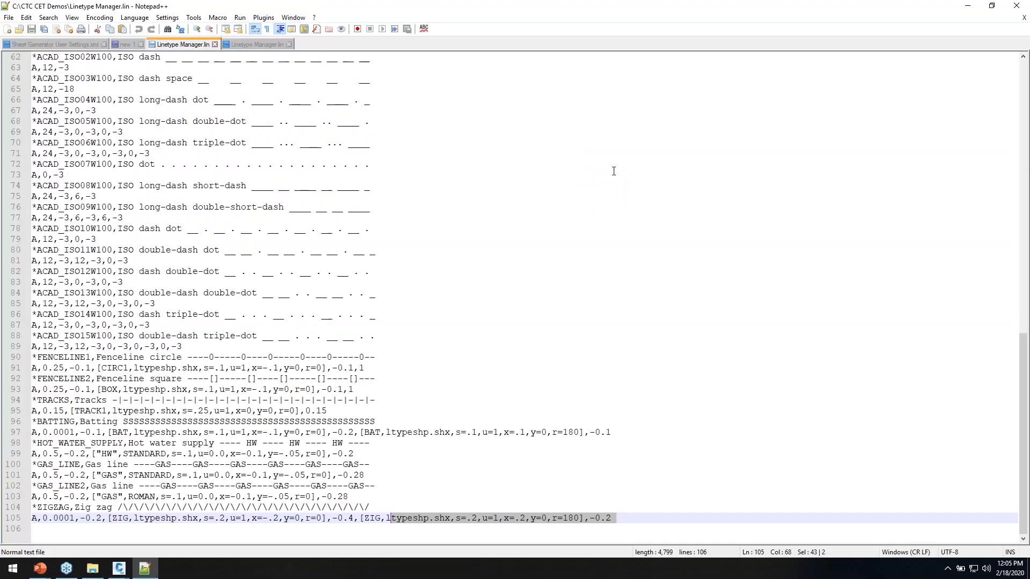
Review the linetype definitions in Linetype Manager.lin around line 77, then minimize Notepad++
{"action": "scroll", "coordinate": [151, 347], "scroll_direction": "up", "scroll_amount": 18}
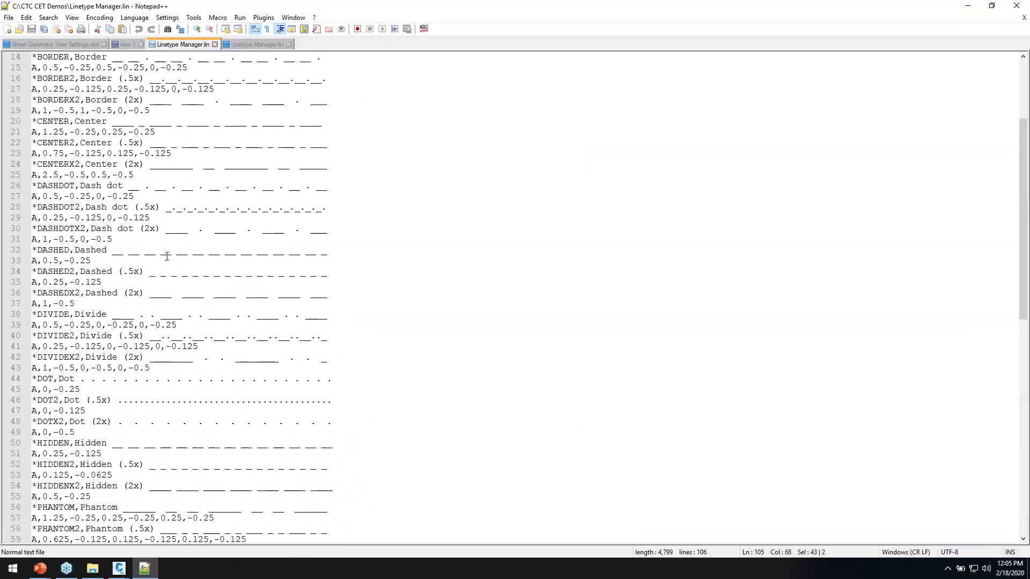
{"action": "scroll", "coordinate": [162, 281], "scroll_direction": "down", "scroll_amount": 15}
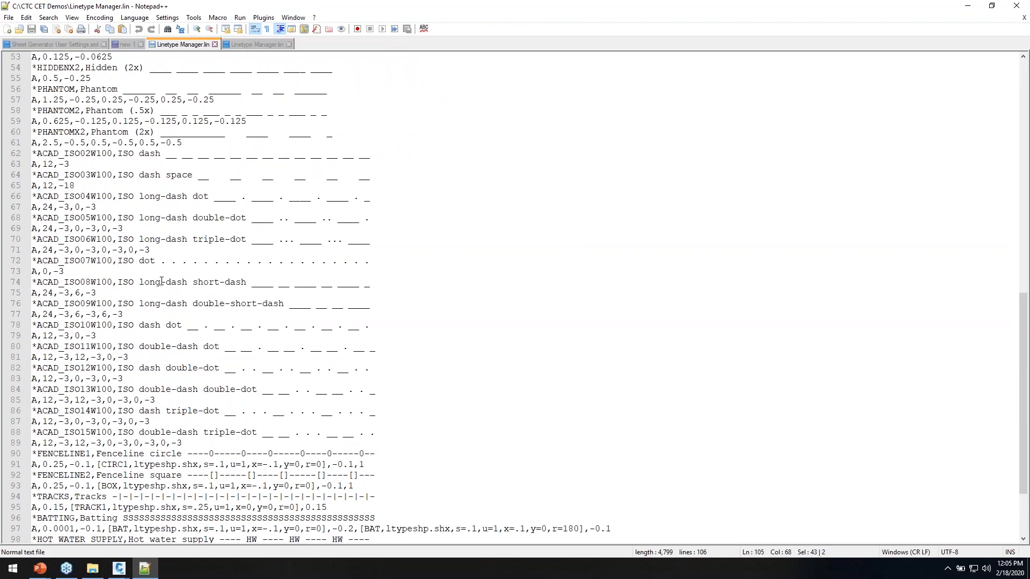
{"action": "left_click", "coordinate": [139, 314]}
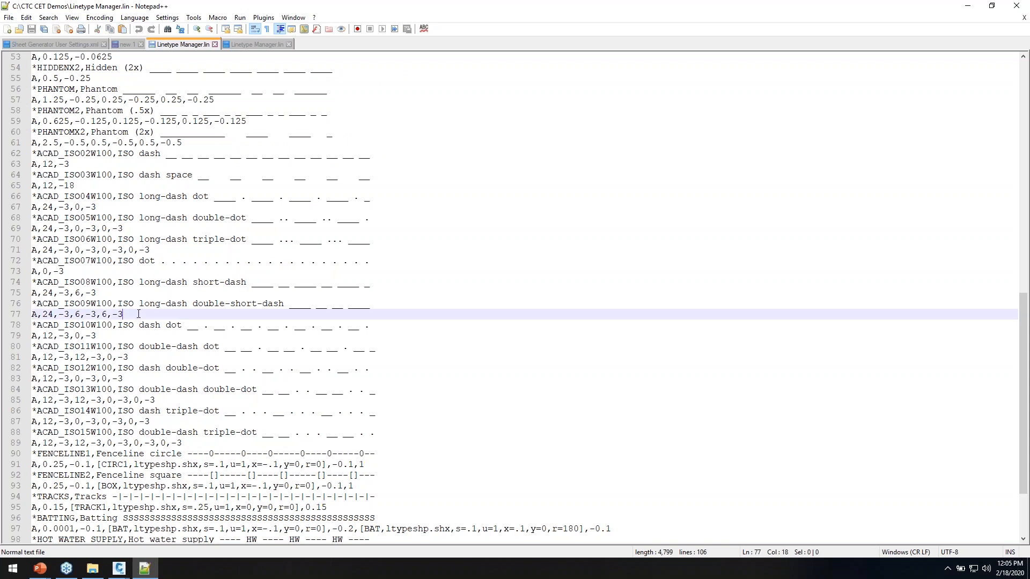
{"action": "scroll", "coordinate": [141, 315], "scroll_direction": "down", "scroll_amount": 3}
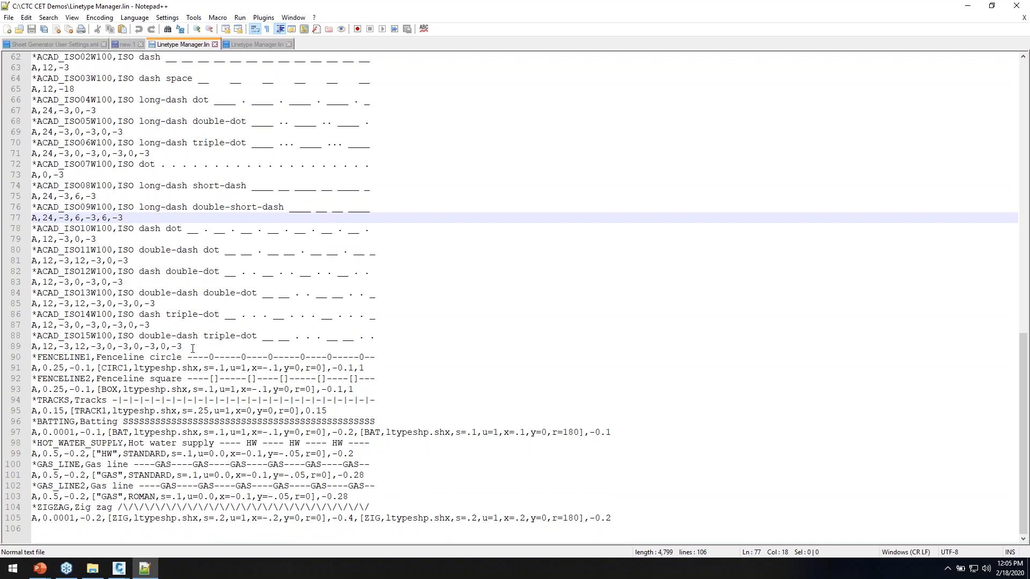
{"action": "left_click", "coordinate": [967, 6]}
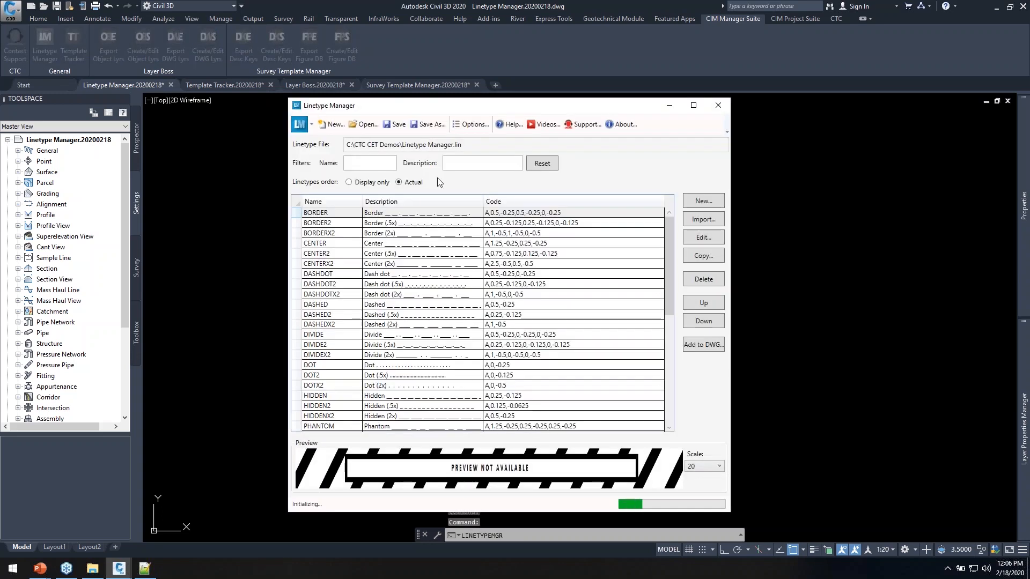
Preview the DASHED, FENCELINE1, FENCELINE2 and GAS_LINE linetypes, then open HOT_WATER_SUPPLY in the editor
{"action": "left_click_drag", "start_coordinate": [511, 109], "coordinate": [310, 71]}
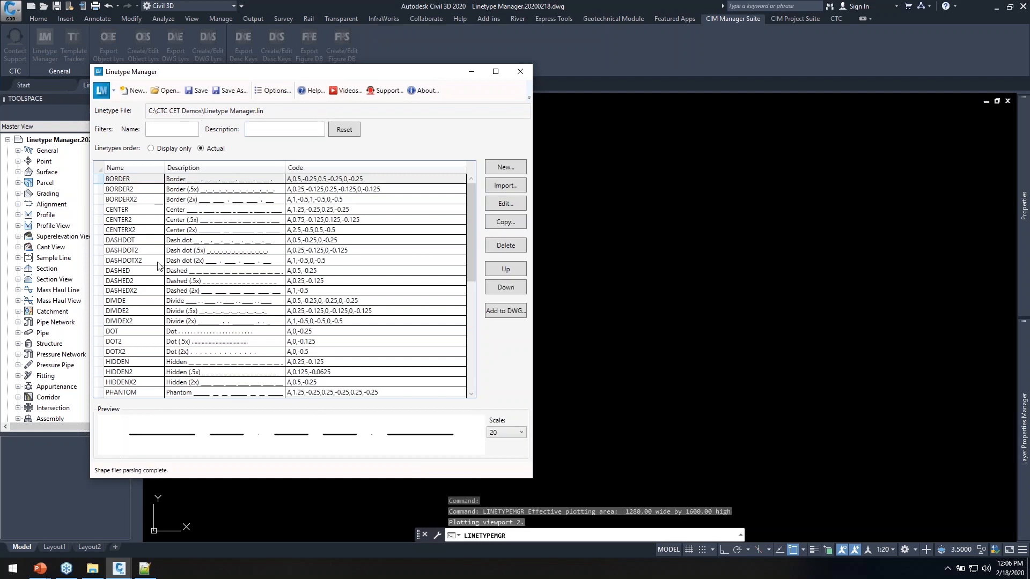
{"action": "left_click", "coordinate": [134, 271]}
{"action": "scroll", "coordinate": [137, 276], "scroll_direction": "down", "scroll_amount": 8}
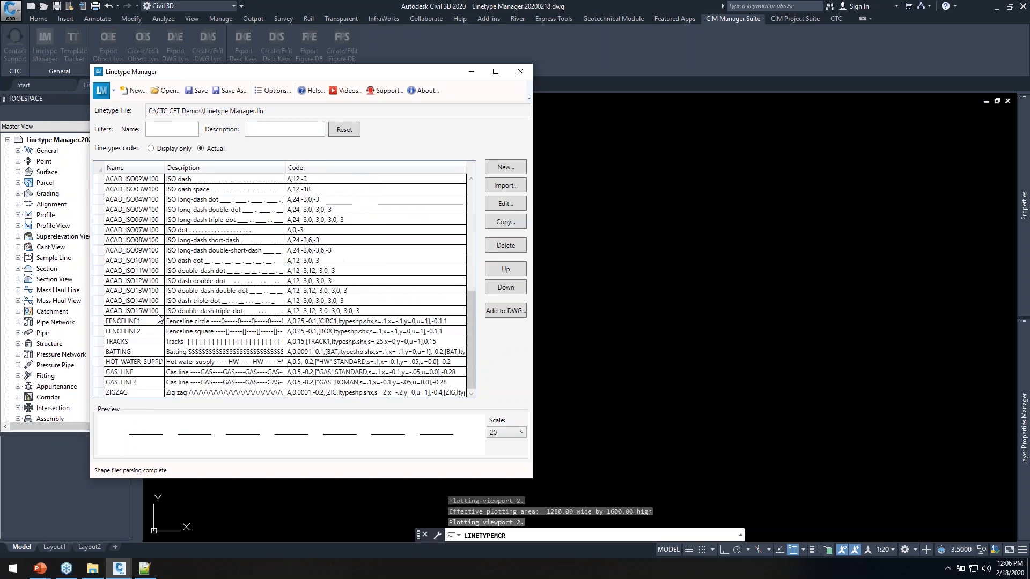
{"action": "left_click", "coordinate": [137, 323]}
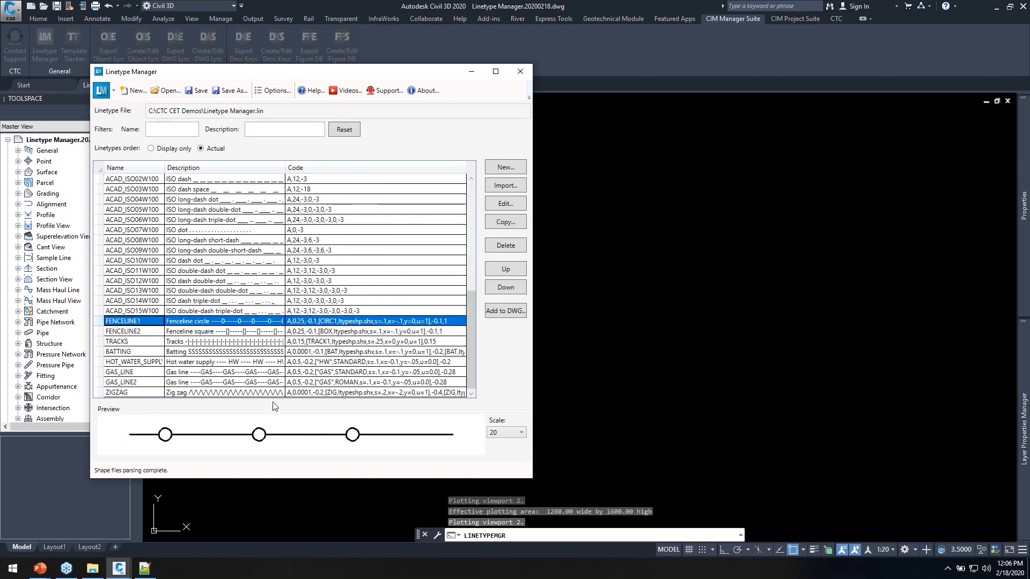
{"action": "left_click", "coordinate": [134, 332]}
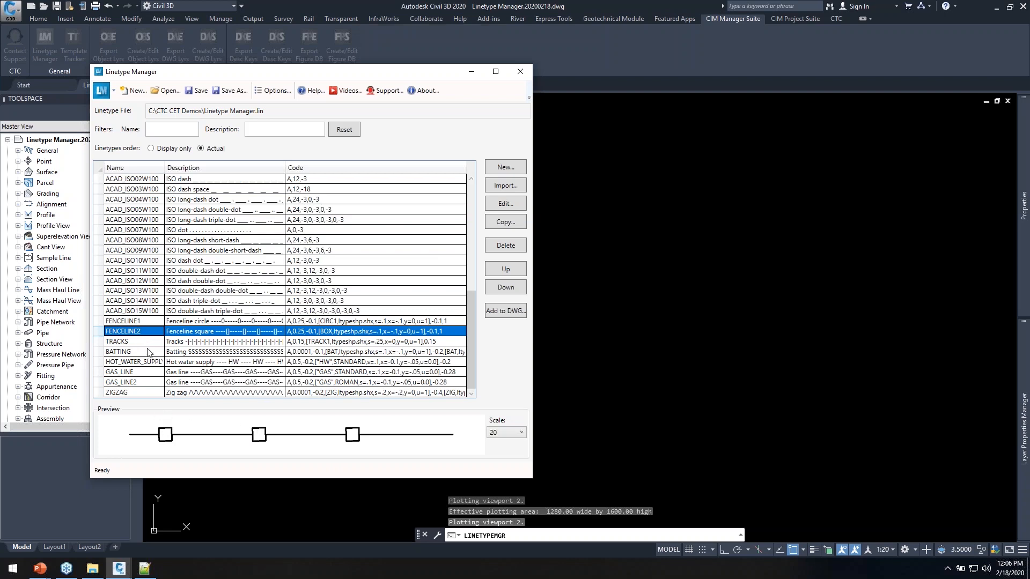
{"action": "left_click", "coordinate": [132, 374]}
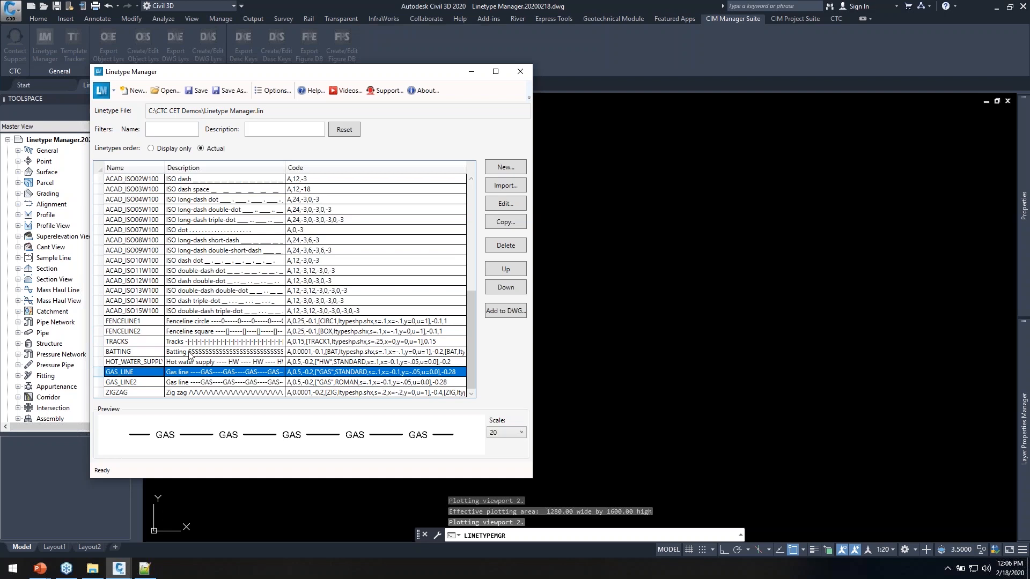
{"action": "left_click", "coordinate": [134, 362]}
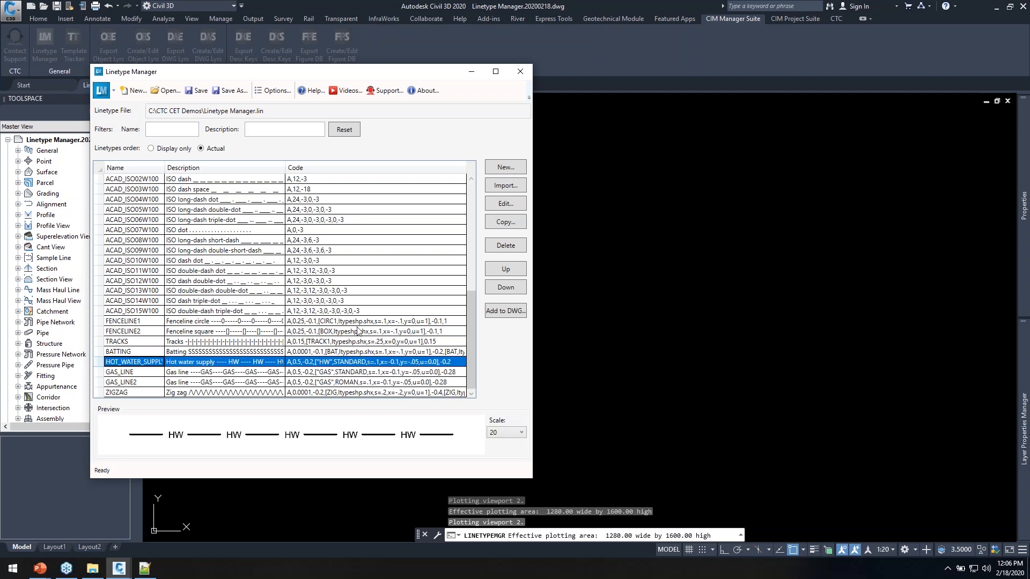
{"action": "left_click", "coordinate": [505, 204]}
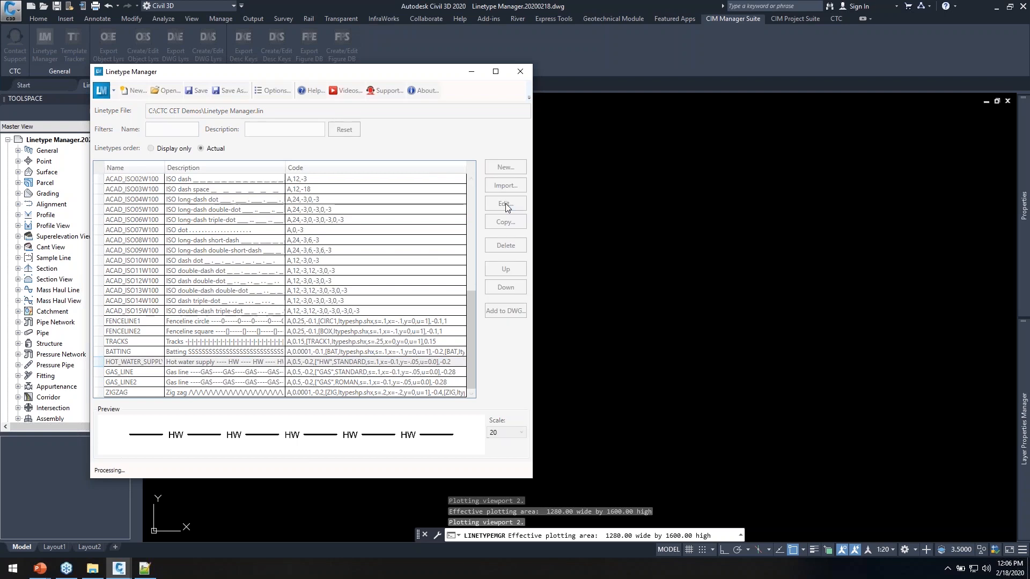
Change the HOT_WATER_SUPPLY text label from HW to HOT, previewed at scale 50
{"action": "left_click_drag", "start_coordinate": [511, 12], "coordinate": [455, 91]}
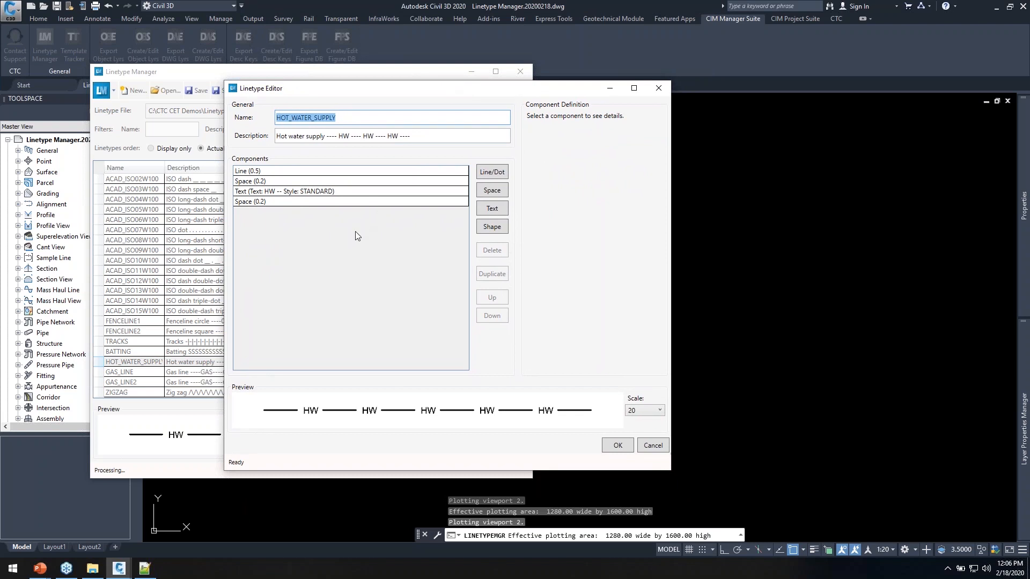
{"action": "left_click_drag", "start_coordinate": [429, 92], "coordinate": [419, 98]}
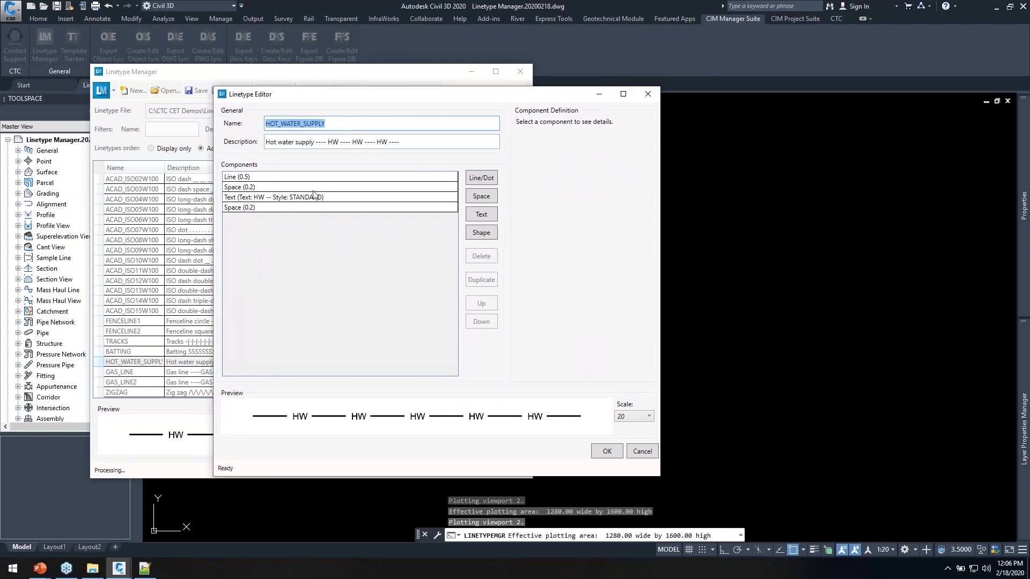
{"action": "left_click", "coordinate": [289, 202]}
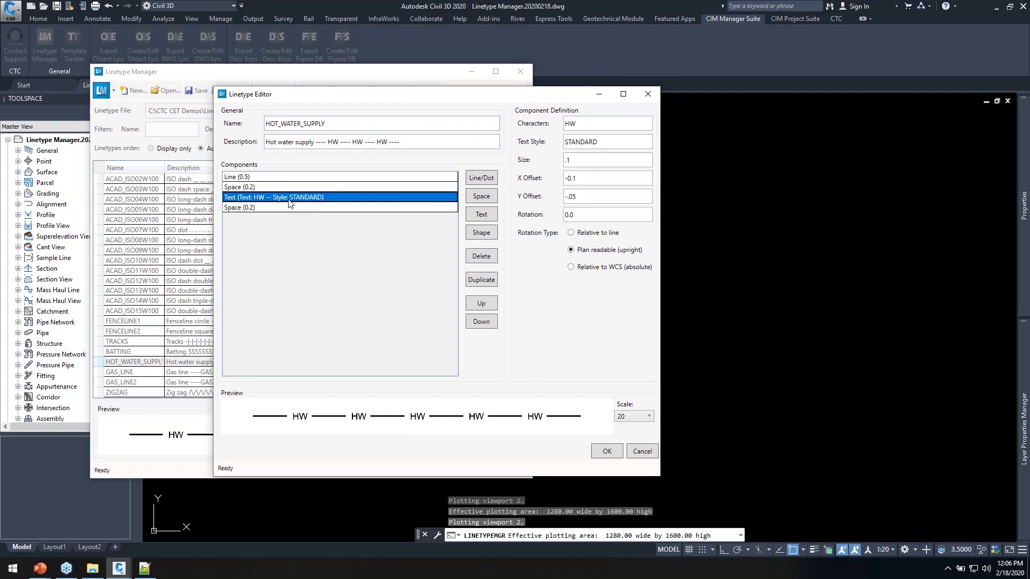
{"action": "left_click", "coordinate": [592, 125]}
{"action": "key", "text": "BackSpace"}
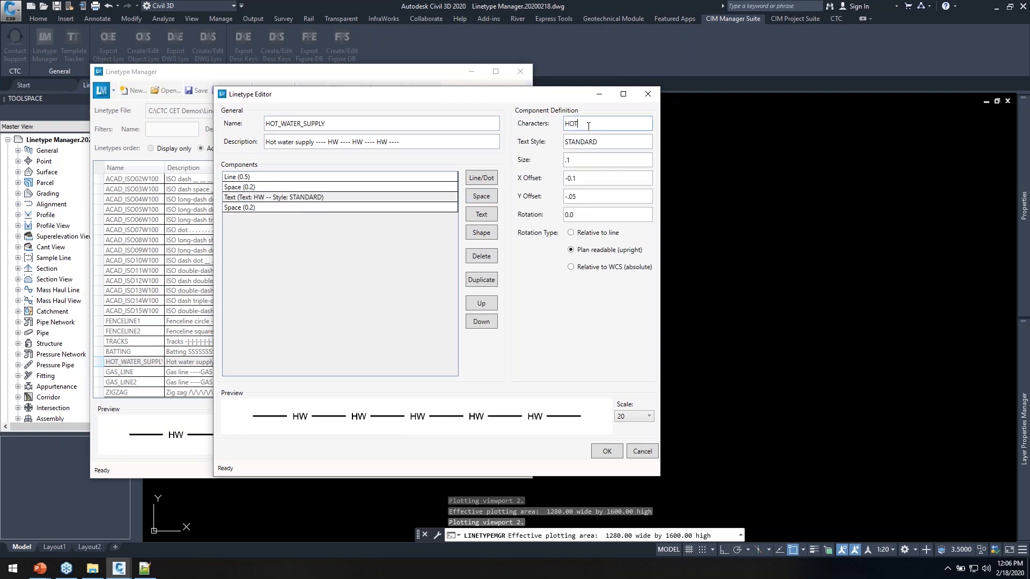
{"action": "type", "text": "OT"}
{"action": "key", "text": "Tab"}
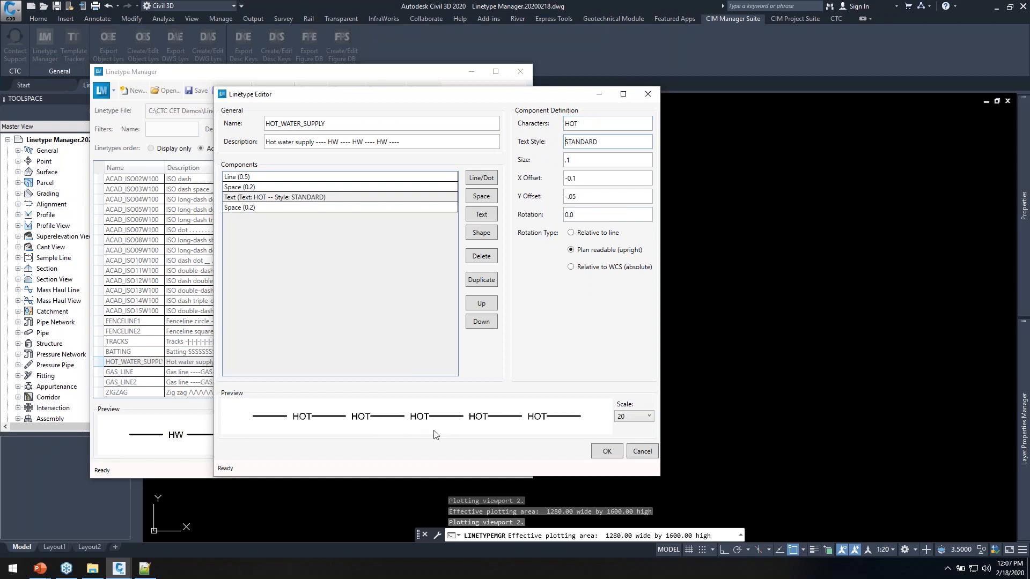
{"action": "left_click", "coordinate": [634, 416]}
{"action": "left_click", "coordinate": [622, 330]}
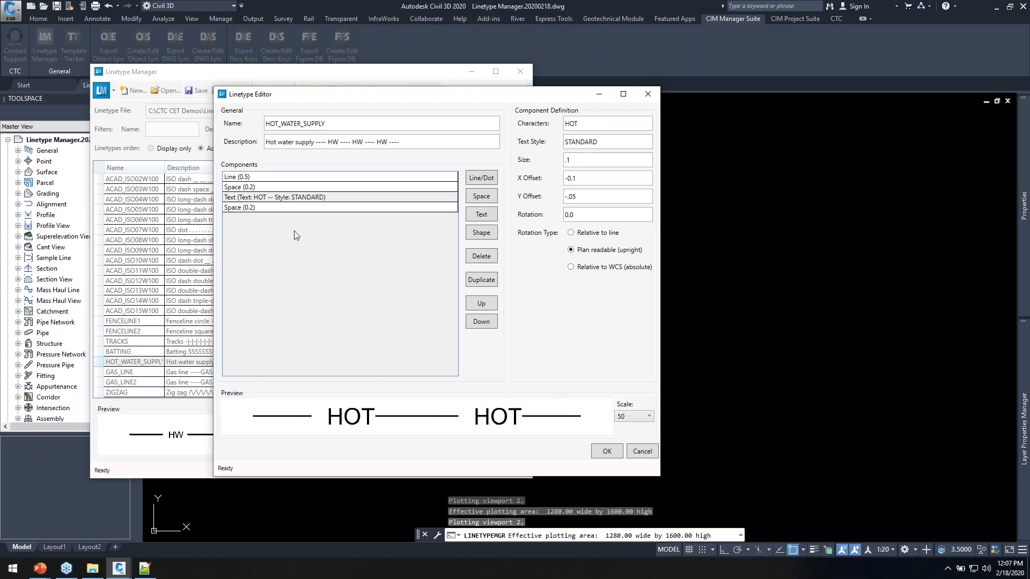
Set the trailing space after the label to 0.28 and accept the linetype changes
{"action": "left_click", "coordinate": [271, 208]}
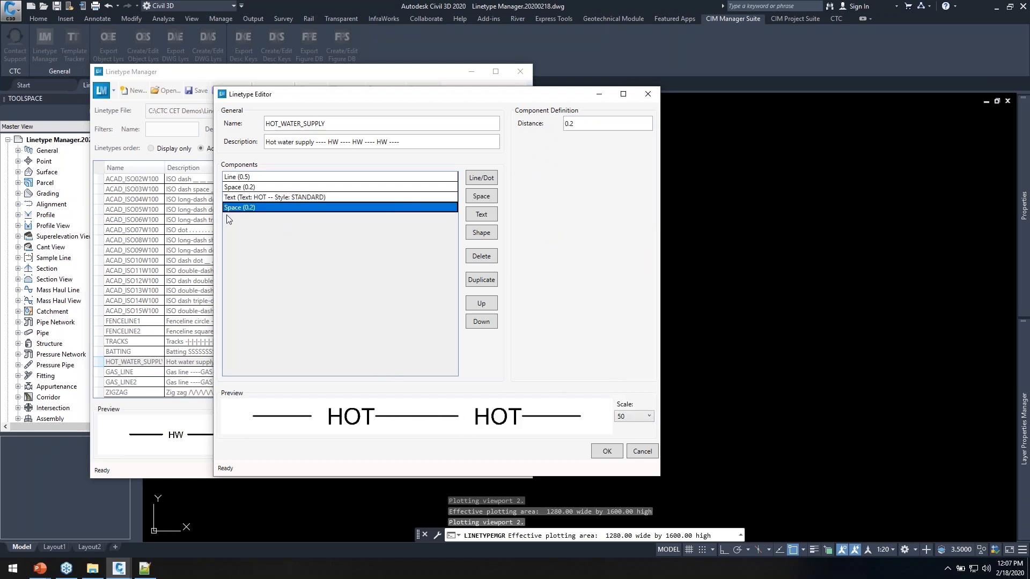
{"action": "left_click", "coordinate": [587, 126]}
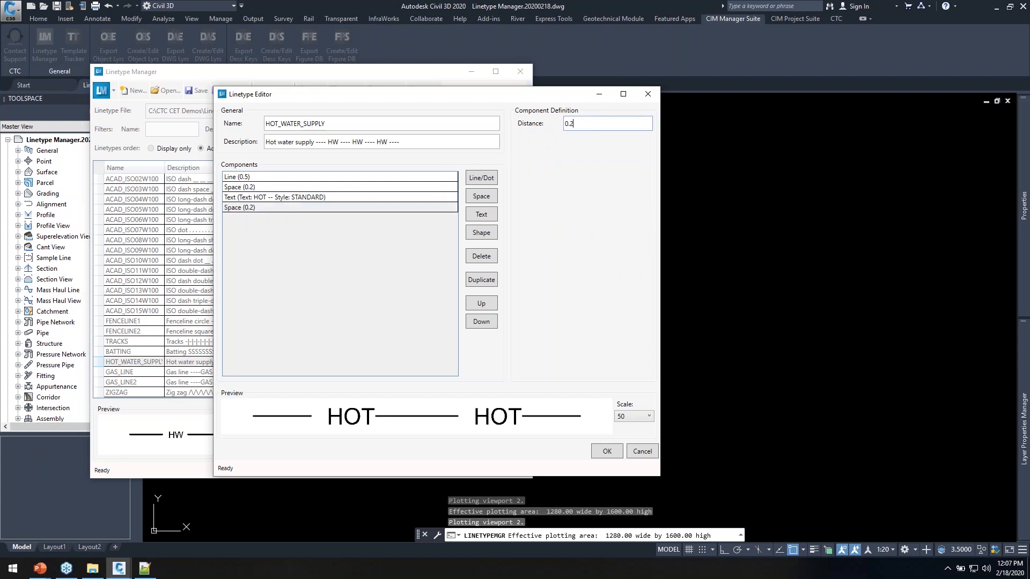
{"action": "type", "text": "5"}
{"action": "key", "text": "Tab"}
{"action": "left_click", "coordinate": [589, 126]}
{"action": "type", "text": "8"}
{"action": "key", "text": "Tab"}
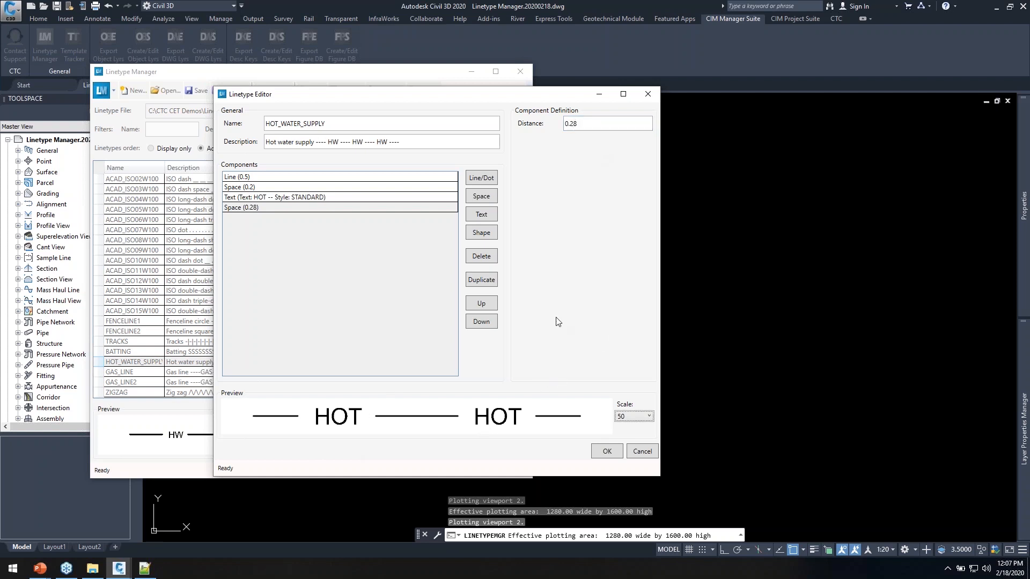
{"action": "left_click", "coordinate": [588, 127]}
{"action": "left_click", "coordinate": [609, 452]}
{"action": "left_click", "coordinate": [137, 362]}
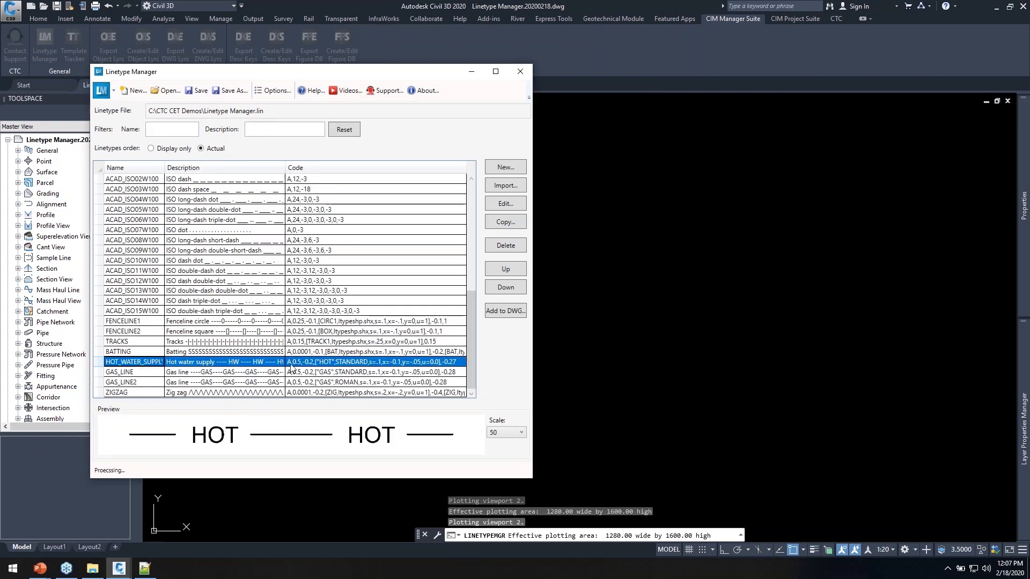
Create a new ELECTRICAL linetype, deleting the 0.125 line and trailing 0.125 space components
{"action": "left_click", "coordinate": [507, 168]}
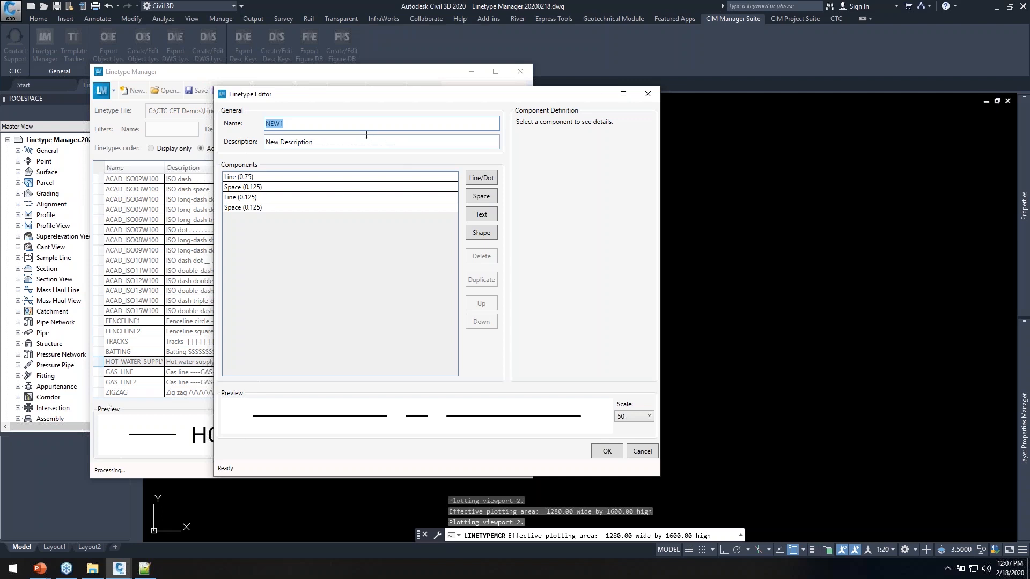
{"action": "type", "text": "d"}
{"action": "key", "text": "BackSpace"}
{"action": "key", "text": "BackSpace"}
{"action": "key", "text": "BackSpace"}
{"action": "left_click", "coordinate": [261, 179]}
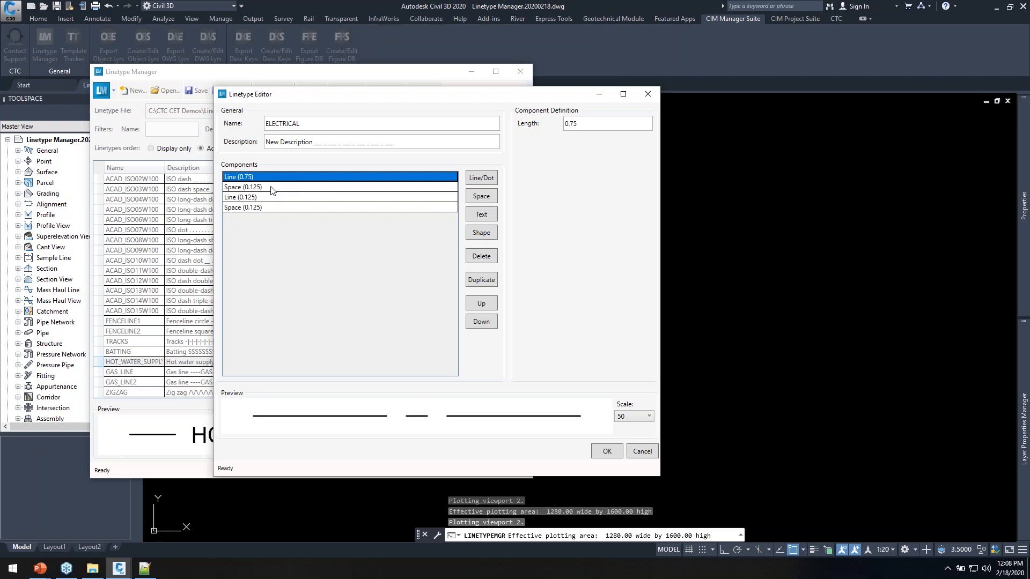
{"action": "left_click", "coordinate": [257, 197]}
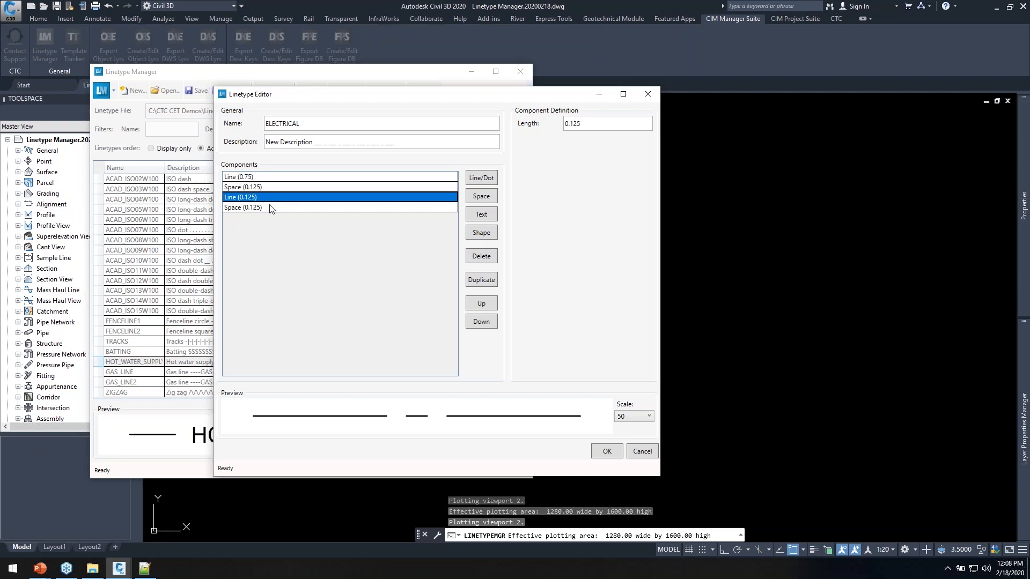
{"action": "left_click", "coordinate": [466, 254]}
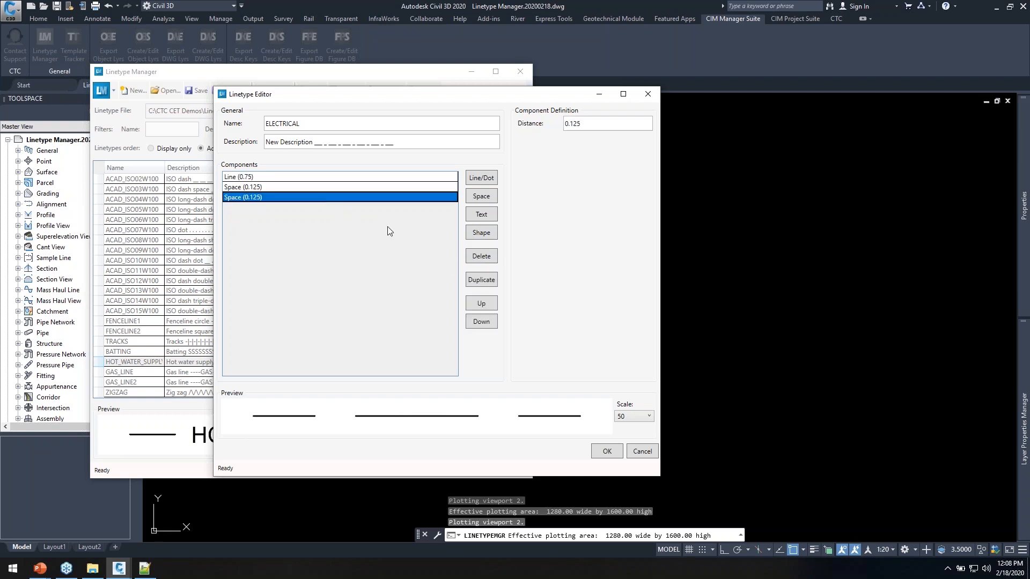
{"action": "left_click", "coordinate": [487, 261]}
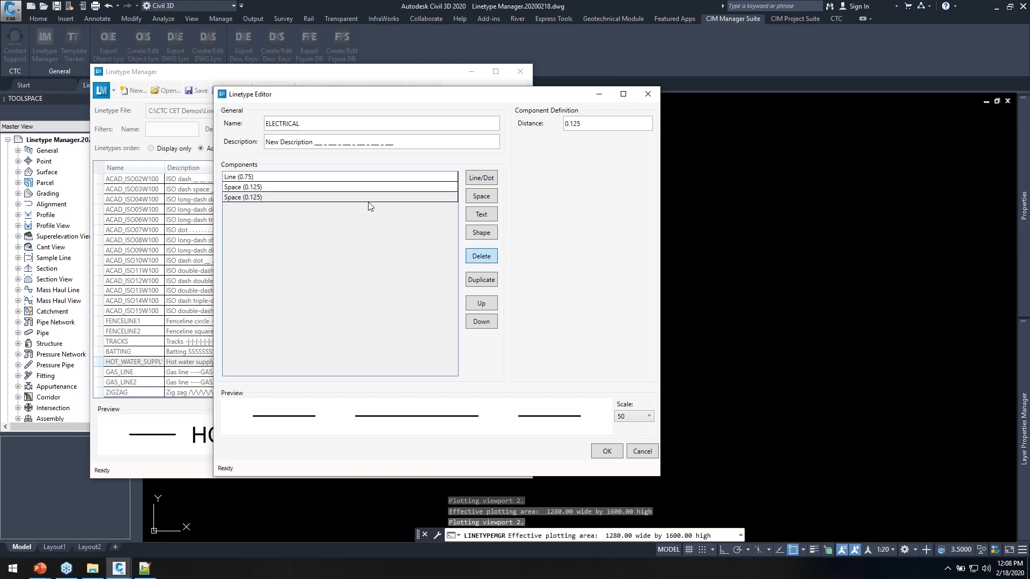
Add an EL text component to the ELECTRICAL pattern, previewed at scale 20
{"action": "left_click", "coordinate": [481, 215]}
{"action": "left_click", "coordinate": [334, 198]}
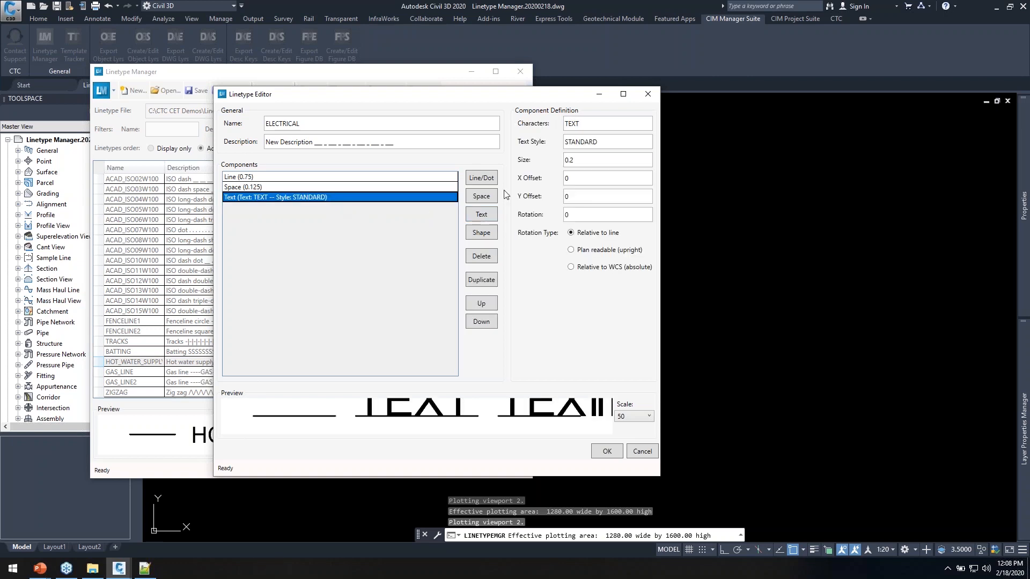
{"action": "double_click", "coordinate": [597, 124]}
{"action": "type", "text": "EL"}
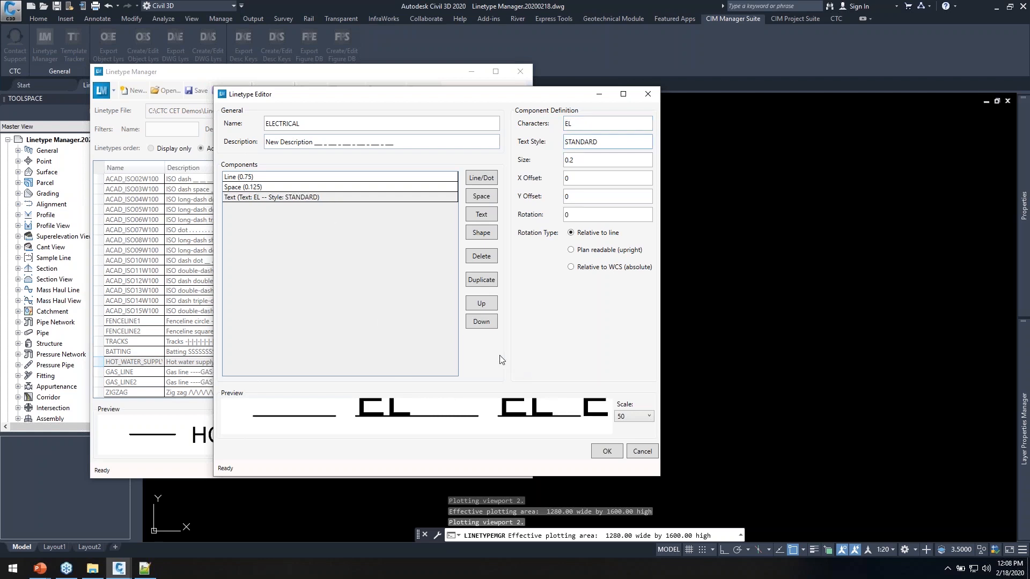
{"action": "left_click", "coordinate": [642, 419]}
{"action": "left_click", "coordinate": [642, 418]}
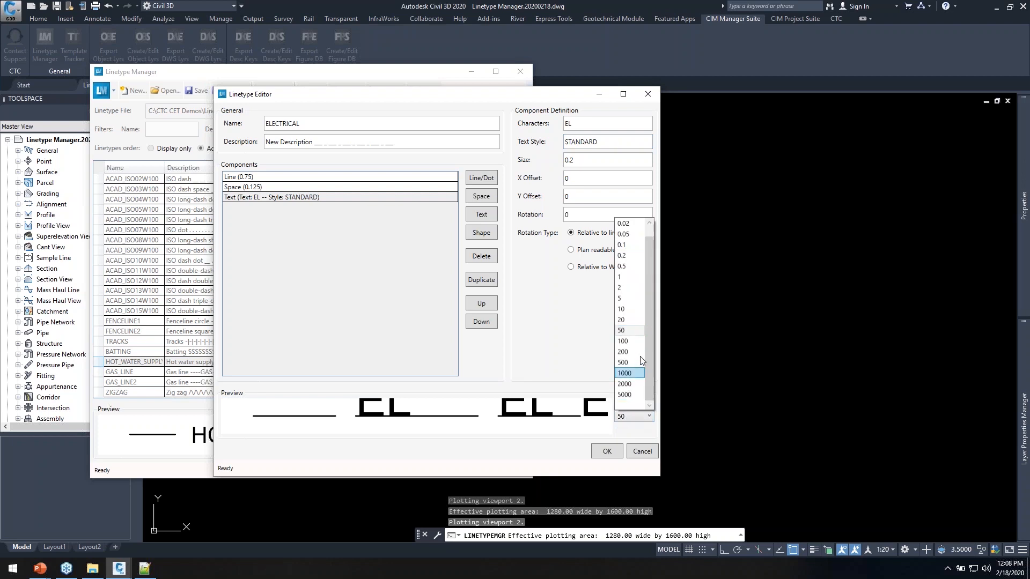
{"action": "left_click", "coordinate": [636, 316]}
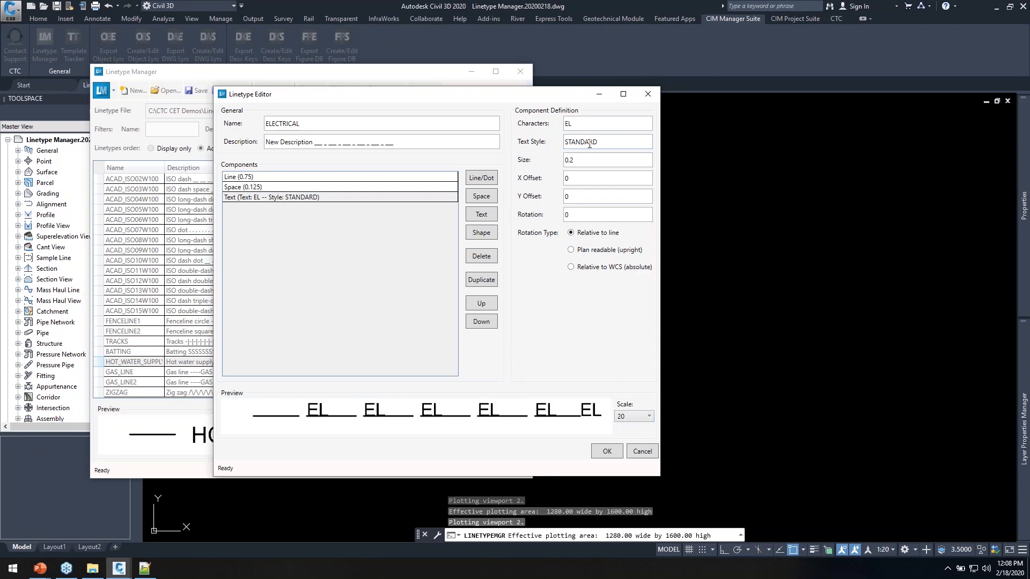
Give the EL text size 0.1 and Y offset -0.05, previewed at scale 50
{"action": "left_click", "coordinate": [580, 161]}
{"action": "key", "text": "Tab"}
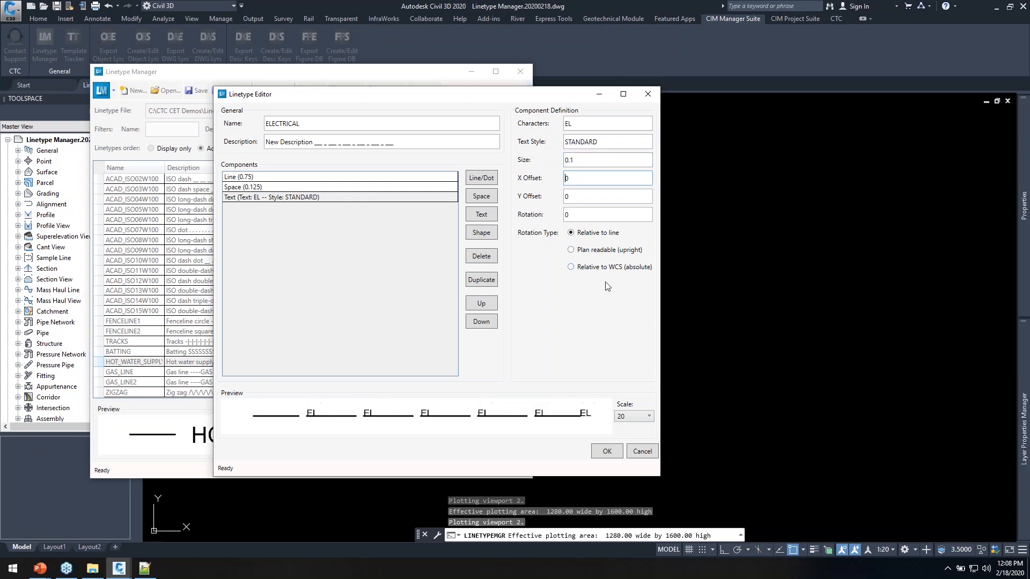
{"action": "left_click", "coordinate": [583, 195]}
{"action": "key", "text": "Tab"}
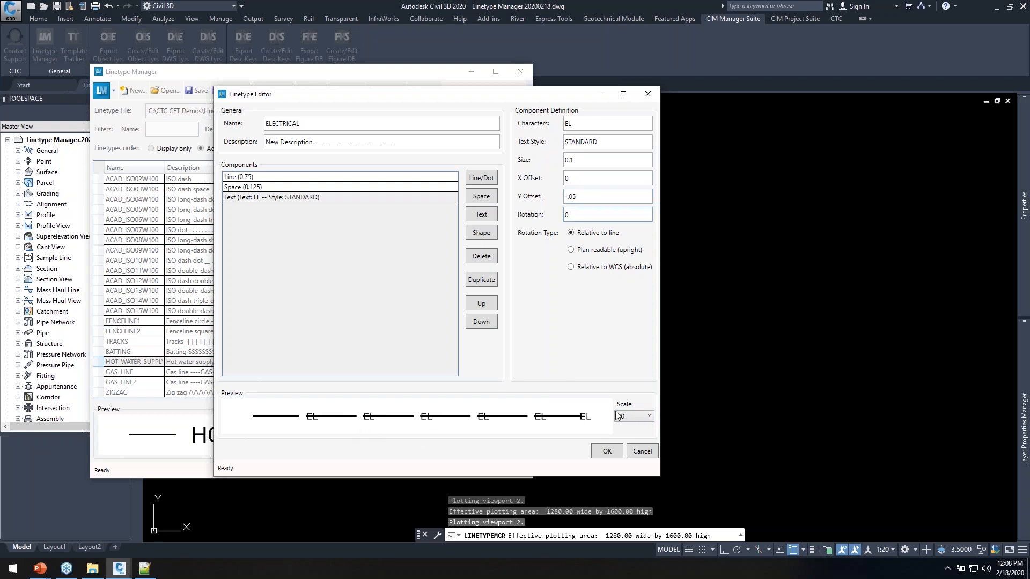
{"action": "left_click", "coordinate": [632, 417]}
{"action": "left_click", "coordinate": [627, 331]}
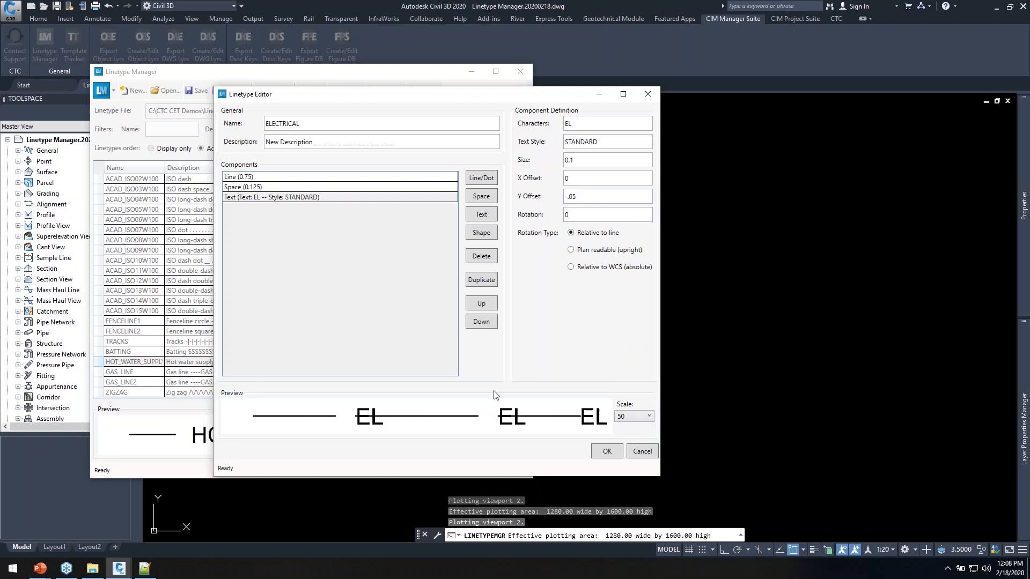
{"action": "left_click", "coordinate": [304, 200]}
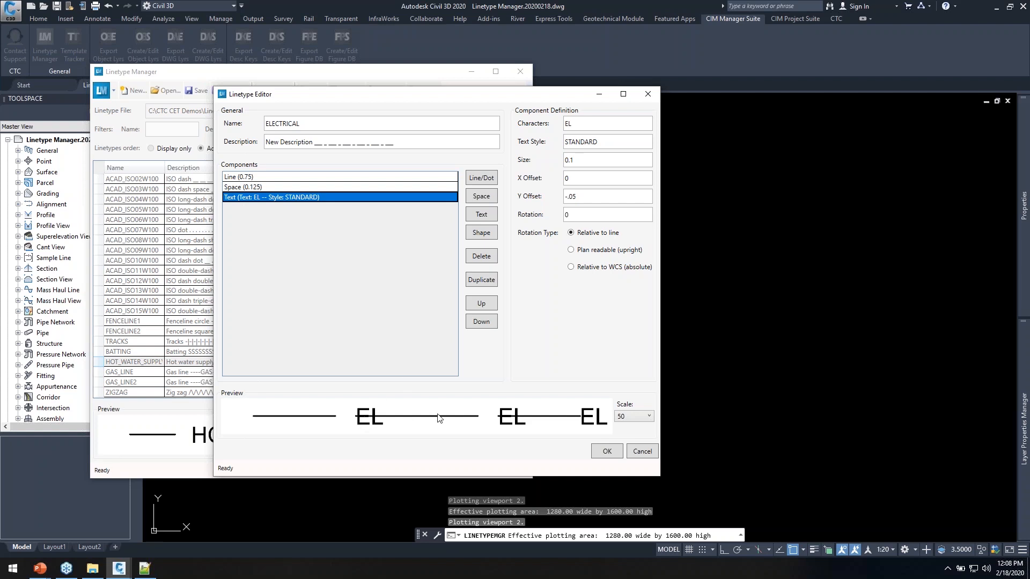
Add a 0.2 space after the EL text in the ELECTRICAL pattern
{"action": "left_click", "coordinate": [481, 197]}
{"action": "left_click", "coordinate": [384, 208]}
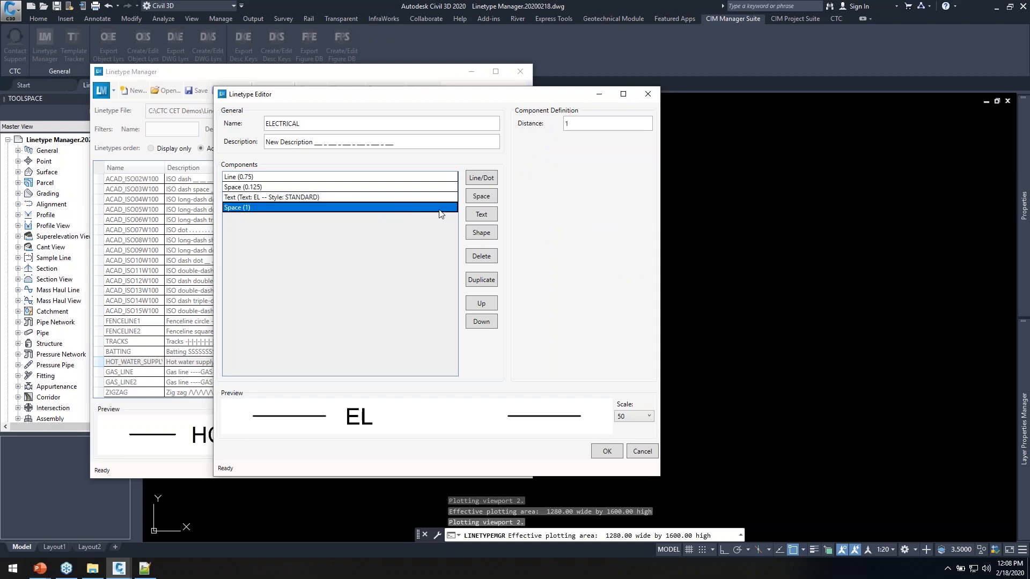
{"action": "left_click", "coordinate": [577, 125]}
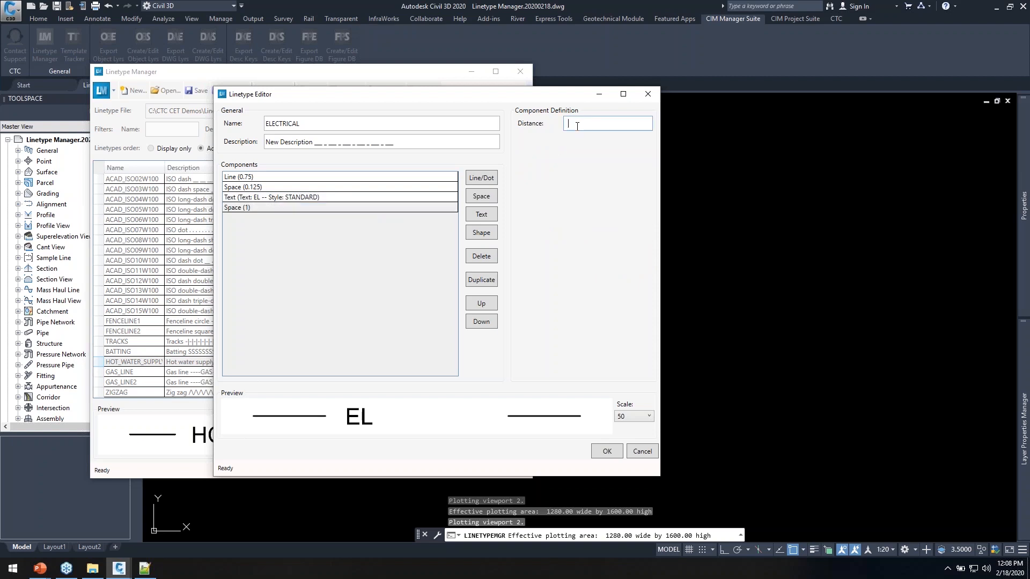
{"action": "key", "text": "Tab"}
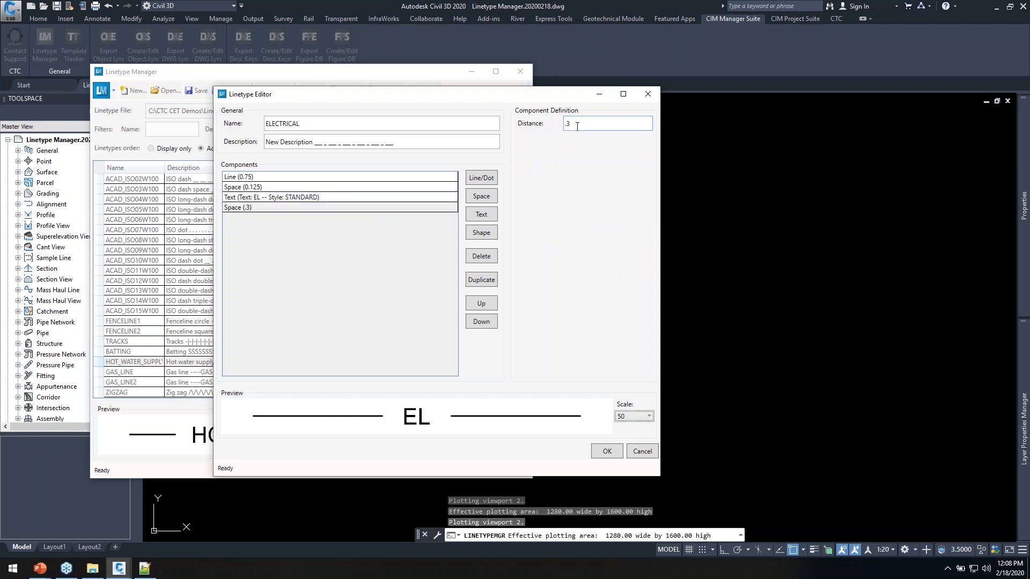
{"action": "left_click", "coordinate": [582, 128]}
Shorten the space before EL to 0.05, accept ELECTRICAL, and save Linetype Manager.lin
{"action": "left_click", "coordinate": [256, 188]}
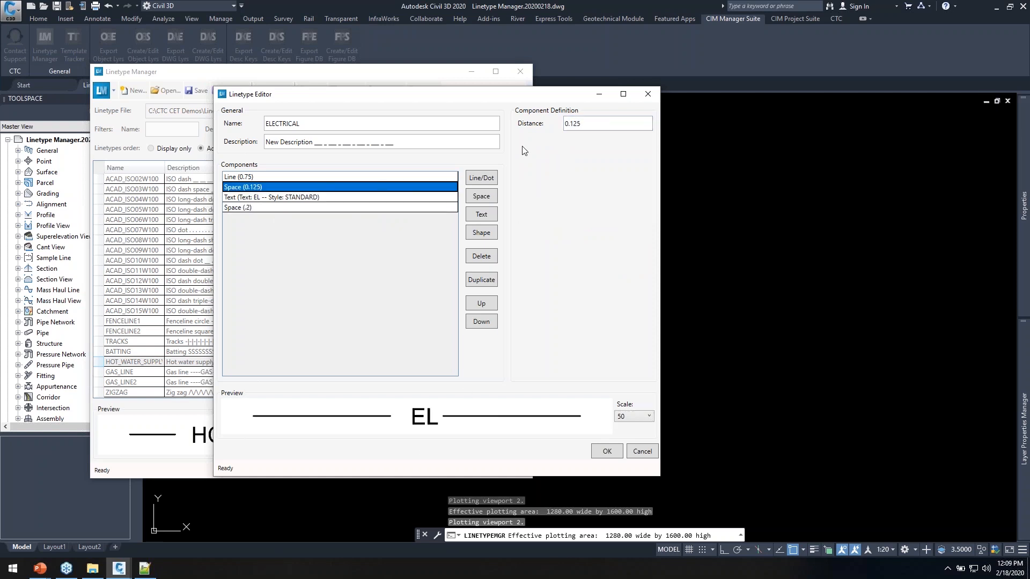
{"action": "left_click", "coordinate": [589, 124]}
{"action": "key", "text": "Tab"}
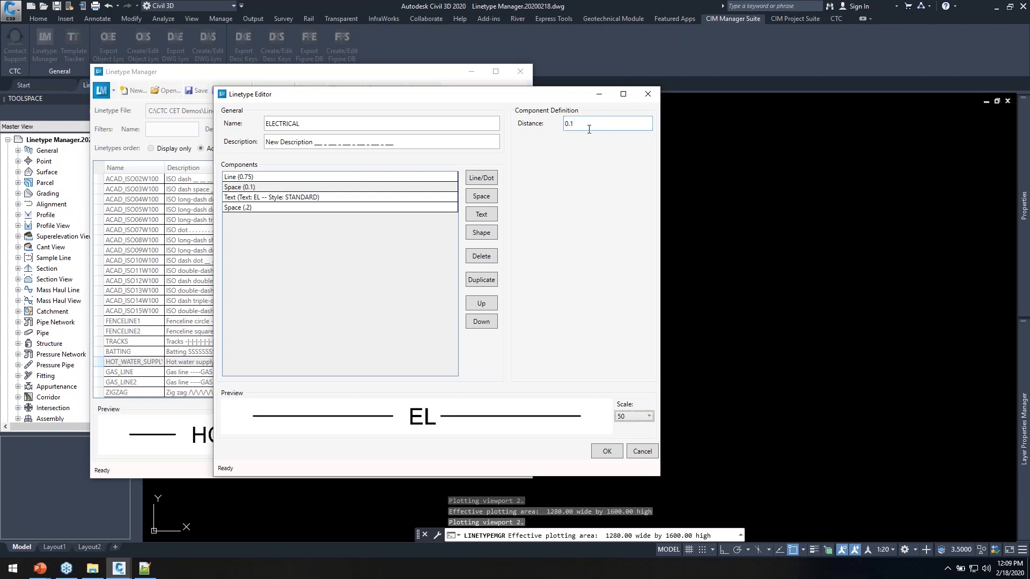
{"action": "left_click", "coordinate": [592, 125]}
{"action": "type", "text": "05"}
{"action": "key", "text": "Tab"}
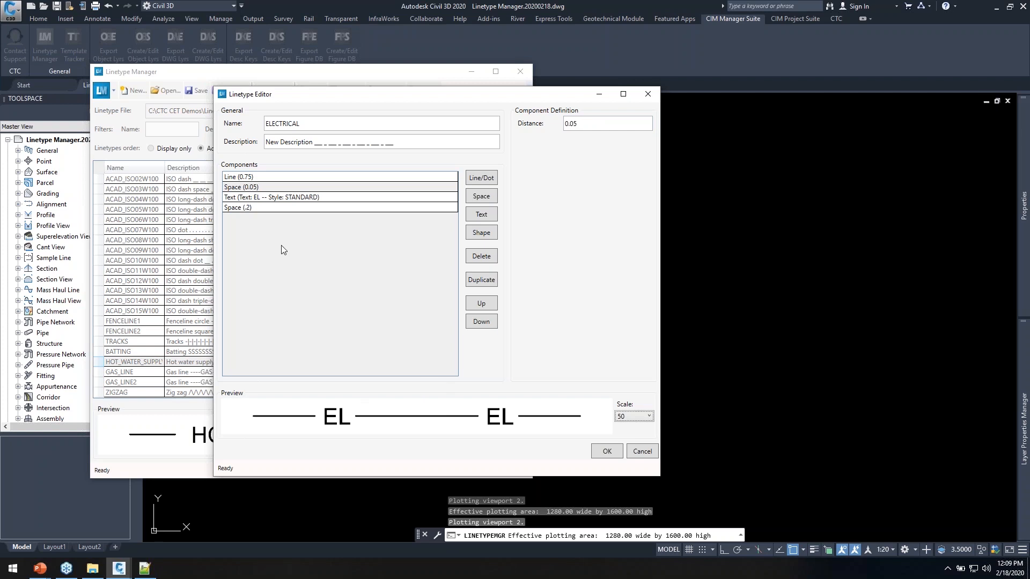
{"action": "left_click", "coordinate": [280, 207]}
{"action": "left_click", "coordinate": [272, 198]}
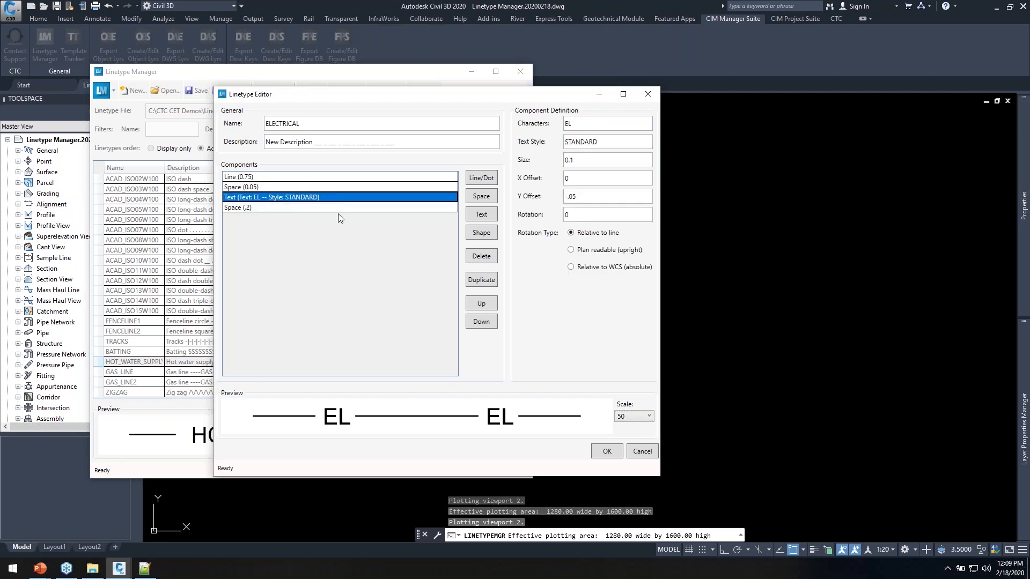
{"action": "left_click", "coordinate": [606, 451]}
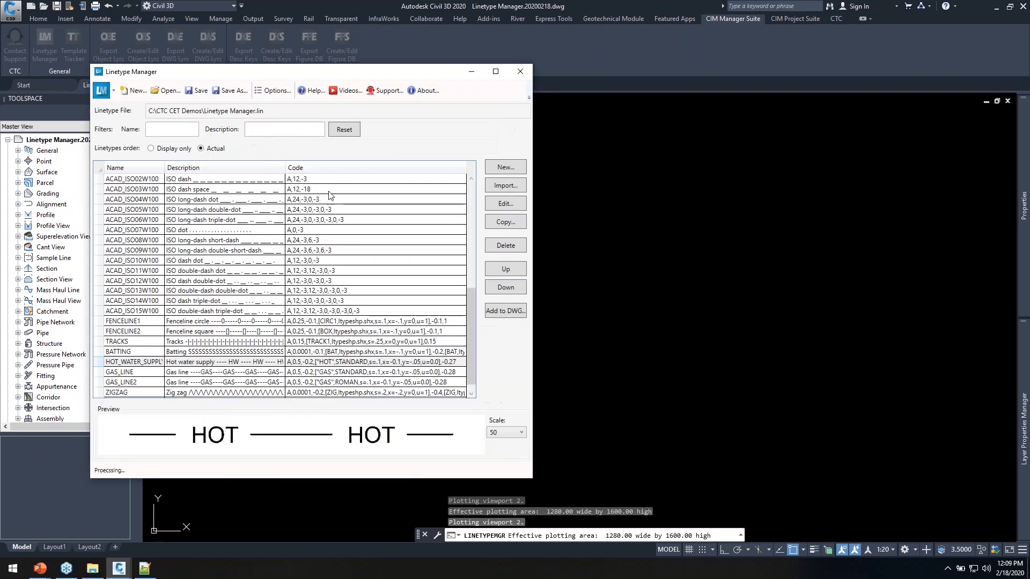
{"action": "left_click", "coordinate": [194, 90]}
Reload Linetype Manager.lin in Notepad++, highlight the ELECTRICAL definition on lines 106–107, and return to Civil 3D
{"action": "left_click", "coordinate": [144, 568]}
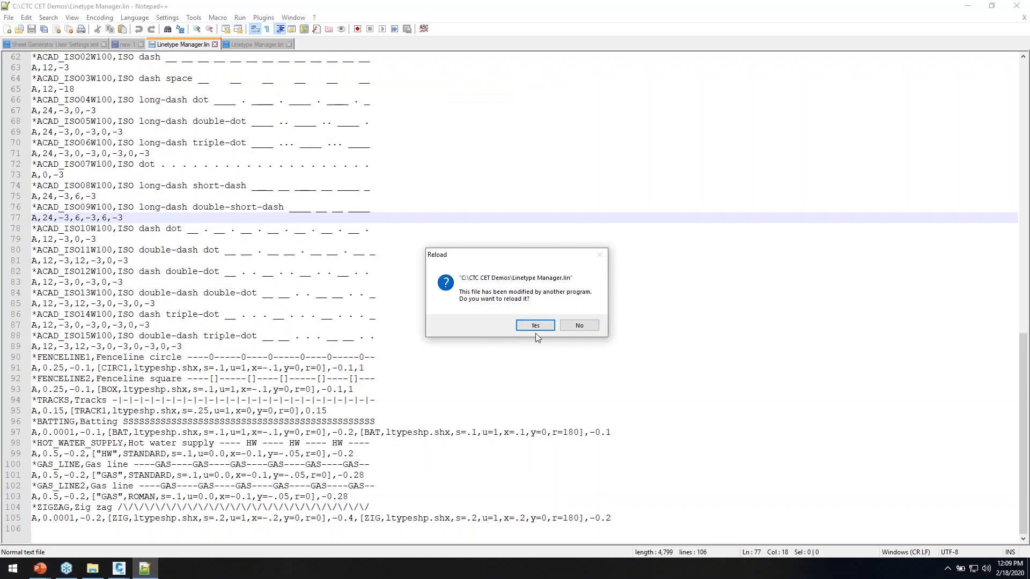
{"action": "left_click", "coordinate": [535, 326]}
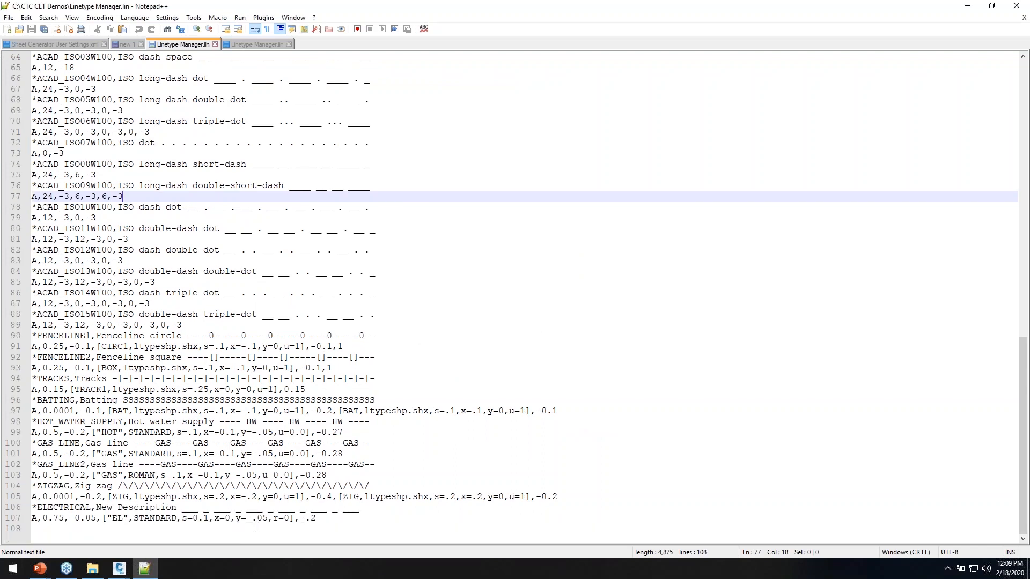
{"action": "left_click_drag", "start_coordinate": [330, 520], "coordinate": [34, 504]}
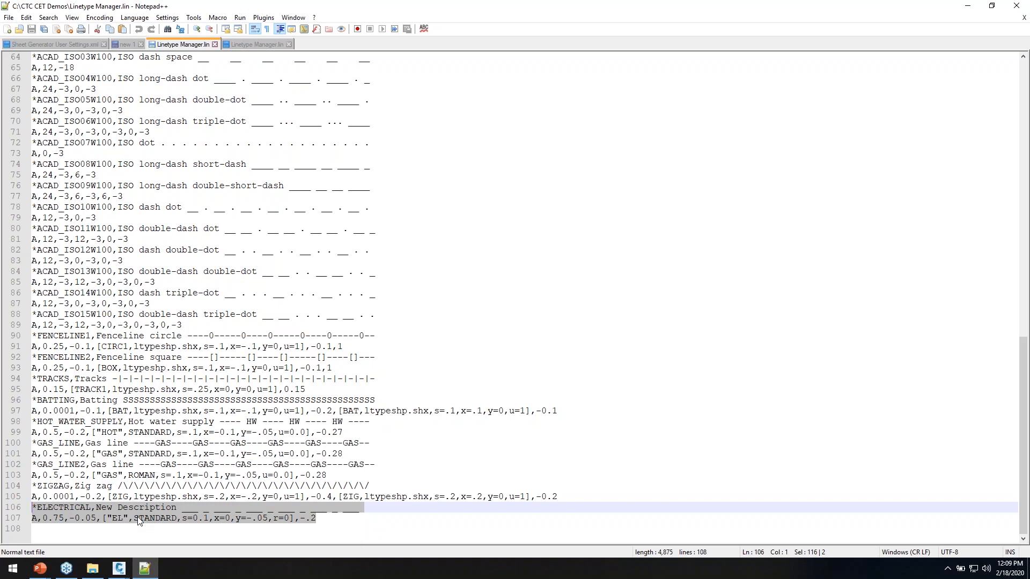
{"action": "left_click", "coordinate": [967, 6]}
{"action": "left_click_drag", "start_coordinate": [361, 77], "coordinate": [545, 79]}
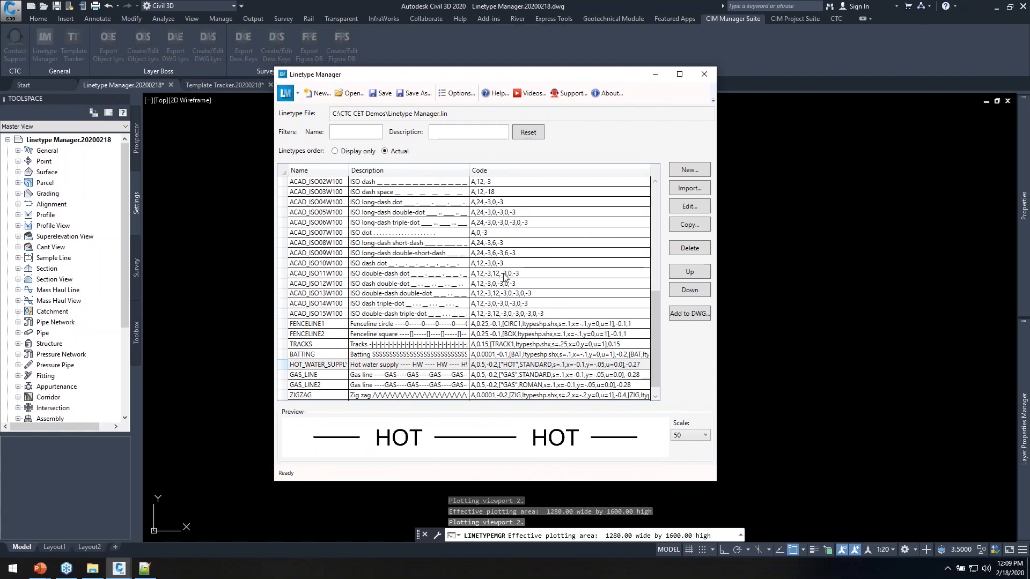
{"action": "left_click", "coordinate": [322, 366]}
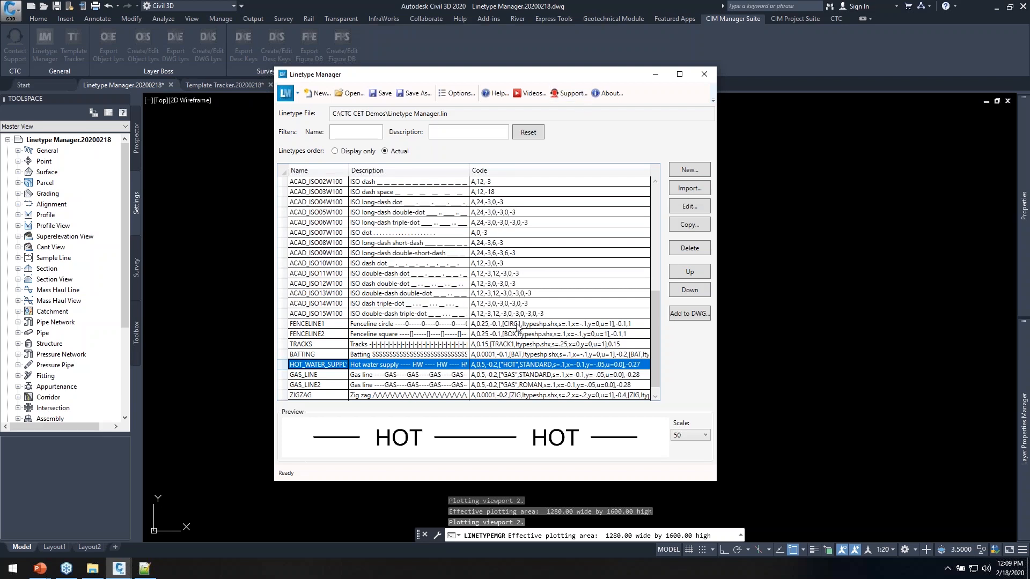
{"action": "left_click", "coordinate": [503, 265]}
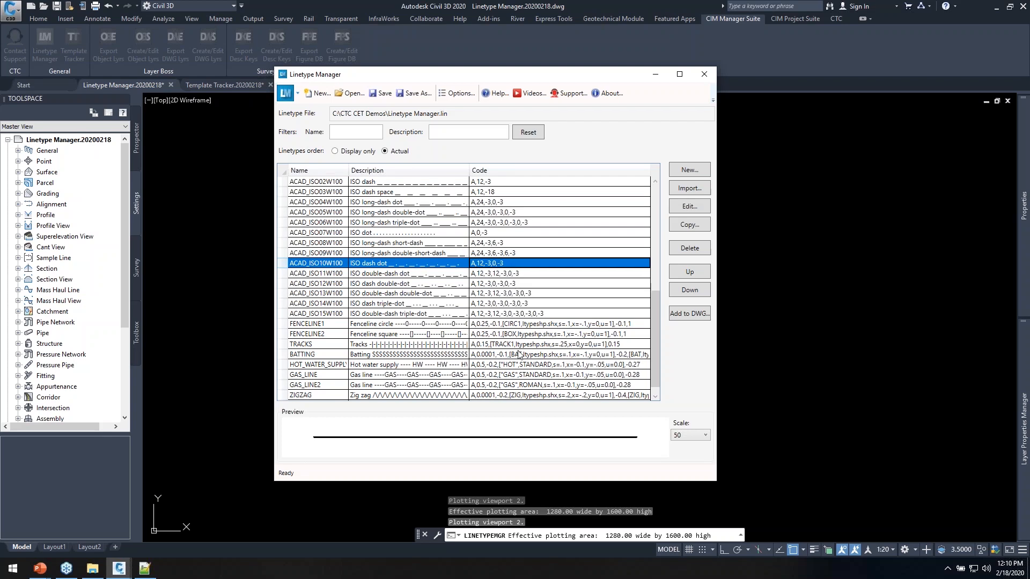
{"action": "left_click_drag", "start_coordinate": [601, 80], "coordinate": [470, 81]}
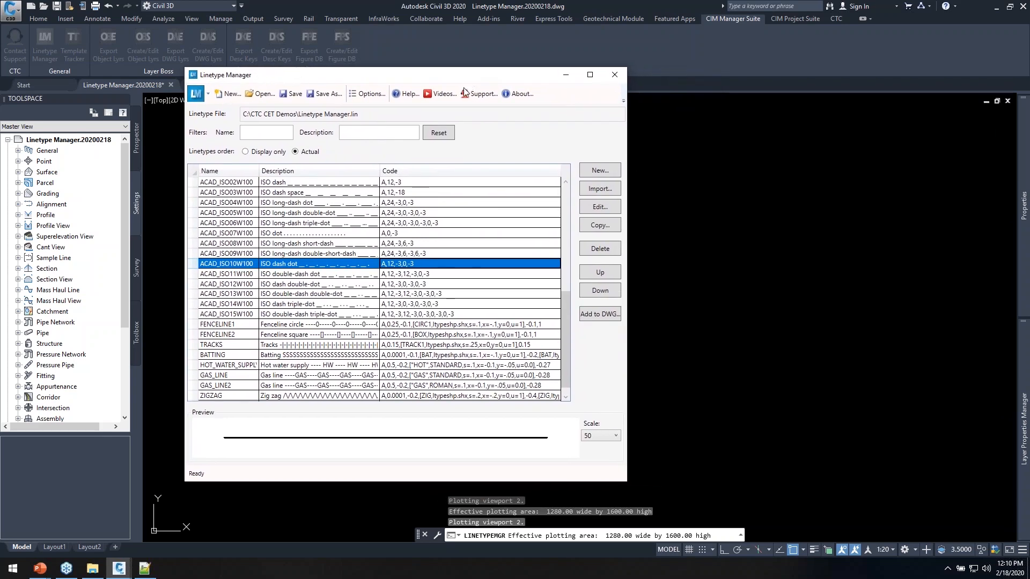
Import the FIBER and FUEL linetypes by window-selecting their sample lines in the drawing
{"action": "left_click", "coordinate": [600, 191]}
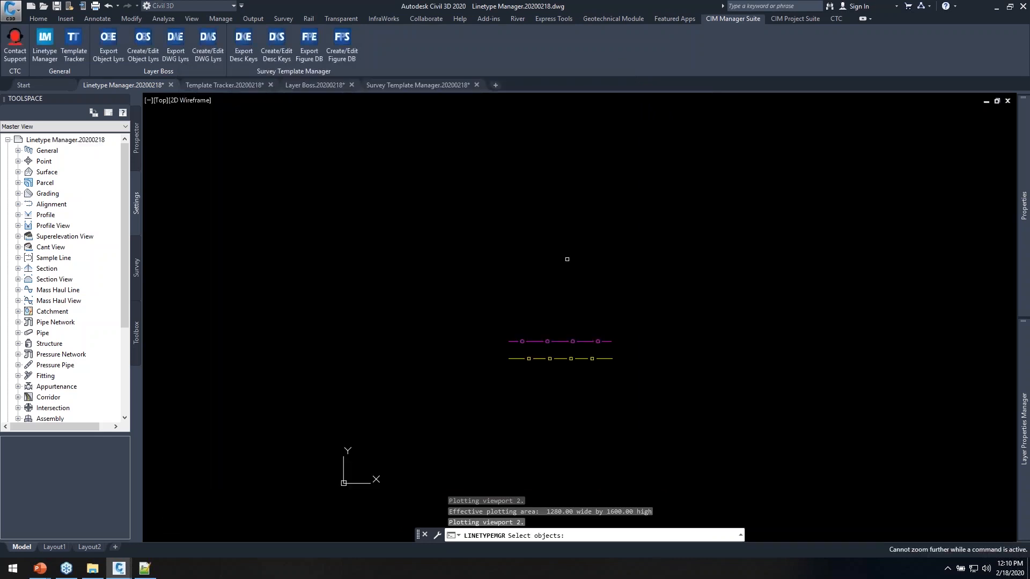
{"action": "scroll", "coordinate": [562, 404], "scroll_direction": "up", "scroll_amount": 2}
{"action": "scroll", "coordinate": [565, 377], "scroll_direction": "down", "scroll_amount": 2}
{"action": "middle_click_drag", "start_coordinate": [560, 272], "coordinate": [542, 388]}
{"action": "left_click", "coordinate": [567, 213]}
{"action": "left_click", "coordinate": [430, 395]}
{"action": "left_click", "coordinate": [443, 362]}
{"action": "key", "text": "Return"}
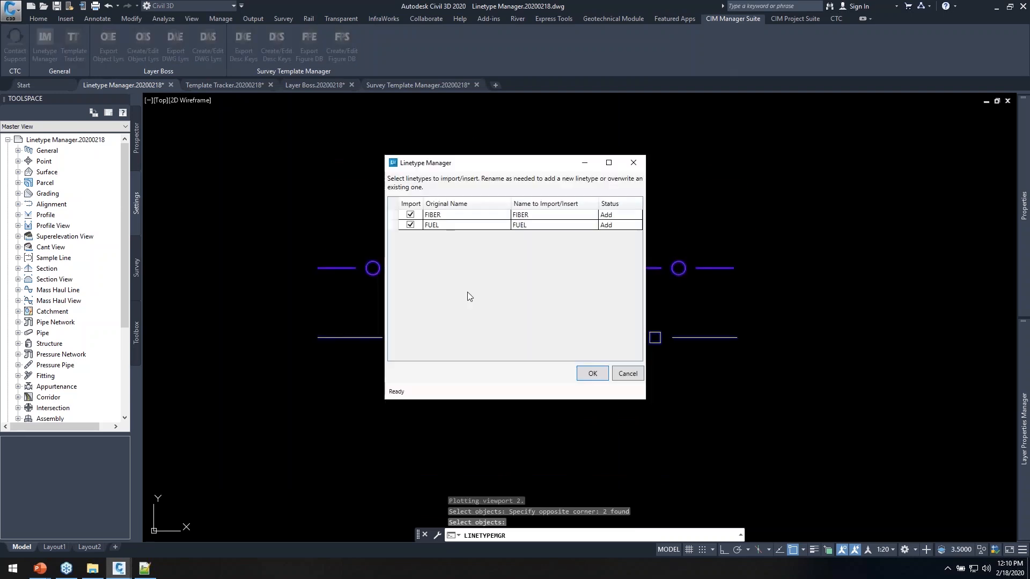
{"action": "left_click", "coordinate": [592, 374]}
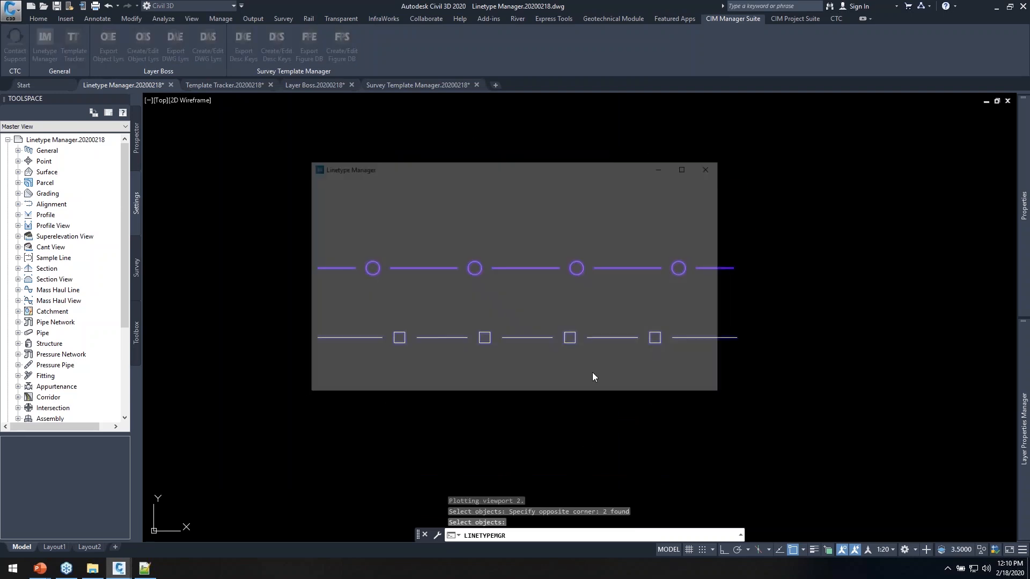
Set FIBER and FUEL to rotate relative to line, check their previews, and save the linetype file
{"action": "left_click", "coordinate": [334, 214]}
{"action": "left_click", "coordinate": [322, 225], "text": "shift"}
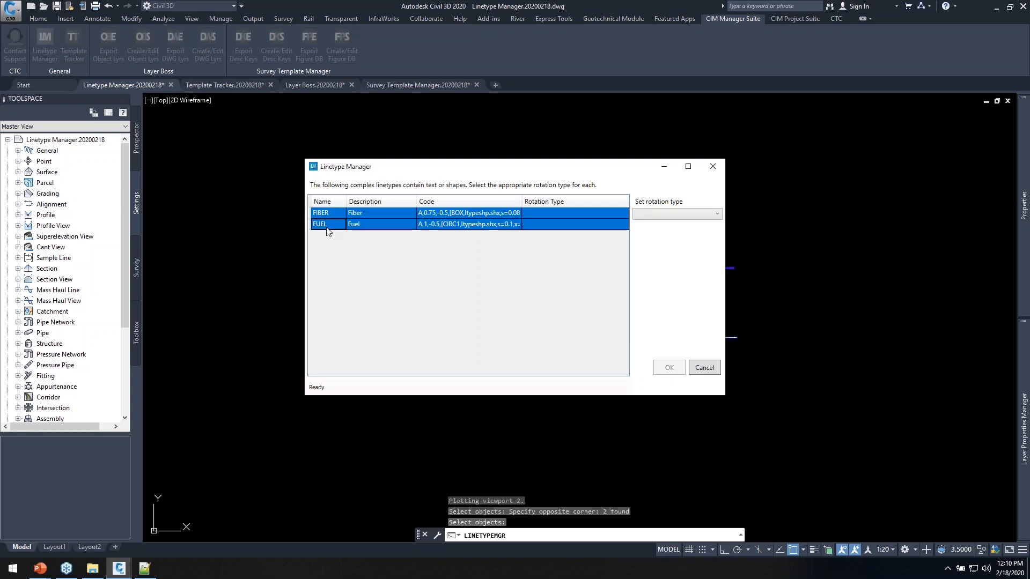
{"action": "left_click", "coordinate": [681, 215]}
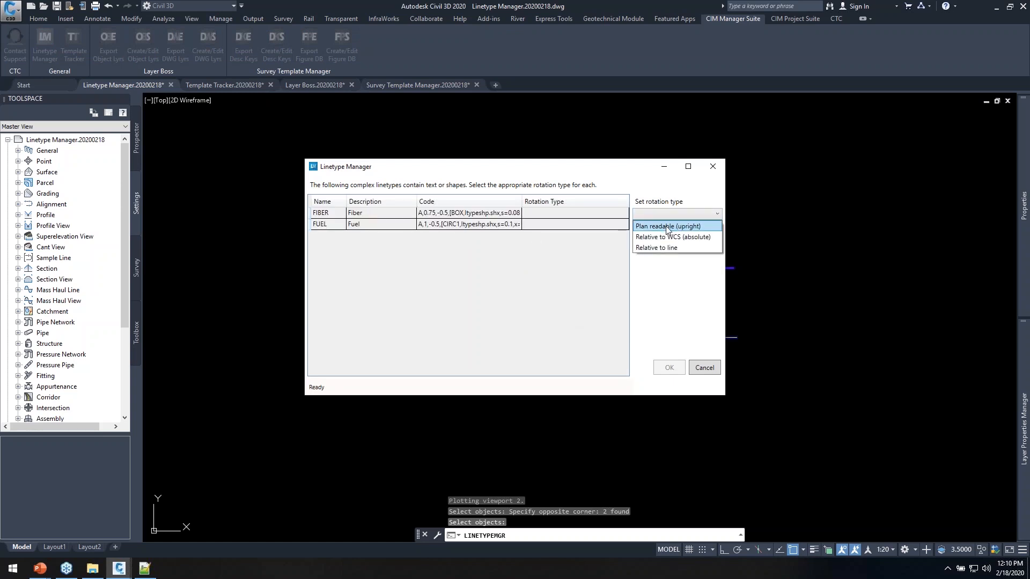
{"action": "left_click", "coordinate": [652, 248]}
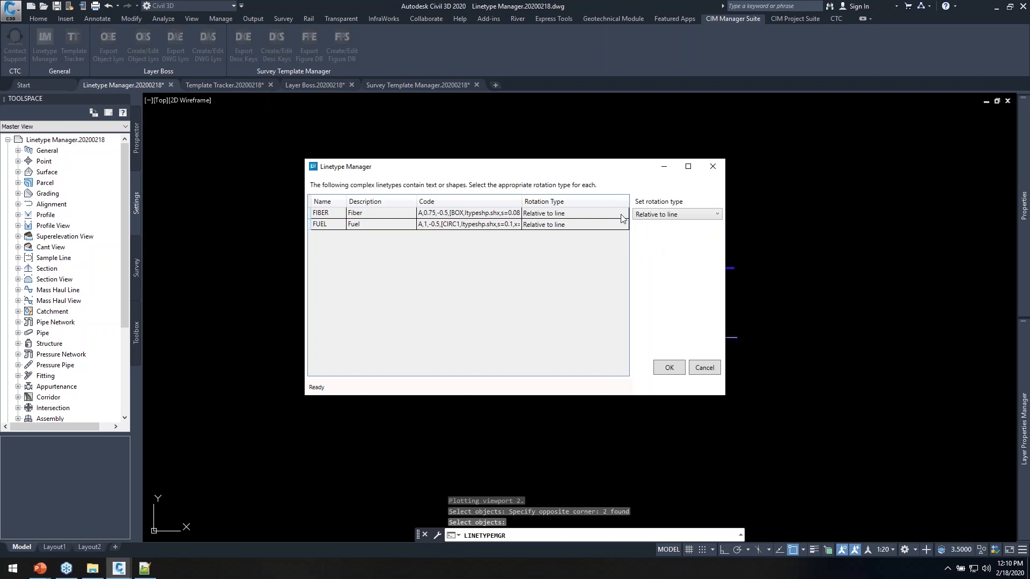
{"action": "left_click", "coordinate": [667, 367]}
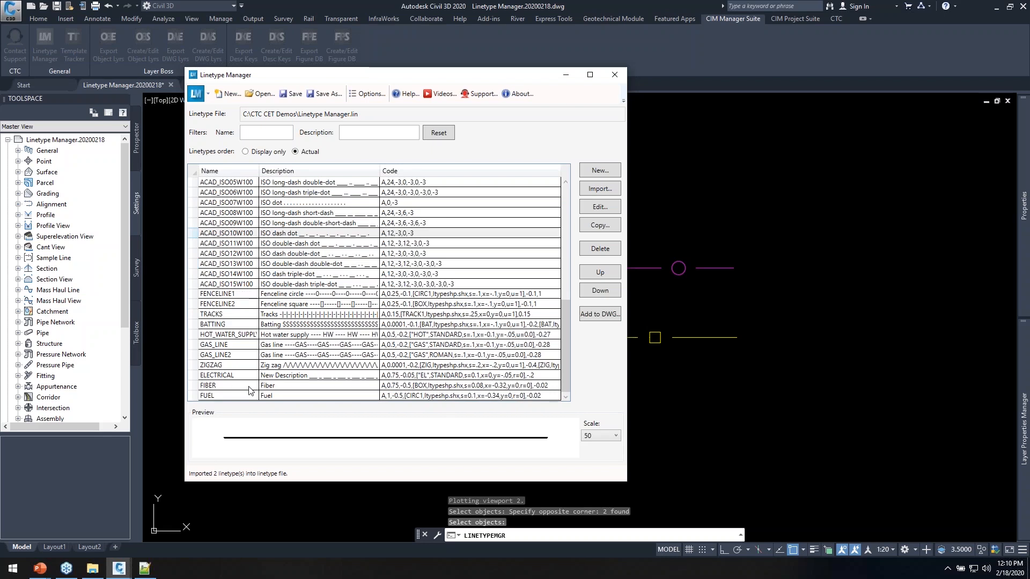
{"action": "left_click", "coordinate": [225, 388]}
{"action": "left_click", "coordinate": [229, 397]}
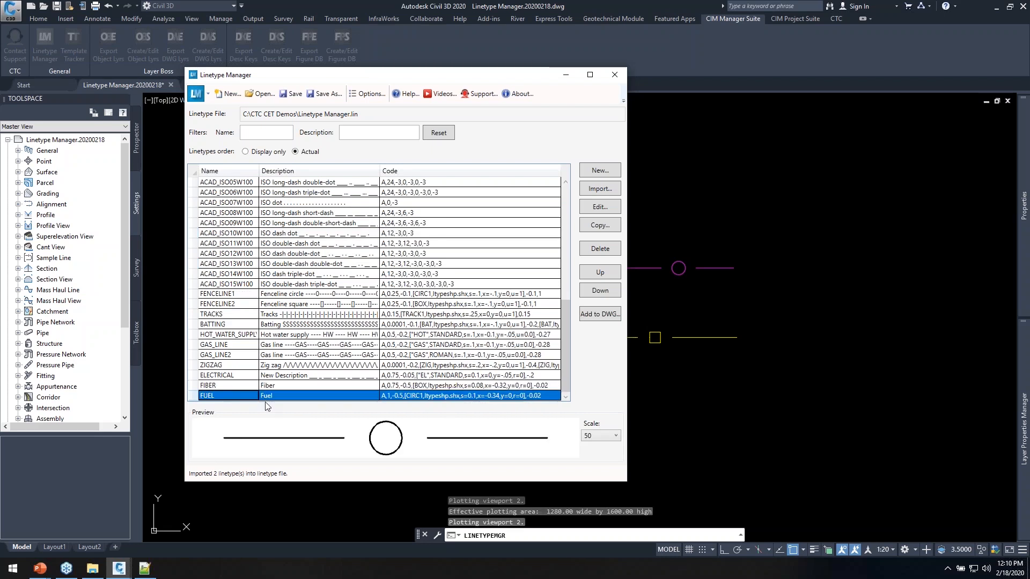
{"action": "left_click", "coordinate": [233, 386]}
{"action": "left_click", "coordinate": [233, 397]}
{"action": "left_click", "coordinate": [294, 93]}
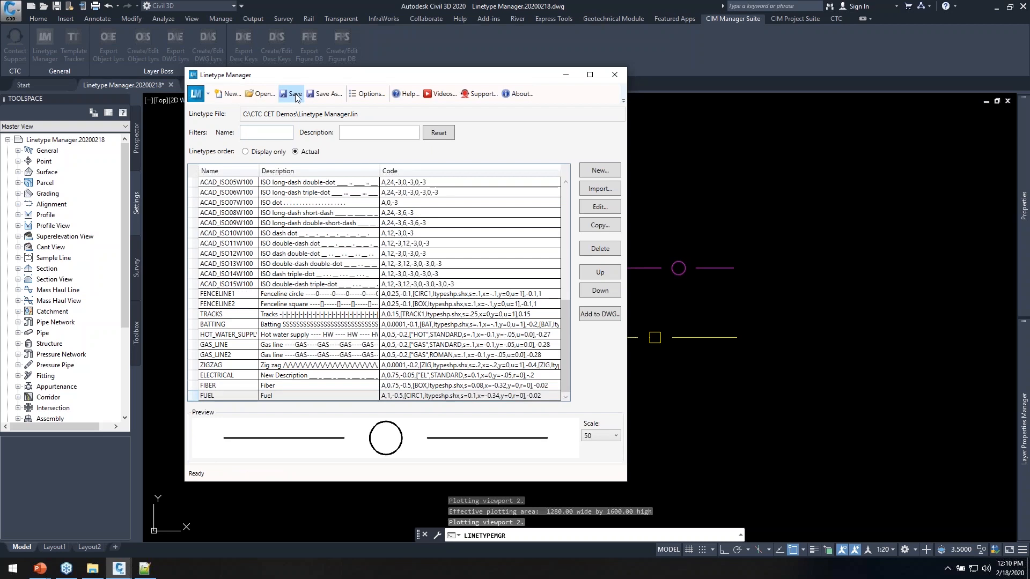
{"action": "key", "text": "alt+Tab"}
{"action": "key", "text": "alt+Tab"}
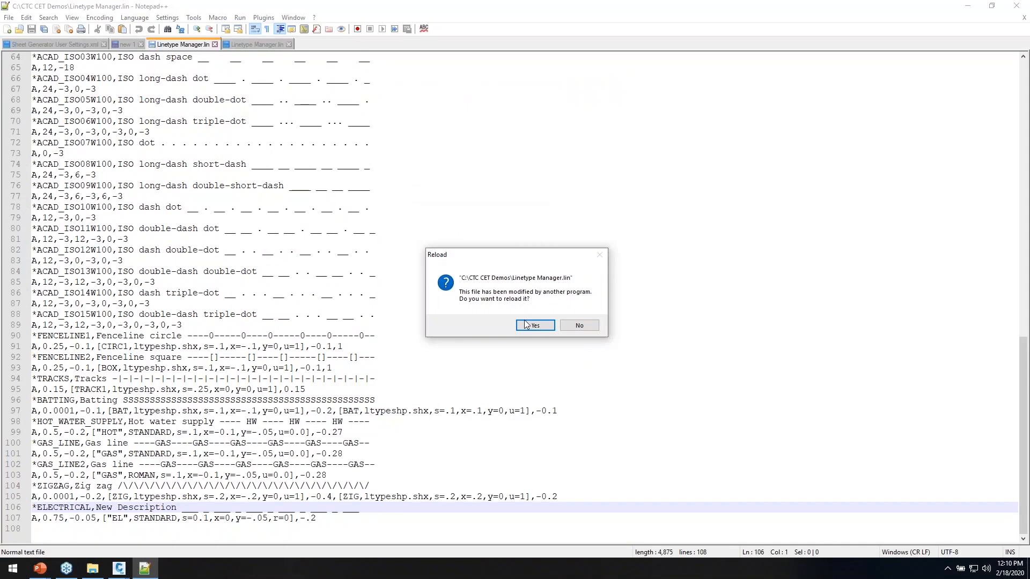
Check the FIBER and FUEL definitions on lines 108–111 of the reloaded file, then minimize Notepad++
{"action": "scroll", "coordinate": [238, 529], "scroll_direction": "down", "scroll_amount": 2}
{"action": "left_click_drag", "start_coordinate": [344, 518], "coordinate": [21, 491]}
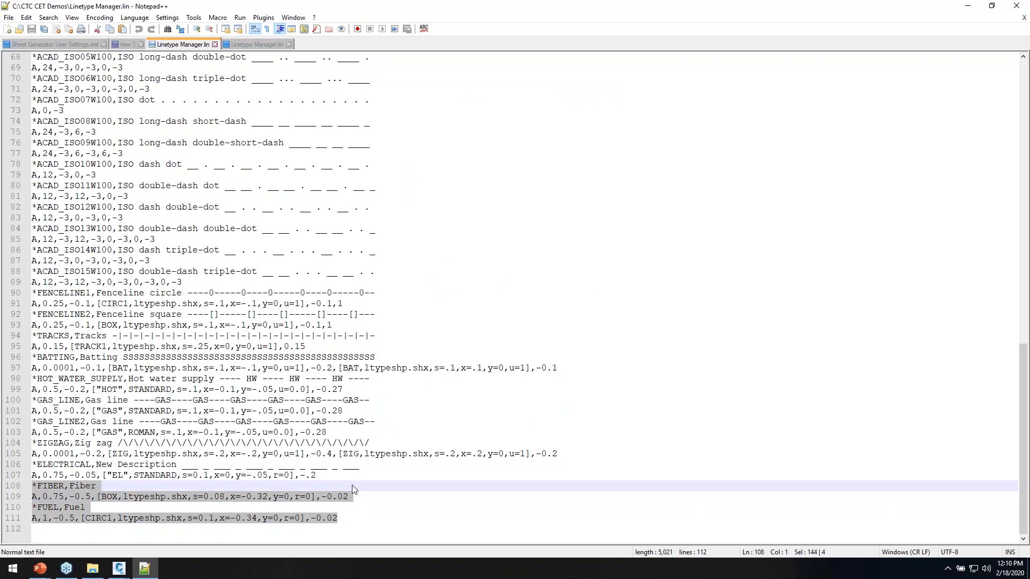
{"action": "left_click", "coordinate": [366, 466]}
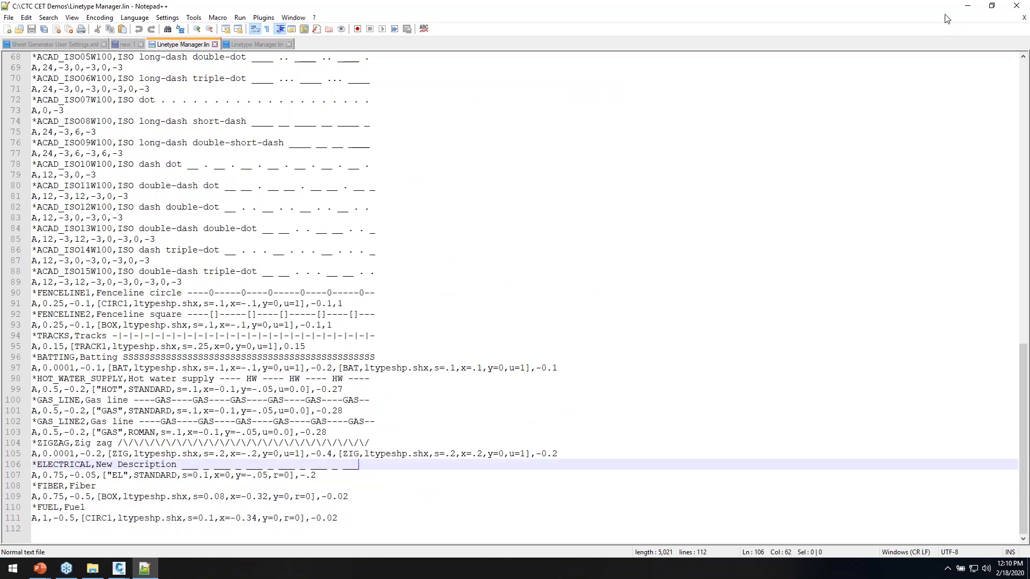
{"action": "left_click", "coordinate": [966, 6]}
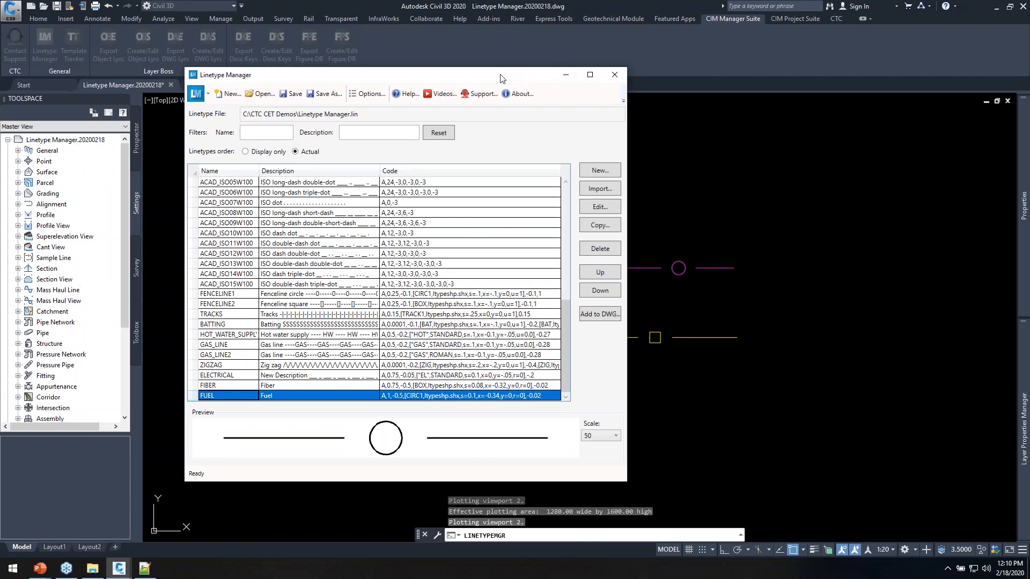
Compare the GAS_LINE and GAS_LINE2 previews, then close the Linetype Manager
{"action": "left_click_drag", "start_coordinate": [491, 75], "coordinate": [532, 74]}
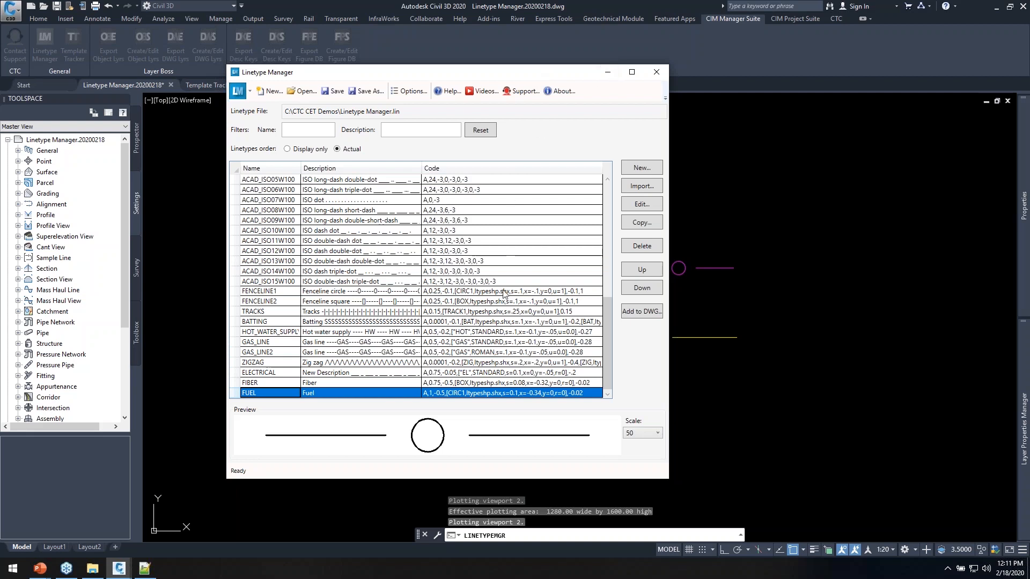
{"action": "left_click", "coordinate": [272, 346]}
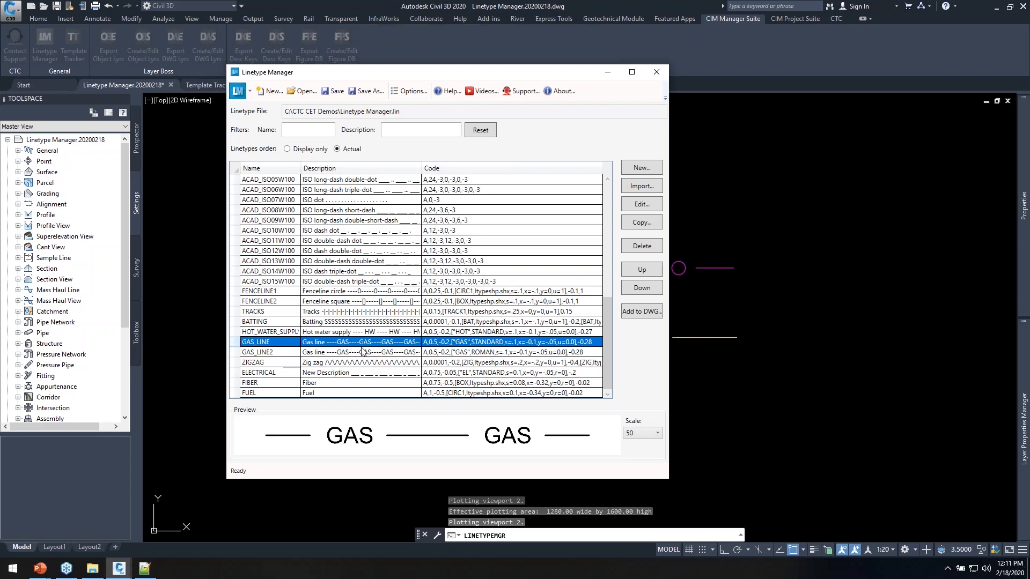
{"action": "left_click", "coordinate": [270, 356]}
{"action": "left_click_drag", "start_coordinate": [568, 75], "coordinate": [588, 109]}
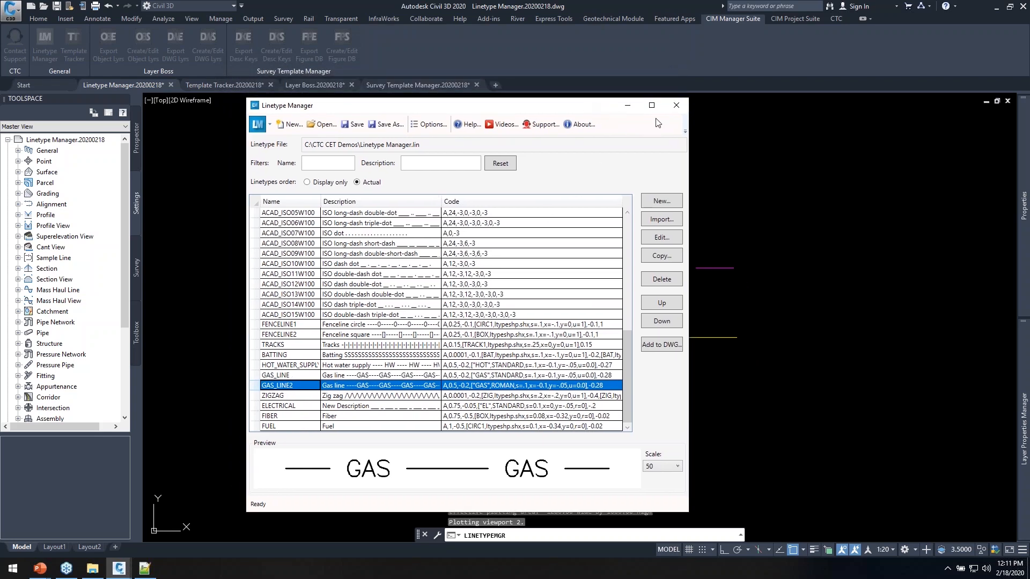
{"action": "left_click", "coordinate": [674, 107]}
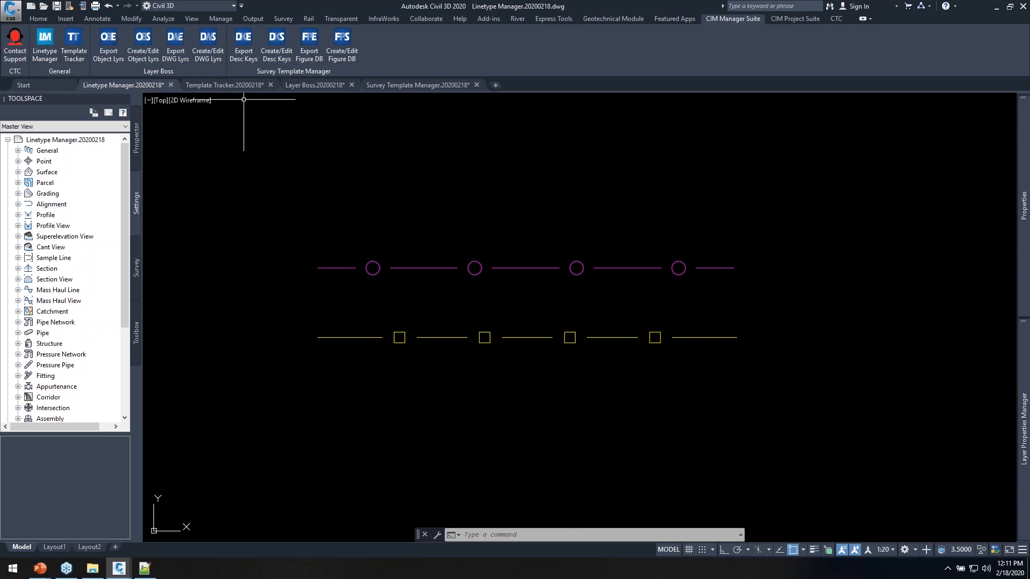
Switch to the Template Tracker.20200218 drawing and browse its 194 layers in the Layer Properties Manager
{"action": "left_click", "coordinate": [226, 85]}
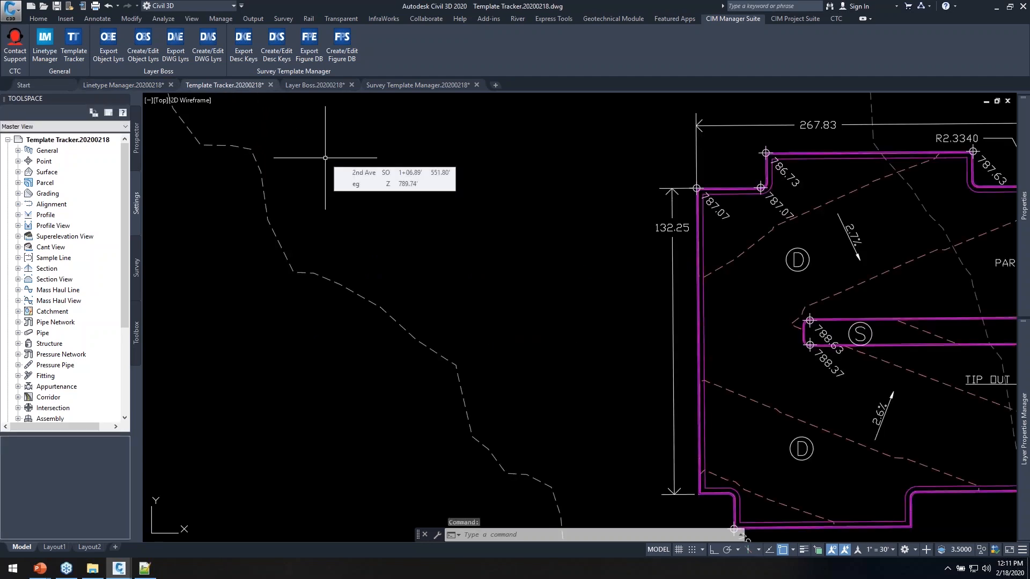
{"action": "middle_click_drag", "start_coordinate": [460, 189], "coordinate": [425, 198]}
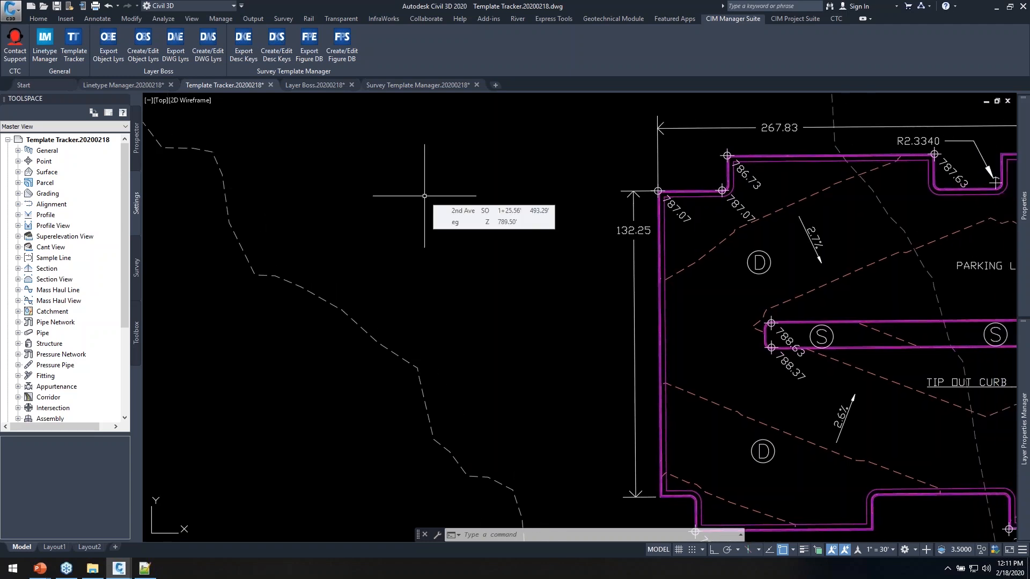
{"action": "type", "text": "la"}
{"action": "key", "text": "Return"}
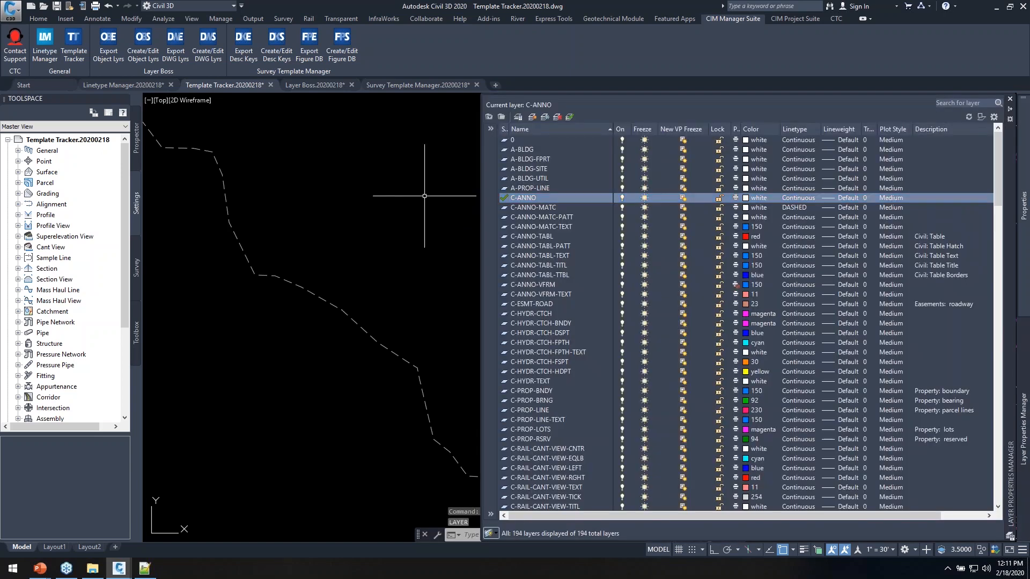
{"action": "left_click", "coordinate": [547, 208]}
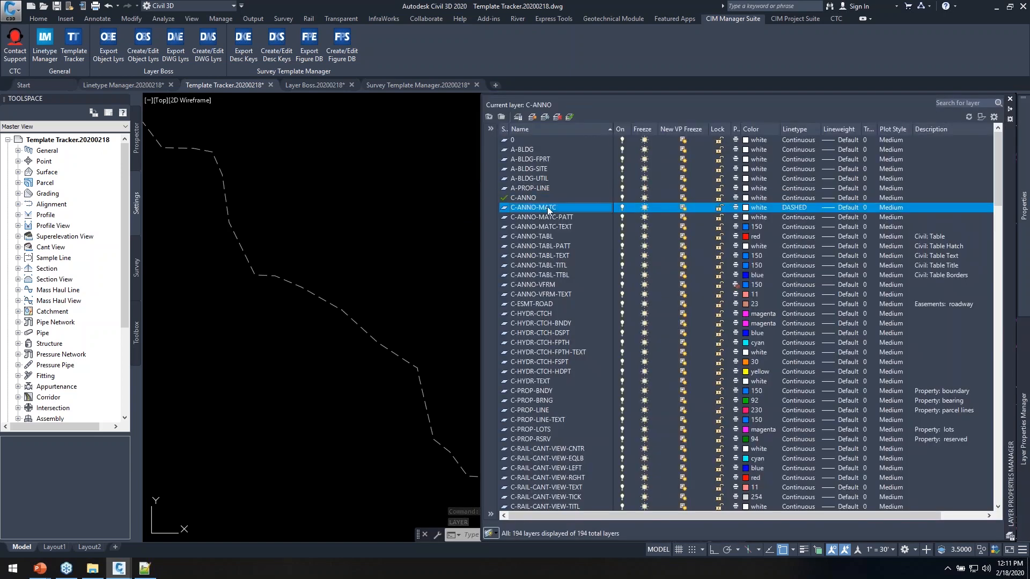
{"action": "scroll", "coordinate": [555, 259], "scroll_direction": "down", "scroll_amount": 15}
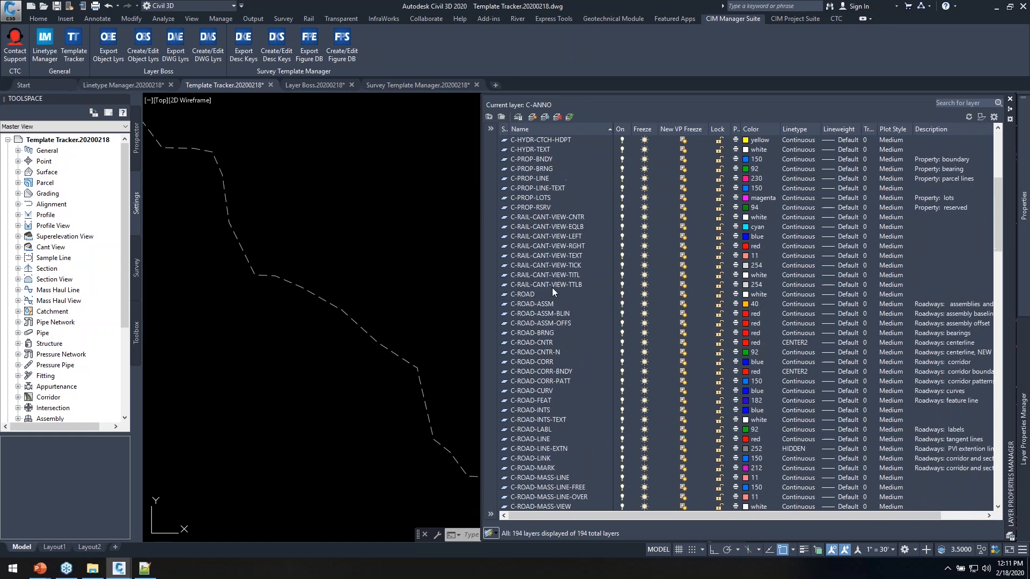
{"action": "scroll", "coordinate": [558, 302], "scroll_direction": "down", "scroll_amount": 10}
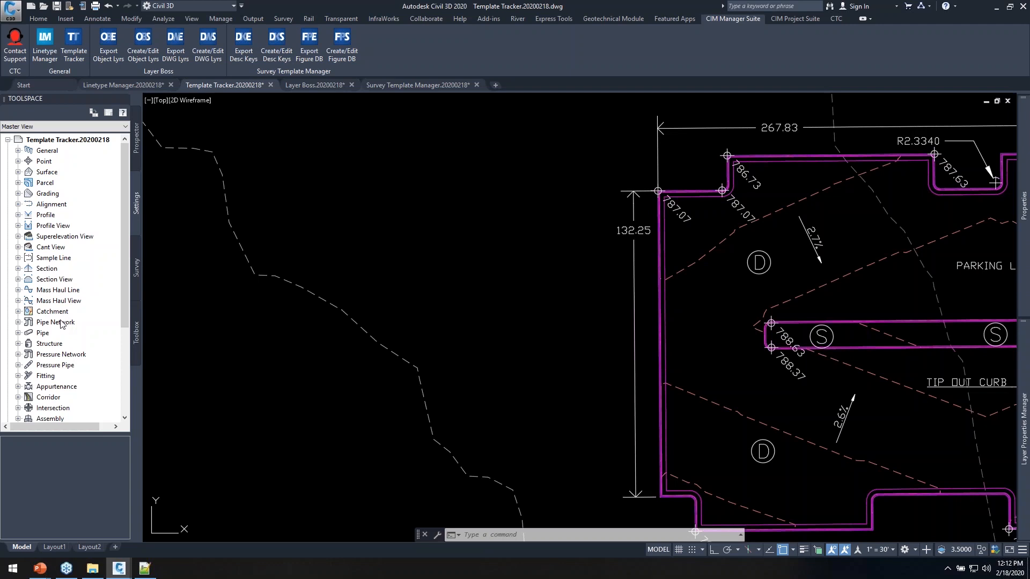
{"action": "left_click", "coordinate": [55, 322]}
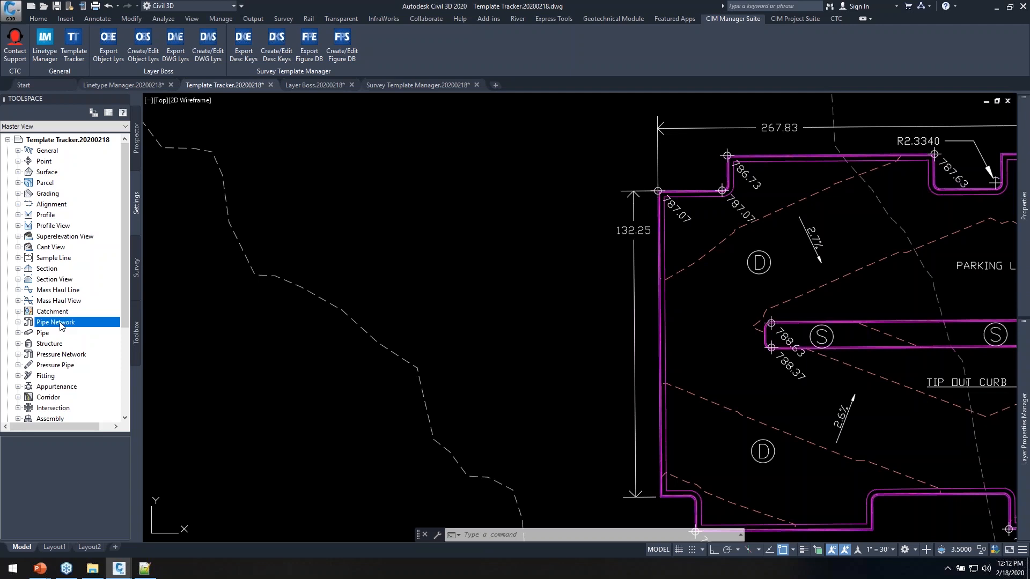
Open the Bottom Stacked View profile view style and review its components' C-ROAD-PROF layers on the Display tab
{"action": "scroll", "coordinate": [62, 322], "scroll_direction": "down", "scroll_amount": 4}
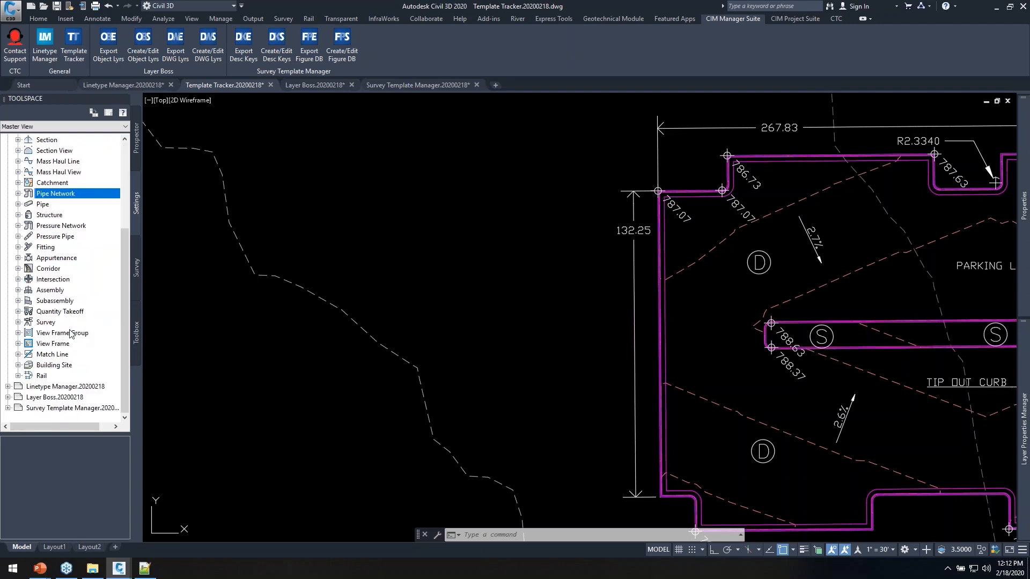
{"action": "scroll", "coordinate": [80, 289], "scroll_direction": "up", "scroll_amount": 4}
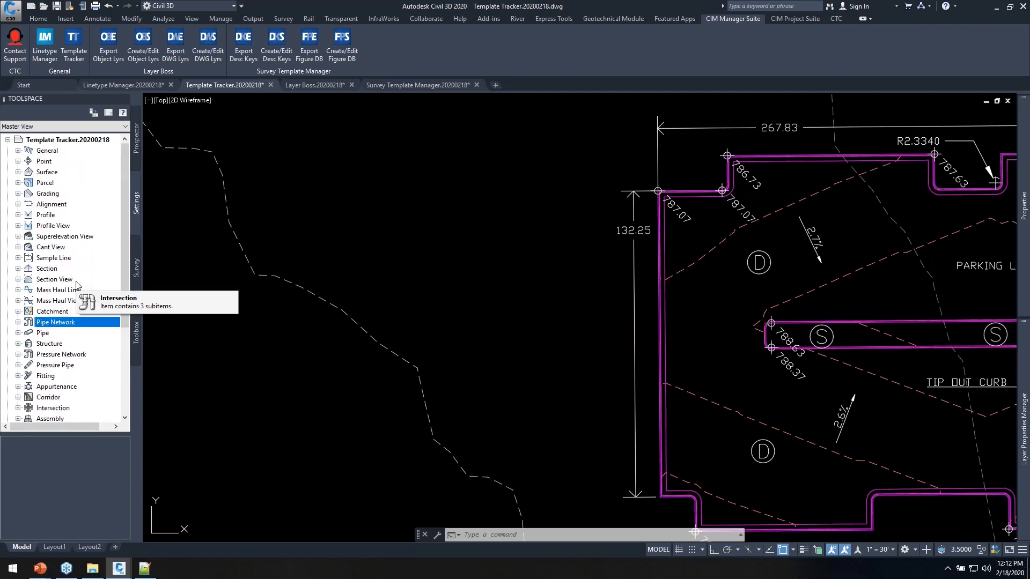
{"action": "double_click", "coordinate": [53, 225]}
{"action": "double_click", "coordinate": [58, 237]}
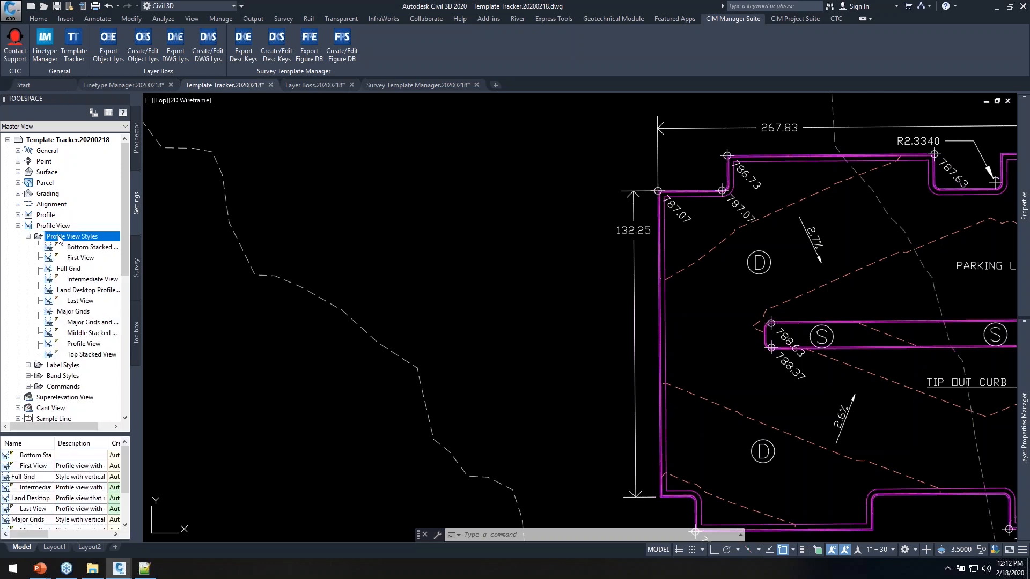
{"action": "double_click", "coordinate": [81, 248]}
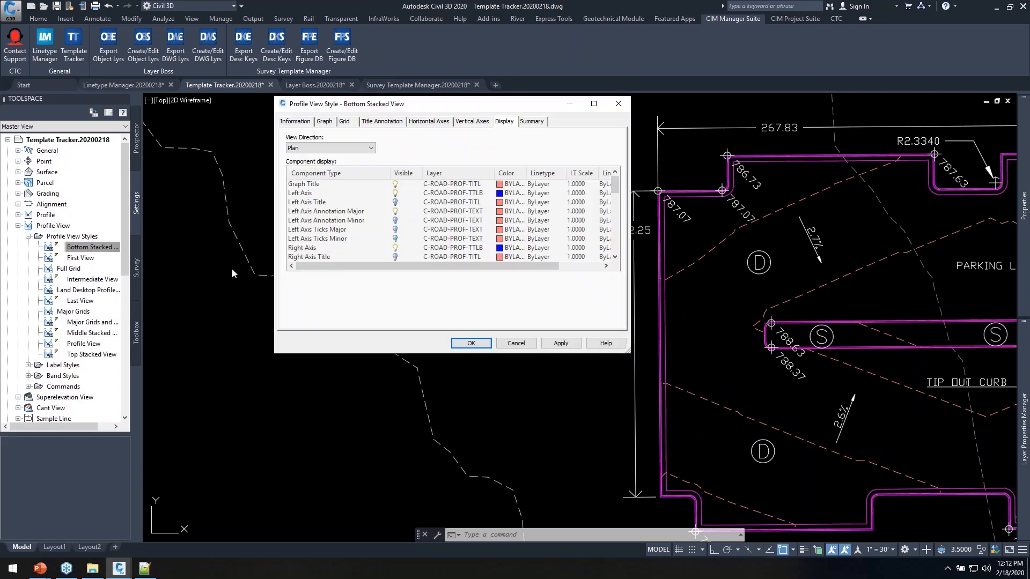
{"action": "left_click_drag", "start_coordinate": [494, 173], "coordinate": [524, 173]}
{"action": "left_click", "coordinate": [334, 220]}
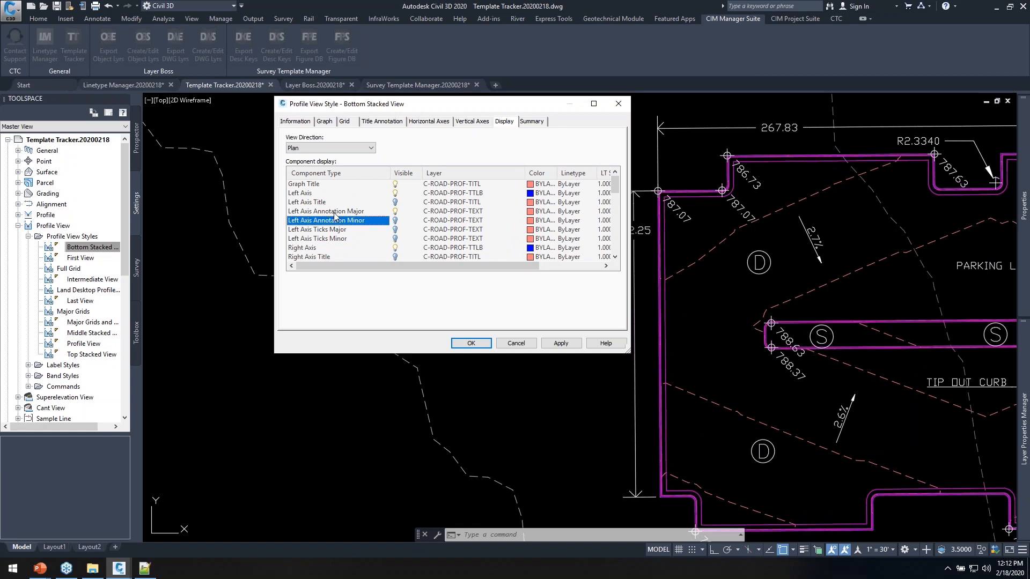
{"action": "scroll", "coordinate": [343, 231], "scroll_direction": "down", "scroll_amount": 7}
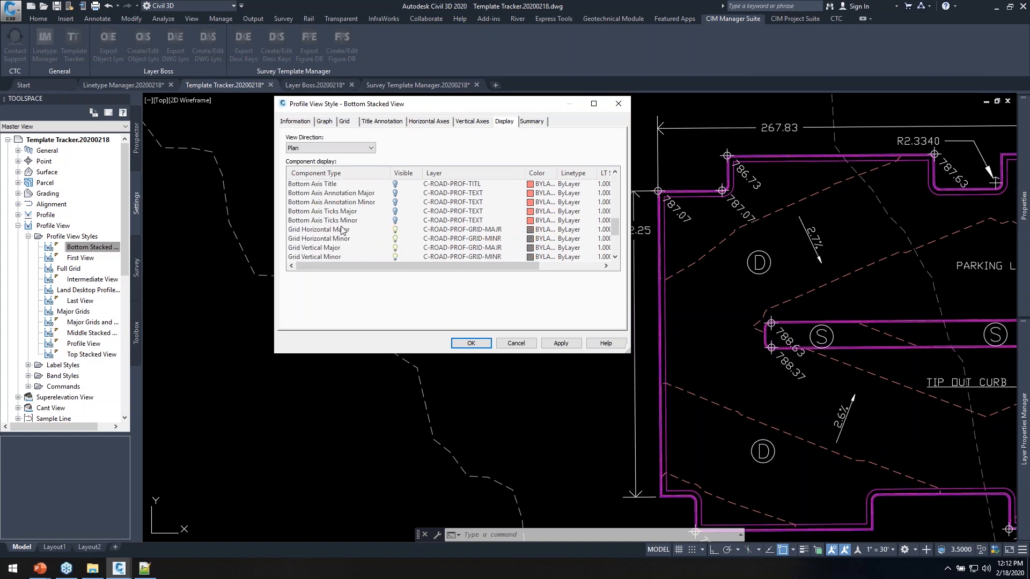
{"action": "scroll", "coordinate": [372, 260], "scroll_direction": "up", "scroll_amount": 2}
Filter the layer list on PROF* and try deleting C-ROAD-PROF-LINE, which is refused as not deleted
{"action": "left_click", "coordinate": [514, 344]}
{"action": "type", "text": "la"}
{"action": "key", "text": "Return"}
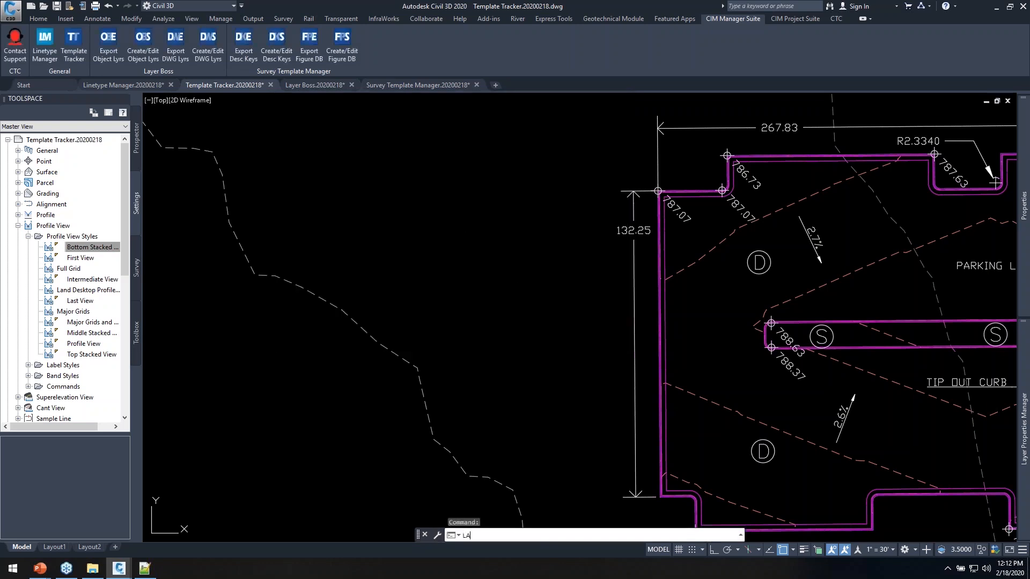
{"action": "left_click", "coordinate": [956, 106]}
{"action": "type", "text": "PROF"}
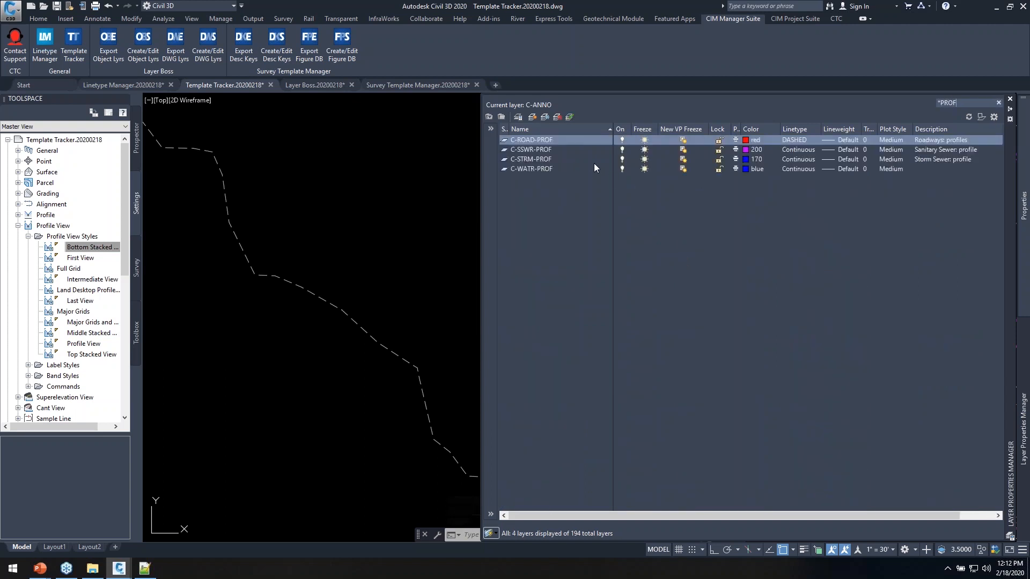
{"action": "type", "text": "*"}
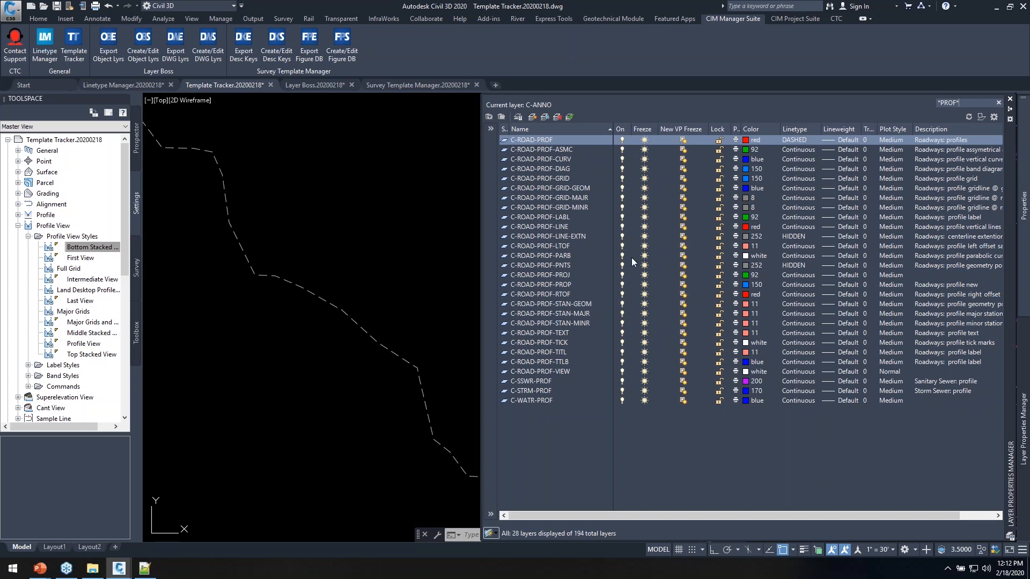
{"action": "left_click", "coordinate": [534, 227]}
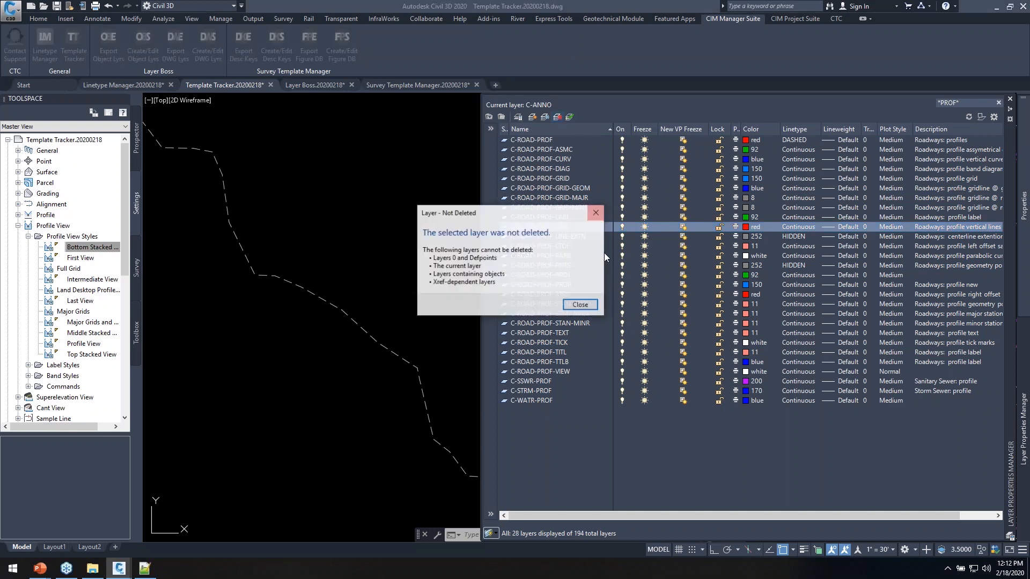
{"action": "left_click", "coordinate": [580, 304]}
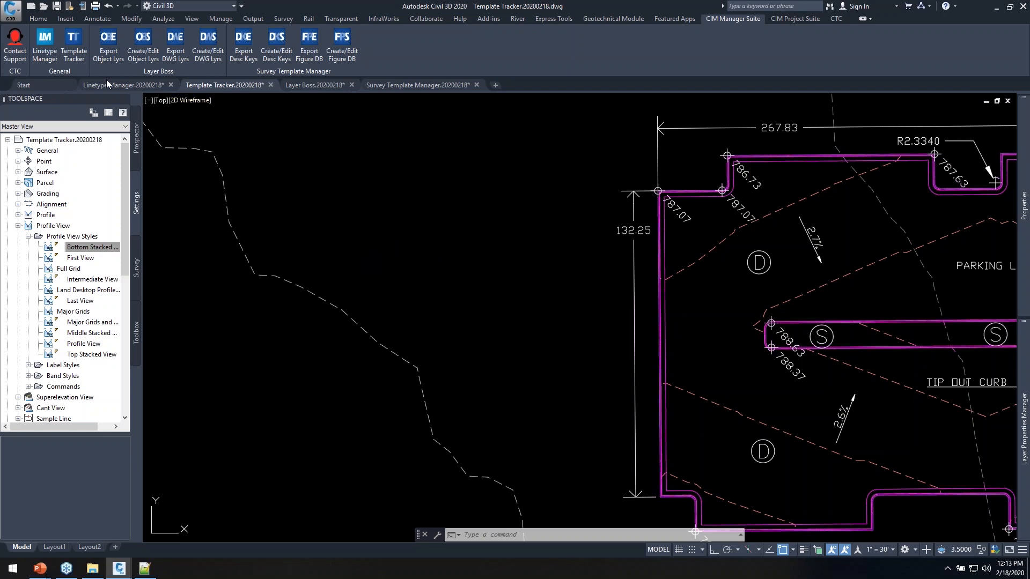
Try deleting the SHR text style, which is in use, and close Text Style unchanged
{"action": "left_click", "coordinate": [97, 18]}
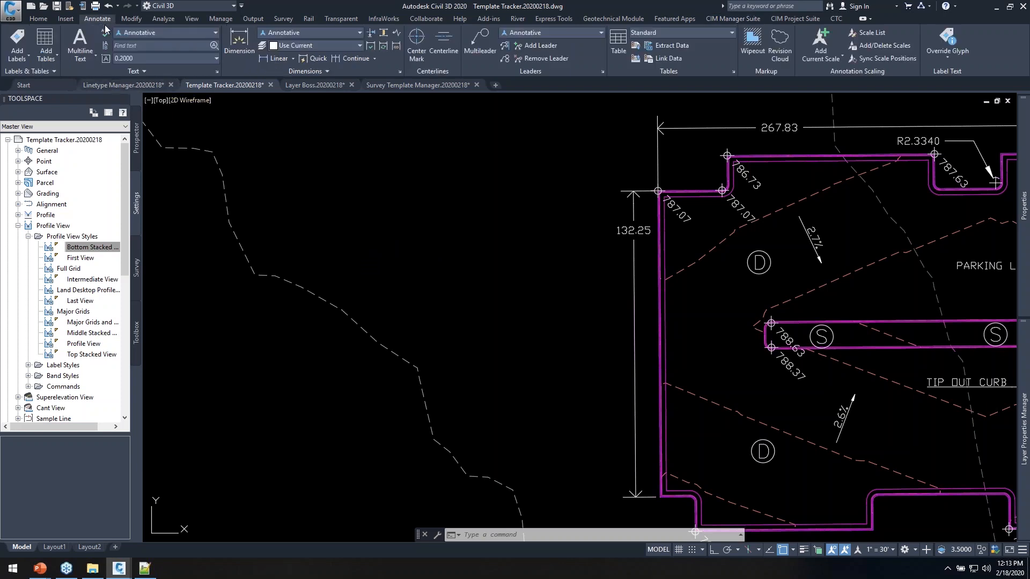
{"action": "left_click", "coordinate": [217, 72]}
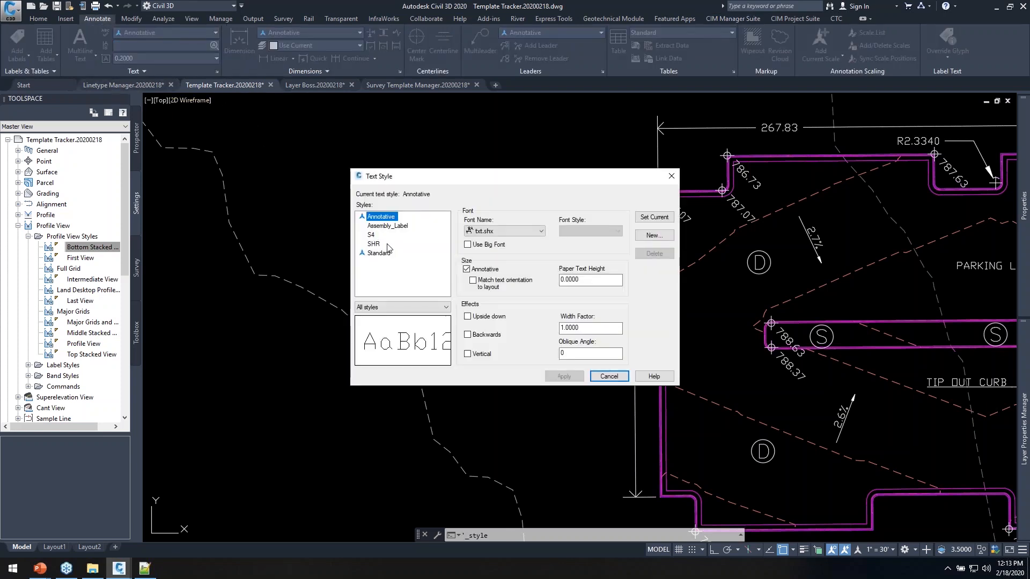
{"action": "left_click", "coordinate": [374, 244]}
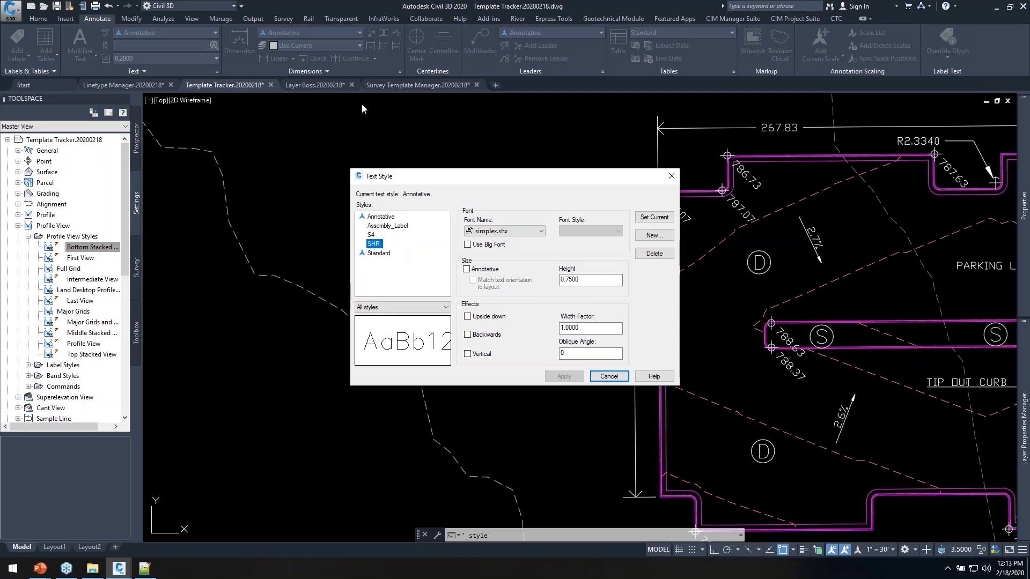
{"action": "left_click_drag", "start_coordinate": [547, 186], "coordinate": [477, 159]}
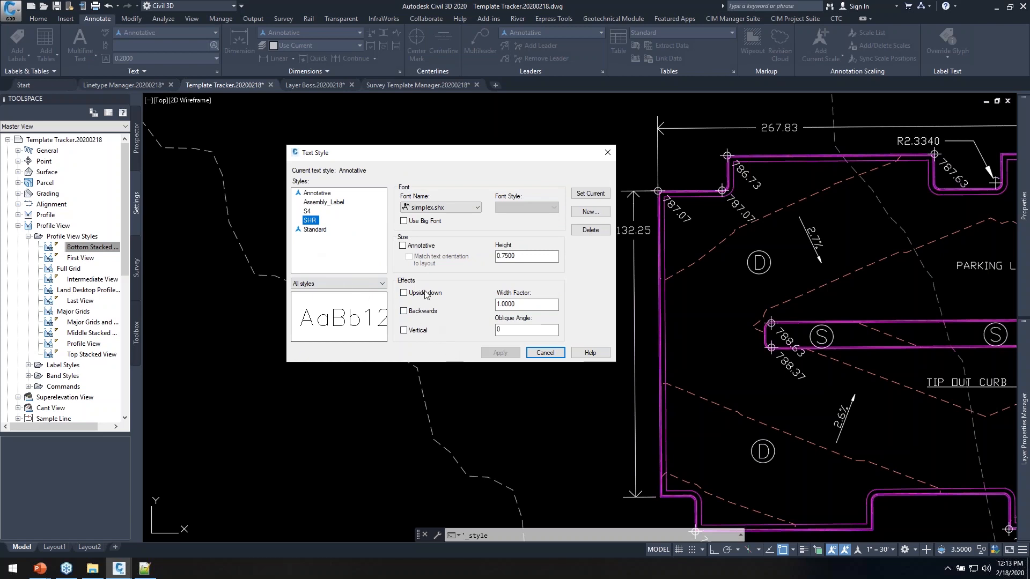
{"action": "left_click", "coordinate": [590, 229]}
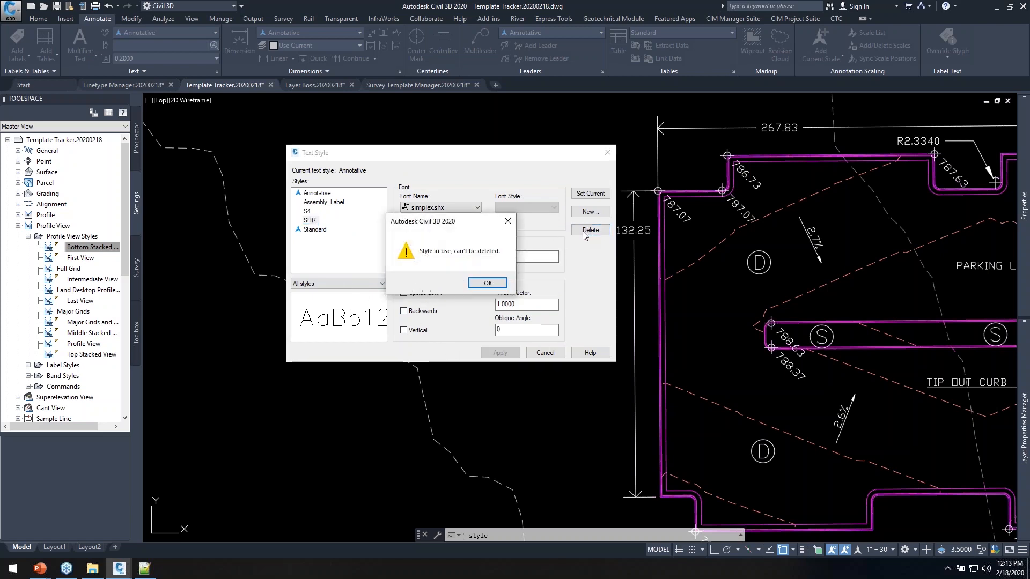
{"action": "left_click", "coordinate": [488, 283]}
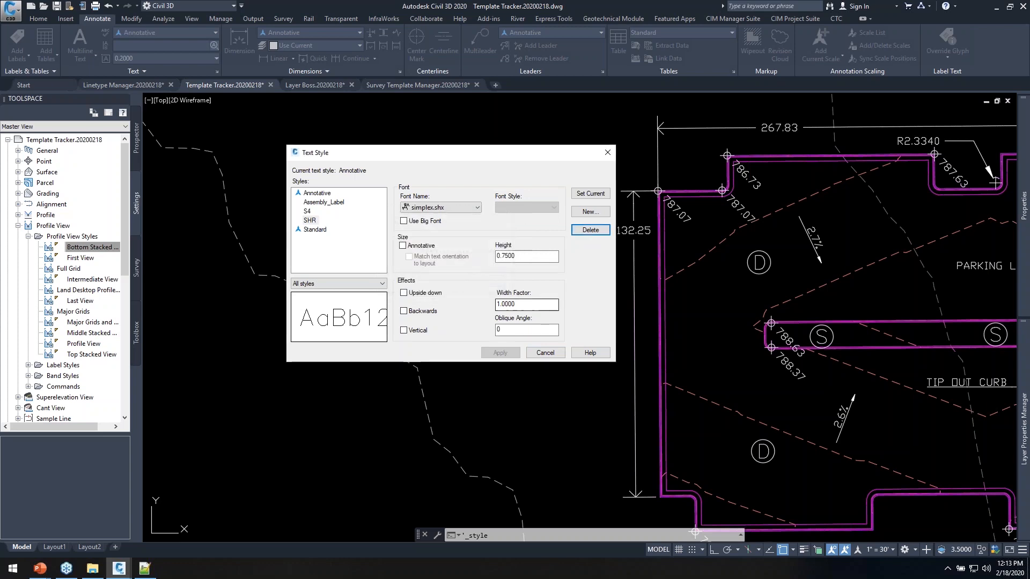
{"action": "left_click", "coordinate": [545, 353]}
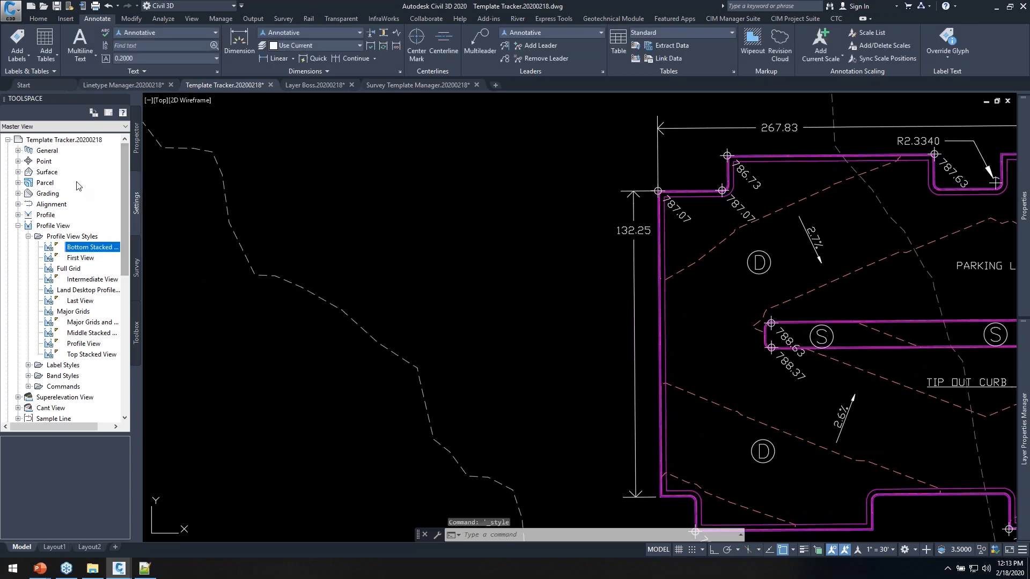
Check the profile view label style defaults (Standard text style, layer 0) and cancel without changes
{"action": "right_click", "coordinate": [45, 226]}
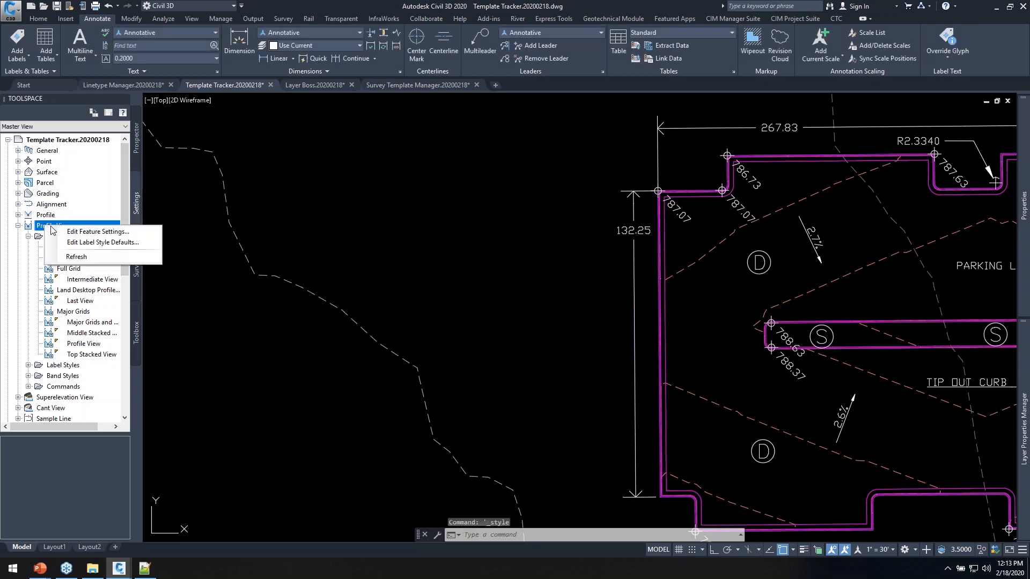
{"action": "left_click", "coordinate": [82, 243]}
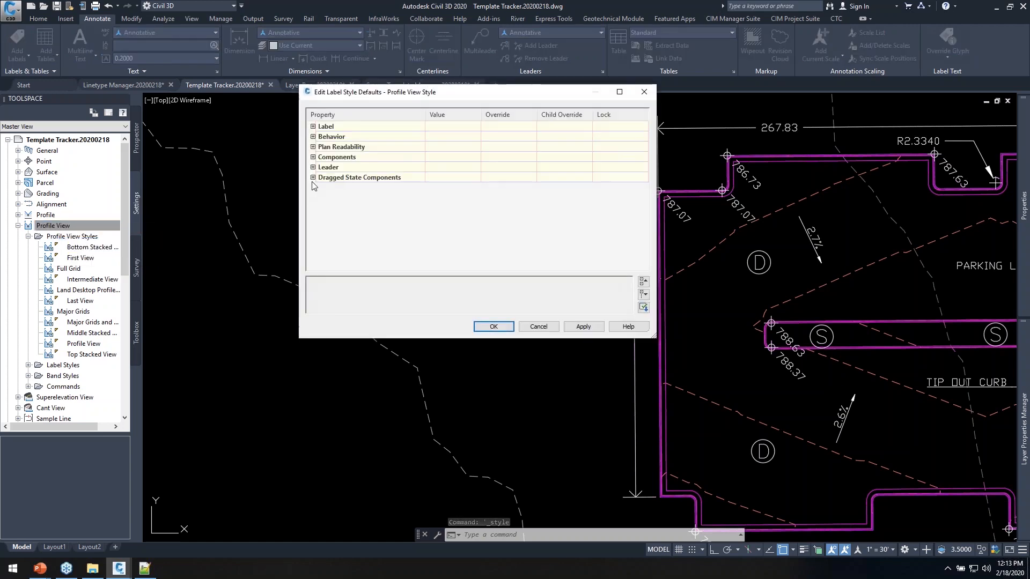
{"action": "left_click", "coordinate": [312, 126]}
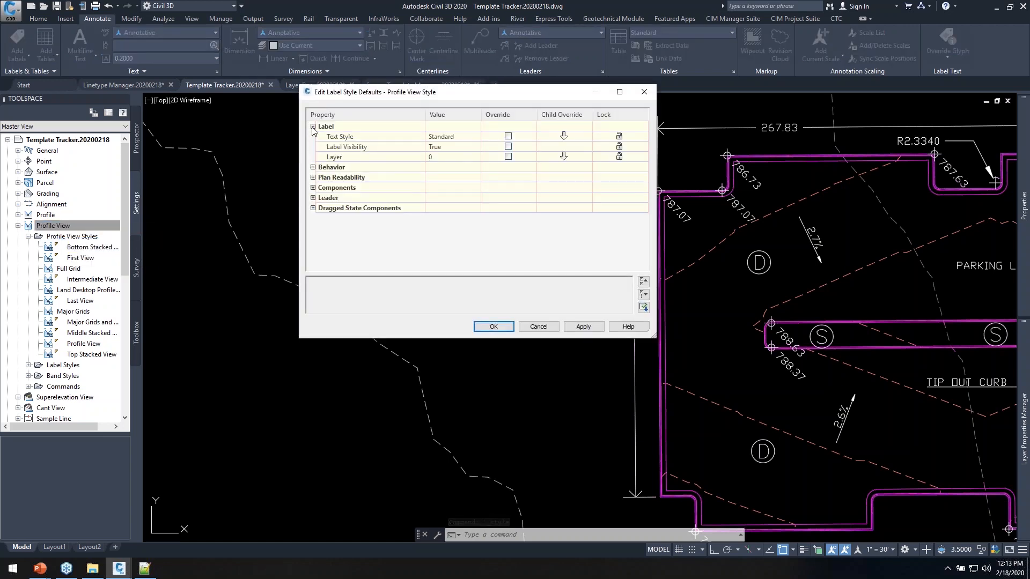
{"action": "left_click", "coordinate": [351, 138]}
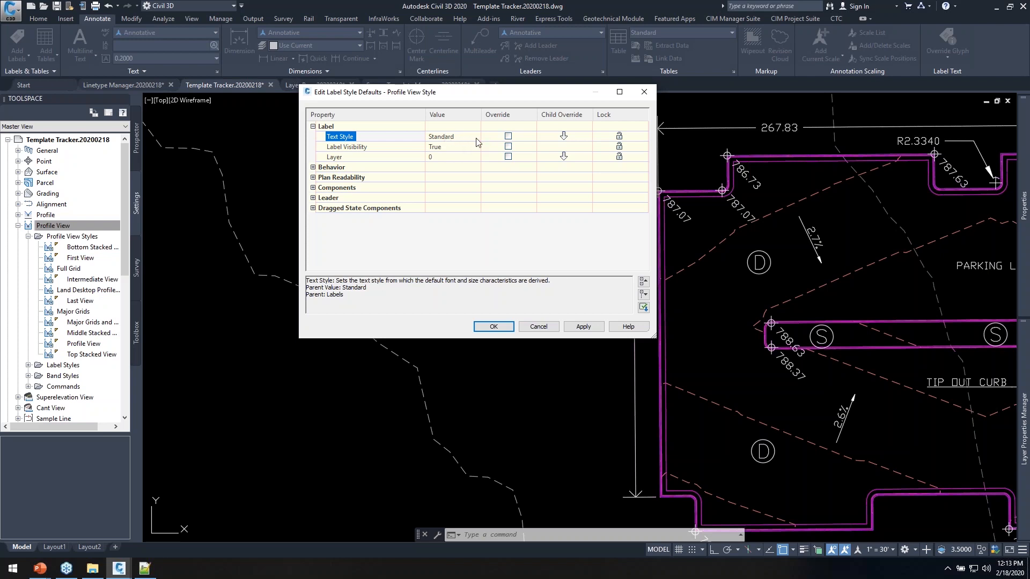
{"action": "left_click", "coordinate": [538, 327]}
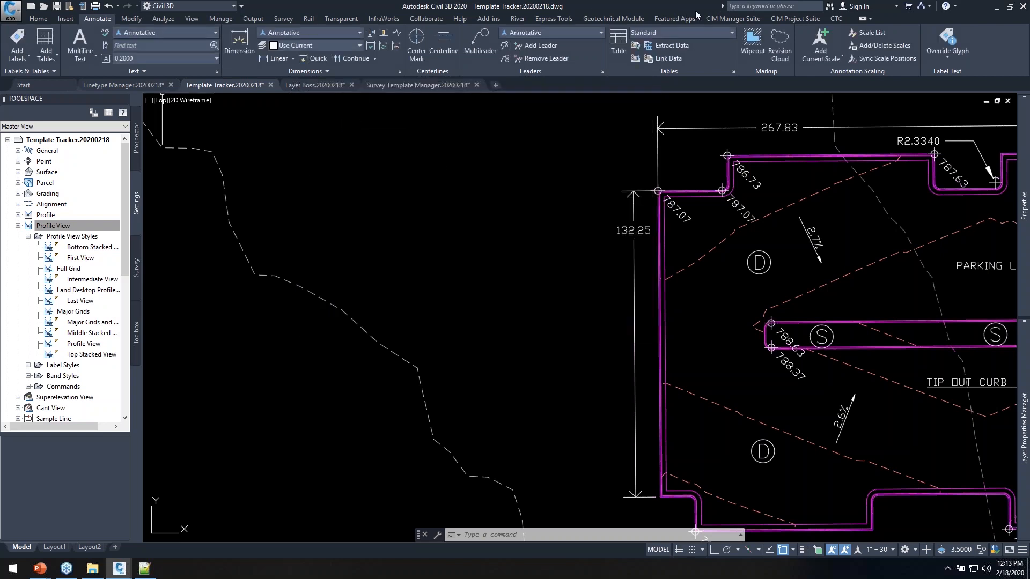
Launch Template Tracker from the CIM Manager Suite tab, center its dialog, and view the Objects list
{"action": "left_click", "coordinate": [732, 20]}
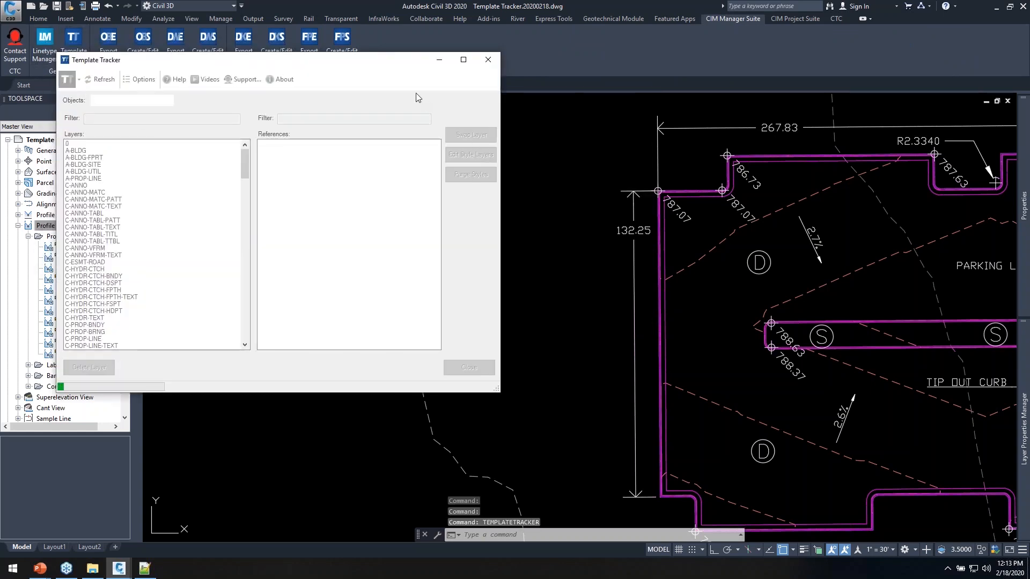
{"action": "left_click_drag", "start_coordinate": [347, 57], "coordinate": [565, 92]}
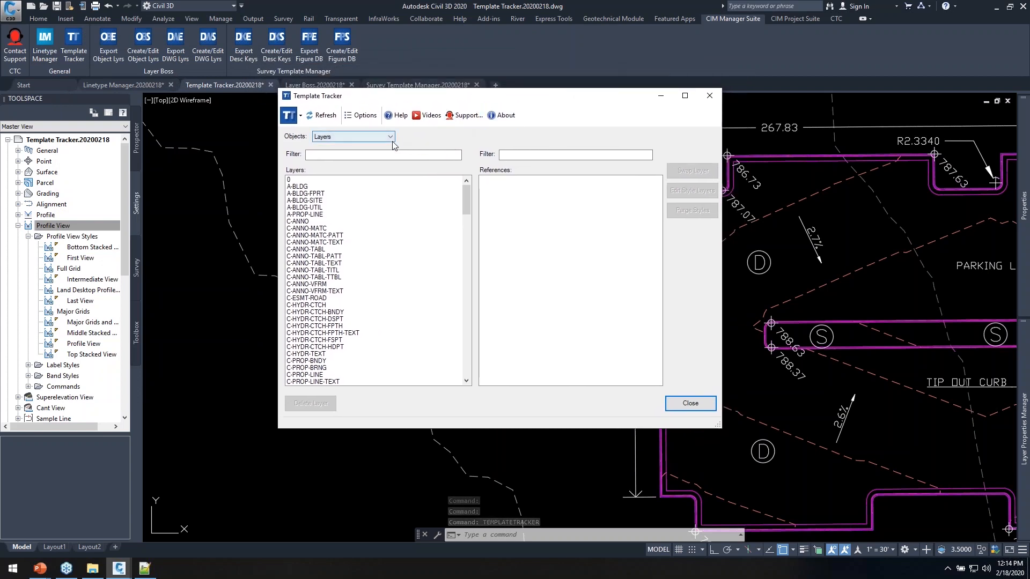
{"action": "left_click_drag", "start_coordinate": [454, 103], "coordinate": [439, 114]}
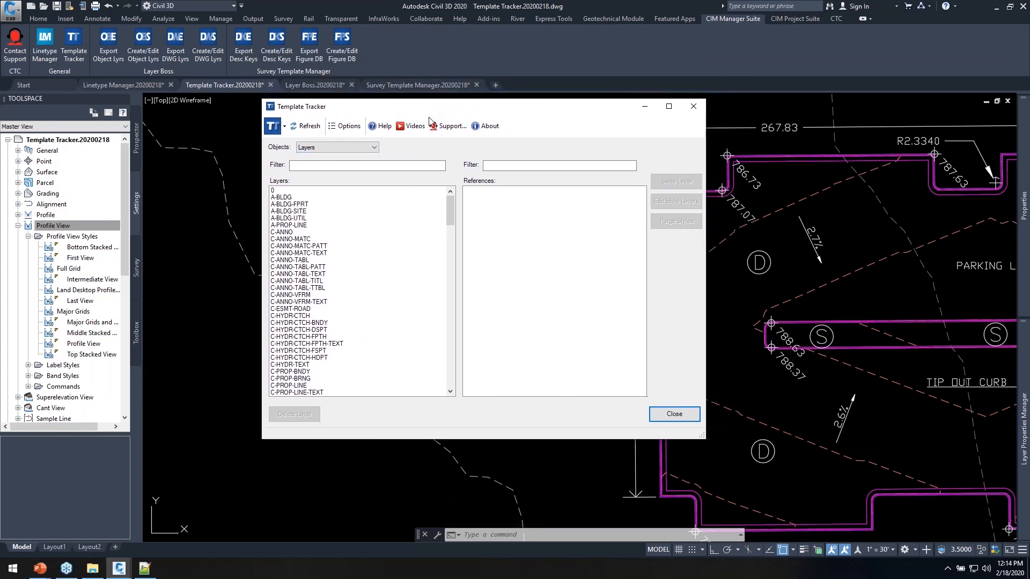
{"action": "left_click", "coordinate": [354, 147]}
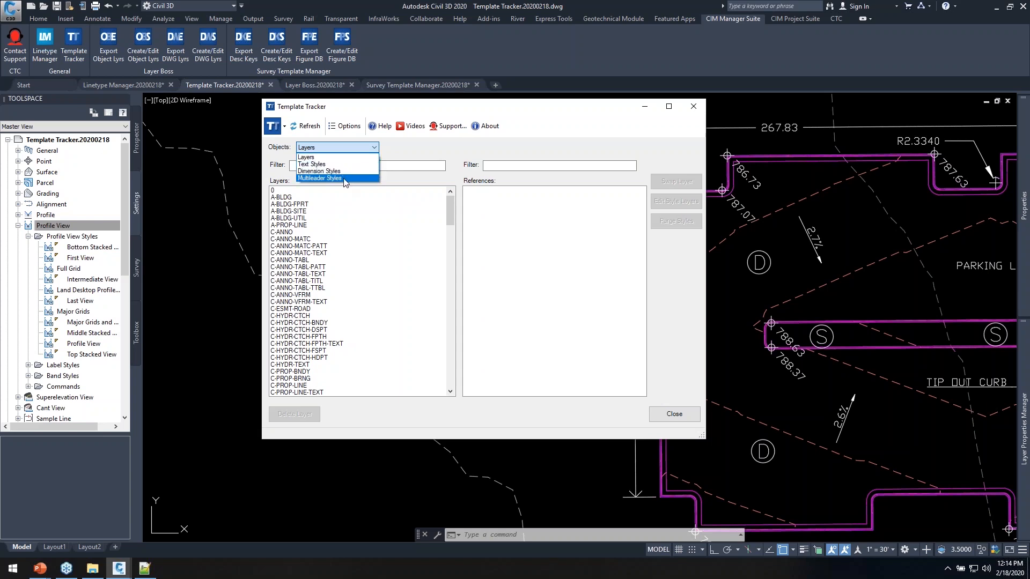
Swap C-ROAD-PROF-LINE's Profile Style (Layout) reference to C-ROAD-PROF, delete C-ROAD-PROF-LINE, then filter on TOPO
{"action": "left_click", "coordinate": [308, 159]}
{"action": "left_click", "coordinate": [317, 165]}
{"action": "type", "text": "PROF"}
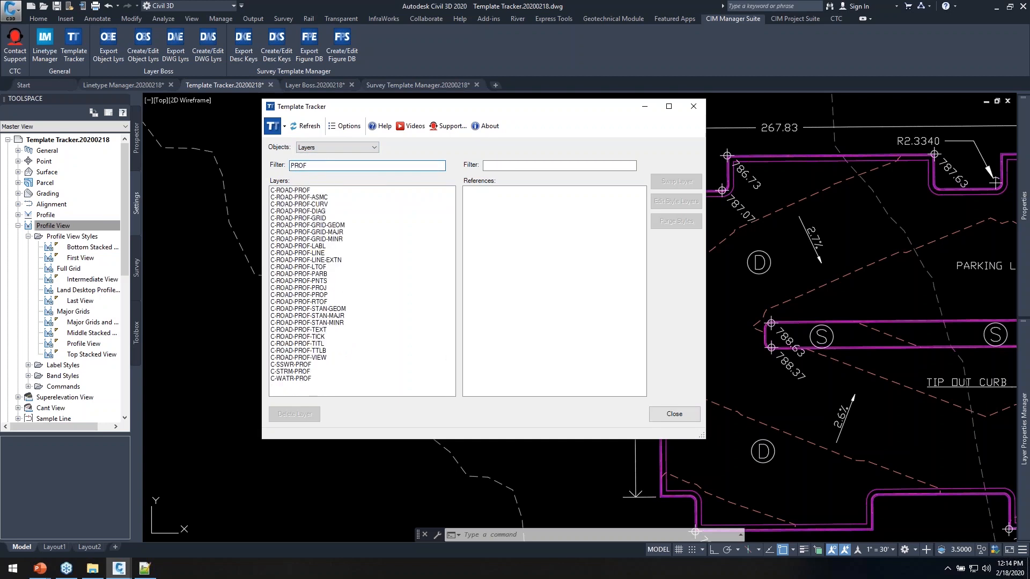
{"action": "left_click", "coordinate": [299, 254]}
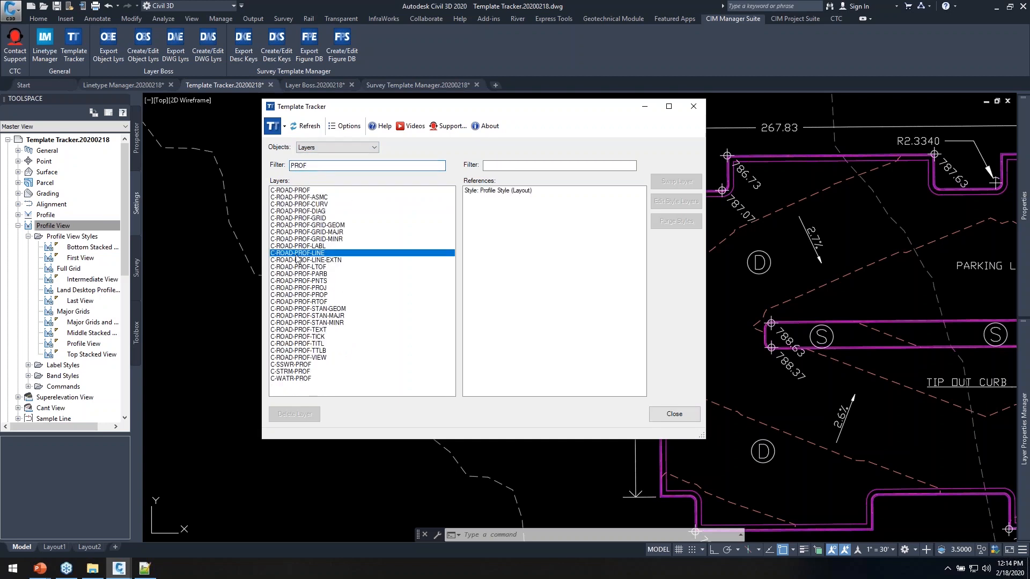
{"action": "left_click", "coordinate": [502, 191]}
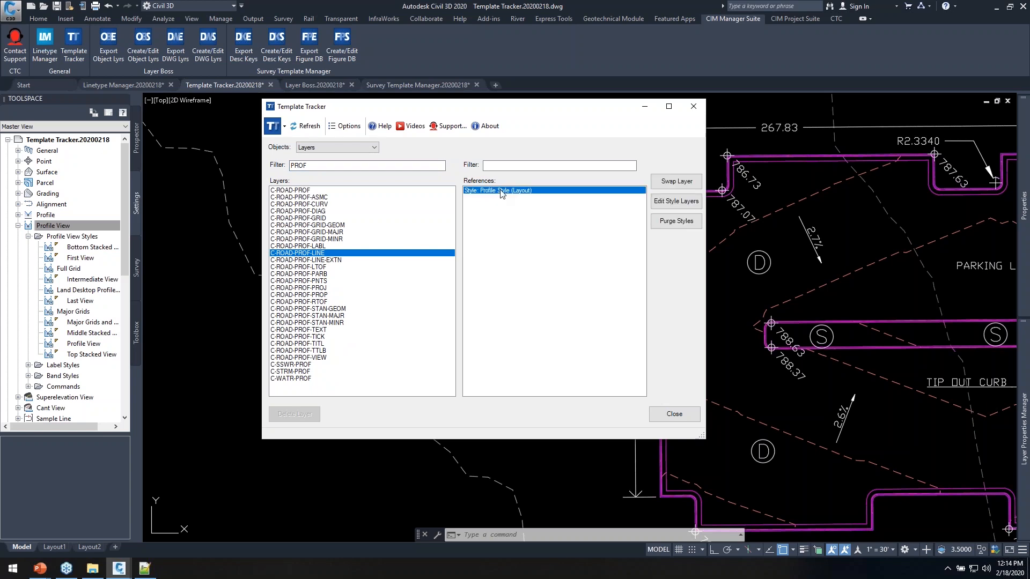
{"action": "left_click", "coordinate": [677, 181]}
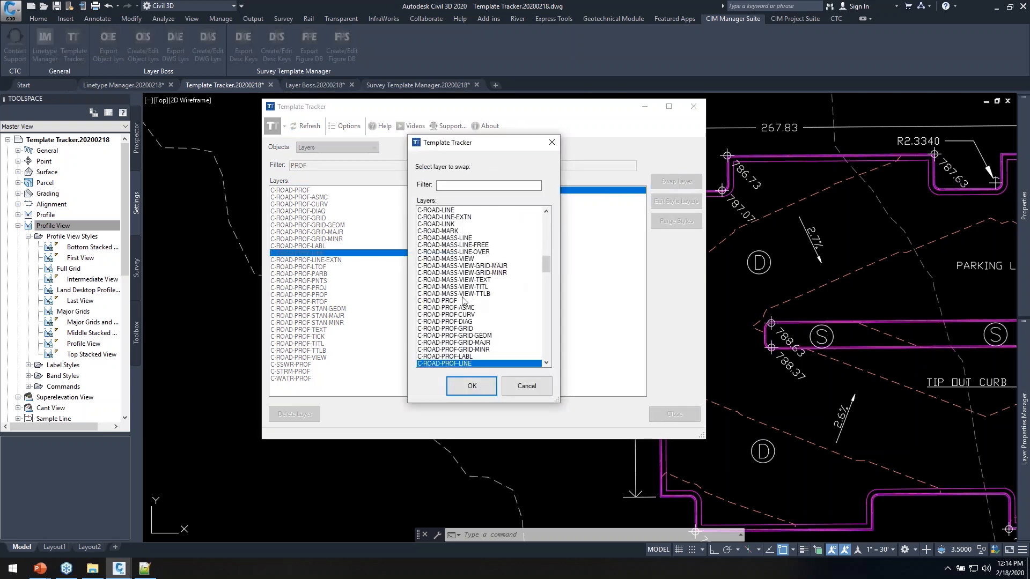
{"action": "left_click", "coordinate": [439, 301]}
{"action": "left_click", "coordinate": [472, 386]}
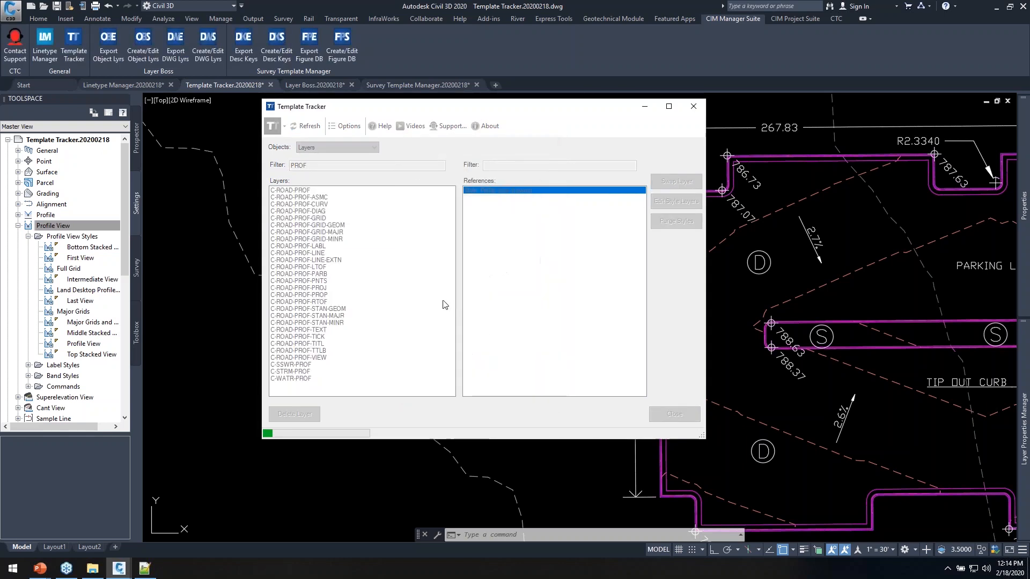
{"action": "left_click", "coordinate": [306, 416]}
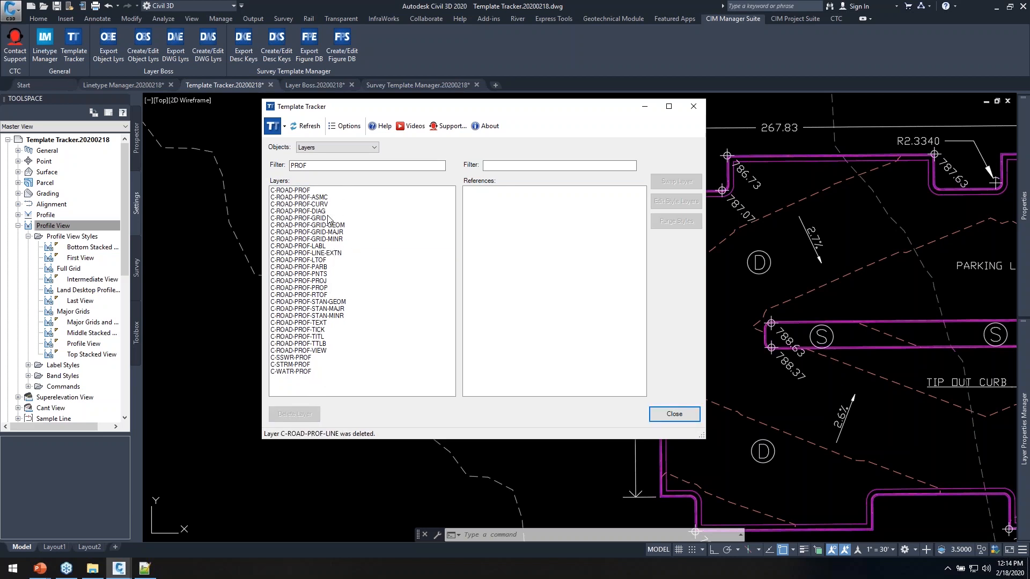
{"action": "left_click_drag", "start_coordinate": [316, 166], "coordinate": [233, 175]}
{"action": "type", "text": "TOPO"}
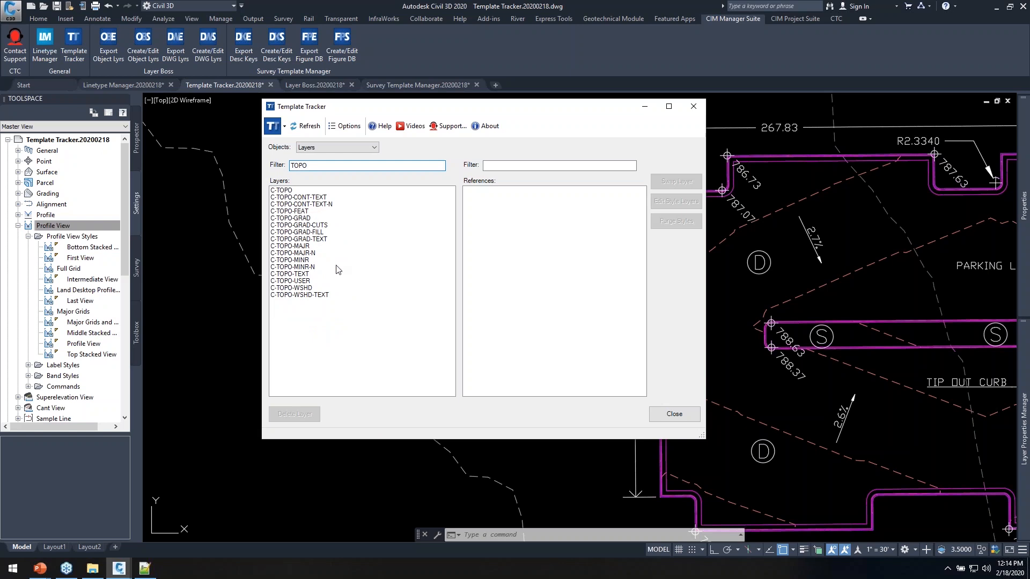
Inspect the references of C-TOPO-MINR-N, C-TOPO-MAJR-N and C-TOPO-MAJR in Template Tracker
{"action": "left_click", "coordinate": [309, 267]}
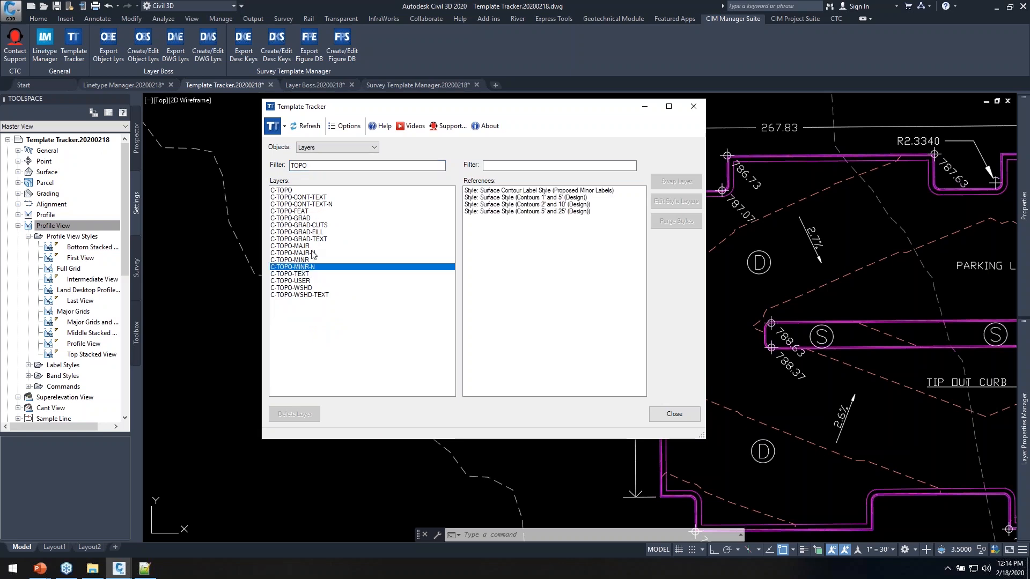
{"action": "left_click", "coordinate": [304, 253]}
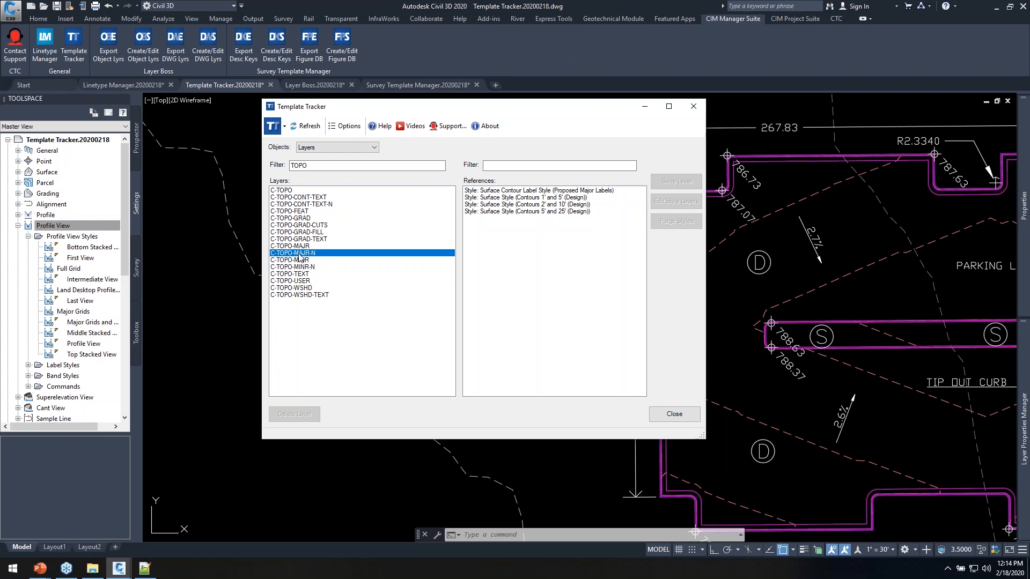
{"action": "left_click", "coordinate": [307, 248]}
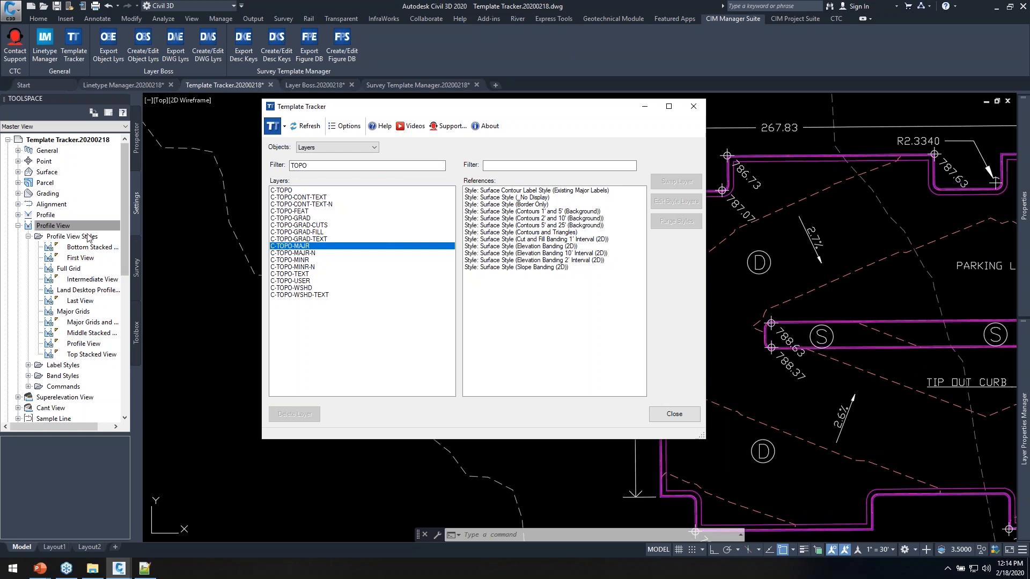
Open the Border Only surface style, confirm its Major Contour sits on C-TOPO-MAJR, and cancel
{"action": "double_click", "coordinate": [46, 174]}
{"action": "double_click", "coordinate": [58, 184]}
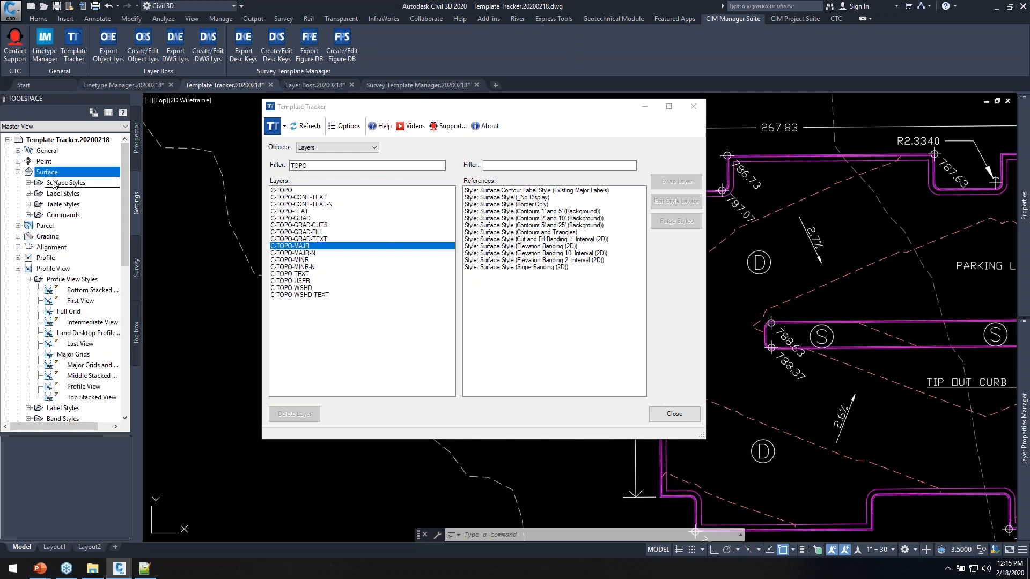
{"action": "double_click", "coordinate": [74, 204]}
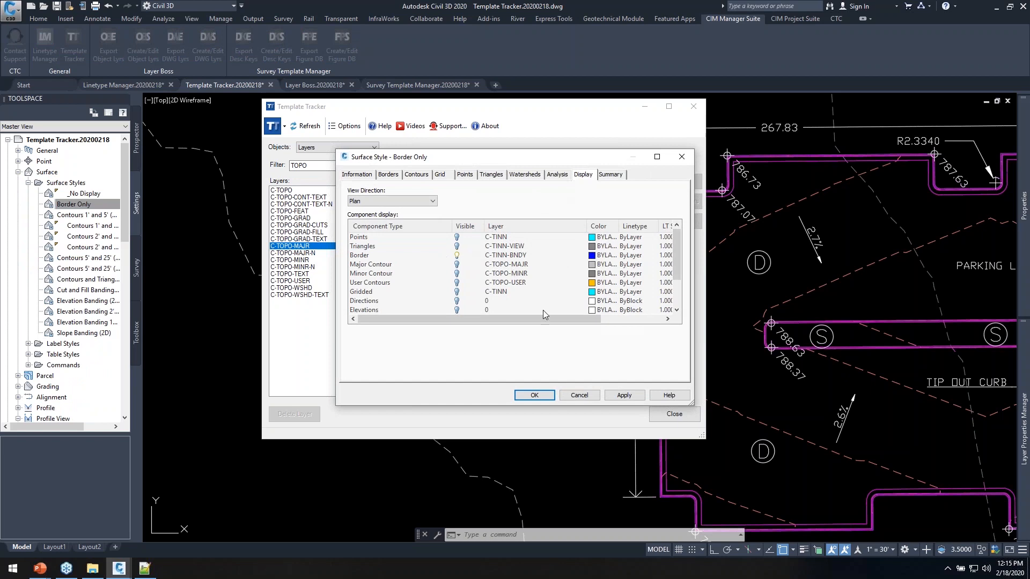
{"action": "left_click", "coordinate": [579, 395]}
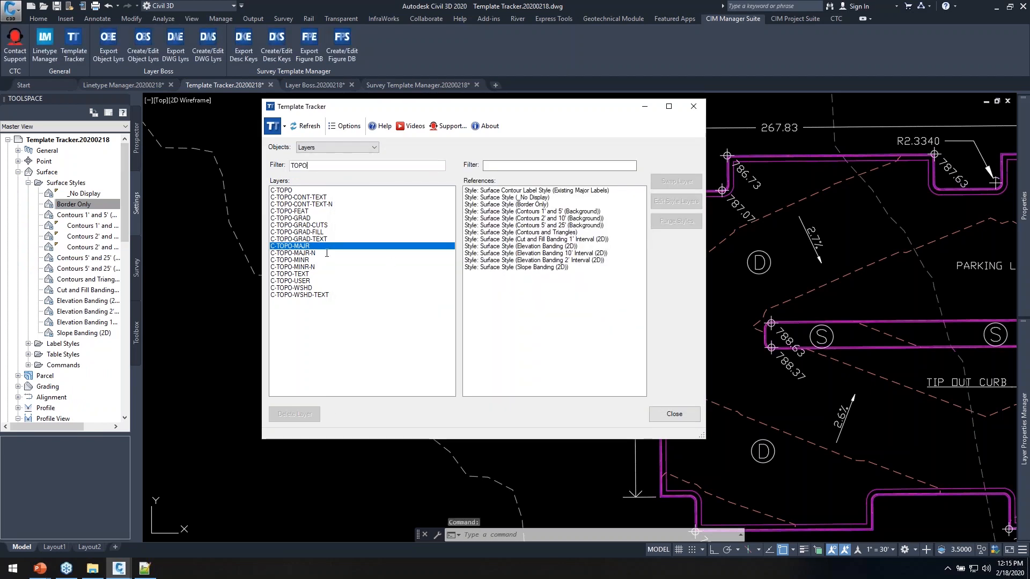
Move all twelve C-TOPO-MAJR surface style references to C-TOPO-MAJR-N and delete the C-TOPO-MAJR layer
{"action": "left_click", "coordinate": [525, 191]}
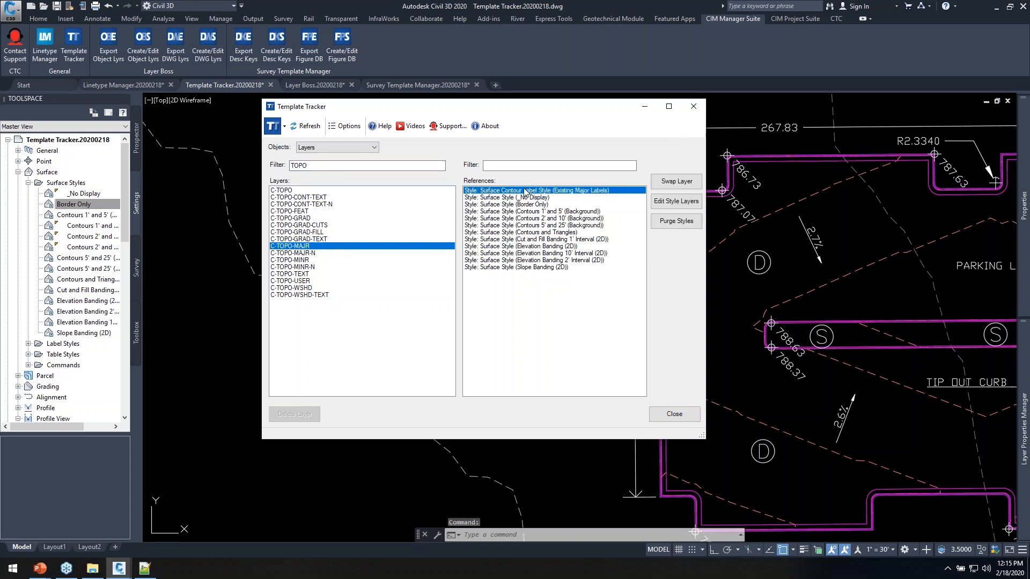
{"action": "left_click", "coordinate": [521, 267], "text": "shift"}
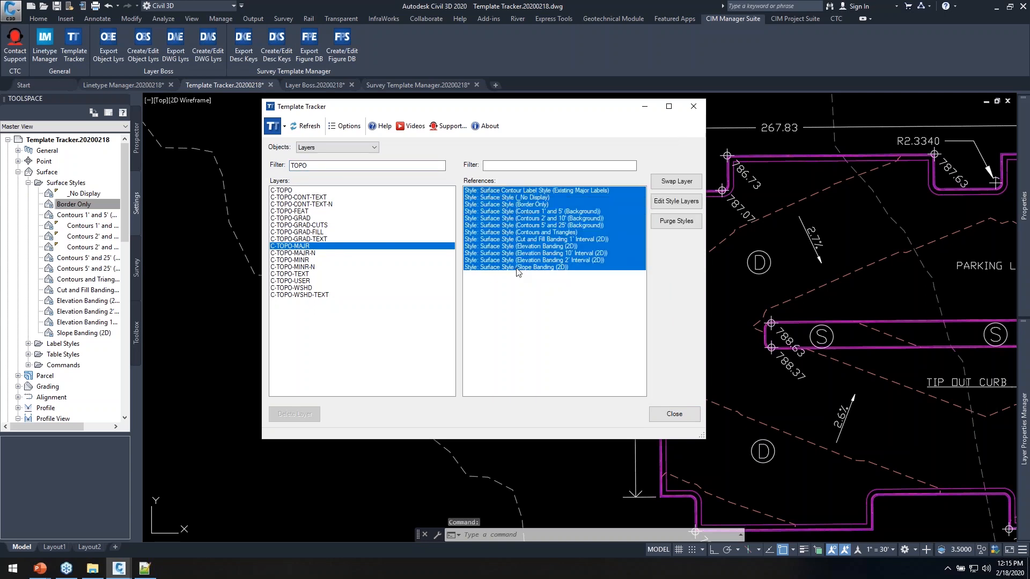
{"action": "left_click", "coordinate": [675, 184]}
{"action": "left_click", "coordinate": [472, 335]}
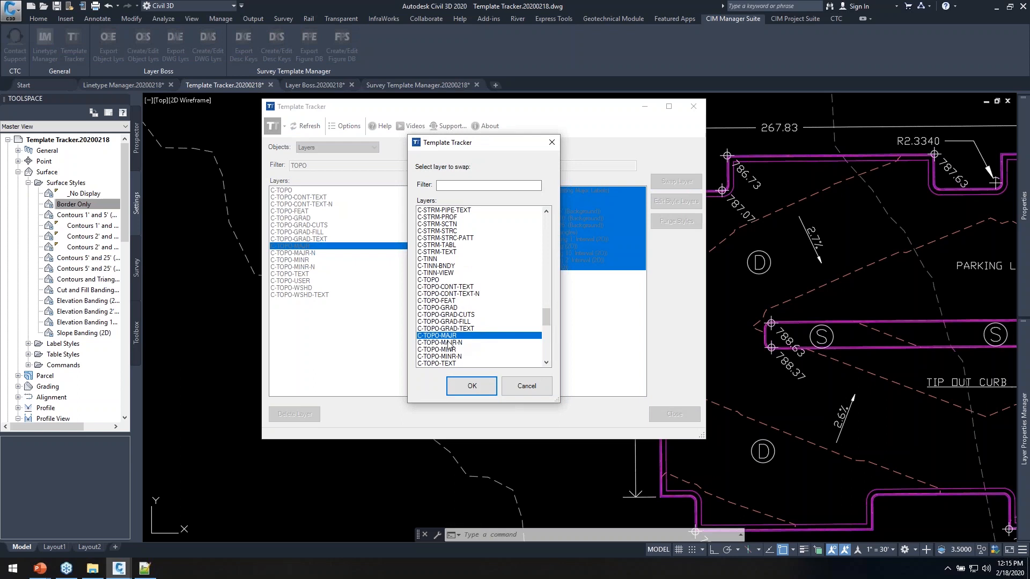
{"action": "left_click", "coordinate": [472, 386]}
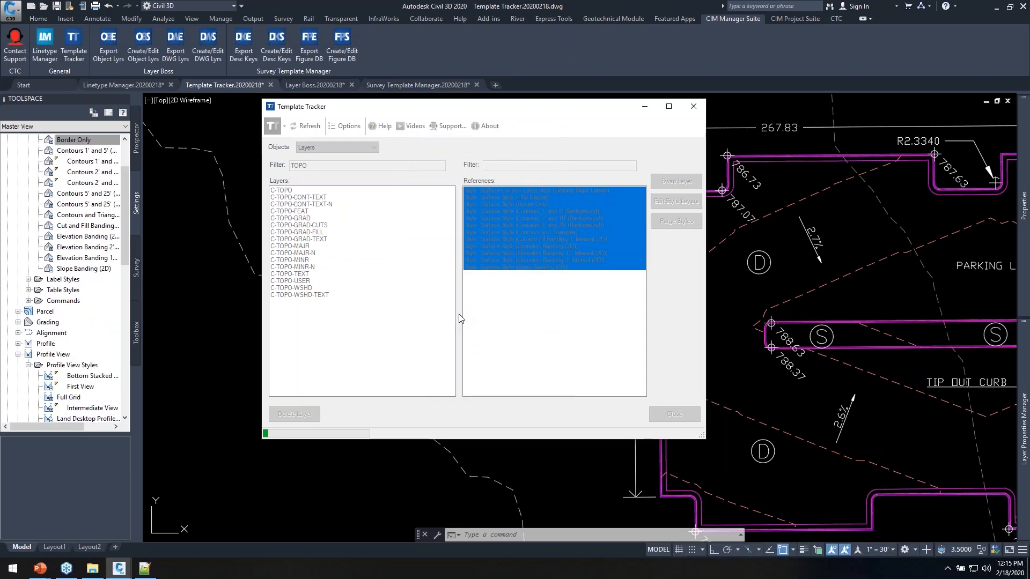
{"action": "left_click", "coordinate": [343, 247]}
{"action": "left_click", "coordinate": [294, 414]}
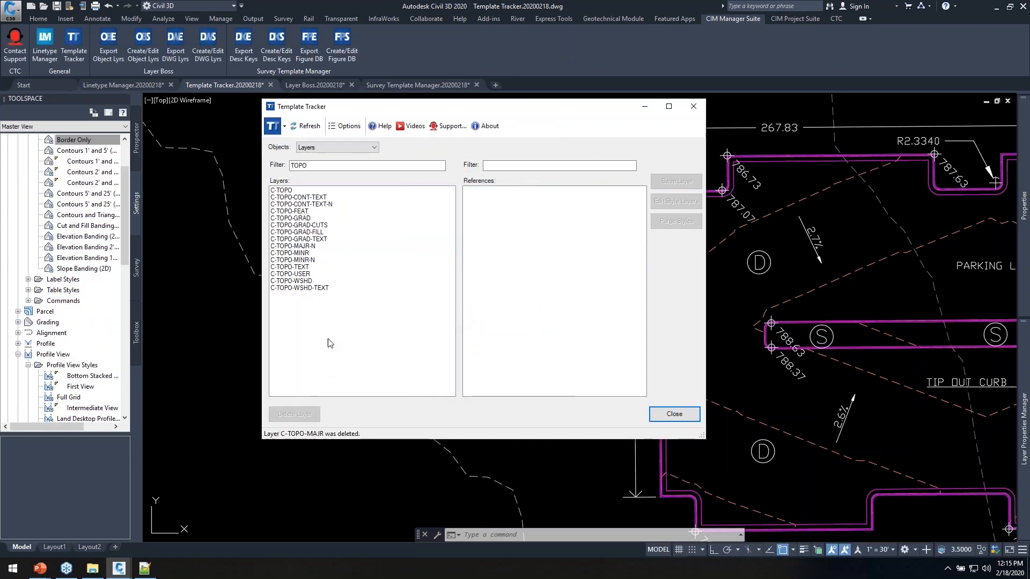
Review references of C-TOPO-MAJR-N, C-TOPO-MINR-N and C-TOPO-MINR, selecting the Contours 1' and 5' (Background) style
{"action": "left_click", "coordinate": [303, 246]}
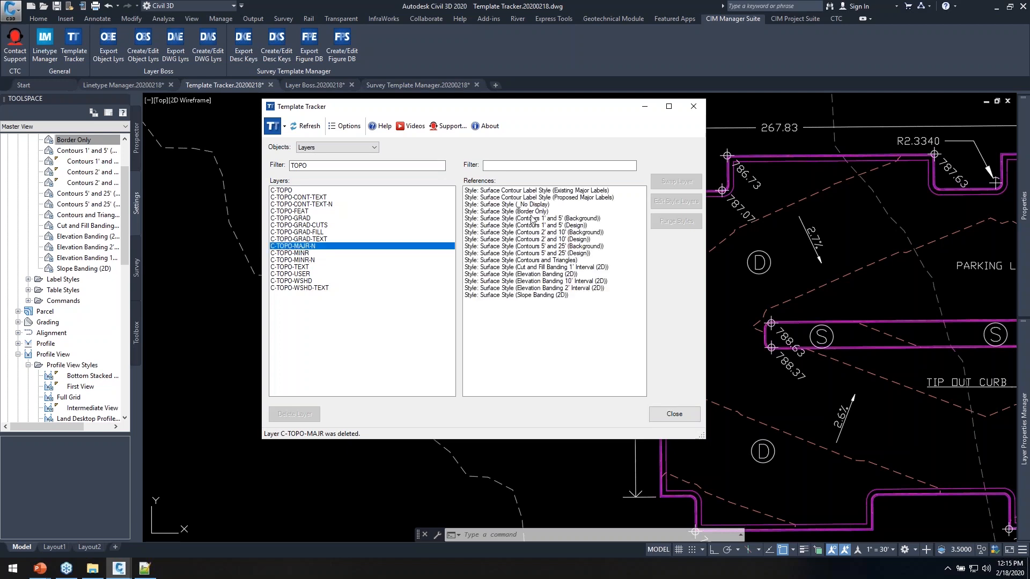
{"action": "left_click", "coordinate": [303, 260]}
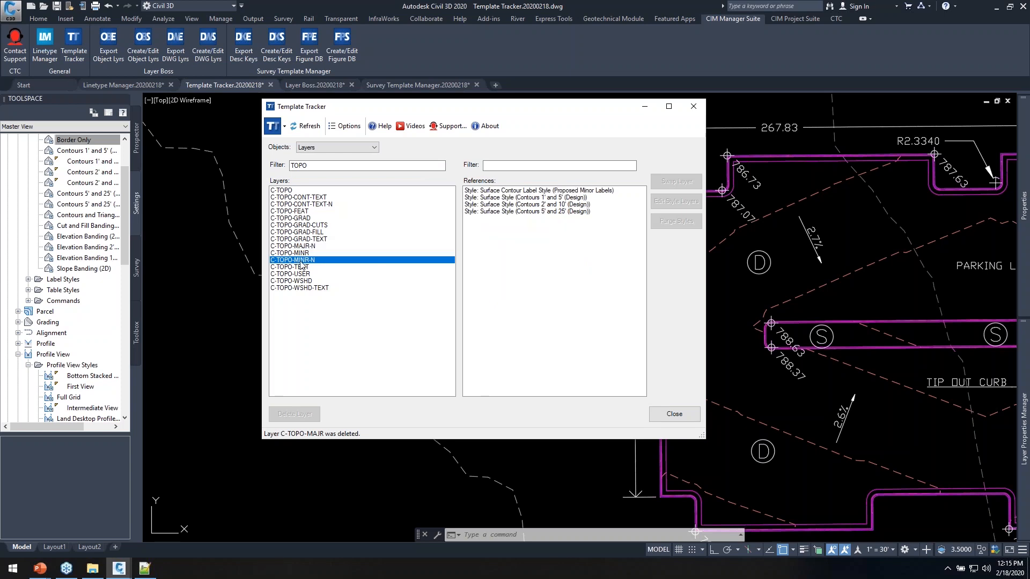
{"action": "left_click", "coordinate": [301, 253]}
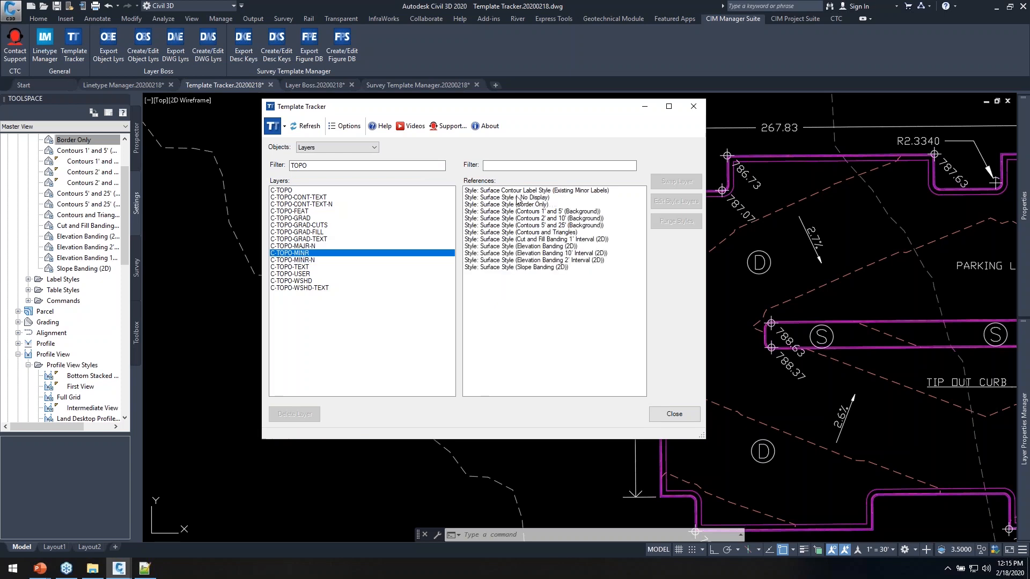
{"action": "left_click", "coordinate": [497, 212]}
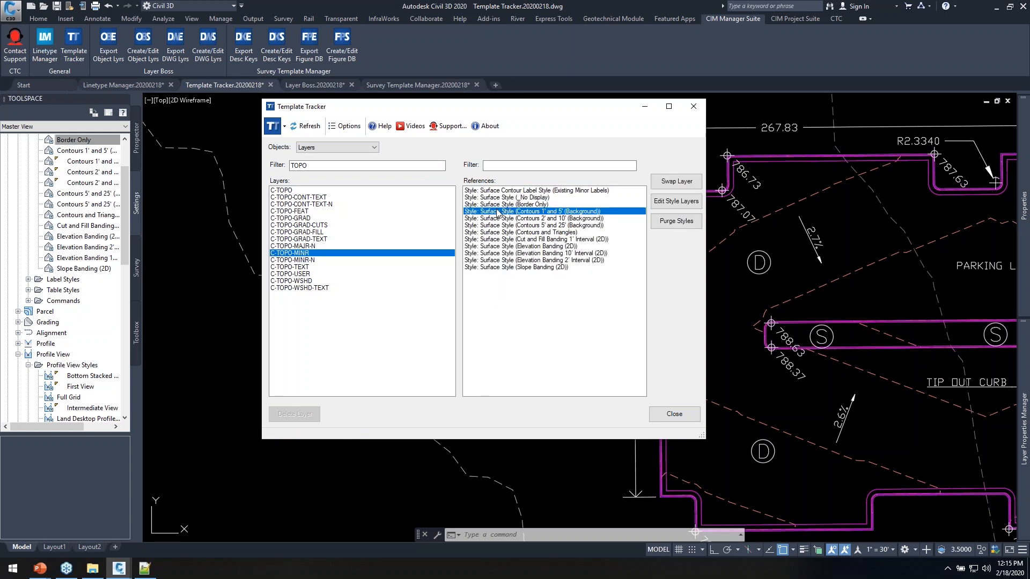
Open Edit Style Layers for Contours 1' and 5' (Background) and review its model display components
{"action": "left_click", "coordinate": [676, 202]}
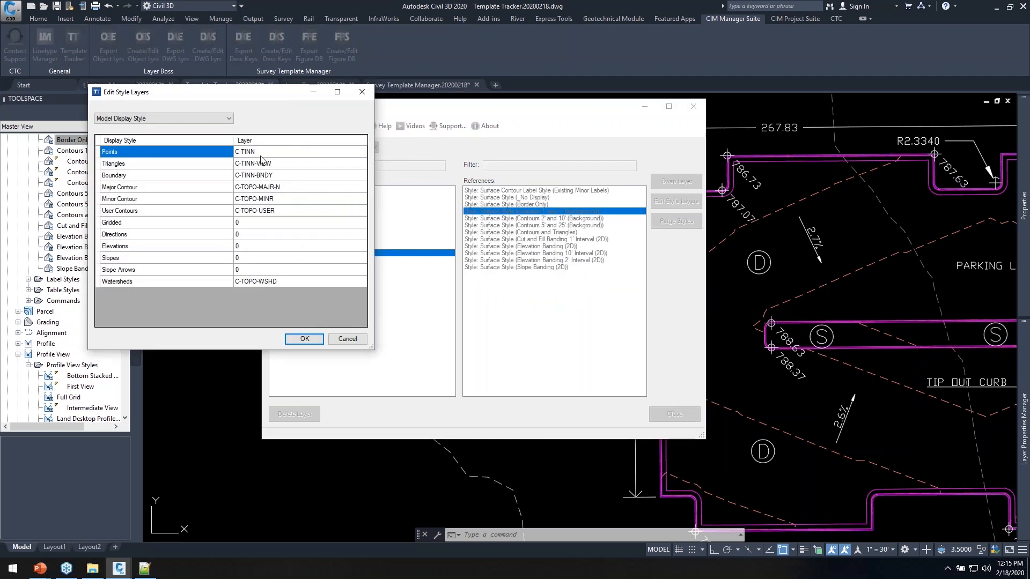
{"action": "left_click", "coordinate": [145, 121]}
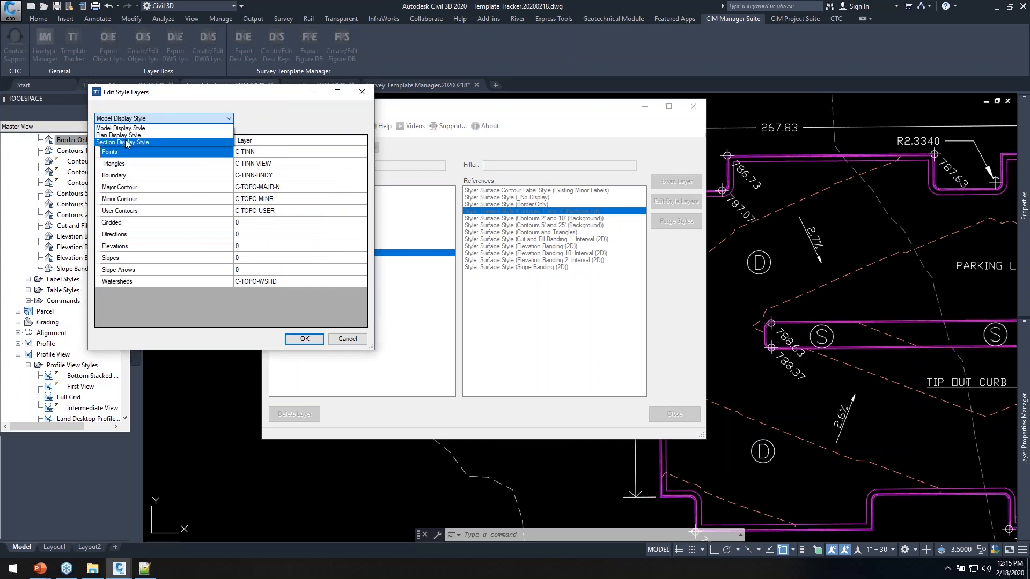
{"action": "left_click", "coordinate": [254, 126]}
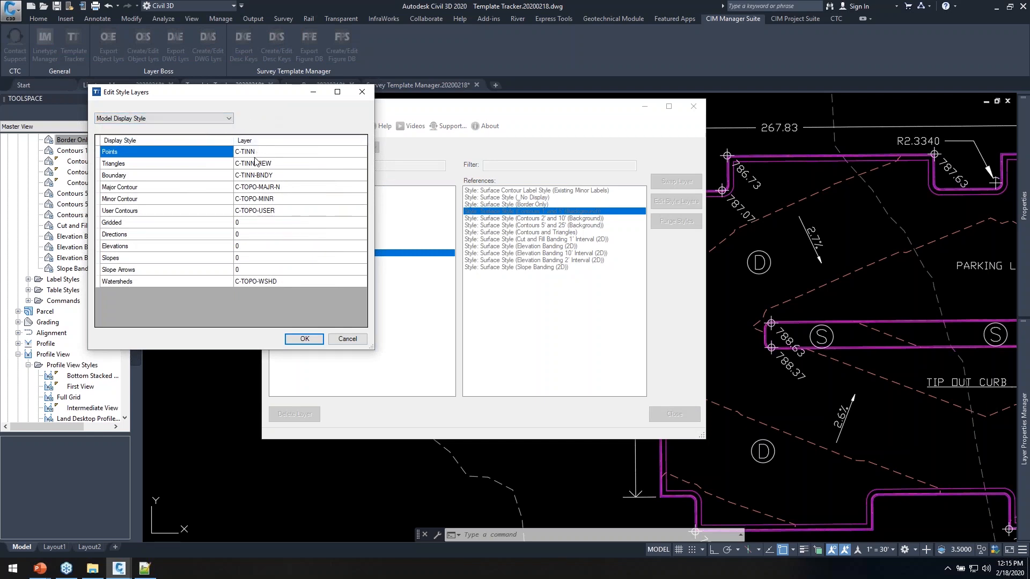
{"action": "double_click", "coordinate": [296, 163]}
{"action": "left_click", "coordinate": [271, 331]}
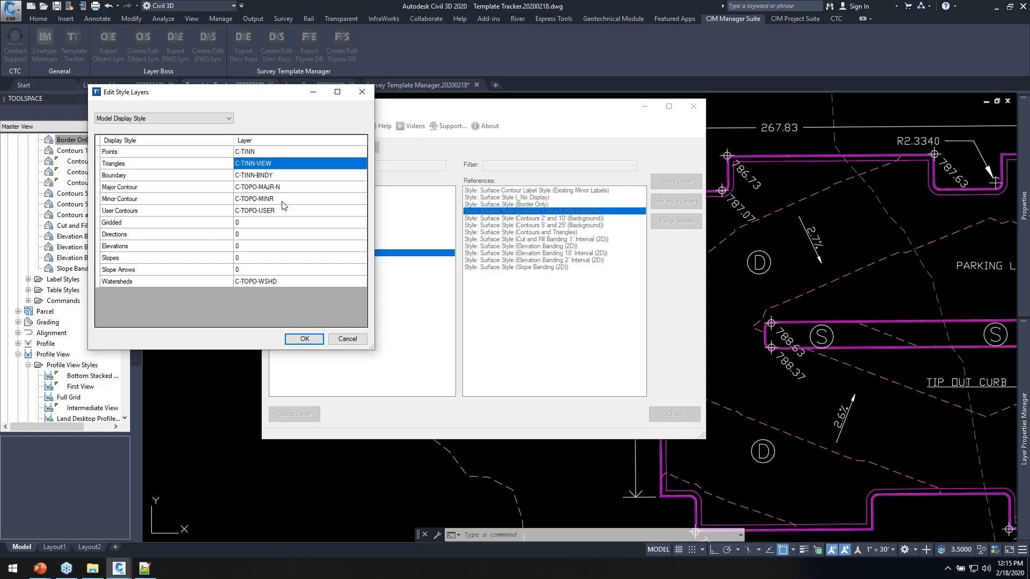
Assign the Minor Contour component to layer C-TOPO-MINR-N and apply the updated style layers
{"action": "double_click", "coordinate": [283, 201]}
{"action": "left_click", "coordinate": [208, 283]}
{"action": "left_click", "coordinate": [200, 291]}
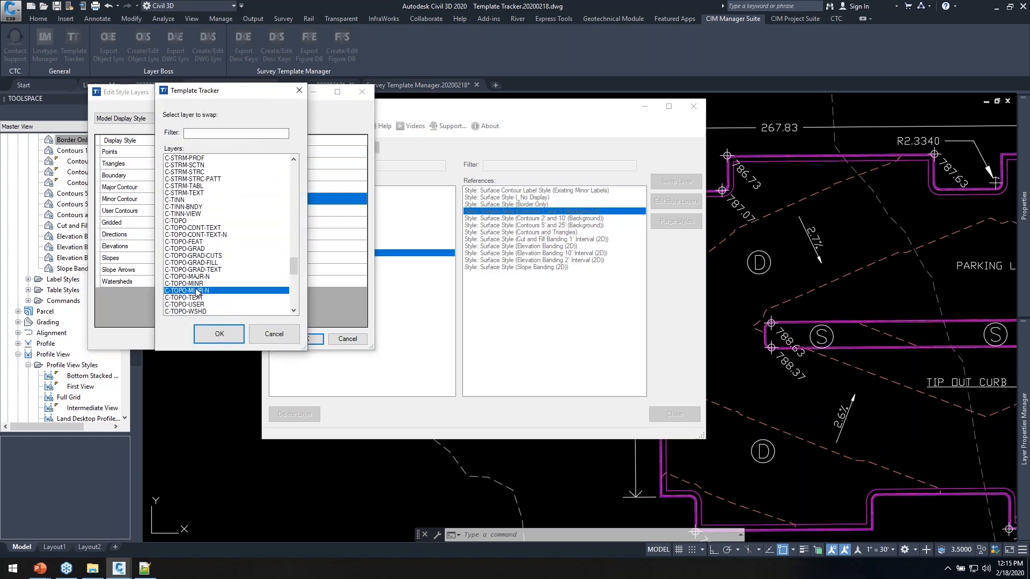
{"action": "left_click", "coordinate": [216, 337]}
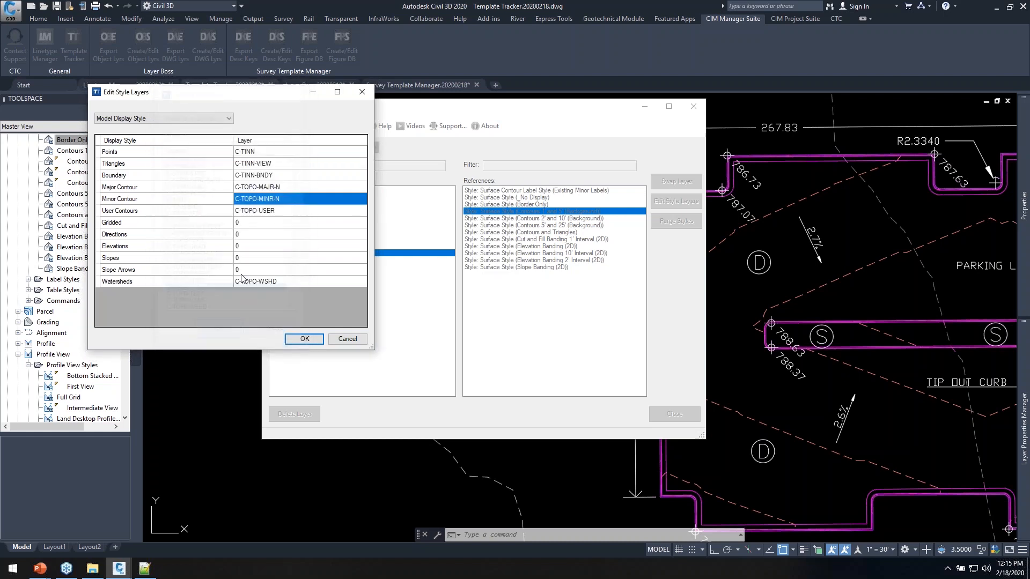
{"action": "left_click", "coordinate": [303, 339]}
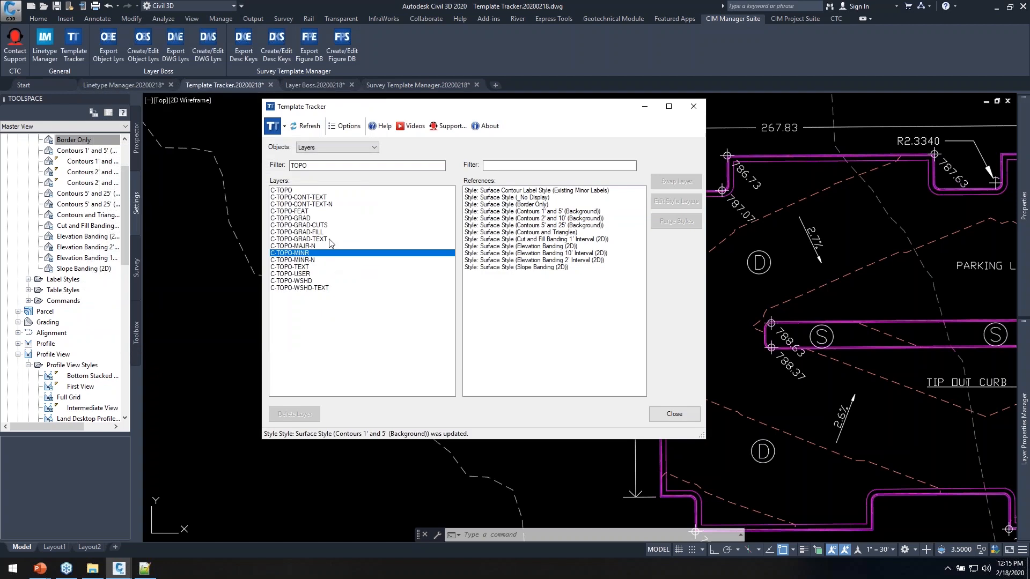
{"action": "left_click_drag", "start_coordinate": [537, 112], "coordinate": [450, 103]}
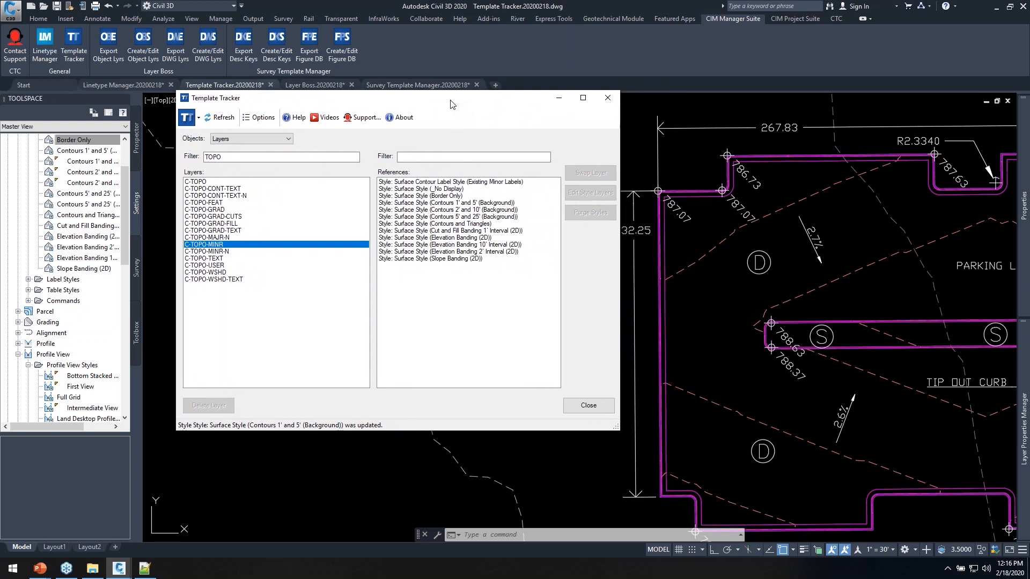
{"action": "left_click_drag", "start_coordinate": [451, 105], "coordinate": [433, 124]}
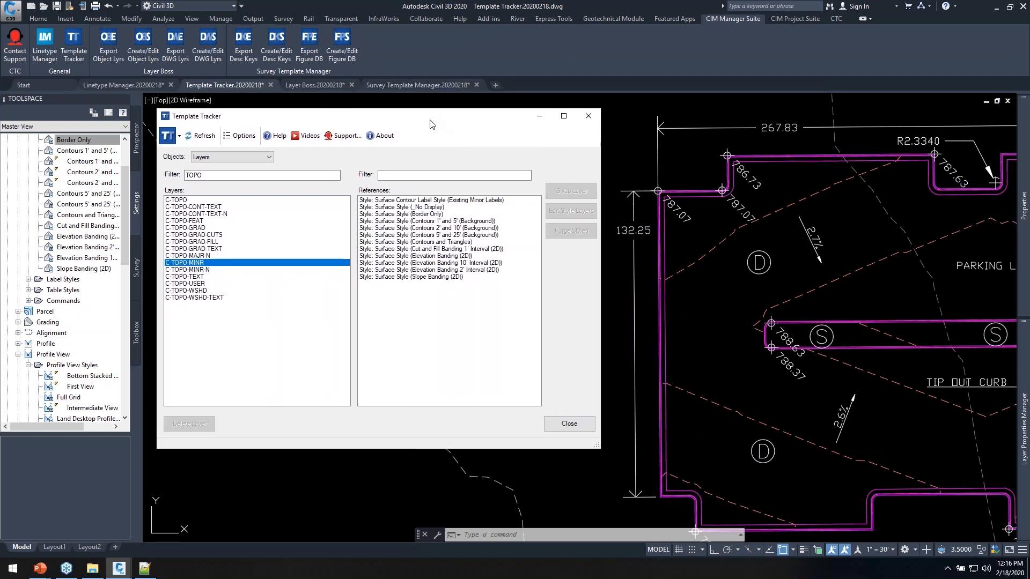
{"action": "mouse_move", "coordinate": [432, 125]}
{"action": "left_mouse_down"}
{"action": "mouse_move", "coordinate": [429, 113]}
{"action": "mouse_move", "coordinate": [430, 125]}
{"action": "left_mouse_up"}
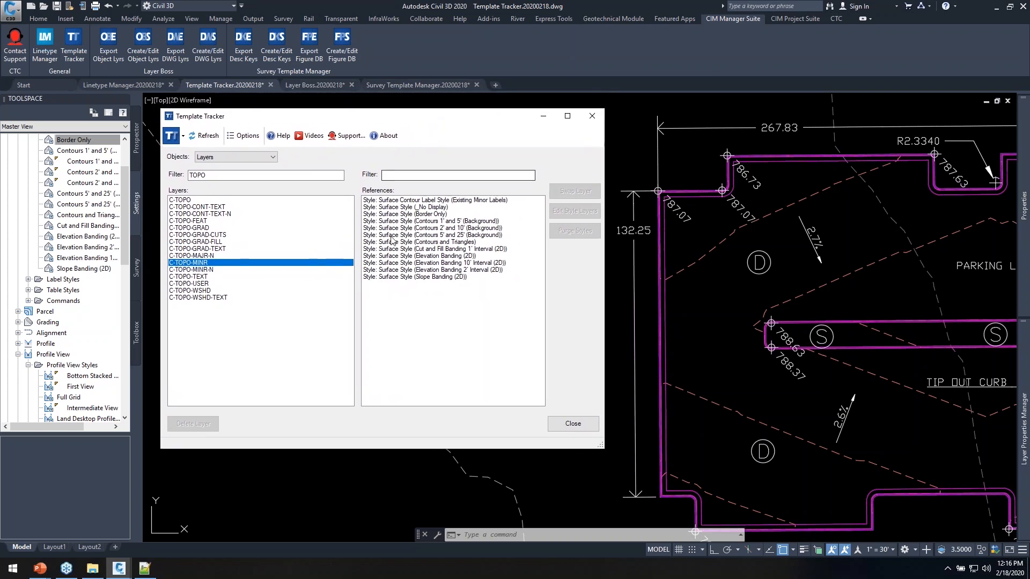
List all text styles in the tracker with no filter and inspect Annotative's references
{"action": "left_click", "coordinate": [245, 156]}
{"action": "left_click", "coordinate": [219, 172]}
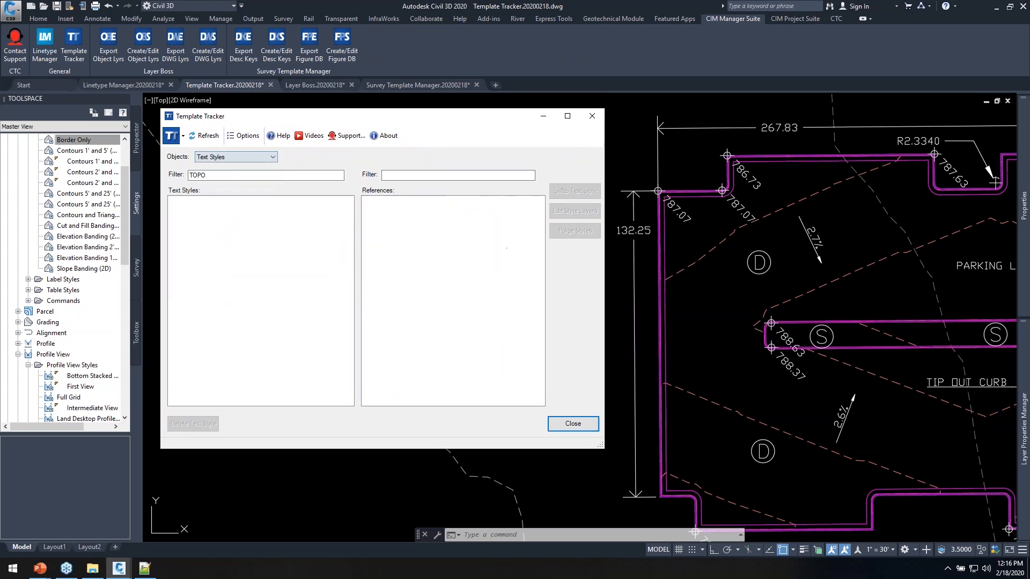
{"action": "double_click", "coordinate": [219, 175]}
{"action": "key", "text": "BackSpace"}
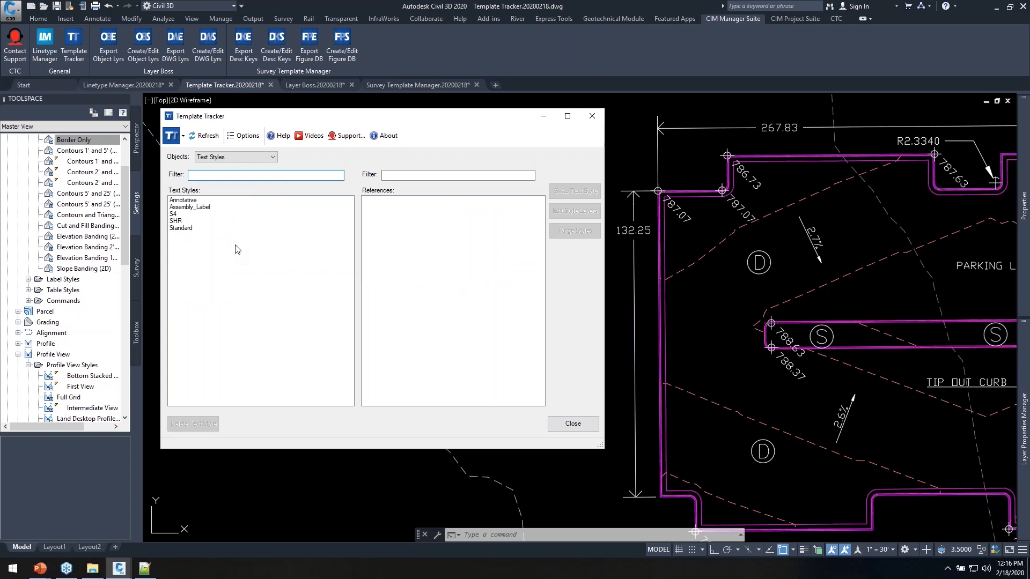
{"action": "left_click", "coordinate": [185, 200]}
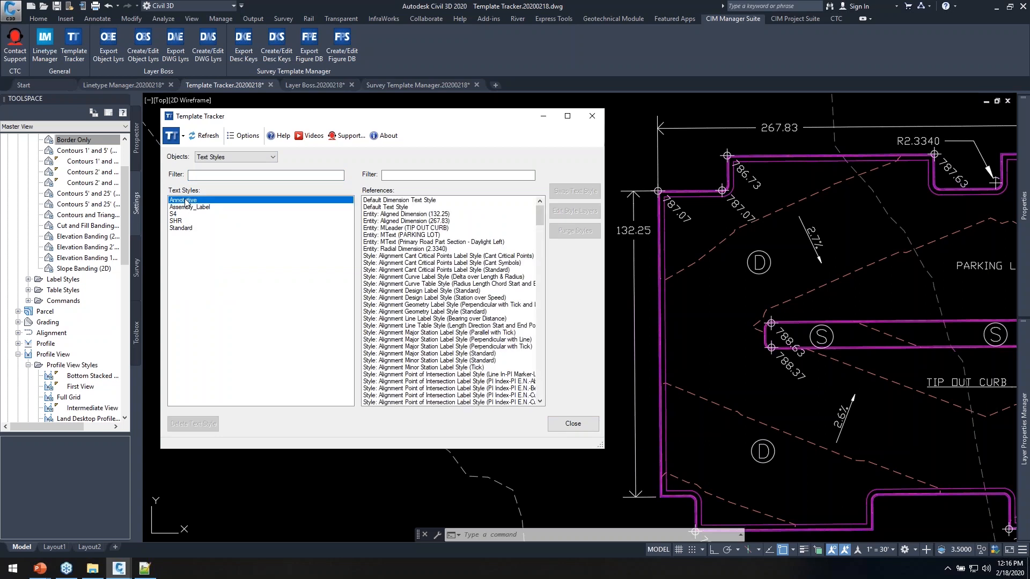
{"action": "left_click", "coordinate": [403, 201]}
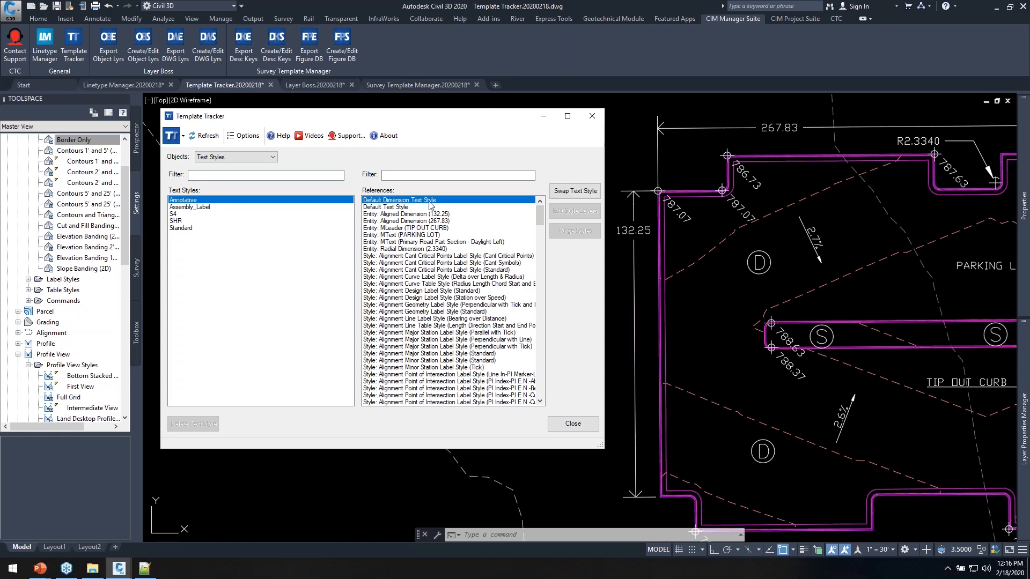
{"action": "left_click", "coordinate": [402, 208]}
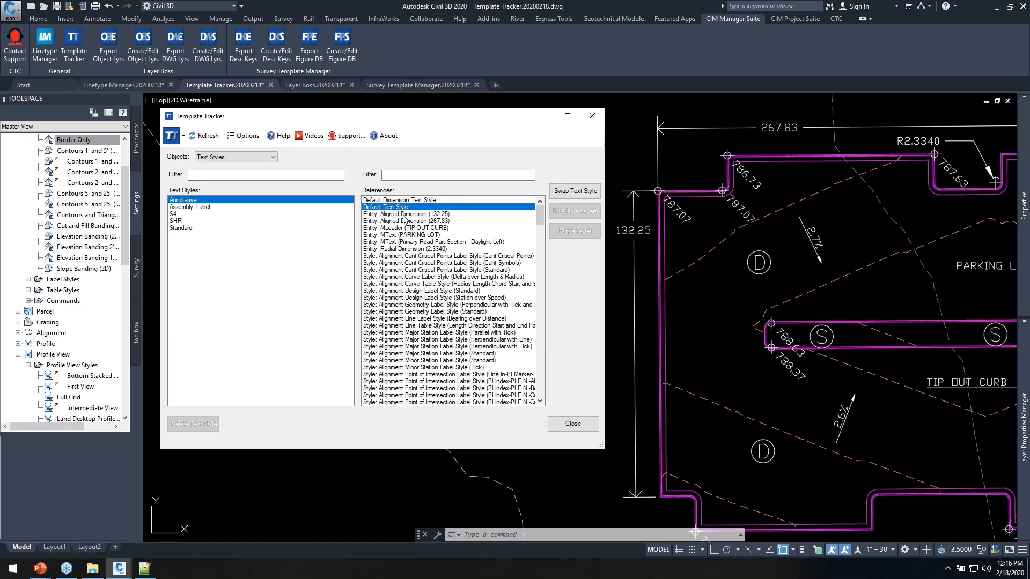
{"action": "left_click", "coordinate": [404, 213]}
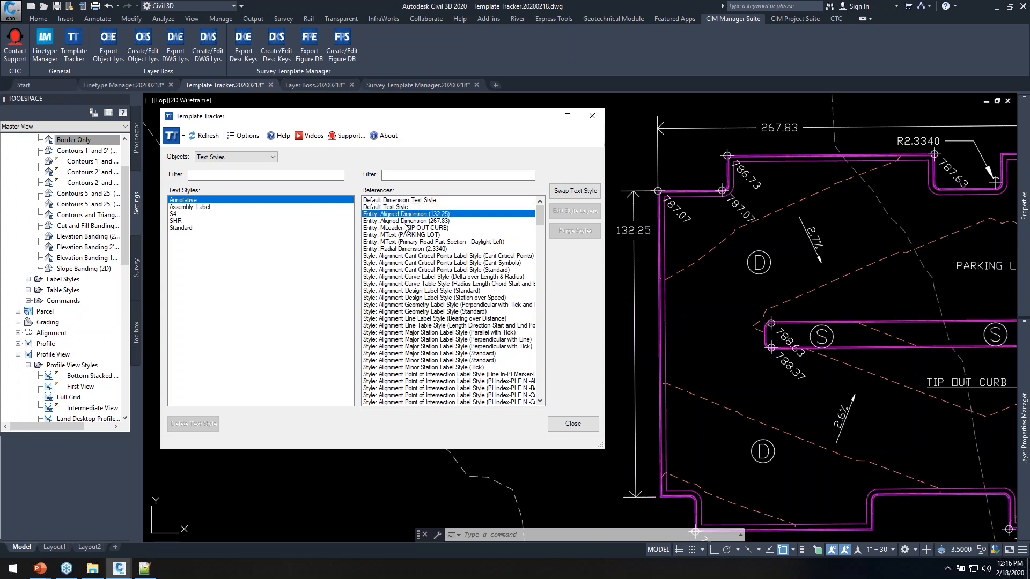
{"action": "left_click", "coordinate": [438, 278]}
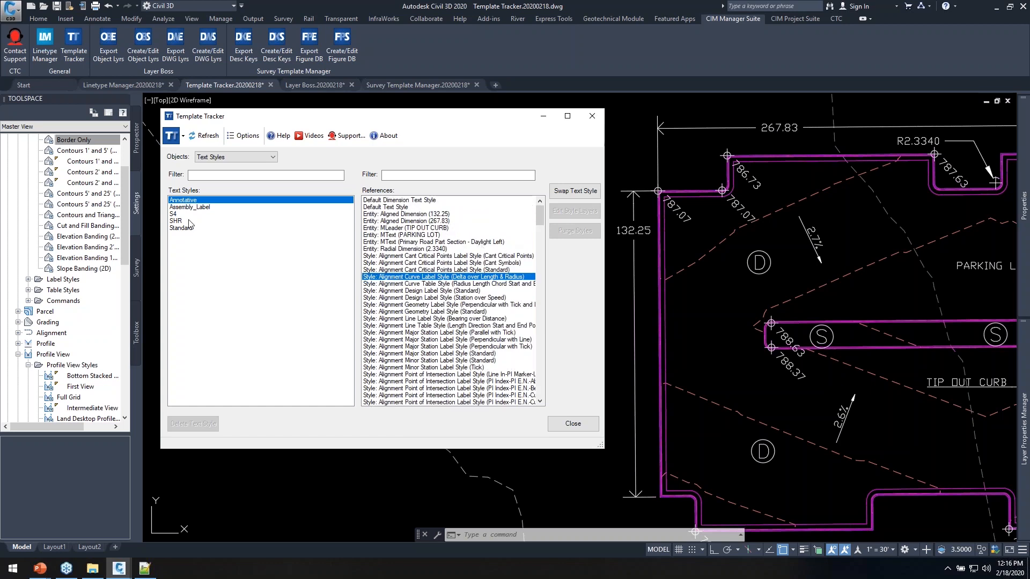
Swap the three S4 blocks to the Standard text style and delete S4
{"action": "left_click", "coordinate": [181, 221]}
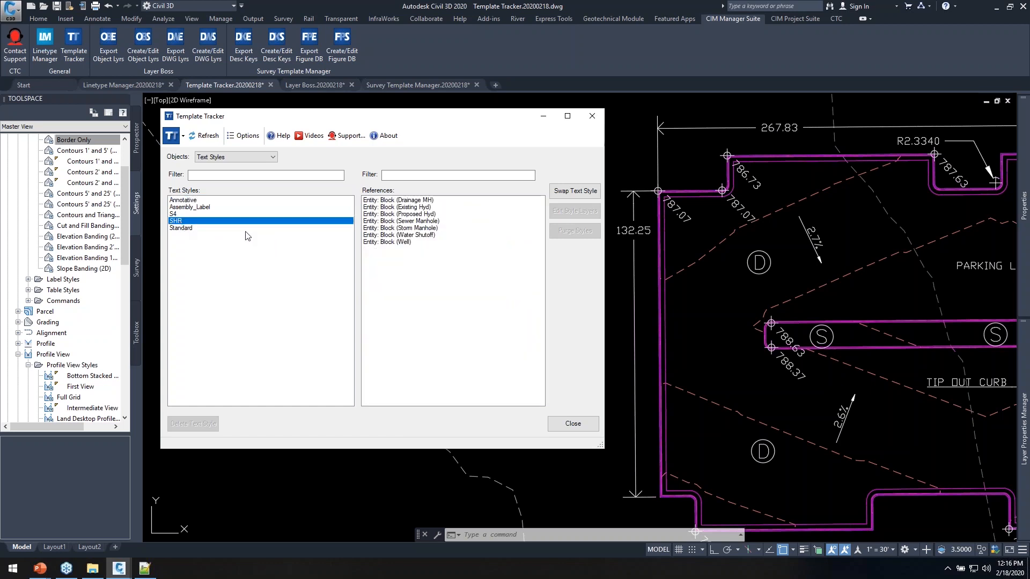
{"action": "left_click", "coordinate": [176, 214]}
{"action": "left_click", "coordinate": [400, 200]}
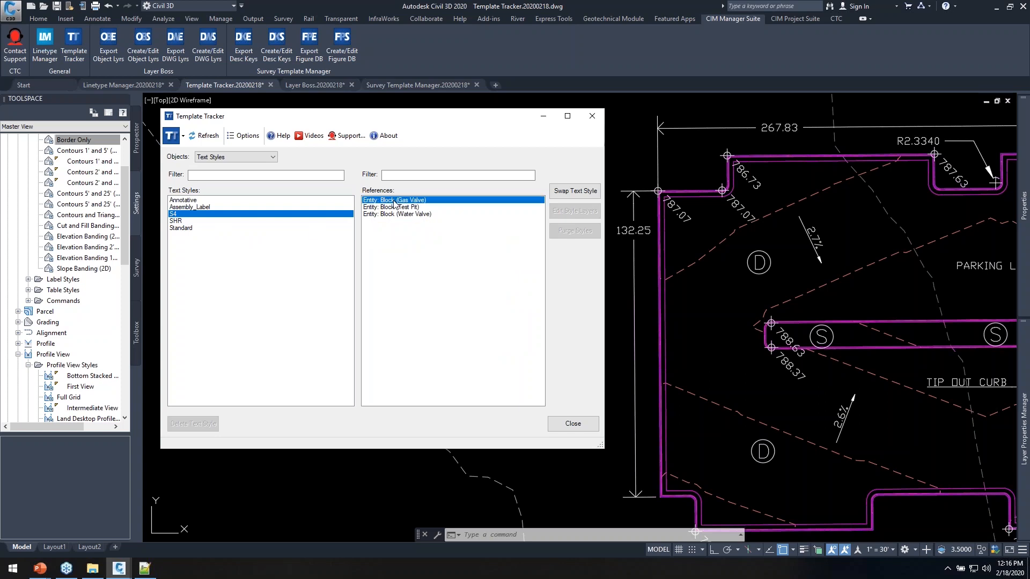
{"action": "left_click", "coordinate": [378, 214], "text": "shift"}
{"action": "left_click", "coordinate": [549, 195]}
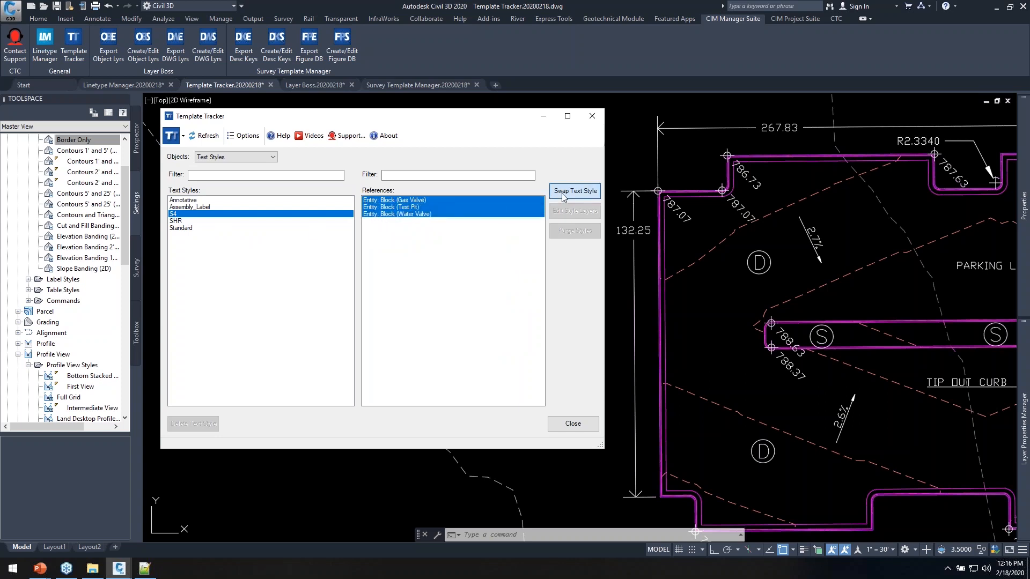
{"action": "left_click", "coordinate": [328, 248]}
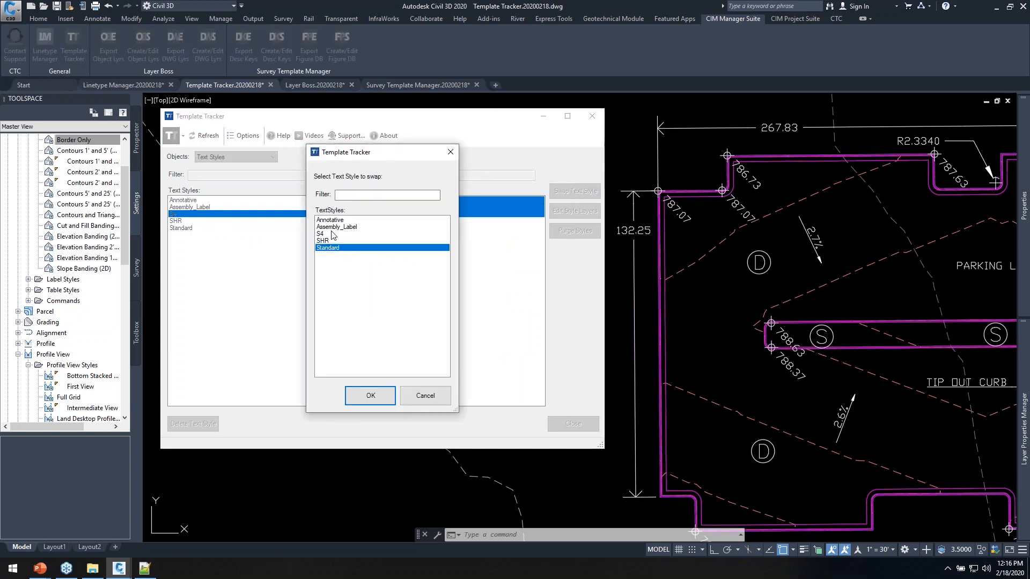
{"action": "left_click", "coordinate": [370, 395]}
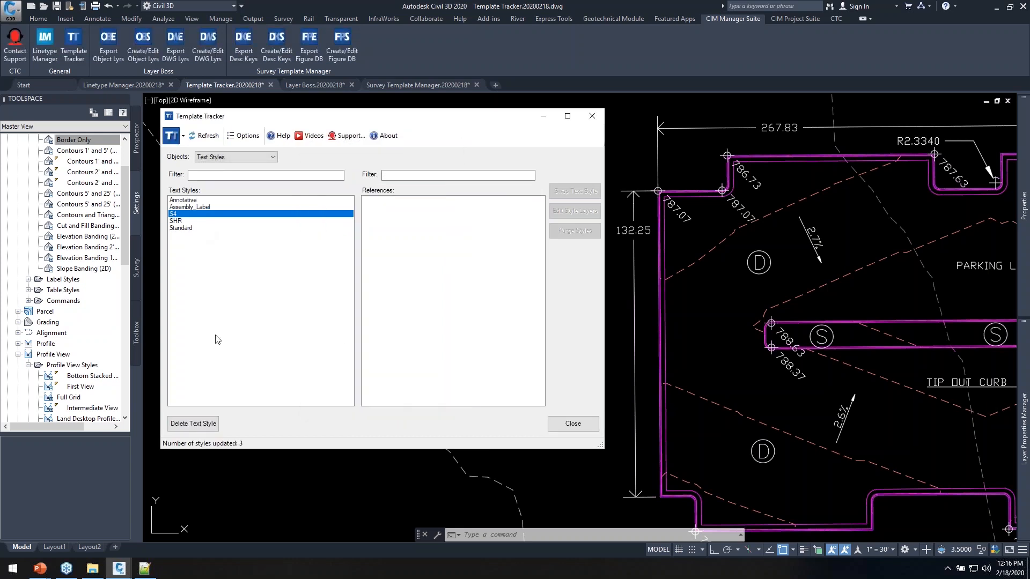
{"action": "left_click", "coordinate": [194, 423]}
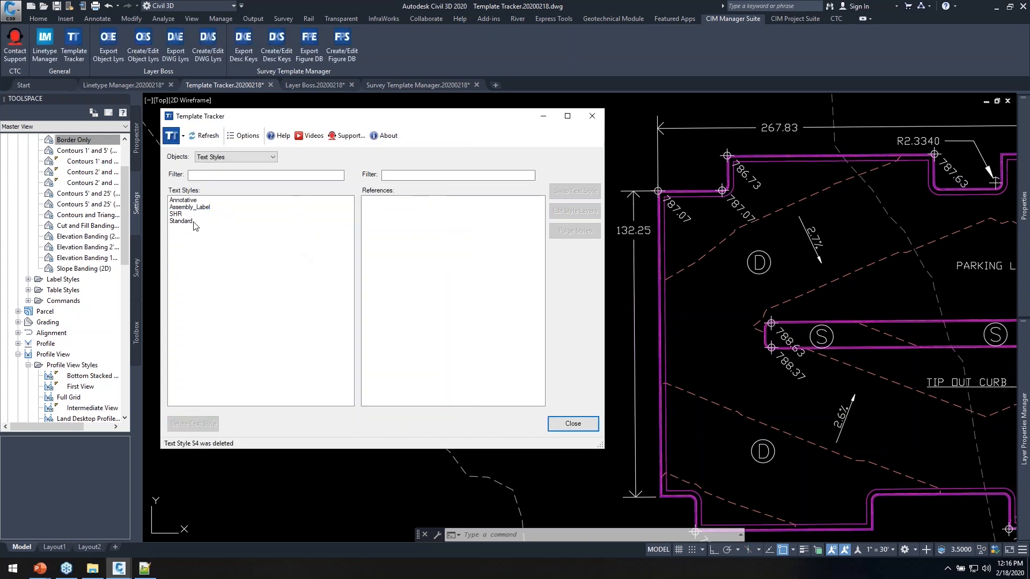
Swap the seven SHR blocks to Standard, delete SHR, and review Standard's references
{"action": "left_click", "coordinate": [186, 214]}
{"action": "left_click", "coordinate": [394, 201]}
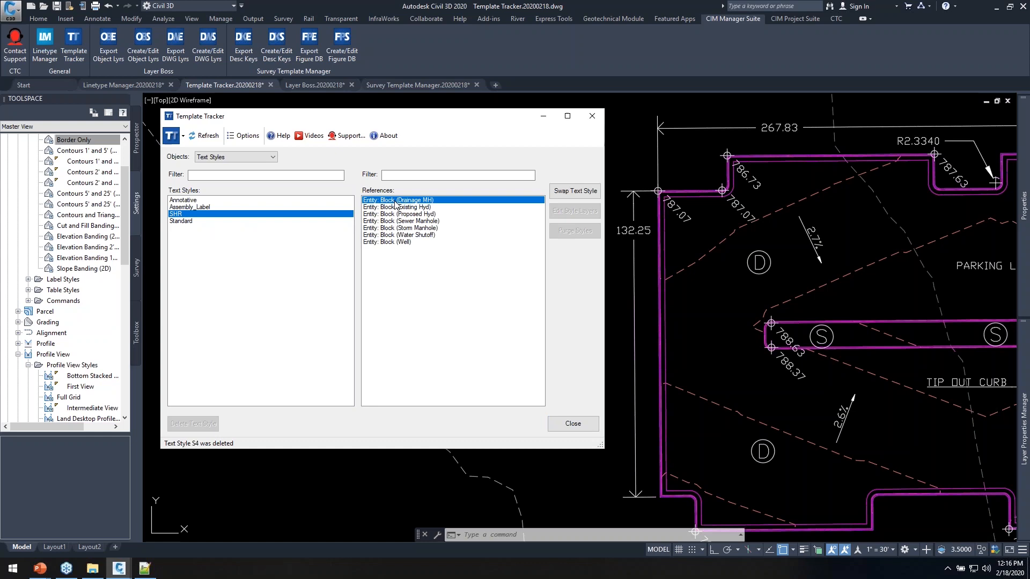
{"action": "left_click", "coordinate": [390, 242], "text": "shift"}
{"action": "left_click", "coordinate": [575, 191]}
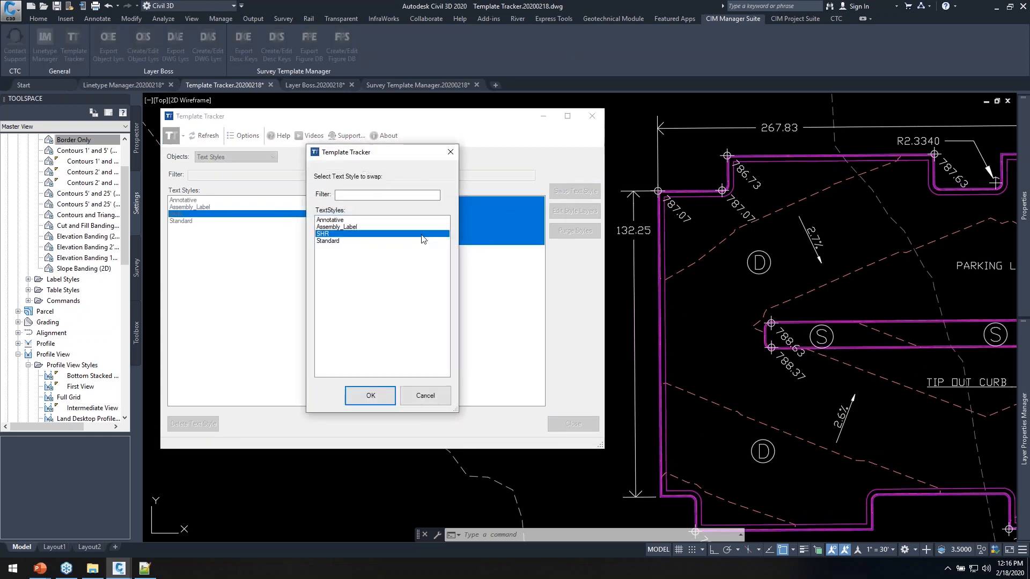
{"action": "left_click", "coordinate": [331, 241]}
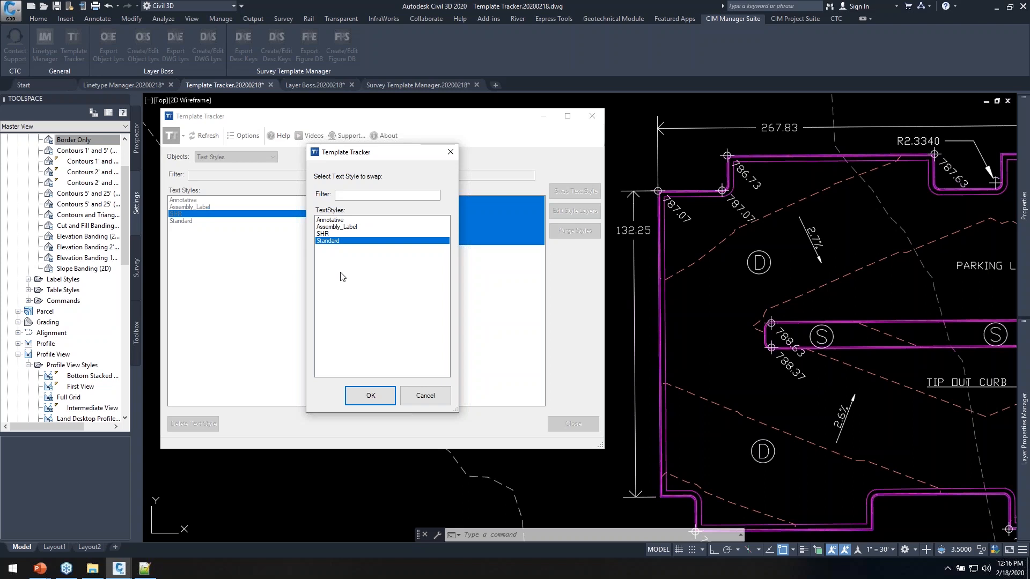
{"action": "left_click", "coordinate": [369, 396]}
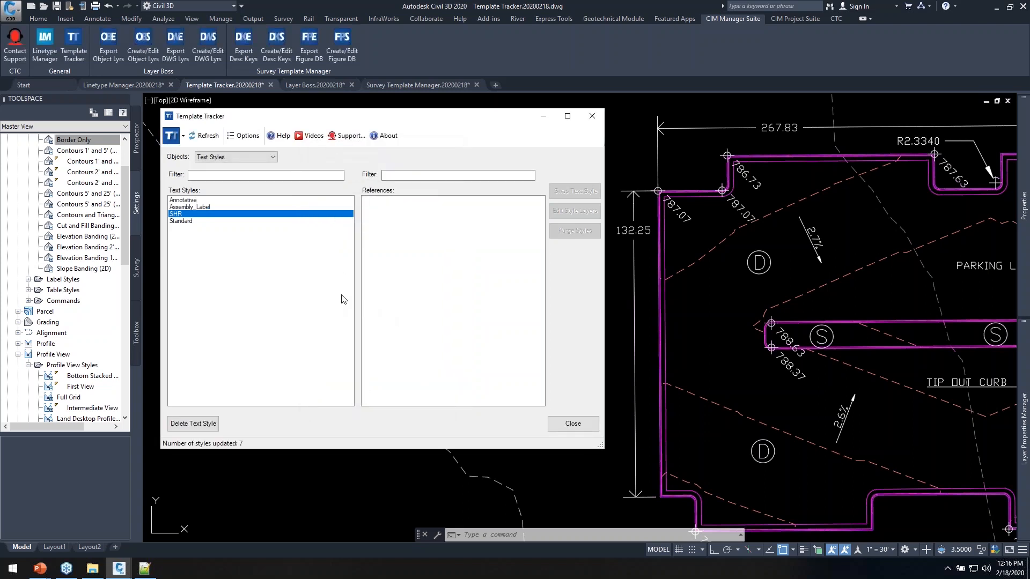
{"action": "left_click", "coordinate": [194, 424]}
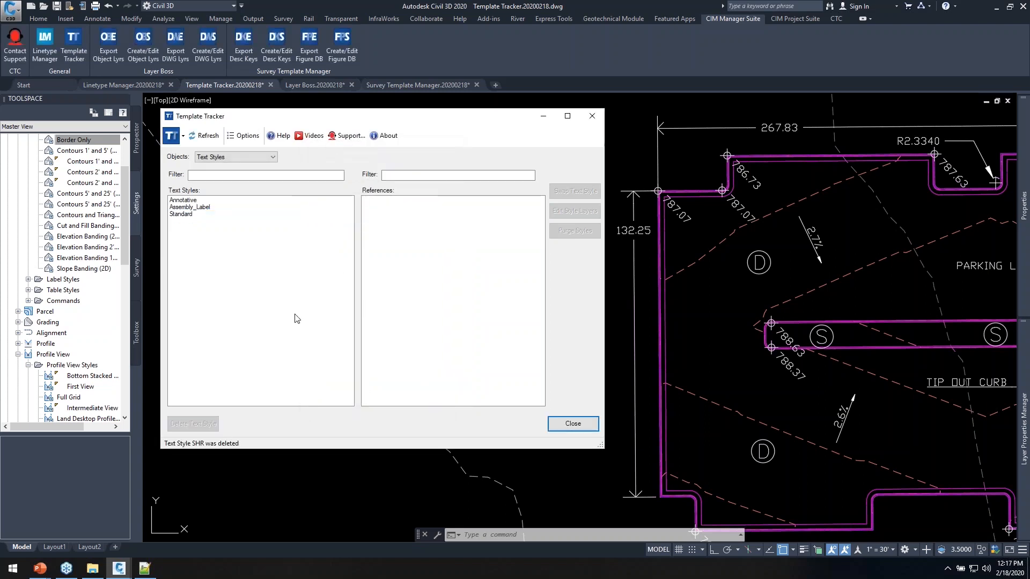
{"action": "left_click", "coordinate": [182, 215]}
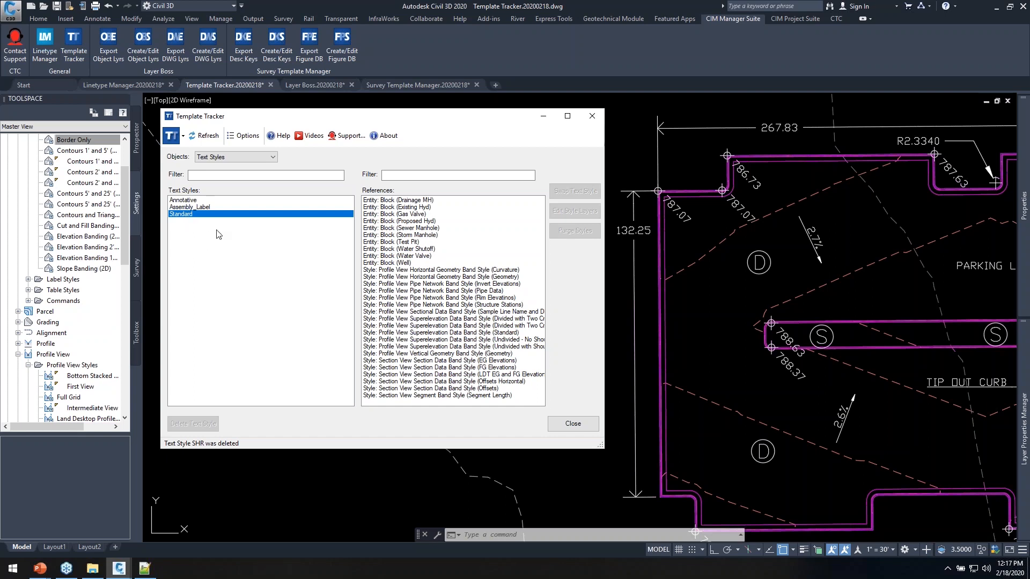
{"action": "left_click", "coordinate": [247, 156]}
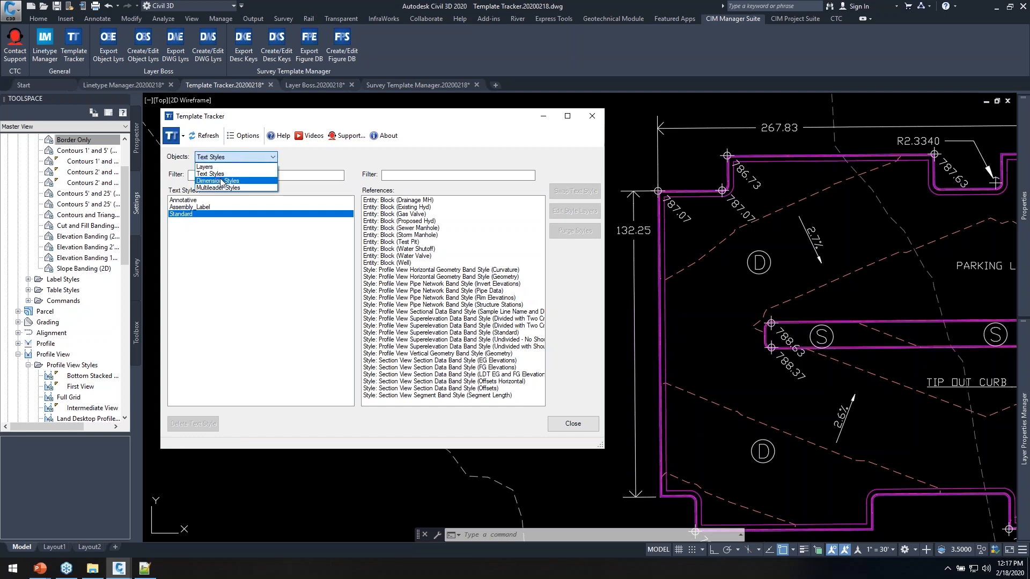
Move both aligned dimensions from the Standard dimension style to Annotative
{"action": "left_click", "coordinate": [222, 182]}
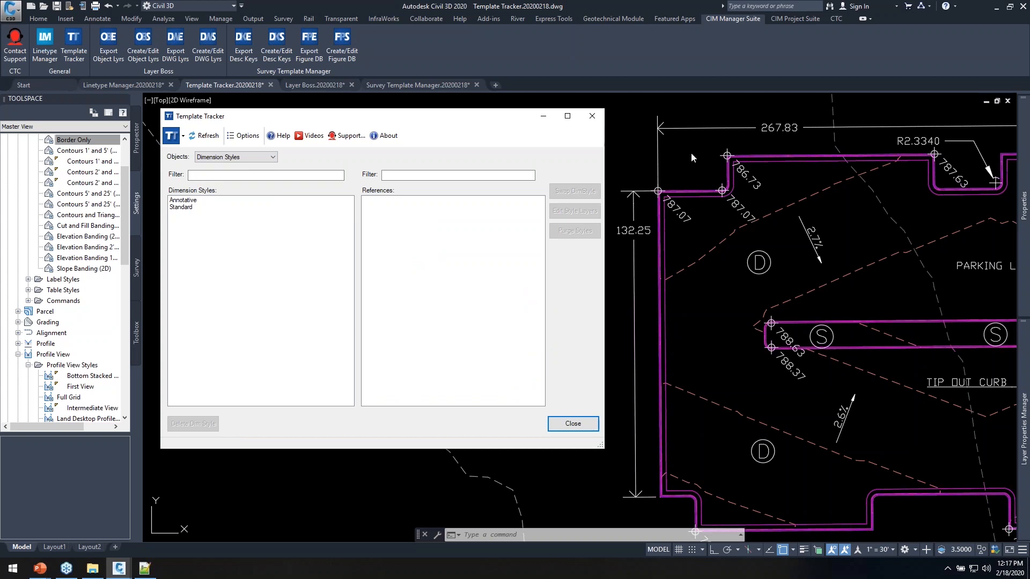
{"action": "left_click_drag", "start_coordinate": [492, 123], "coordinate": [497, 114]}
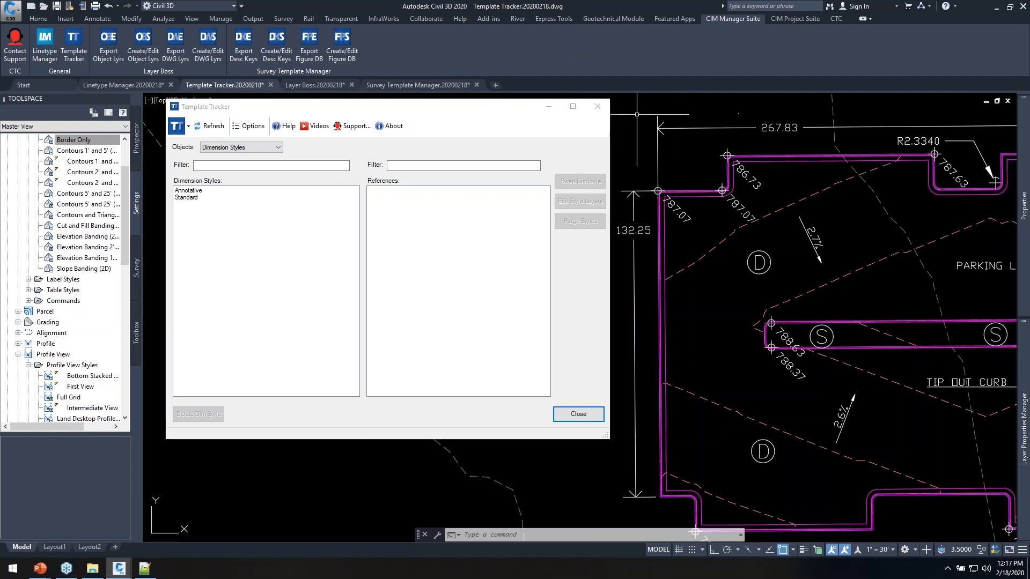
{"action": "left_click", "coordinate": [195, 191]}
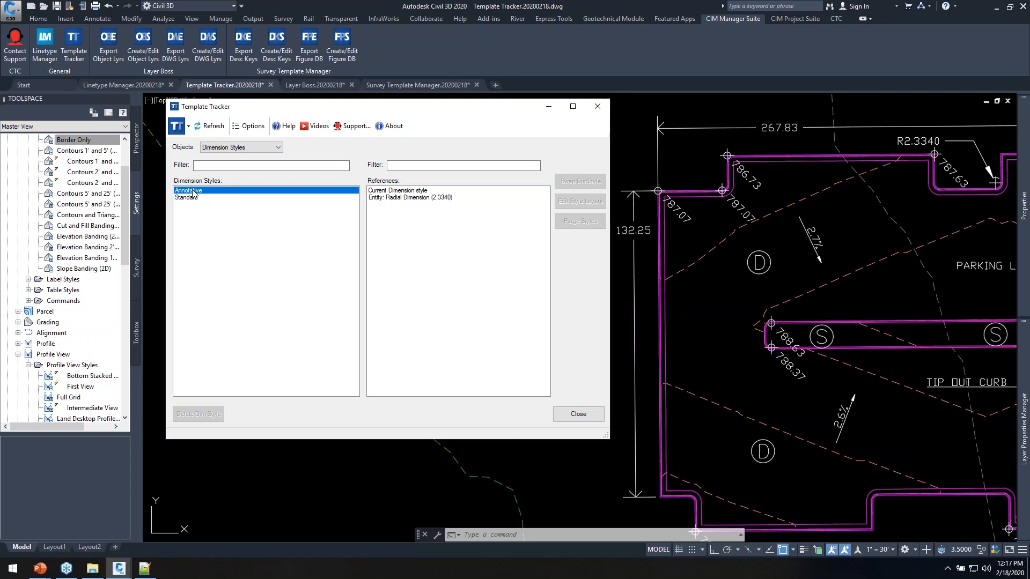
{"action": "left_click", "coordinate": [195, 198]}
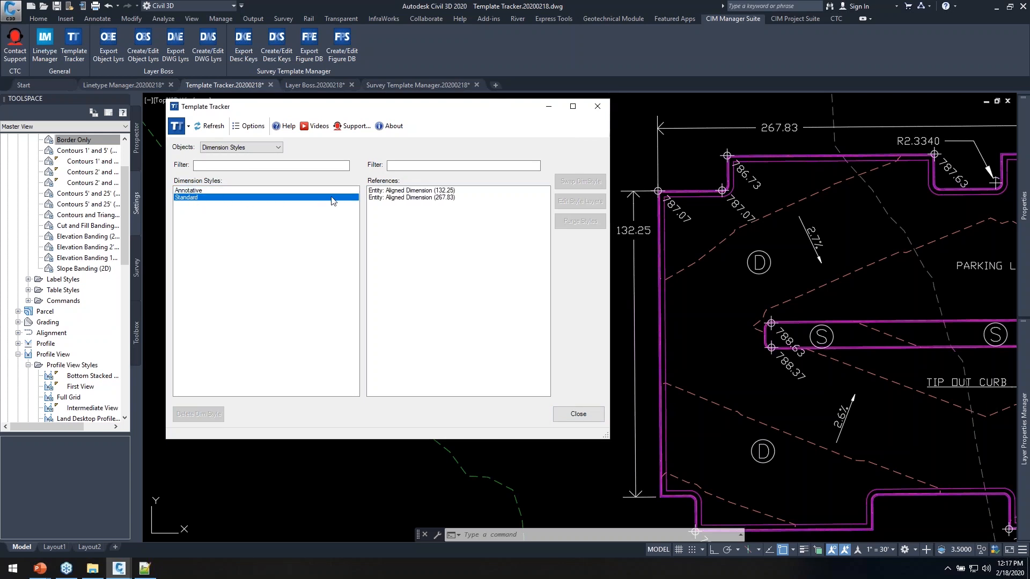
{"action": "left_click", "coordinate": [406, 192]}
{"action": "left_click", "coordinate": [400, 199], "text": "shift"}
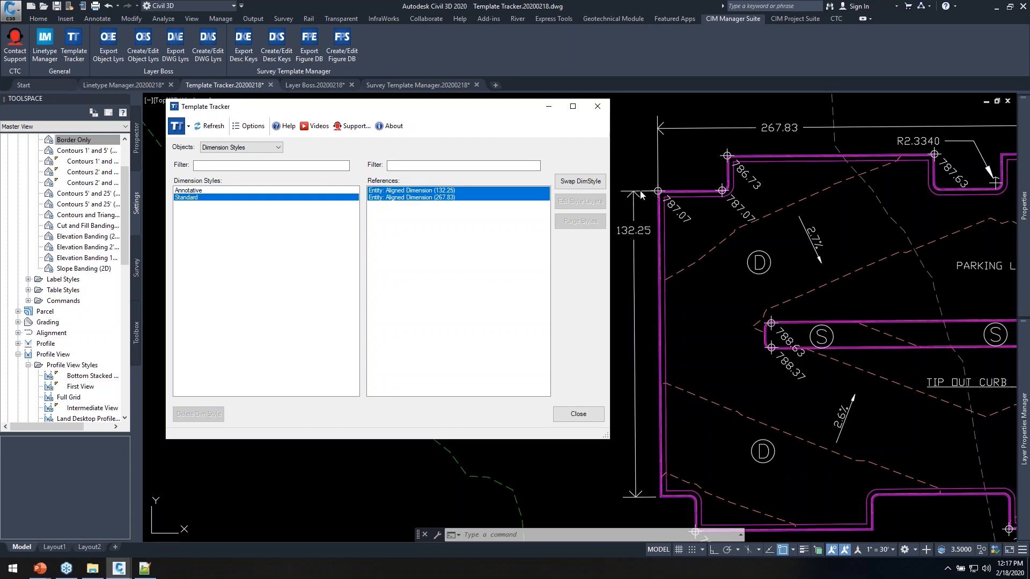
{"action": "left_click", "coordinate": [580, 182]}
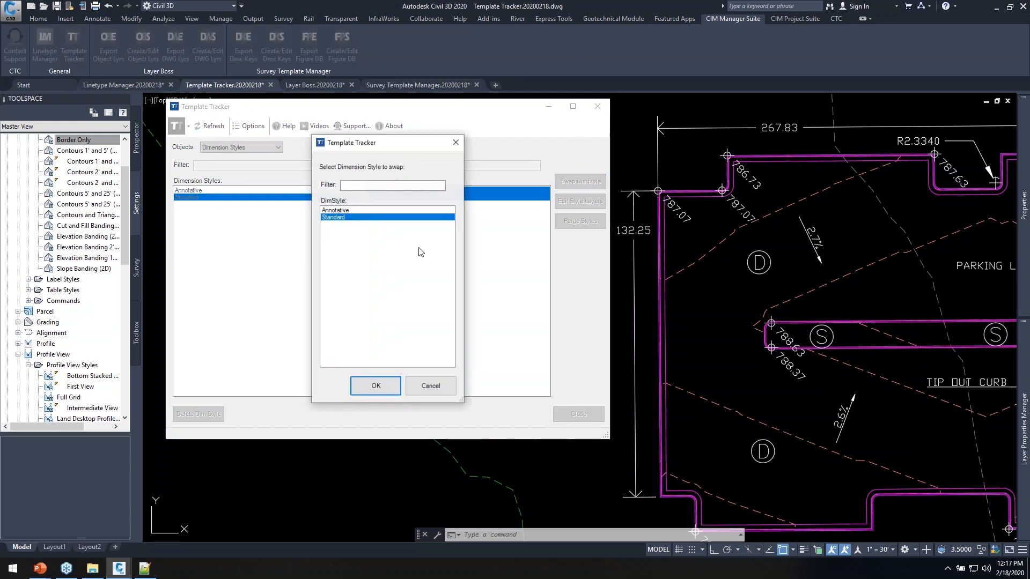
{"action": "left_click", "coordinate": [335, 211]}
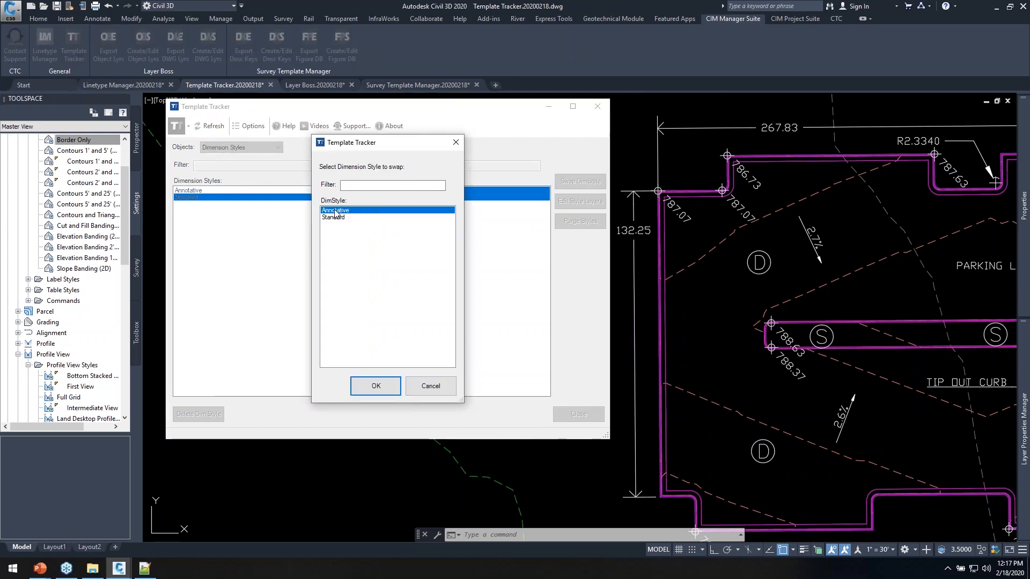
{"action": "left_click", "coordinate": [376, 387]}
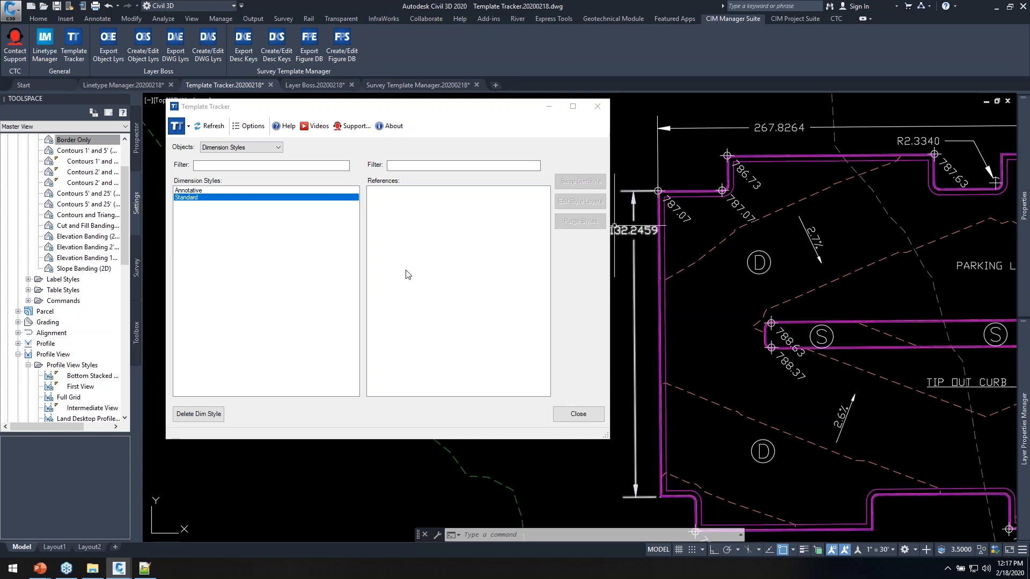
{"action": "left_click", "coordinate": [274, 147]}
Swap the TIP OUT CURB leader and current multileader reference from Annotative to Standard
{"action": "left_click", "coordinate": [233, 181]}
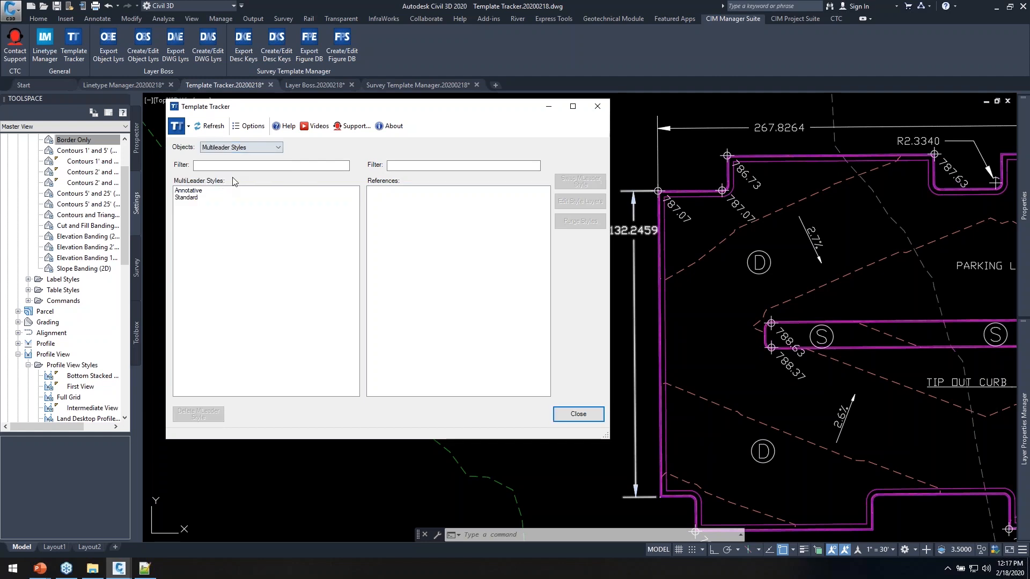
{"action": "left_click", "coordinate": [197, 191]}
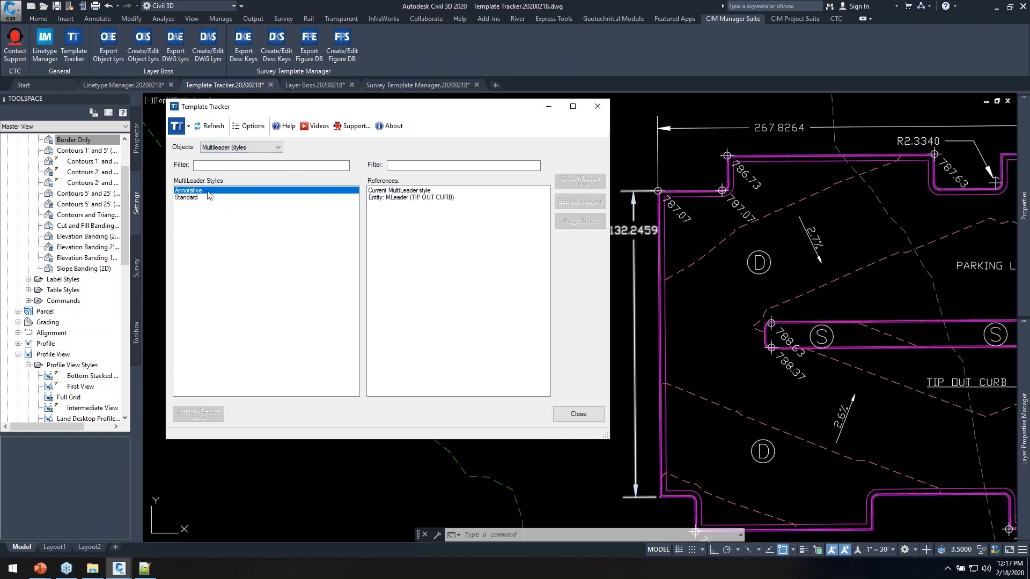
{"action": "double_click", "coordinate": [392, 197]}
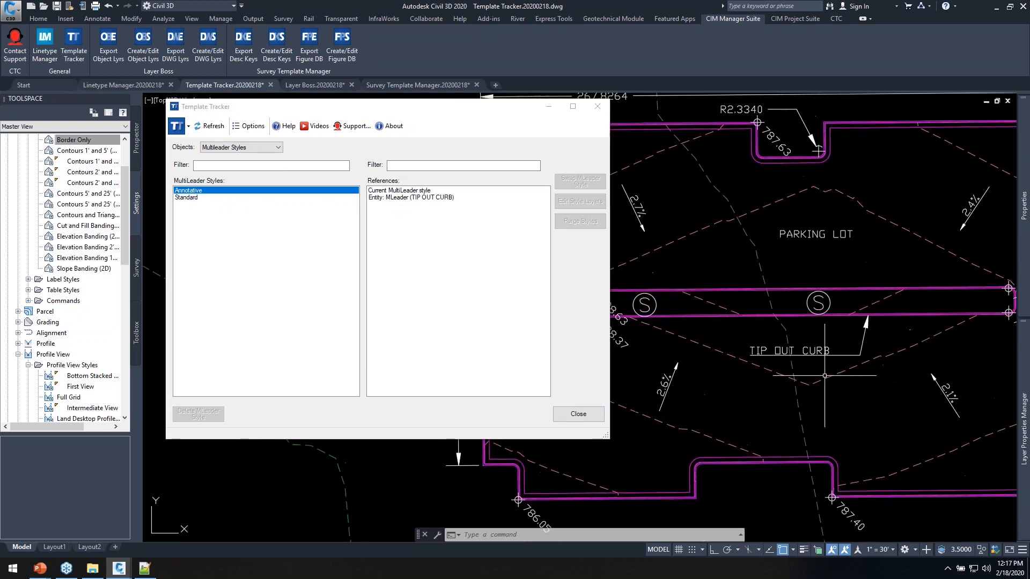
{"action": "scroll", "coordinate": [809, 371], "scroll_direction": "up", "scroll_amount": 2}
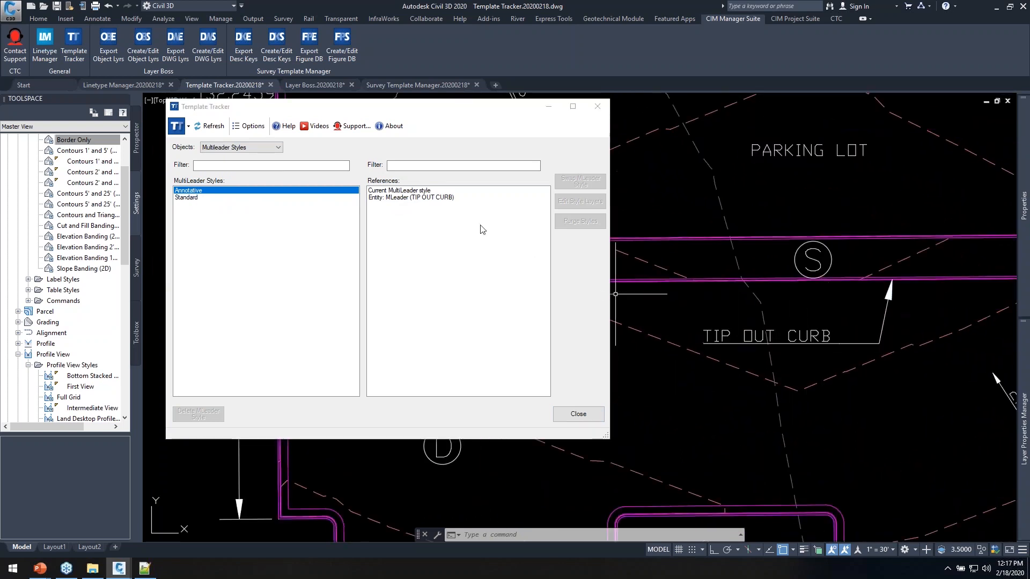
{"action": "left_click", "coordinate": [396, 192]}
{"action": "left_click", "coordinate": [390, 198], "text": "shift"}
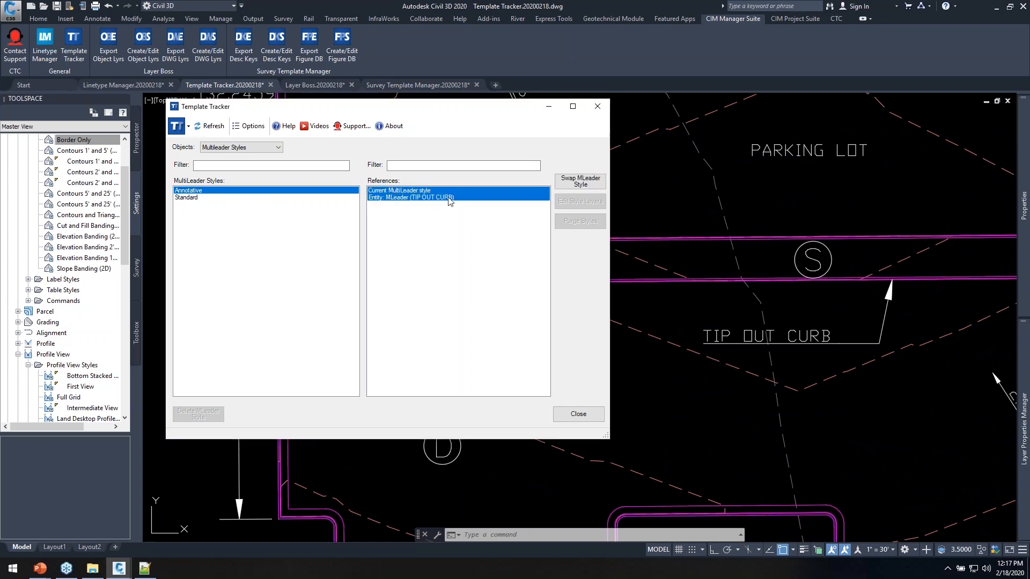
{"action": "left_click", "coordinate": [581, 181]}
{"action": "left_click", "coordinate": [337, 218]}
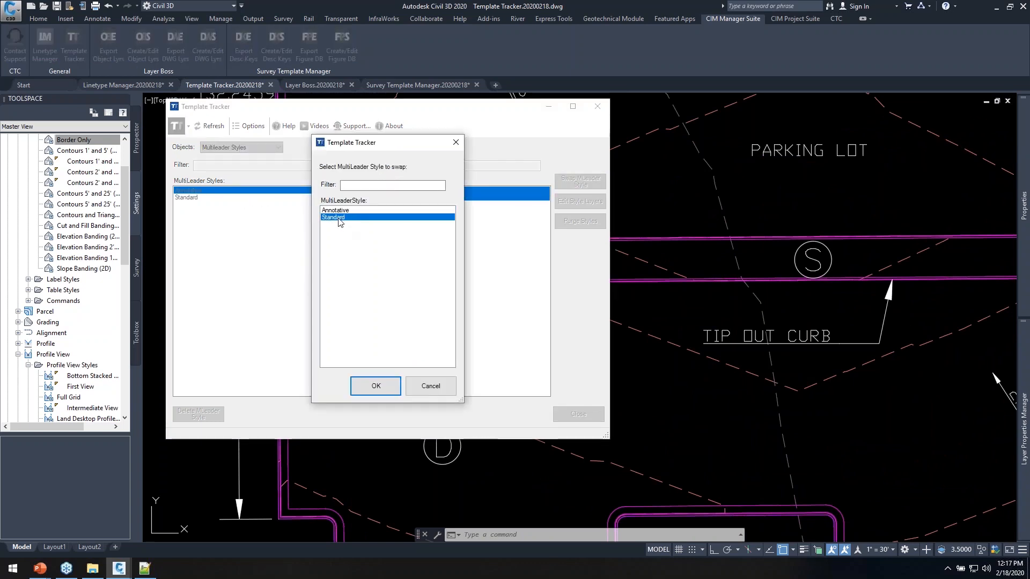
{"action": "left_click", "coordinate": [376, 386]}
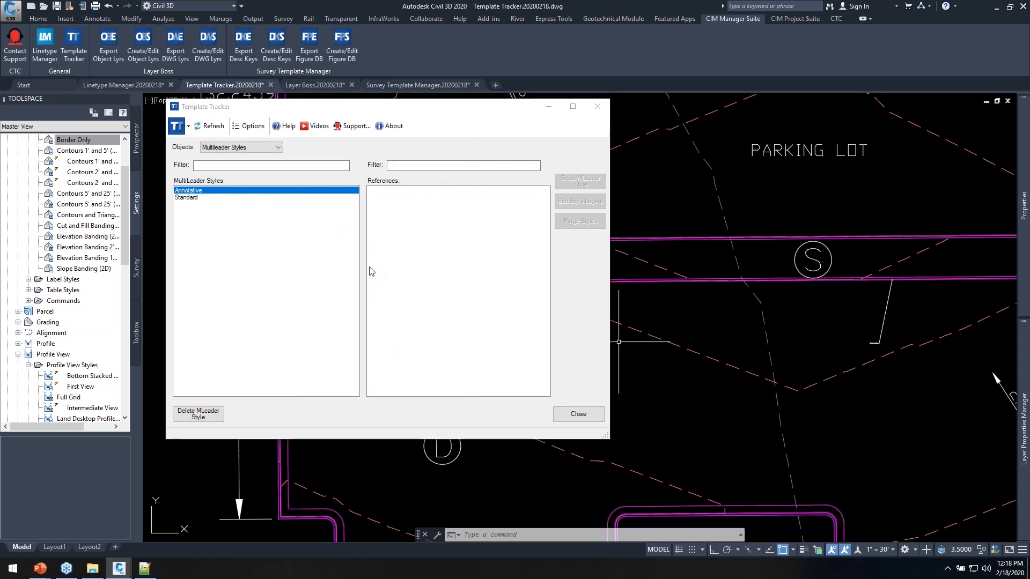
{"action": "left_click_drag", "start_coordinate": [464, 120], "coordinate": [538, 133]}
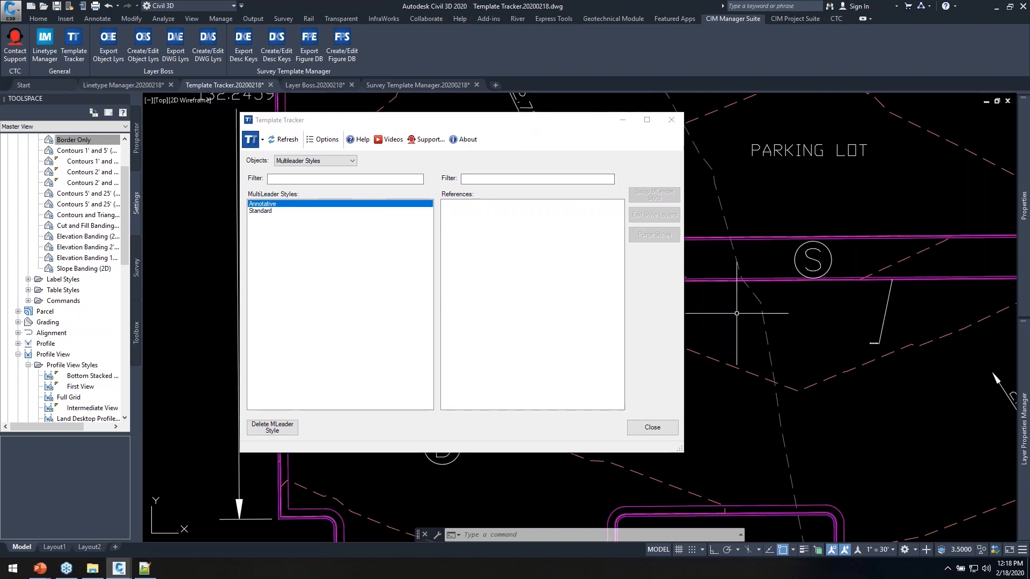
Open layer properties with LA and widen the Toolspace panel to show full style names
{"action": "type", "text": "la"}
{"action": "key", "text": "Return"}
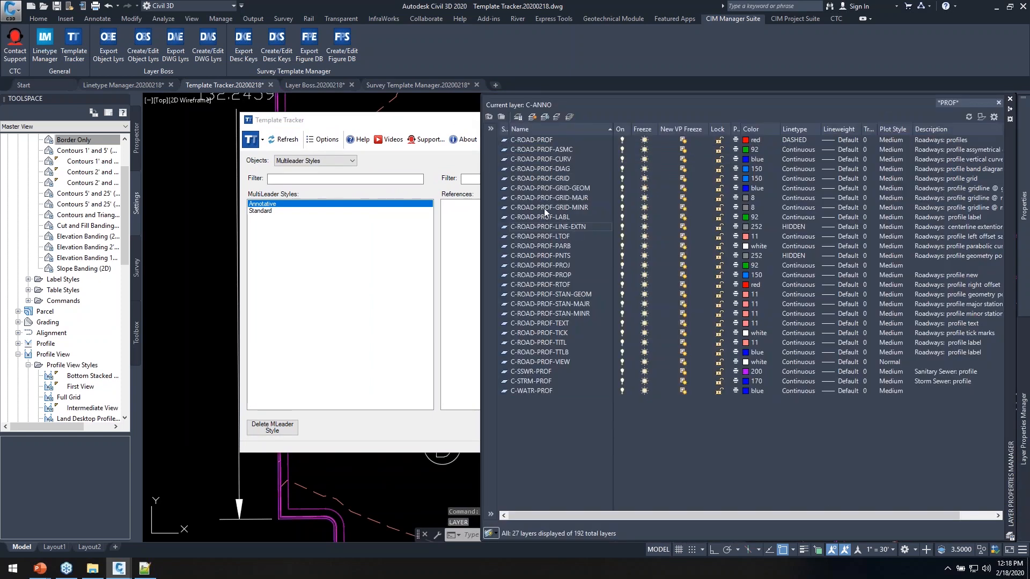
{"action": "left_click", "coordinate": [81, 214]}
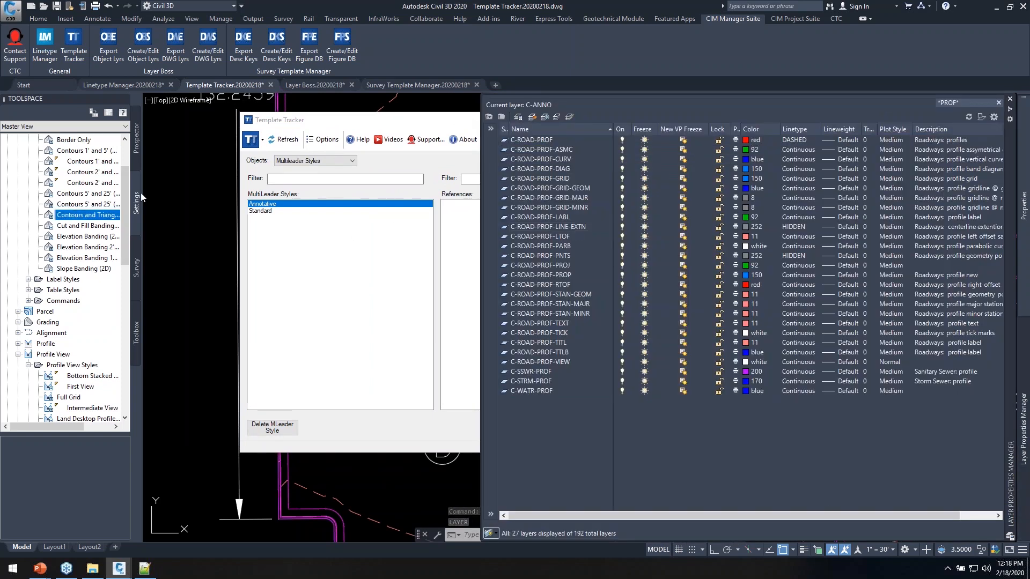
{"action": "left_click_drag", "start_coordinate": [142, 193], "coordinate": [181, 194]}
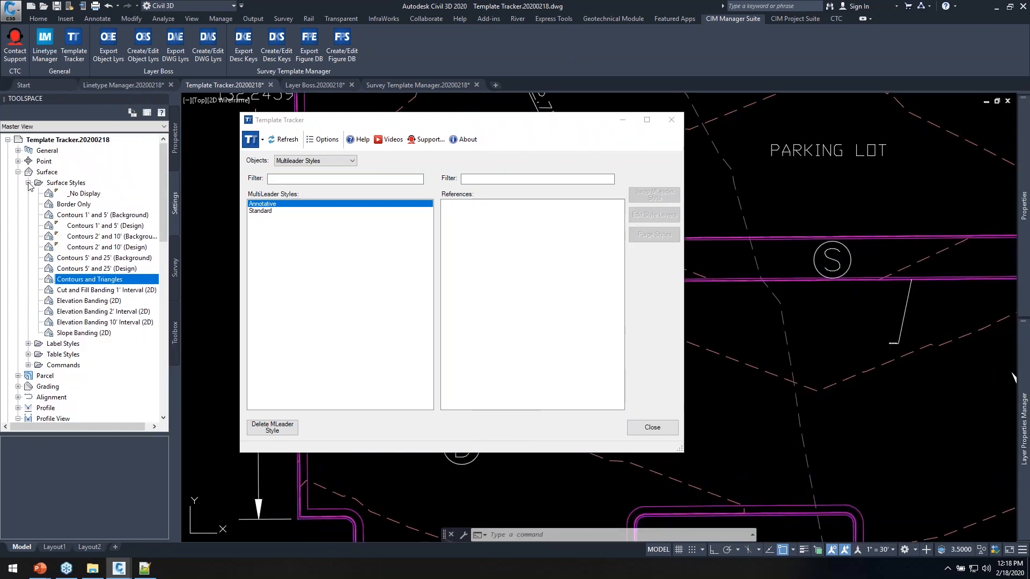
{"action": "left_click", "coordinate": [28, 183]}
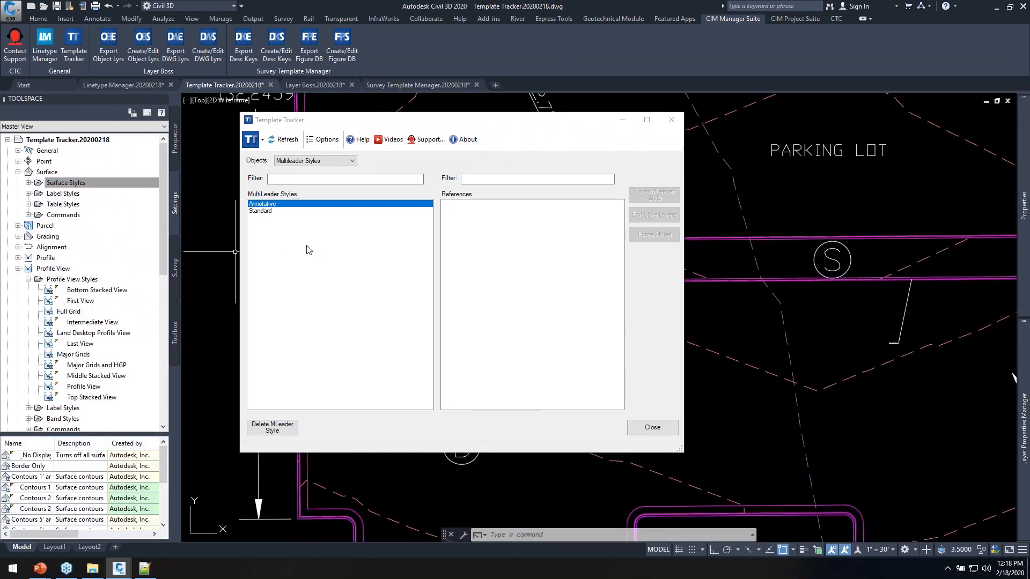
Bring the Template Tracker forward and close it
{"action": "left_click", "coordinate": [513, 133]}
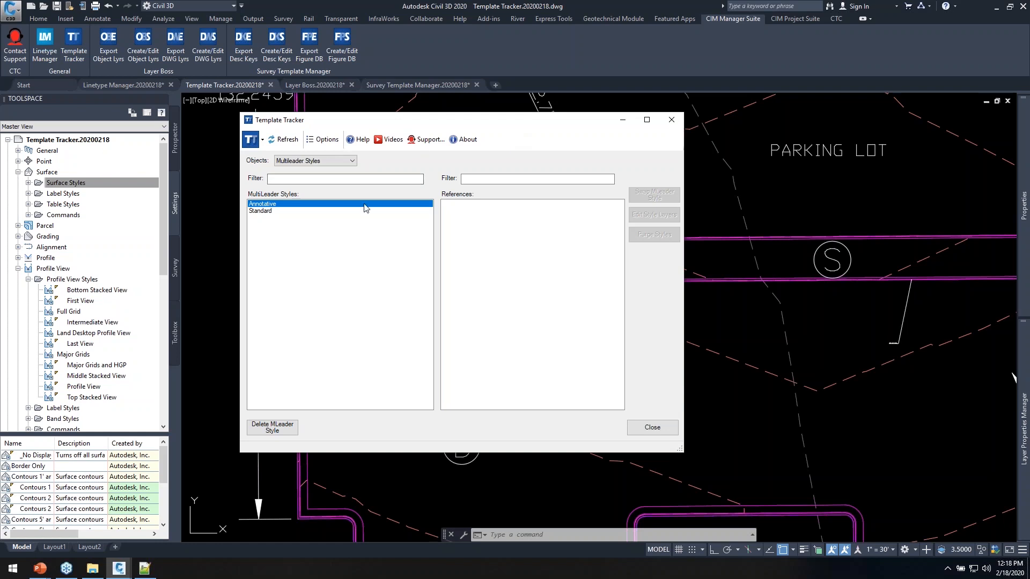
{"action": "left_click", "coordinate": [326, 160]}
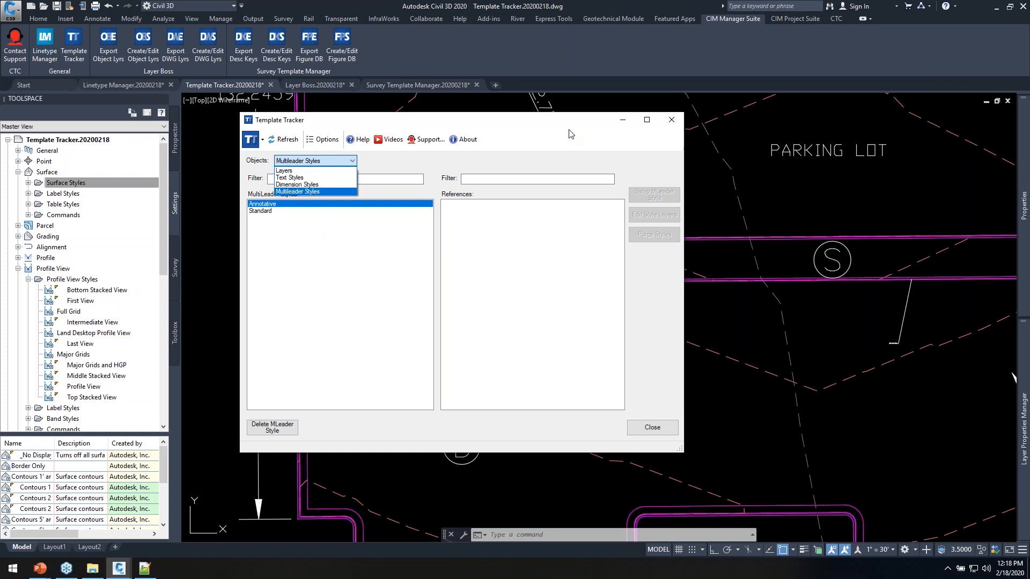
{"action": "left_click", "coordinate": [543, 132]}
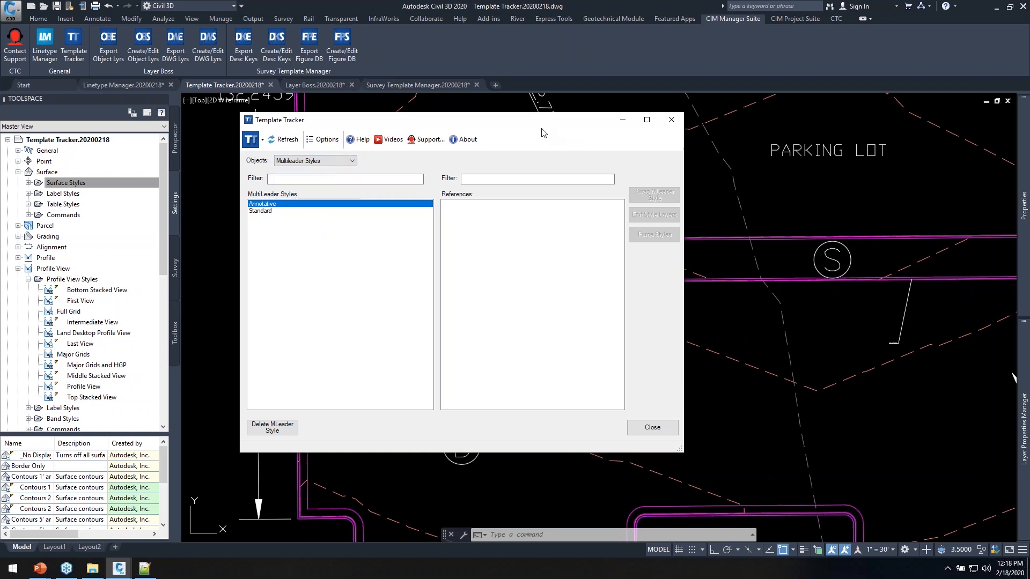
{"action": "left_click_drag", "start_coordinate": [553, 128], "coordinate": [560, 138]}
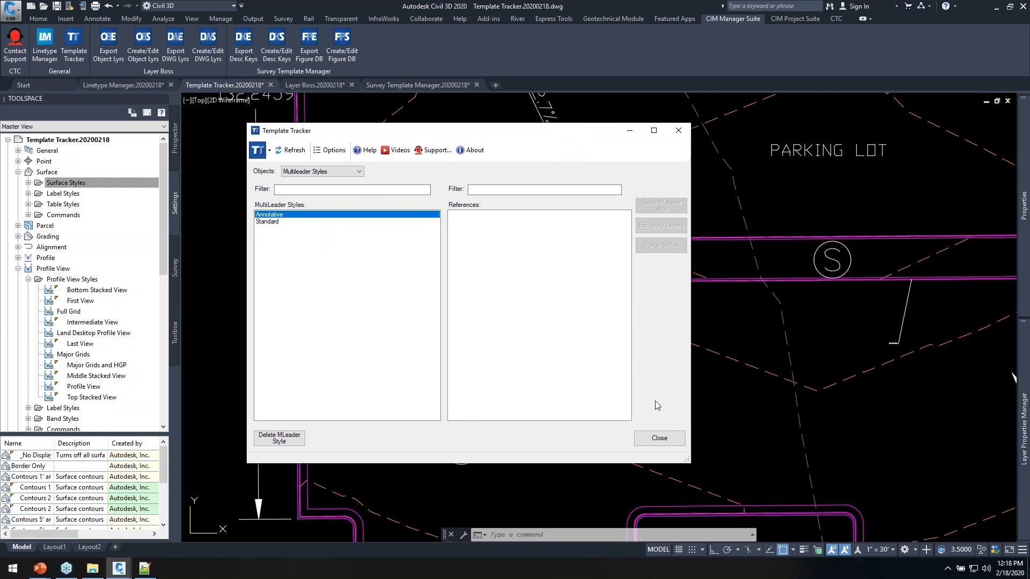
{"action": "left_click", "coordinate": [658, 441]}
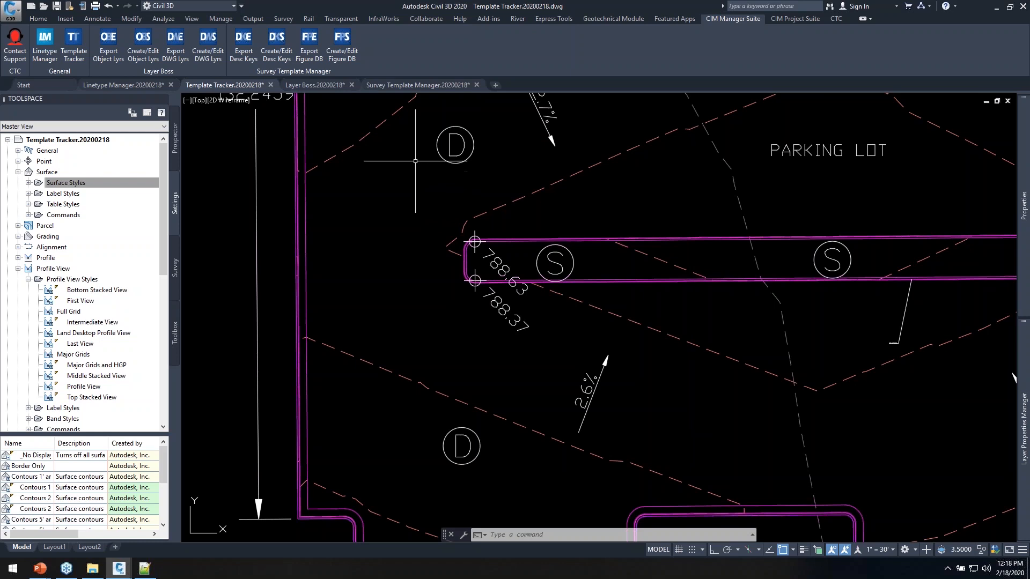
Switch to the Layer Boss.20200218 drawing and list its 194 layers with LA
{"action": "left_click", "coordinate": [314, 85]}
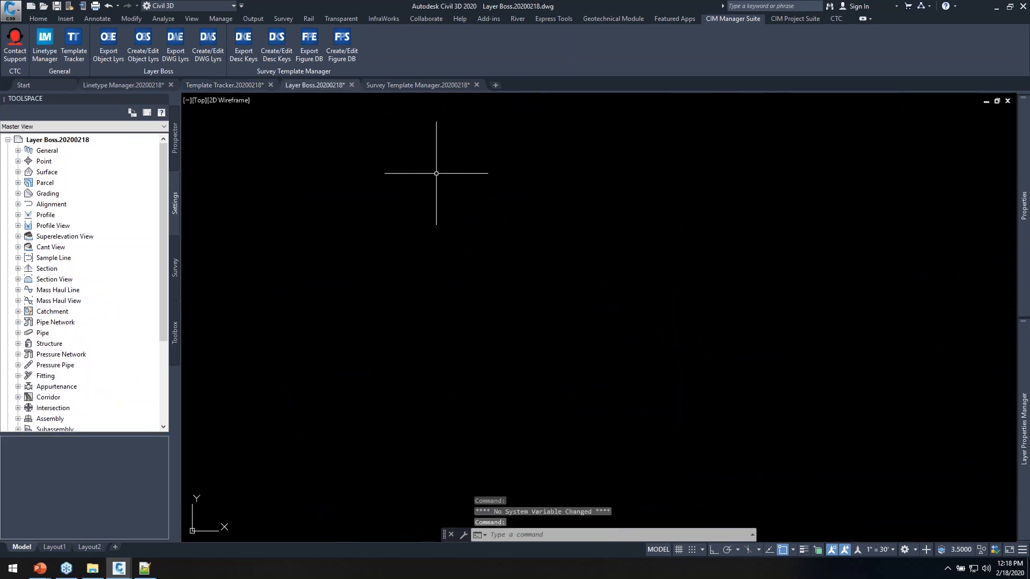
{"action": "type", "text": "la"}
{"action": "key", "text": "Return"}
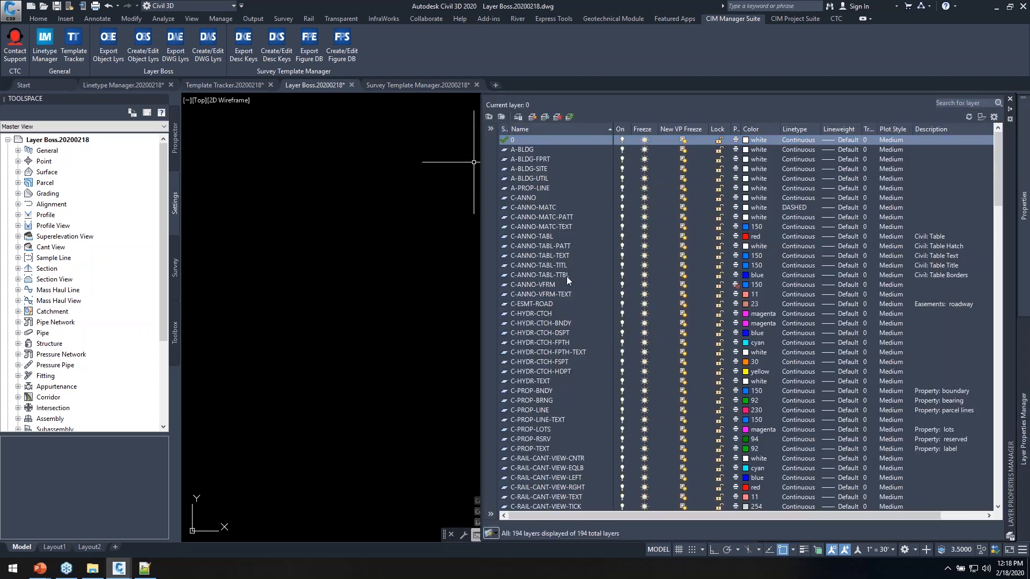
Review the Layer Boss layers, widening the list to read descriptions like C-PROP-RSRV's
{"action": "left_click", "coordinate": [543, 250]}
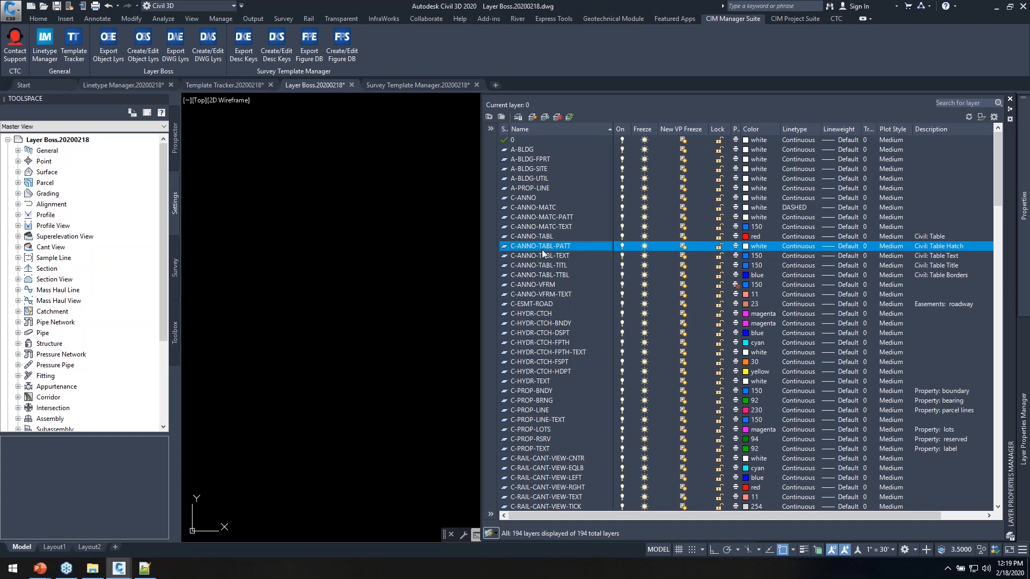
{"action": "left_click", "coordinate": [531, 325]}
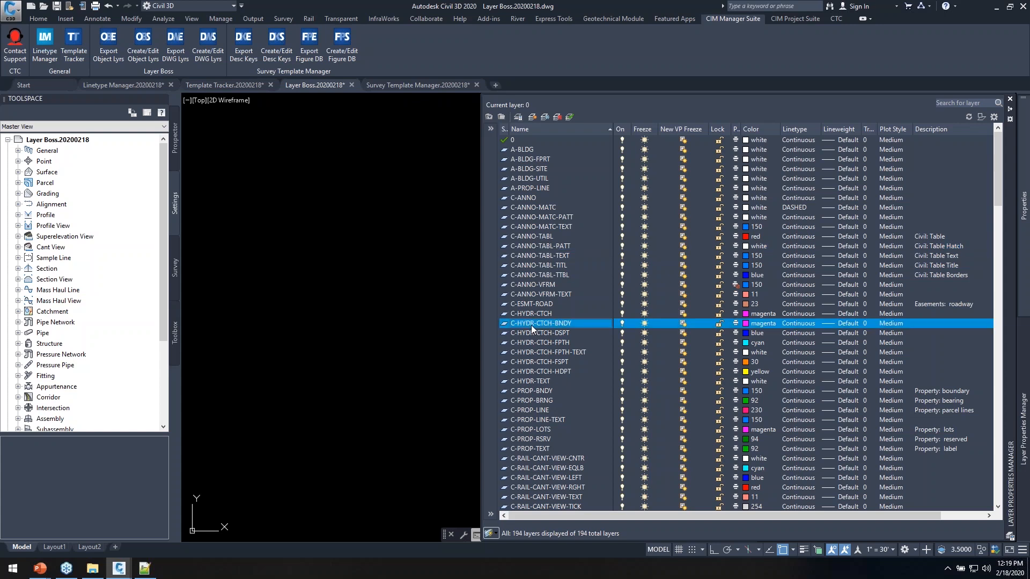
{"action": "scroll", "coordinate": [546, 341], "scroll_direction": "down", "scroll_amount": 18}
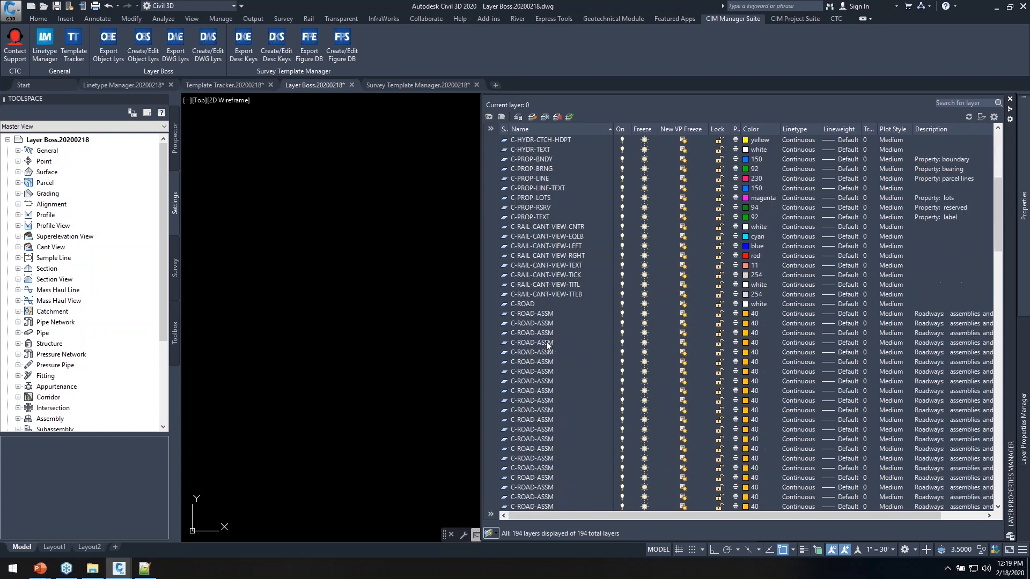
{"action": "scroll", "coordinate": [546, 342], "scroll_direction": "down", "scroll_amount": 9}
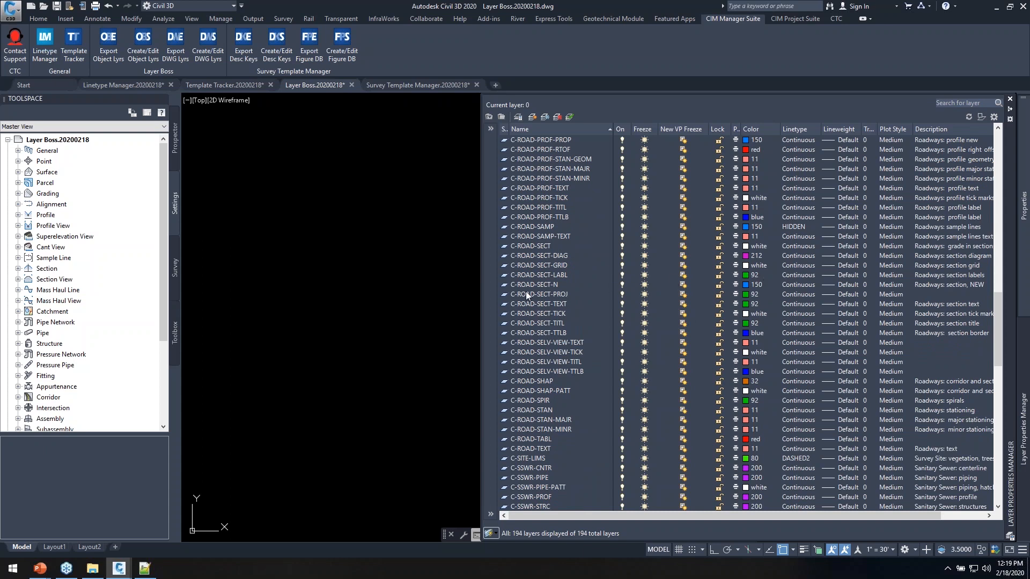
{"action": "left_click_drag", "start_coordinate": [480, 294], "coordinate": [373, 319]}
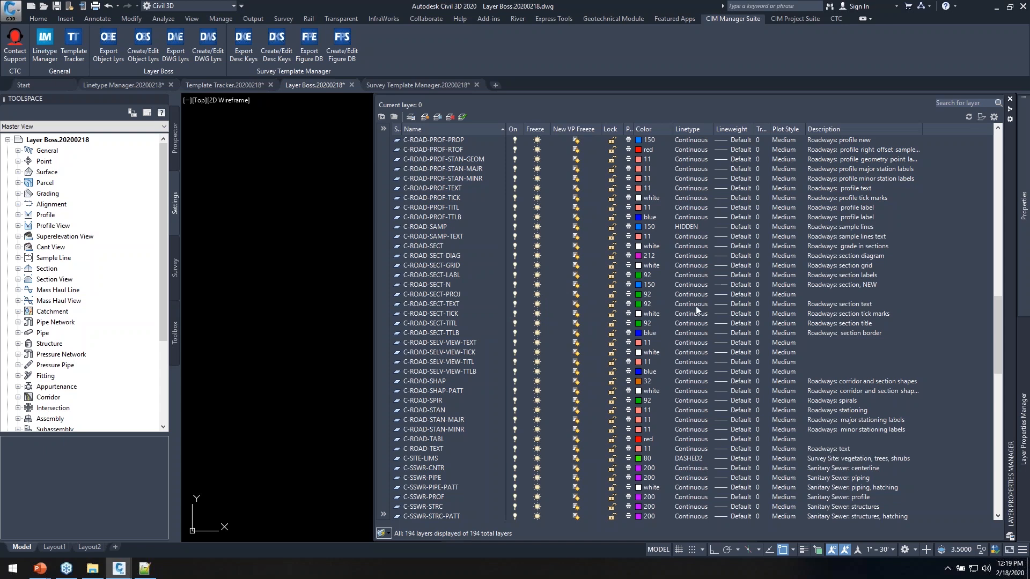
{"action": "scroll", "coordinate": [693, 304], "scroll_direction": "up", "scroll_amount": 20}
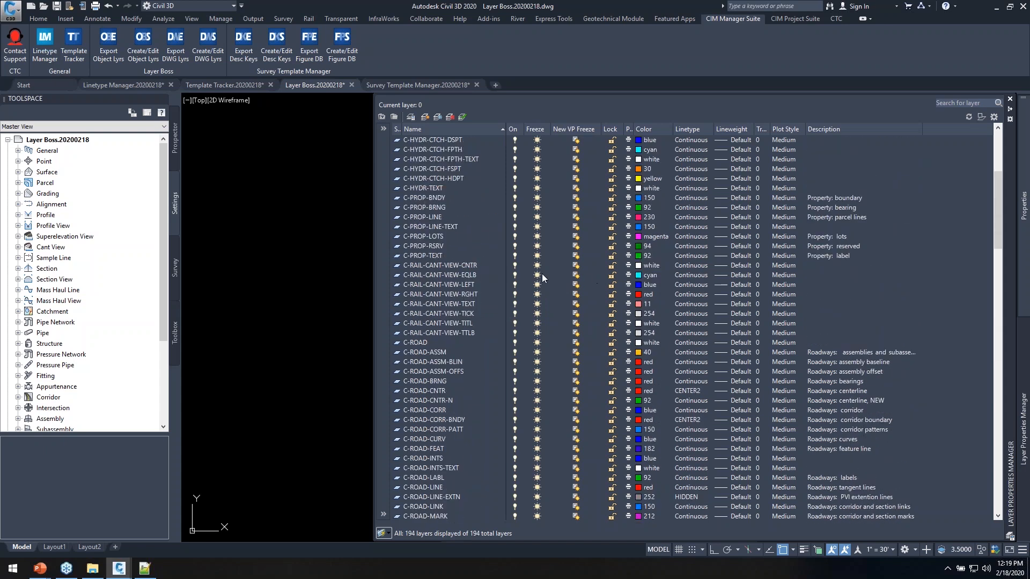
{"action": "left_click", "coordinate": [426, 247]}
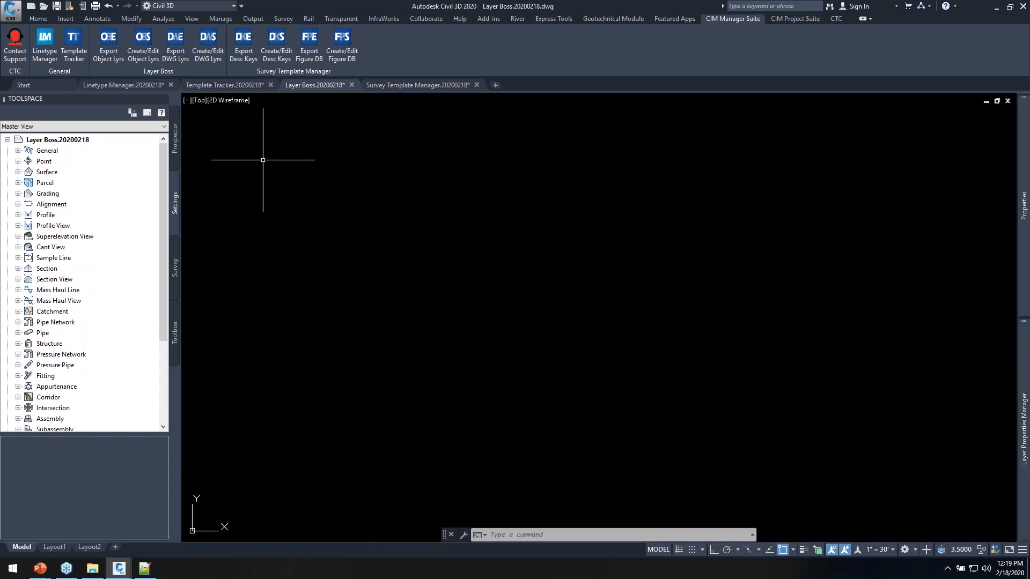
{"action": "left_click", "coordinate": [176, 47]}
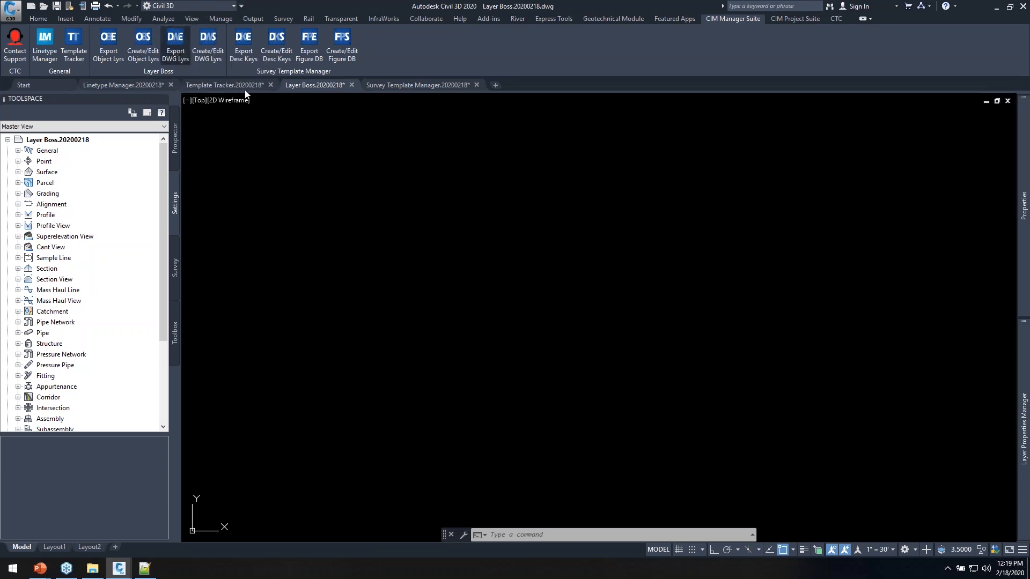
Export all 194 layers, unfiltered, to Layers Properties Manager.xlsx and open it in Excel
{"action": "mouse_move", "coordinate": [449, 103]}
{"action": "left_mouse_down"}
{"action": "mouse_move", "coordinate": [534, 106]}
{"action": "mouse_move", "coordinate": [518, 100]}
{"action": "left_mouse_up"}
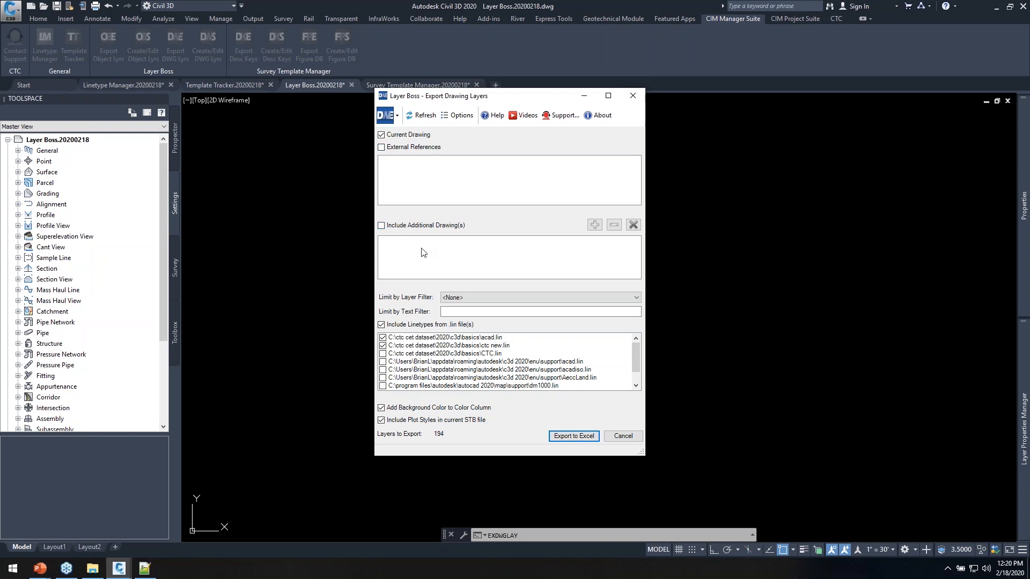
{"action": "left_click", "coordinate": [489, 299]}
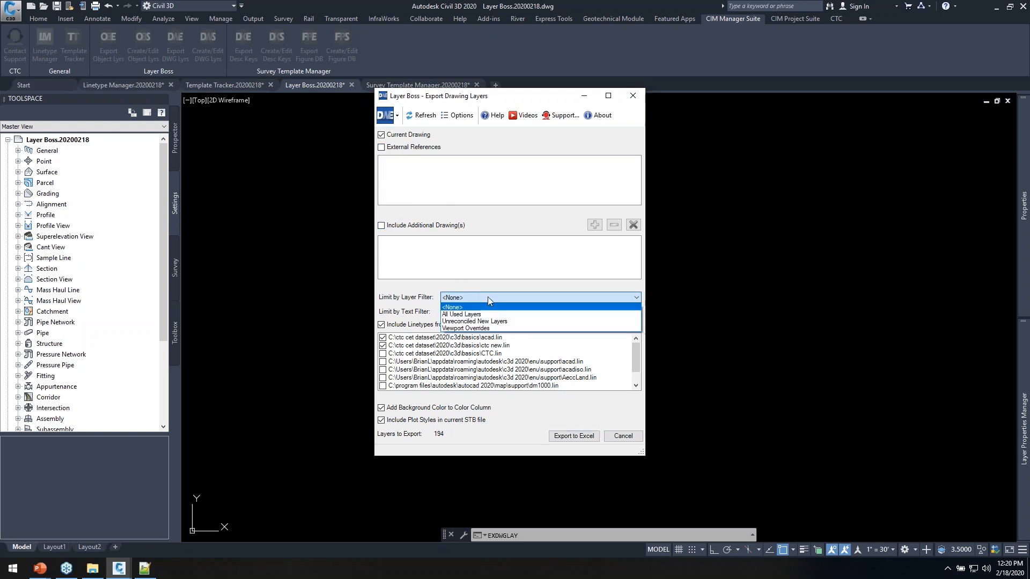
{"action": "left_click", "coordinate": [412, 305]}
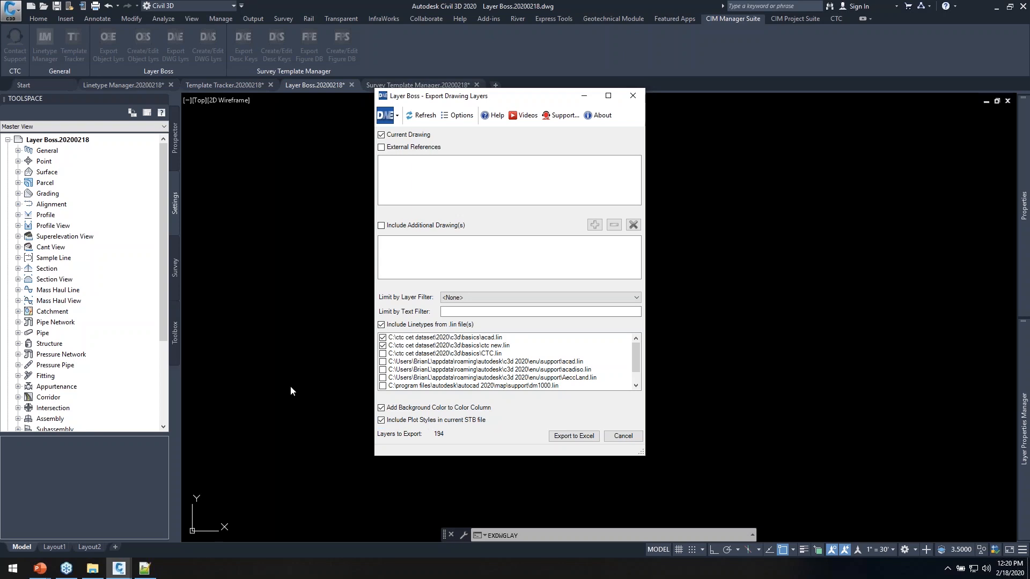
{"action": "left_click", "coordinate": [584, 436]}
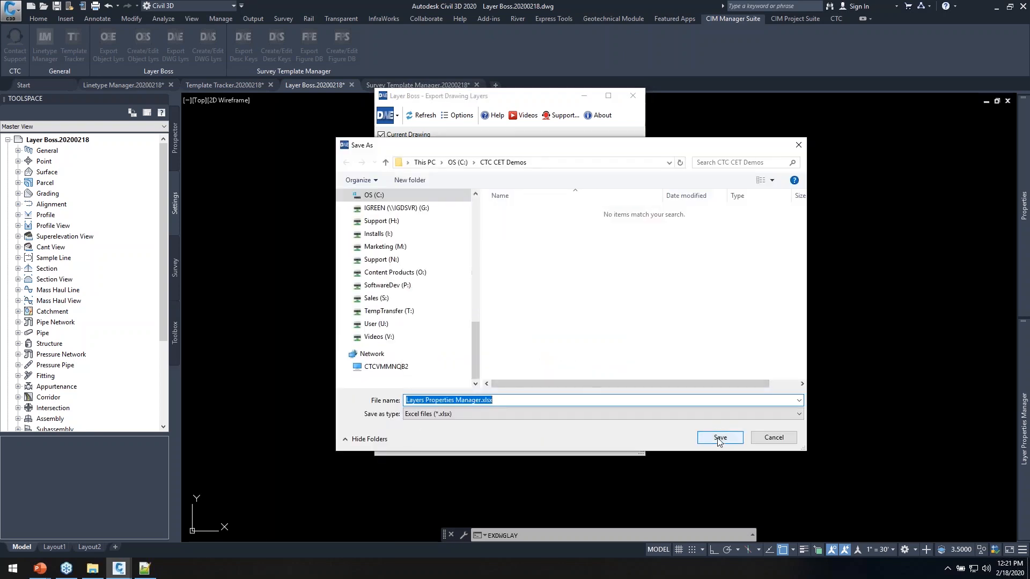
{"action": "left_click", "coordinate": [722, 438]}
{"action": "left_click", "coordinate": [553, 305]}
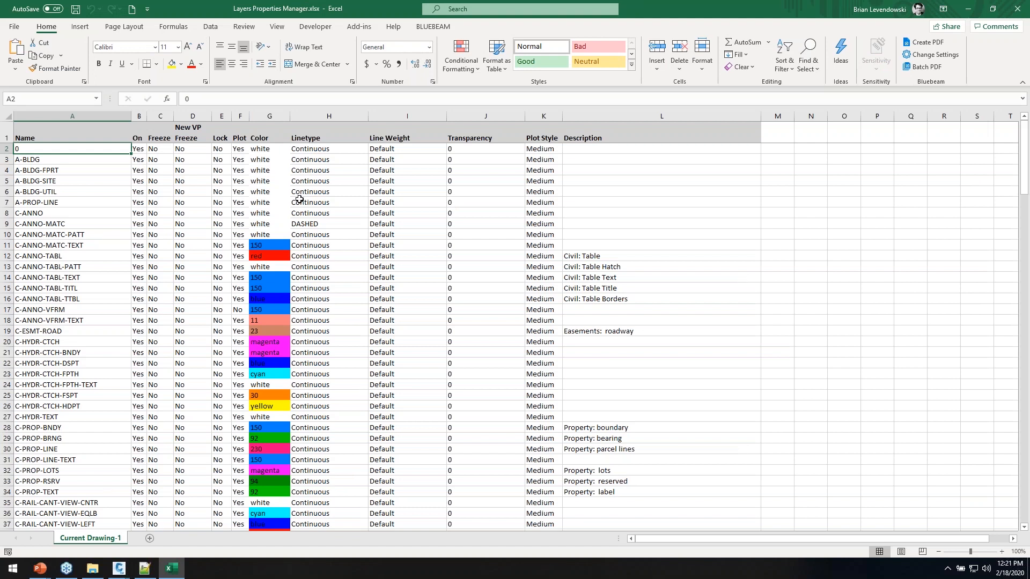
Look over the exported layer table, selecting its headings and the A-BLDG-FPRT name
{"action": "left_click", "coordinate": [82, 134]}
{"action": "scroll", "coordinate": [101, 191], "scroll_direction": "down", "scroll_amount": 10}
{"action": "scroll", "coordinate": [102, 190], "scroll_direction": "up", "scroll_amount": 10}
{"action": "left_click_drag", "start_coordinate": [113, 129], "coordinate": [659, 131]}
{"action": "left_click", "coordinate": [91, 168]}
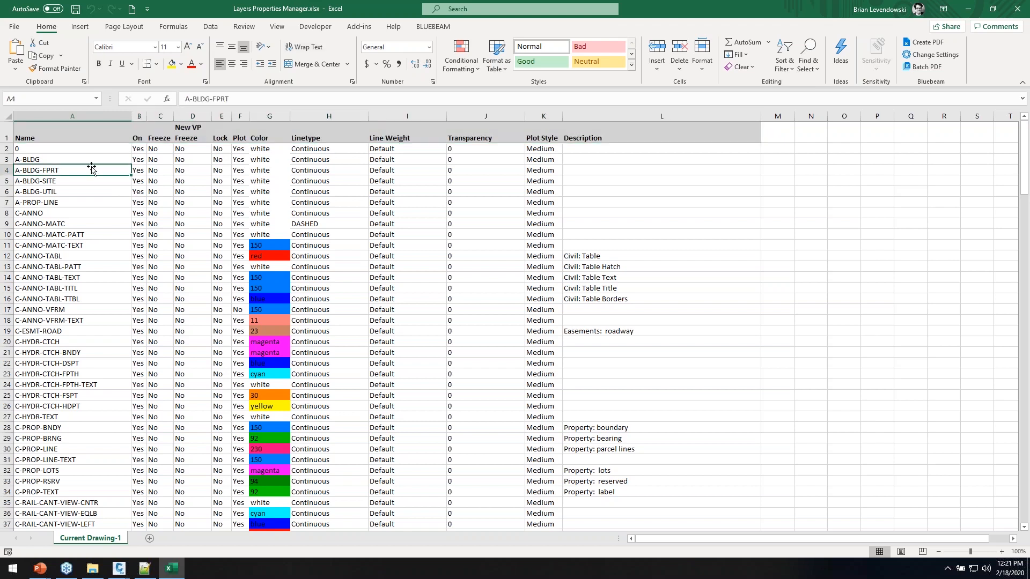
Change A-BLDG's linetype in H3 from Continuous to HIDDENX2 and copy it
{"action": "left_click", "coordinate": [348, 161]}
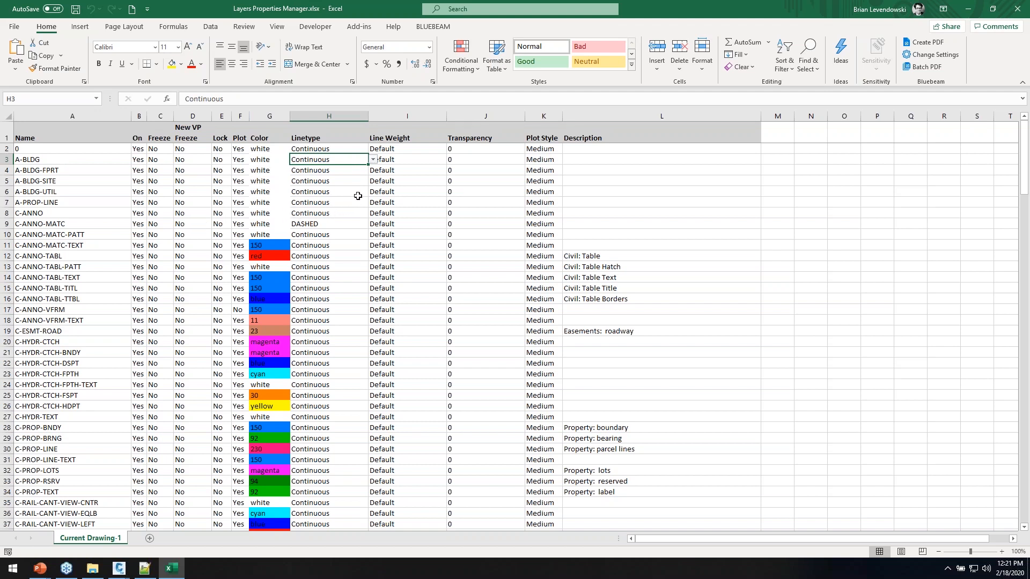
{"action": "left_click", "coordinate": [372, 160]}
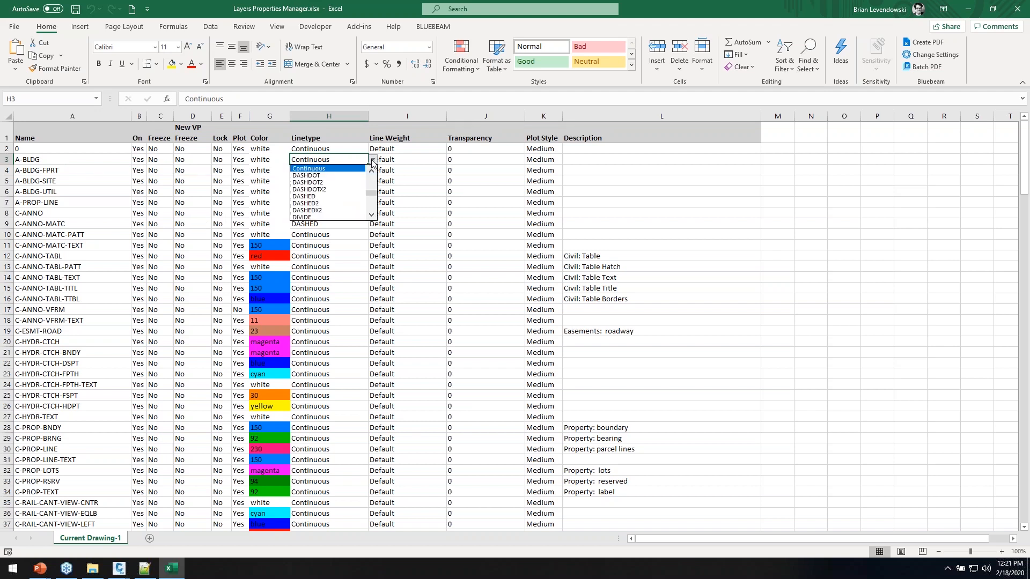
{"action": "left_click", "coordinate": [373, 172]}
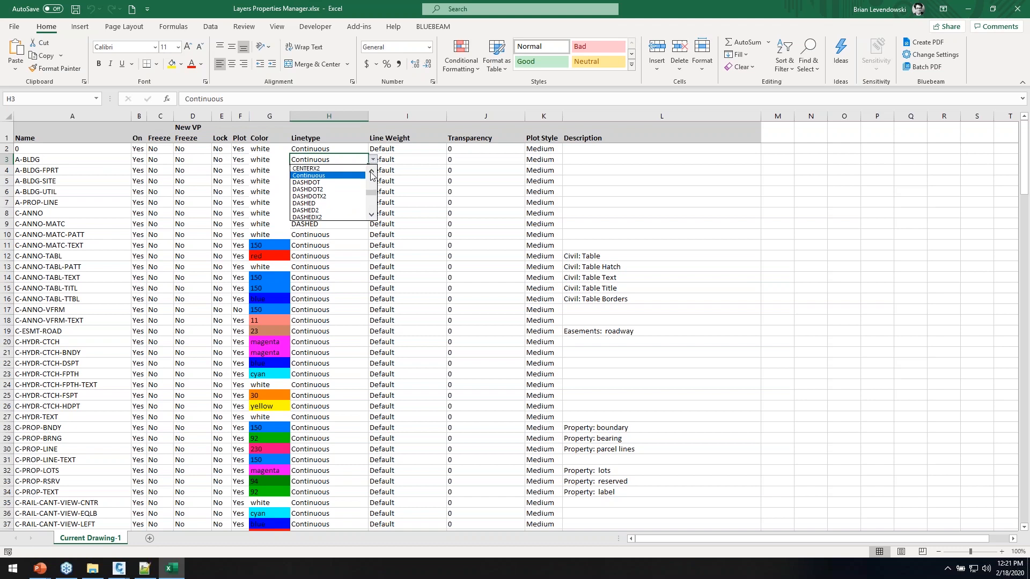
{"action": "left_click", "coordinate": [372, 215]}
{"action": "left_click", "coordinate": [373, 215]}
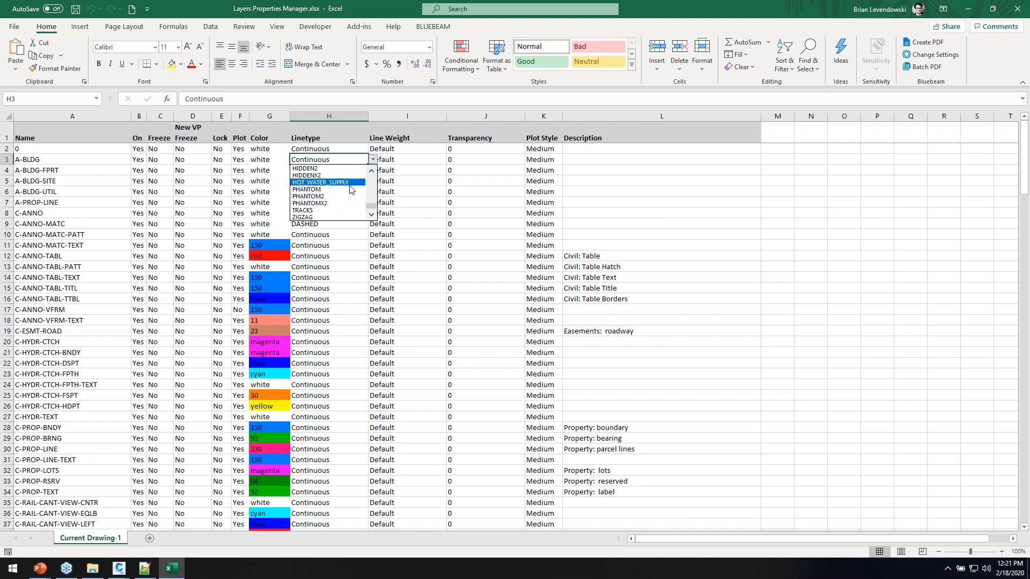
{"action": "left_click", "coordinate": [370, 171]}
{"action": "left_click", "coordinate": [371, 171]}
{"action": "left_click", "coordinate": [371, 172]}
{"action": "left_click", "coordinate": [370, 171]}
{"action": "left_click", "coordinate": [313, 204]}
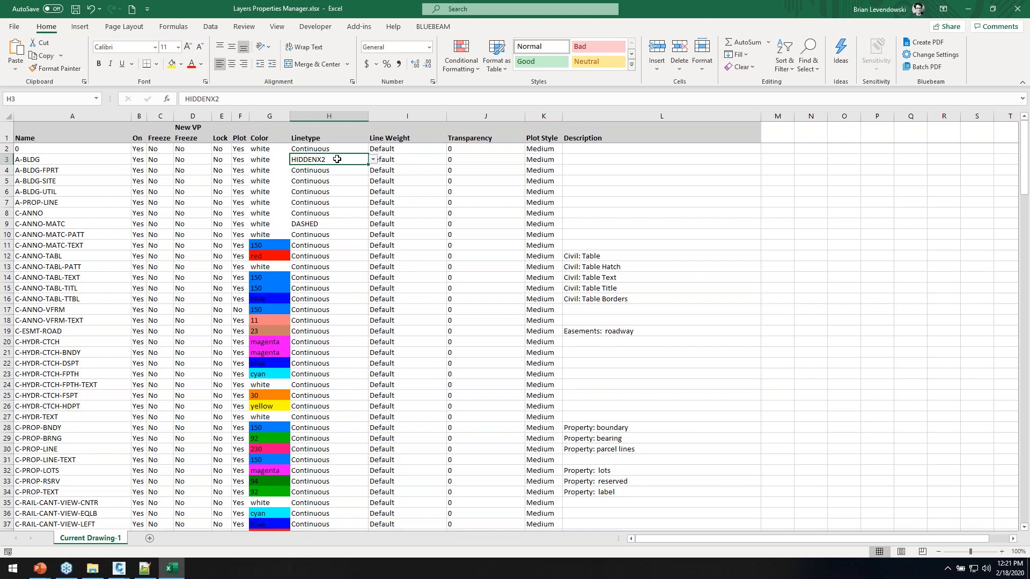
{"action": "key", "text": "ctrl+c"}
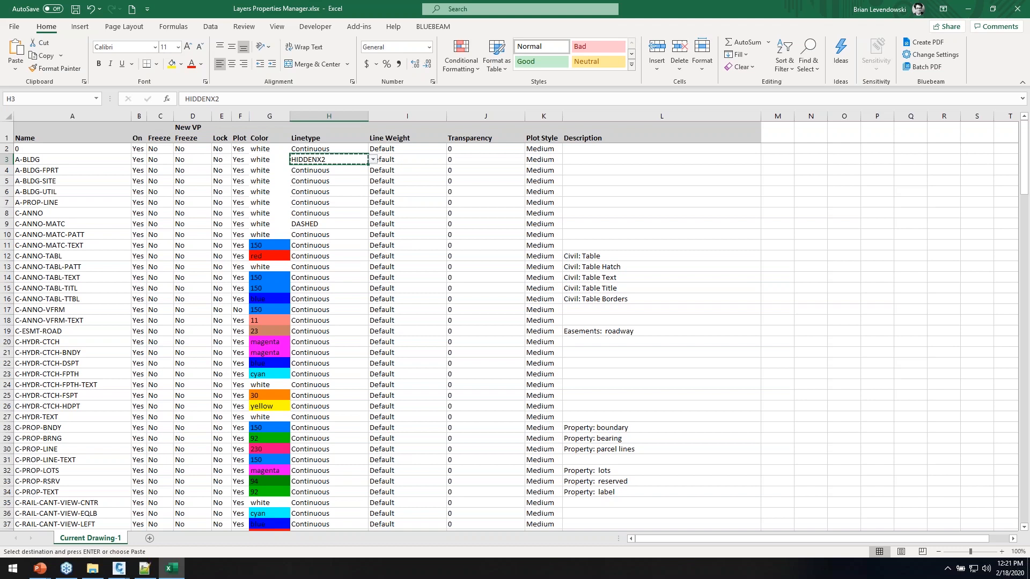
Paste HIDDENX2 into the linetype cells of A-BLDG-FPRT (H4) and A-BLDG-SITE (H5)
{"action": "left_click", "coordinate": [325, 170]}
{"action": "key", "text": "ctrl+v"}
{"action": "left_click", "coordinate": [322, 182]}
{"action": "key", "text": "ctrl+v"}
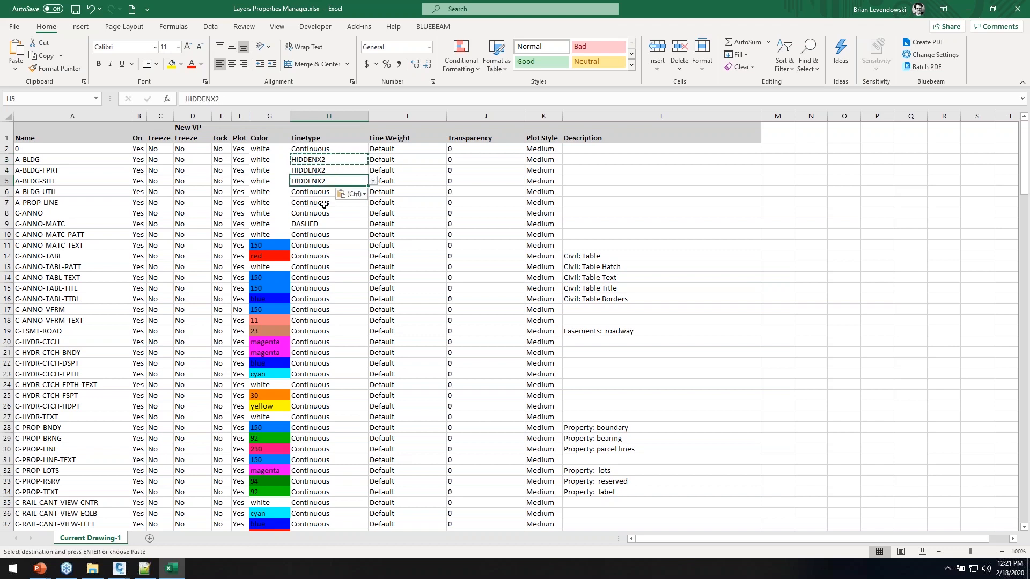
Try SCREEN - XX Thick as A-BLDG-FPRT's plot style in K4, then restore Medium
{"action": "left_click", "coordinate": [604, 194]}
{"action": "left_click", "coordinate": [552, 171]}
{"action": "left_click", "coordinate": [567, 170]}
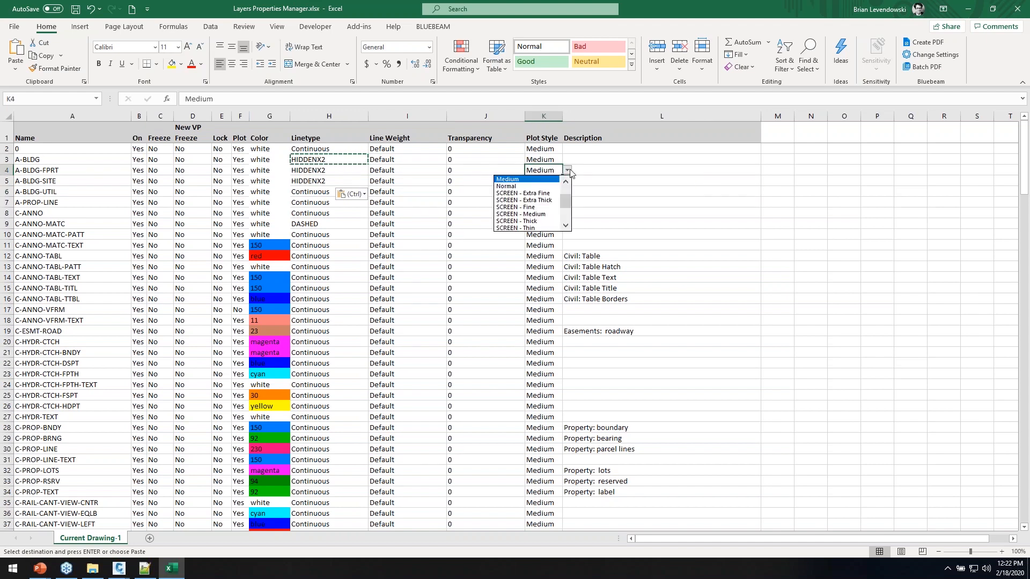
{"action": "left_click", "coordinate": [566, 227]}
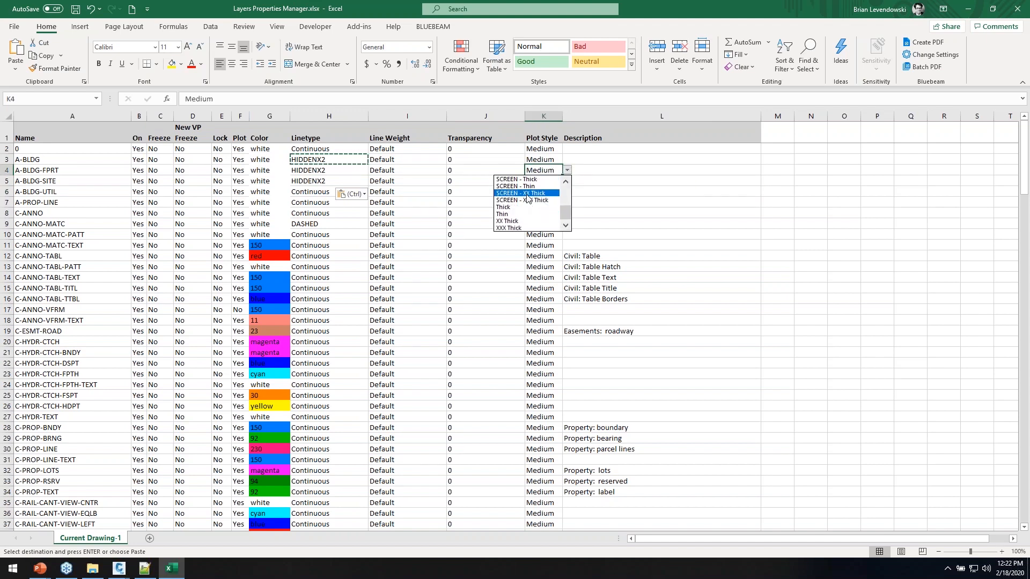
{"action": "left_click", "coordinate": [528, 200]}
{"action": "left_click", "coordinate": [568, 170]}
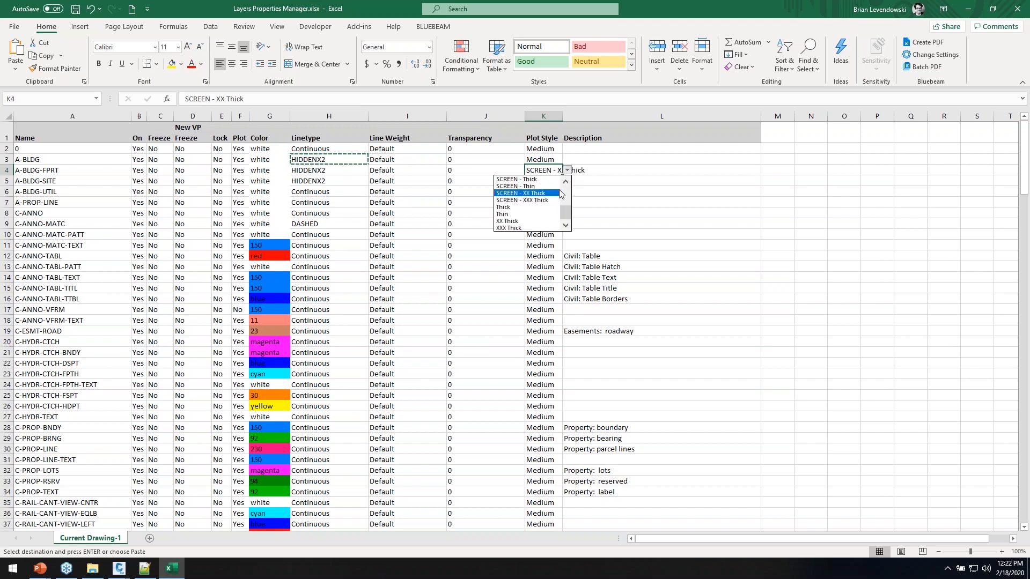
{"action": "scroll", "coordinate": [569, 209], "scroll_direction": "up", "scroll_amount": 4}
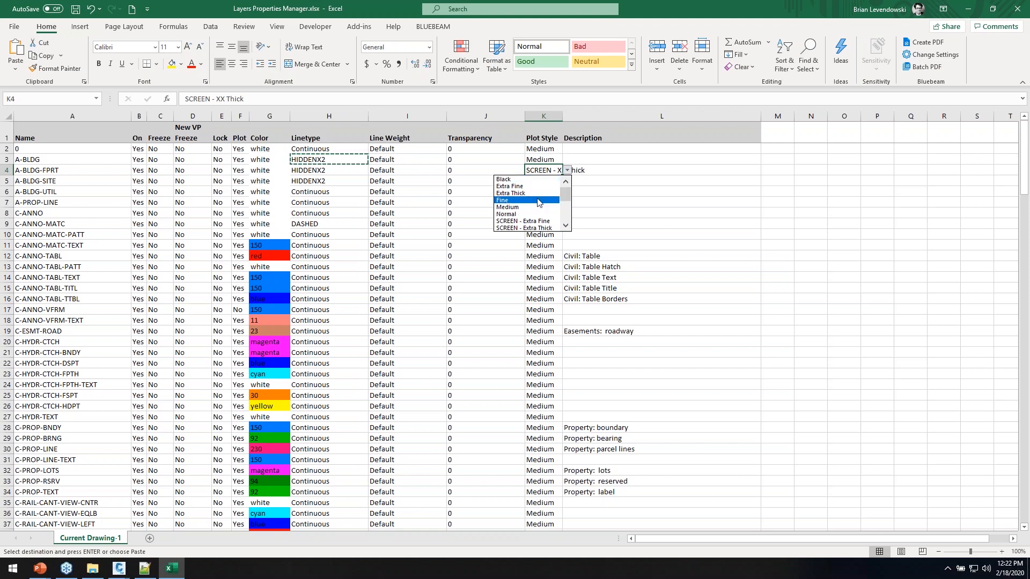
{"action": "left_click", "coordinate": [565, 225]}
{"action": "left_click", "coordinate": [565, 225]}
{"action": "left_click", "coordinate": [564, 225]}
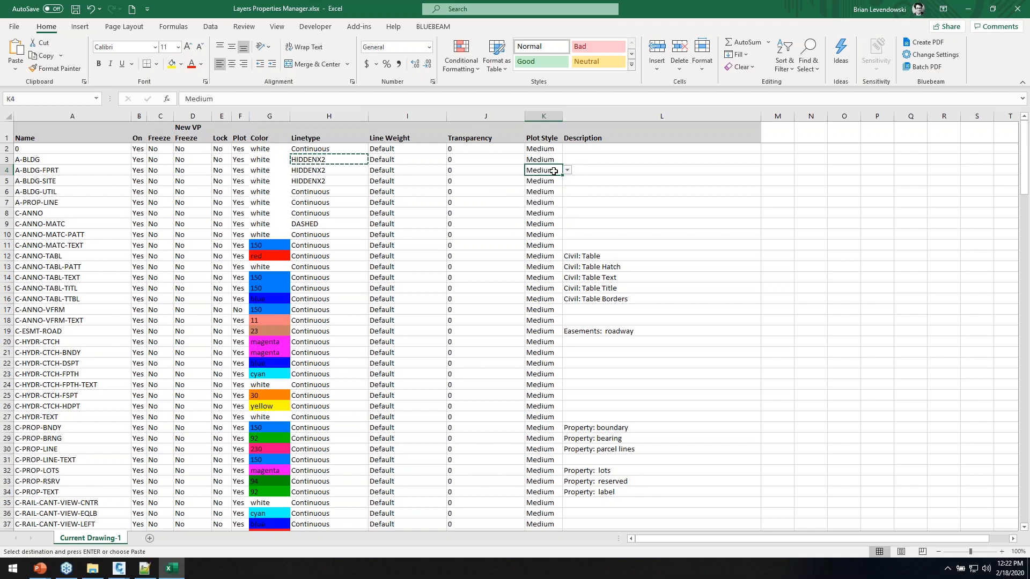
{"action": "left_click", "coordinate": [626, 291]}
{"action": "scroll", "coordinate": [627, 300], "scroll_direction": "down", "scroll_amount": 15}
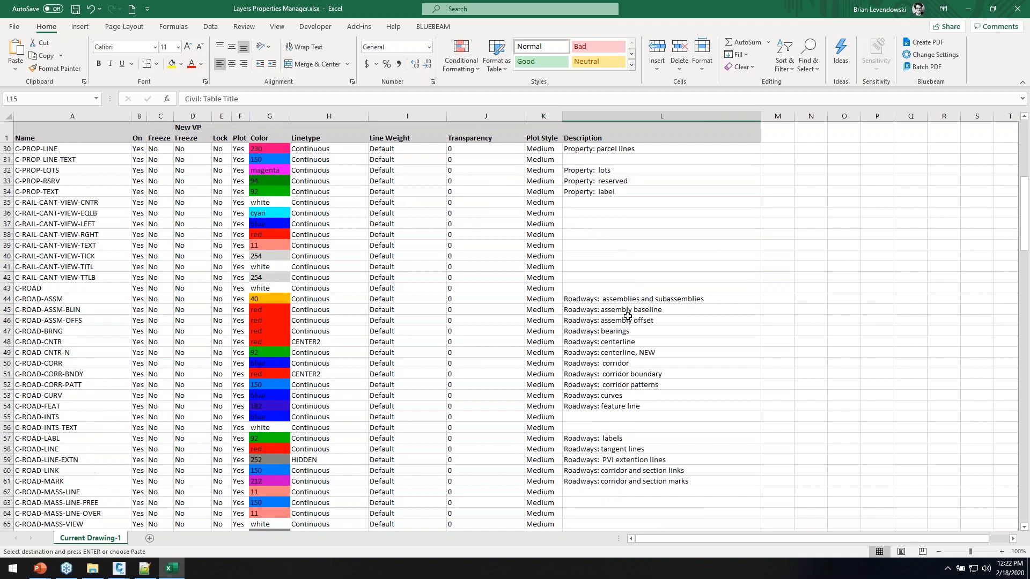
{"action": "scroll", "coordinate": [634, 322], "scroll_direction": "down", "scroll_amount": 7}
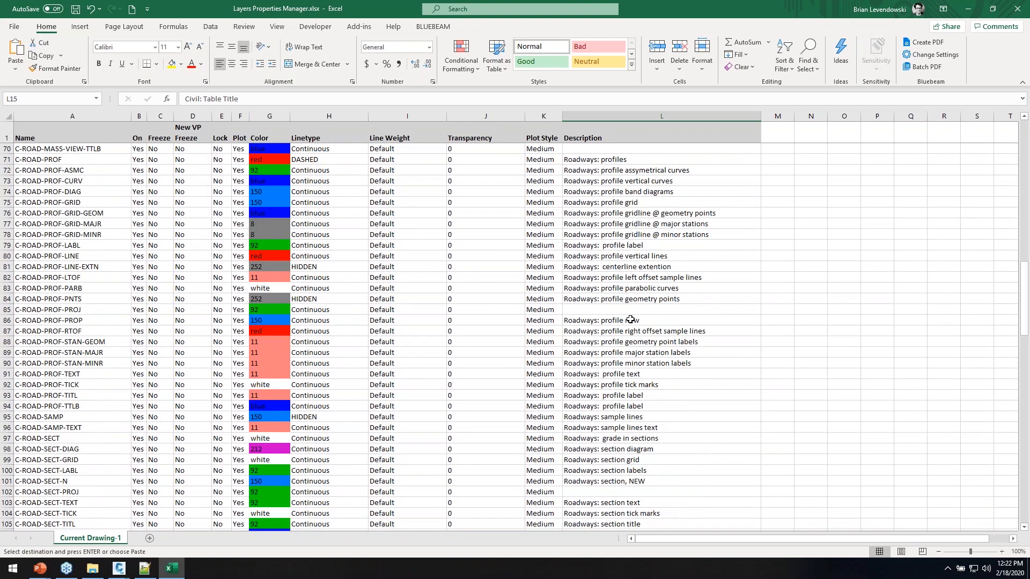
{"action": "scroll", "coordinate": [627, 320], "scroll_direction": "down", "scroll_amount": 12}
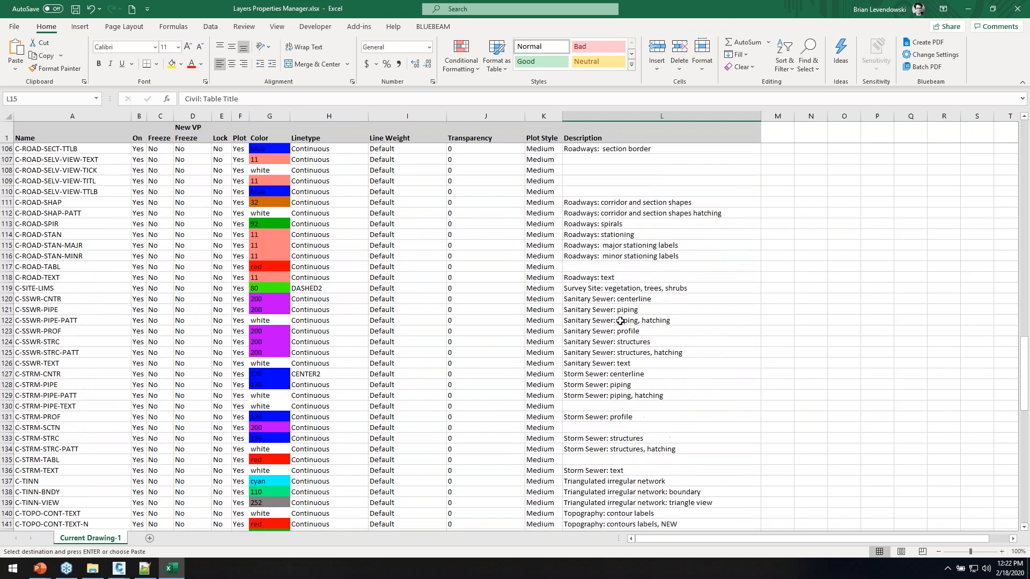
{"action": "scroll", "coordinate": [620, 321], "scroll_direction": "down", "scroll_amount": 12}
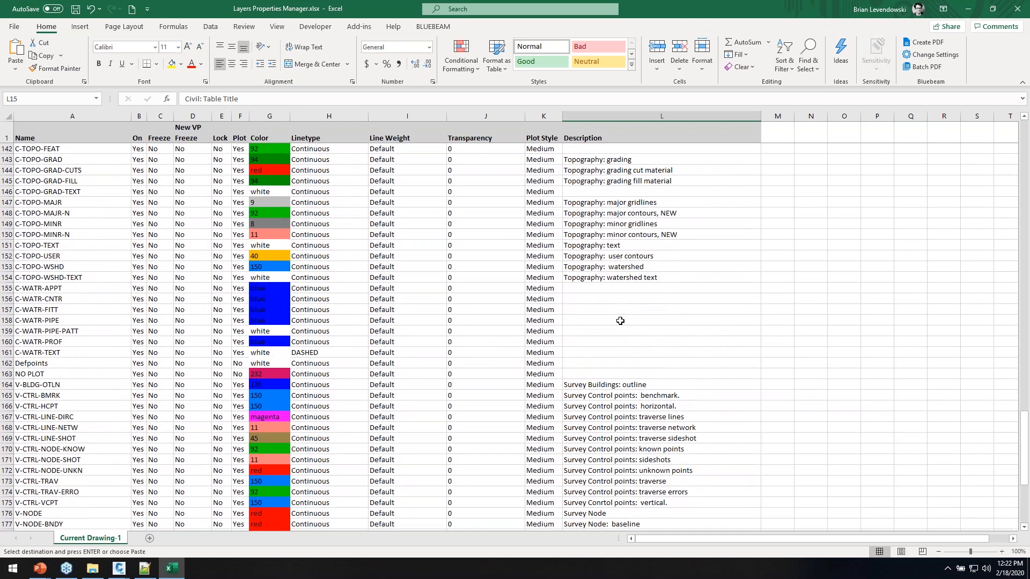
{"action": "scroll", "coordinate": [620, 321], "scroll_direction": "down", "scroll_amount": 4}
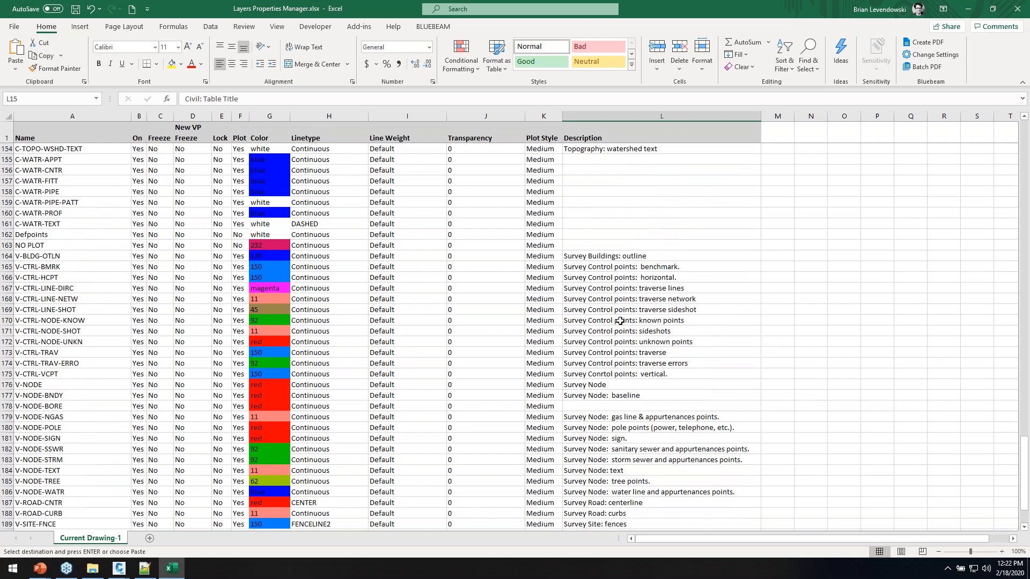
{"action": "scroll", "coordinate": [626, 295], "scroll_direction": "down", "scroll_amount": 5}
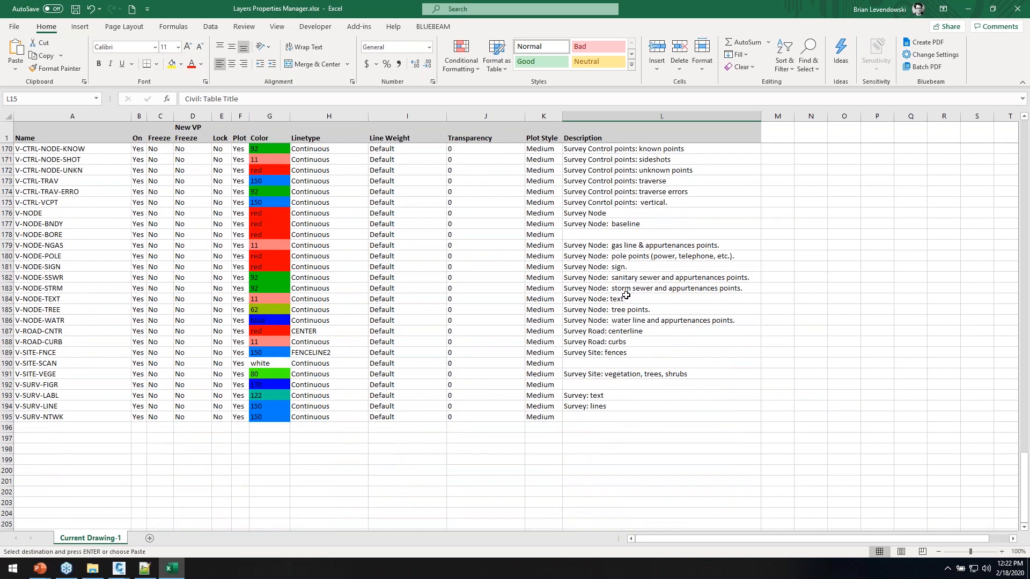
{"action": "scroll", "coordinate": [627, 295], "scroll_direction": "up", "scroll_amount": 5}
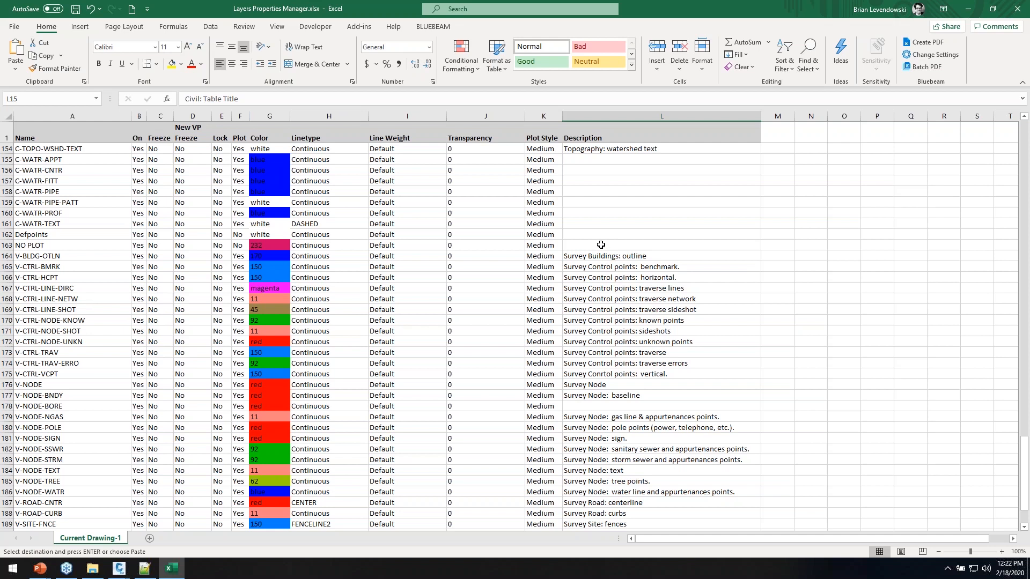
{"action": "scroll", "coordinate": [642, 245], "scroll_direction": "down", "scroll_amount": 4}
{"action": "scroll", "coordinate": [642, 245], "scroll_direction": "up", "scroll_amount": 3}
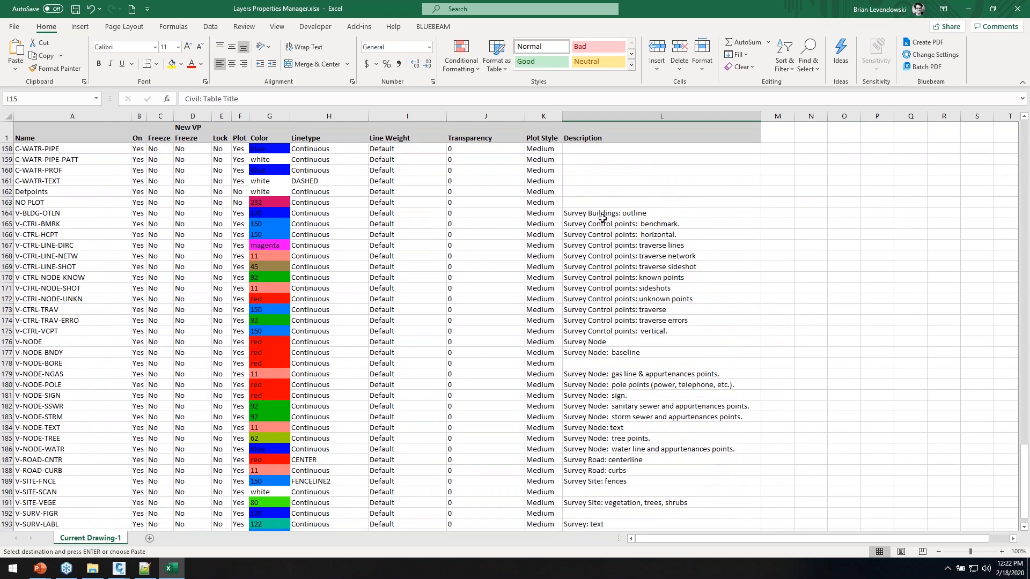
Replace 'Control points' with 'Control' throughout the Description column, ten replacements
{"action": "left_click", "coordinate": [614, 116]}
{"action": "left_click", "coordinate": [814, 67]}
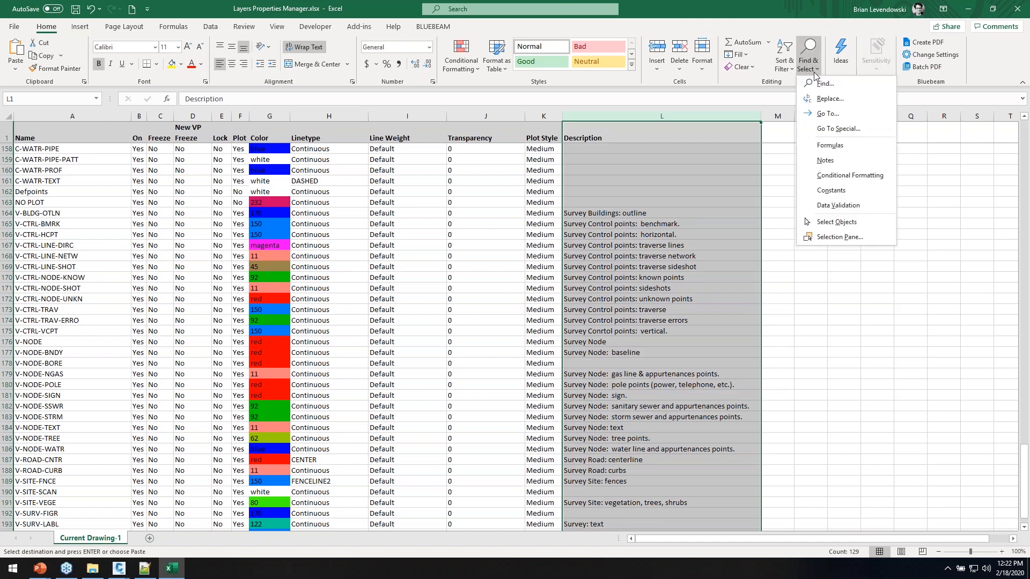
{"action": "left_click", "coordinate": [829, 99]}
{"action": "left_click_drag", "start_coordinate": [475, 218], "coordinate": [324, 154]}
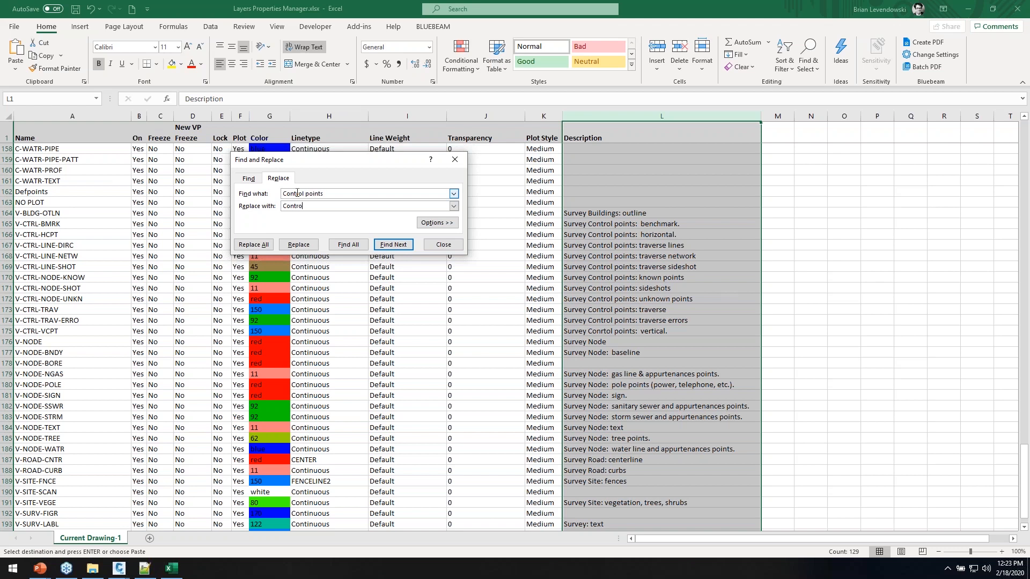
{"action": "left_click", "coordinate": [253, 245]}
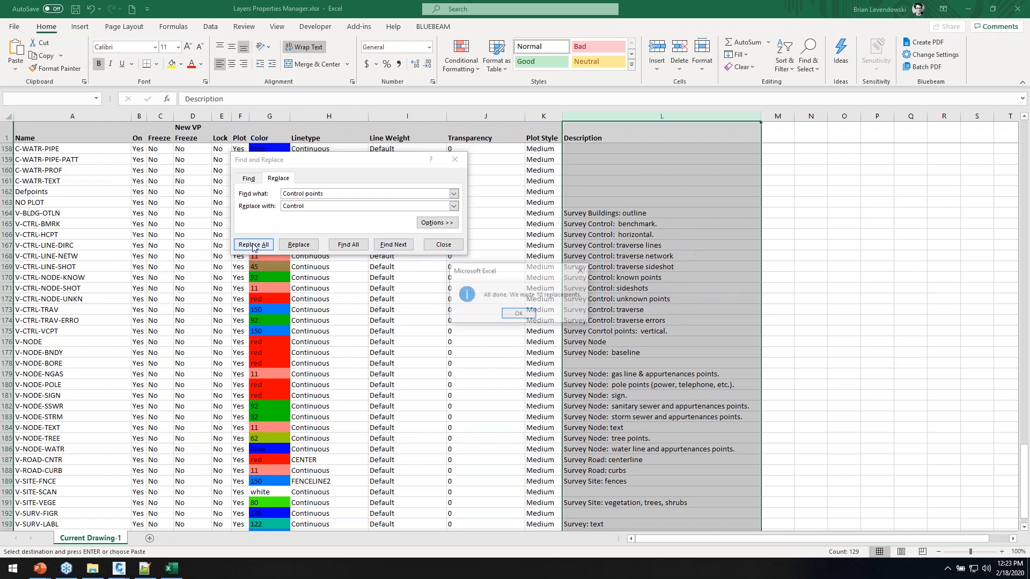
{"action": "left_click", "coordinate": [516, 315]}
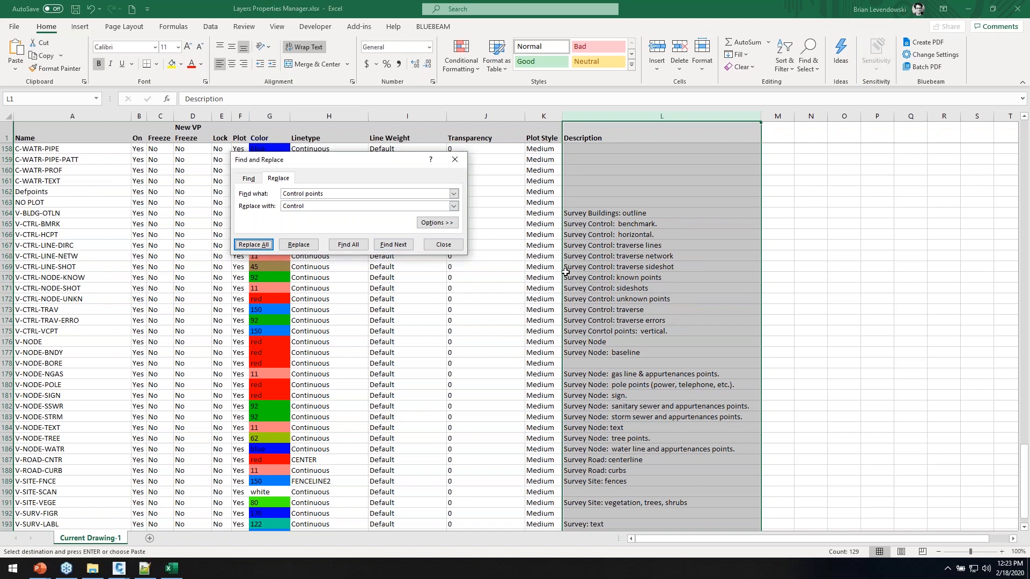
{"action": "left_click", "coordinate": [443, 245]}
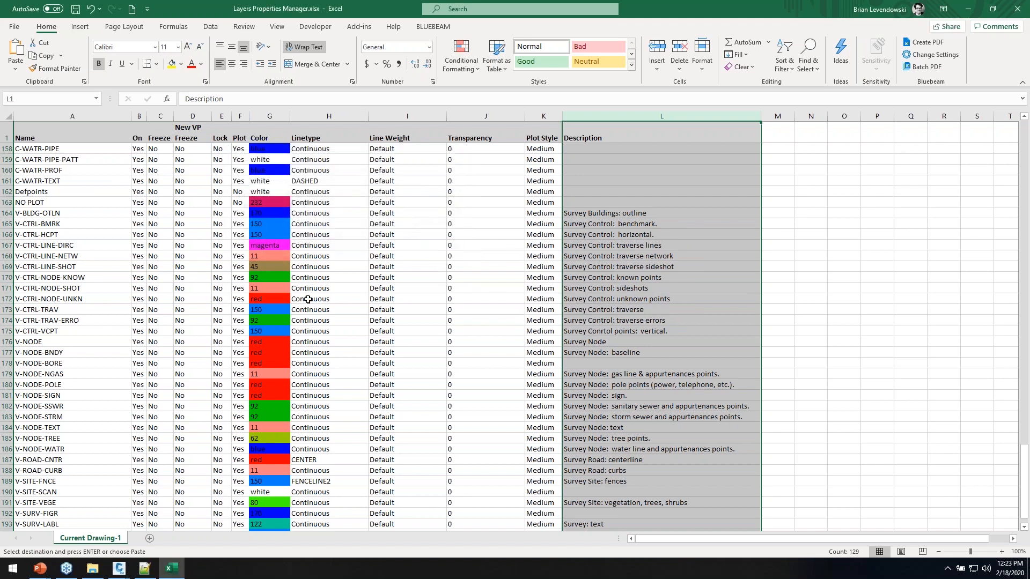
{"action": "left_click", "coordinate": [90, 342]}
{"action": "scroll", "coordinate": [102, 327], "scroll_direction": "down", "scroll_amount": 2}
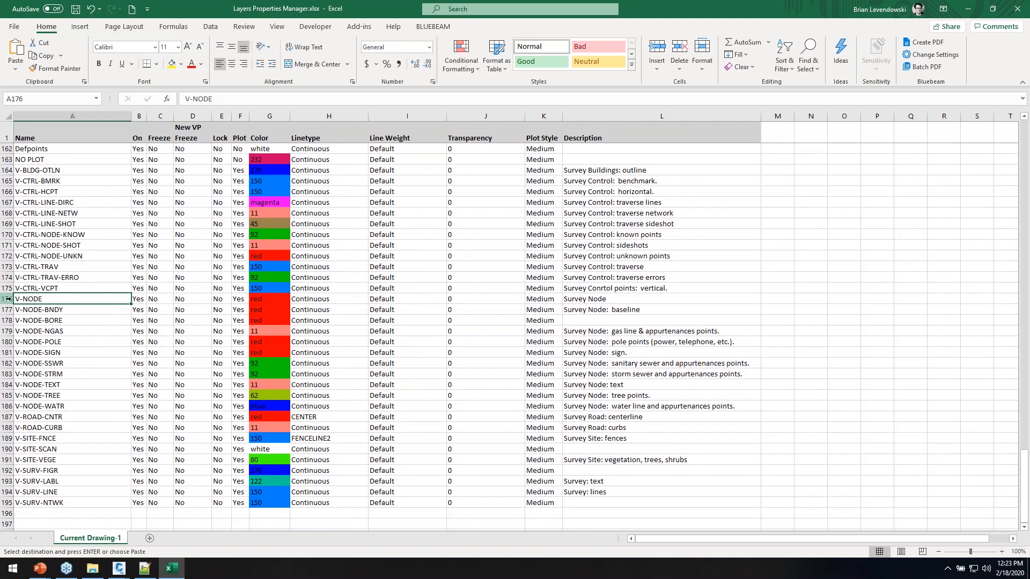
{"action": "left_click", "coordinate": [8, 309]}
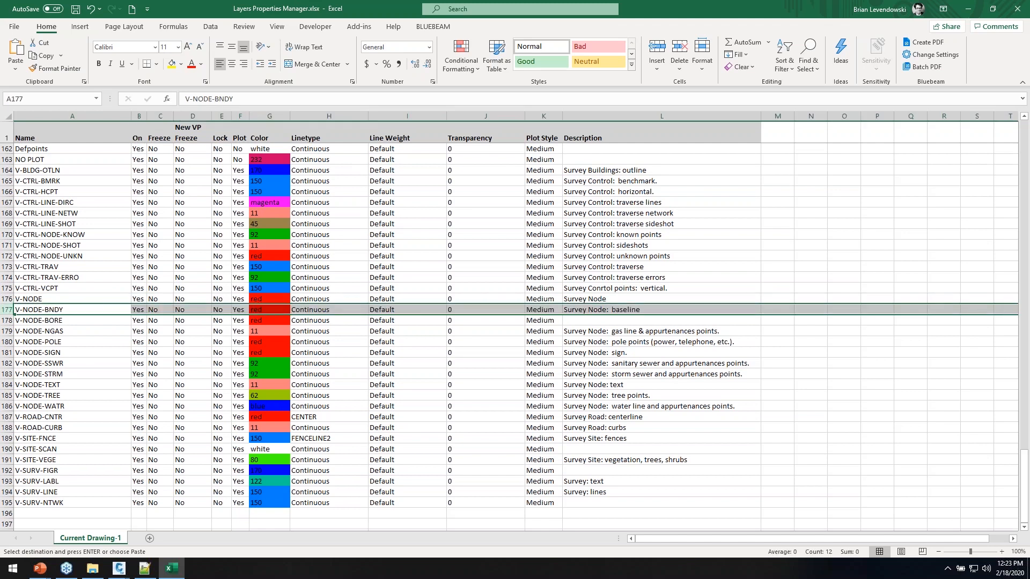
{"action": "left_click", "coordinate": [8, 406], "text": "shift"}
{"action": "right_click", "coordinate": [68, 373]}
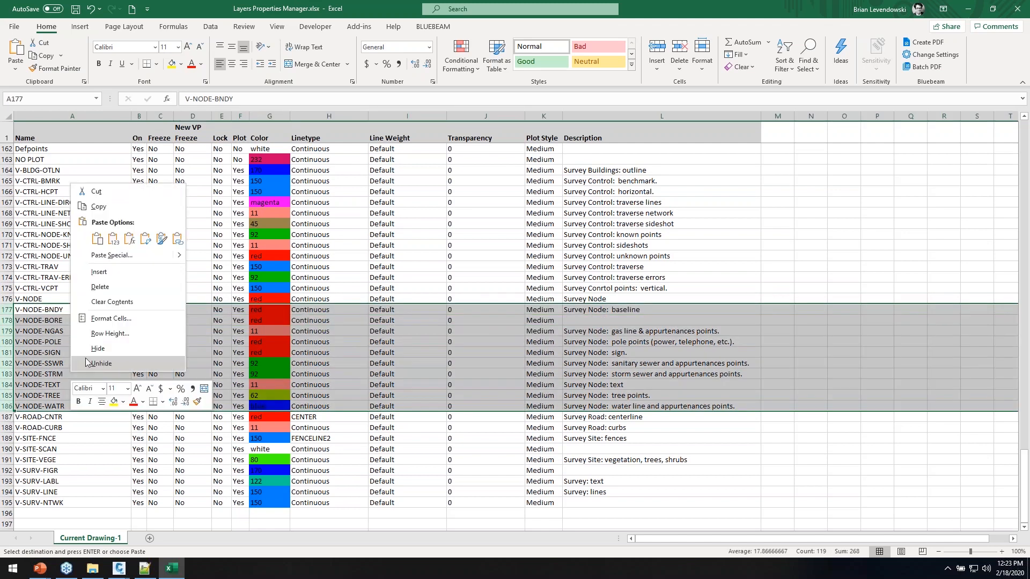
{"action": "left_click", "coordinate": [99, 288]}
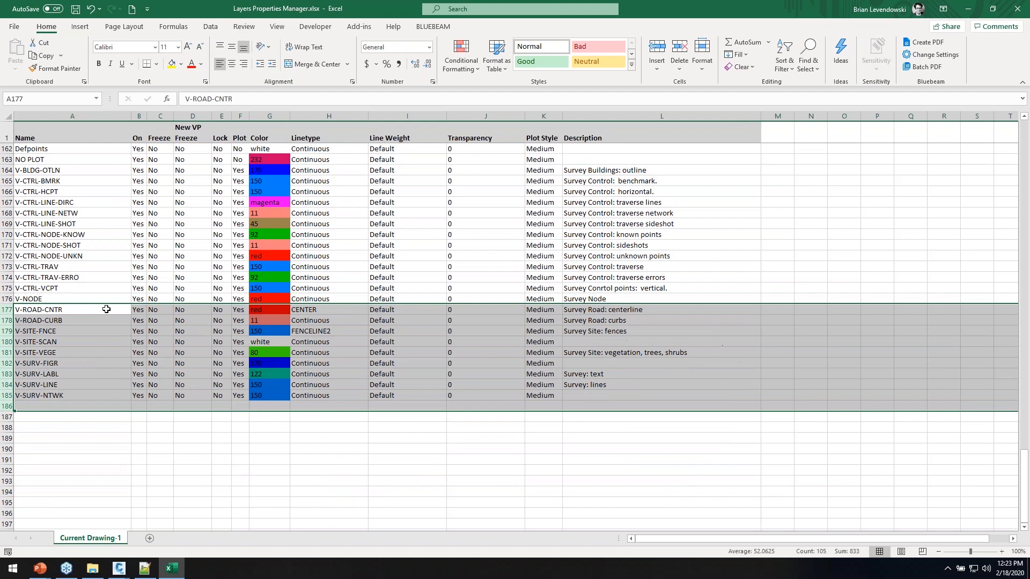
{"action": "left_click", "coordinate": [51, 311]}
{"action": "left_click", "coordinate": [76, 9]}
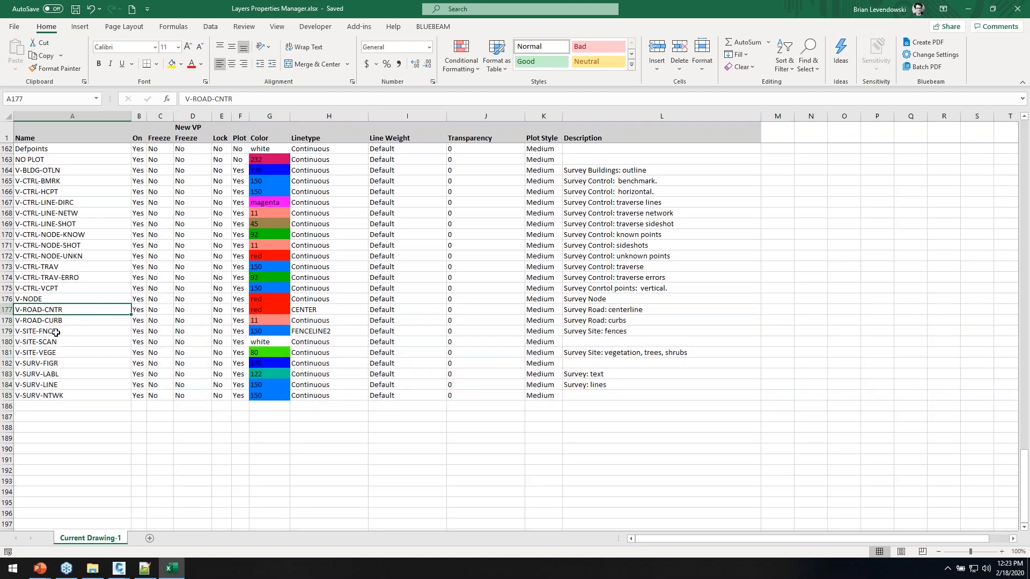
{"action": "left_click", "coordinate": [76, 299]}
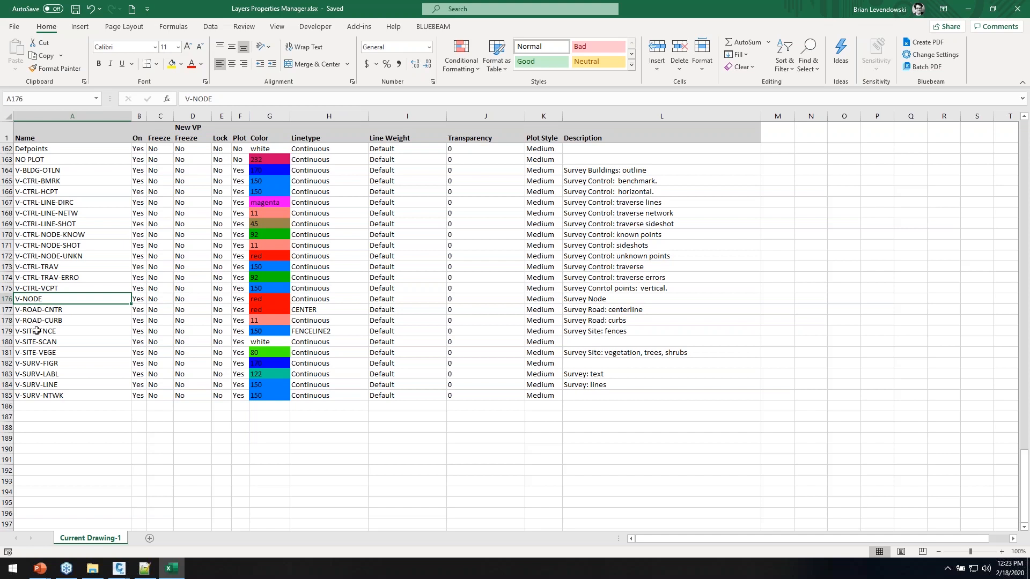
Fill colour 92 from row 100 down through row 106
{"action": "scroll", "coordinate": [68, 306], "scroll_direction": "up", "scroll_amount": 20}
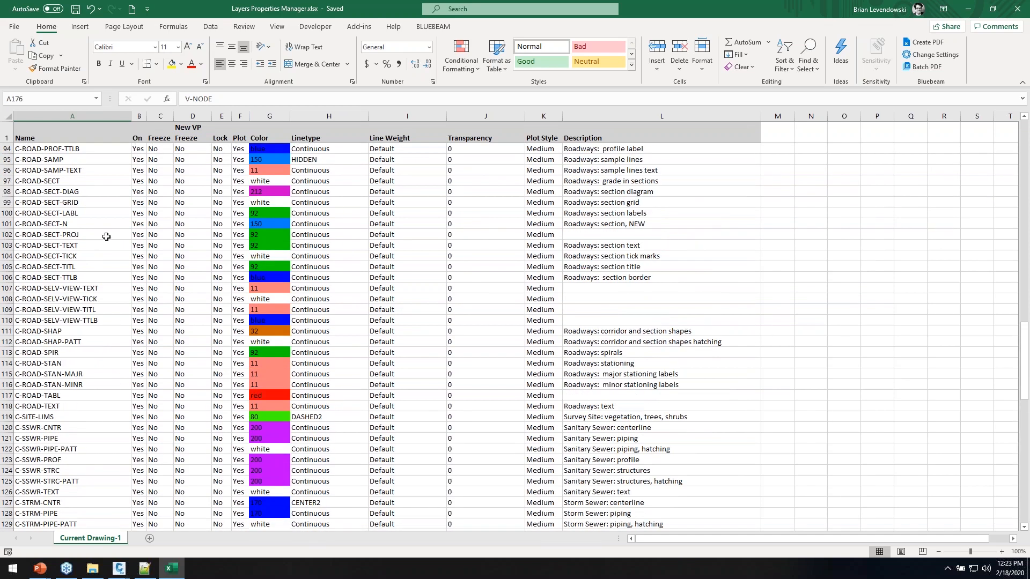
{"action": "left_click", "coordinate": [283, 214]}
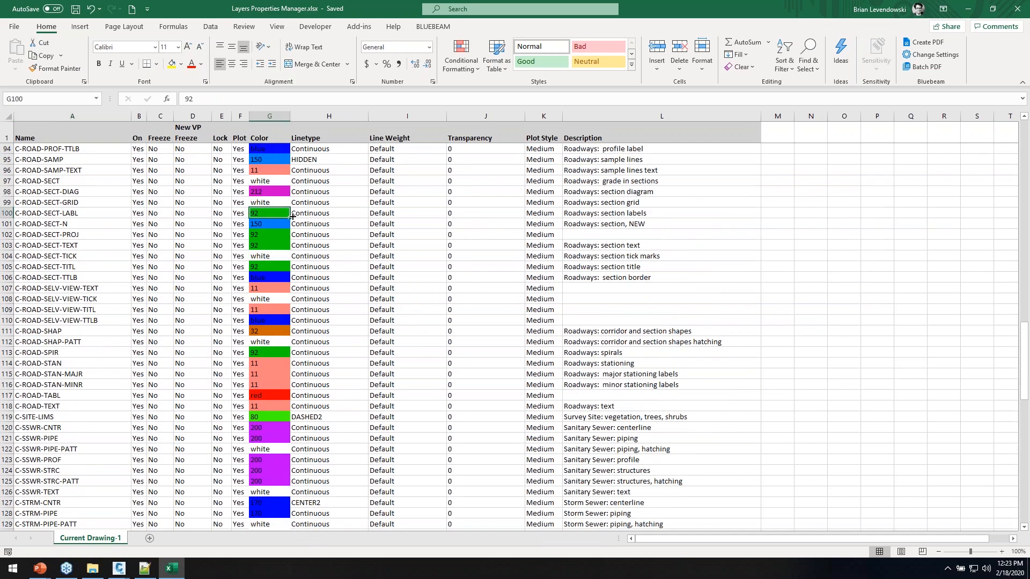
{"action": "left_click_drag", "start_coordinate": [290, 217], "coordinate": [292, 281]}
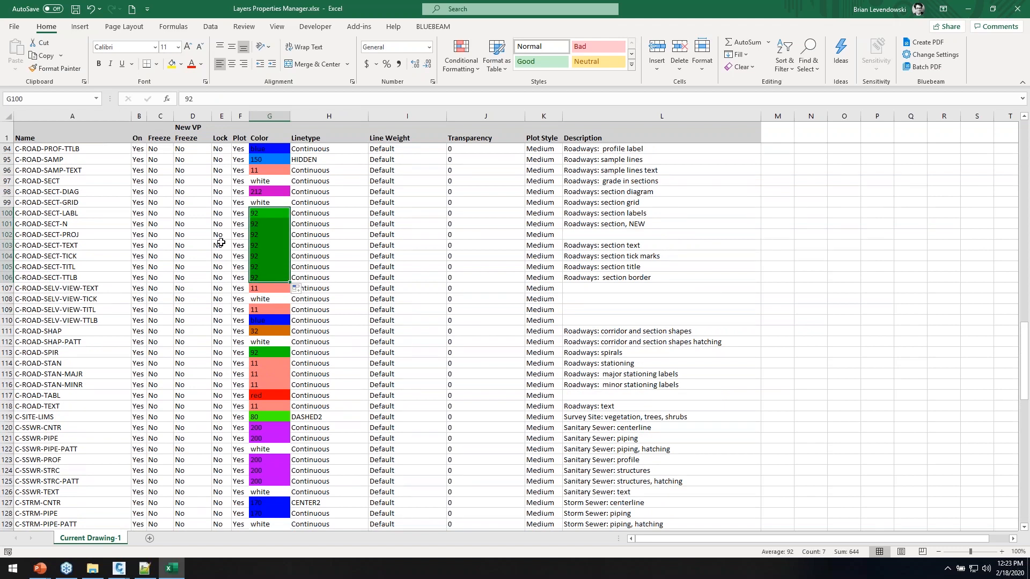
Fill the HIDDEN linetype from row 95 down through row 102
{"action": "left_click", "coordinate": [360, 159]}
{"action": "left_click_drag", "start_coordinate": [368, 165], "coordinate": [370, 236]}
{"action": "left_click", "coordinate": [59, 288]}
{"action": "scroll", "coordinate": [67, 260], "scroll_direction": "up", "scroll_amount": 12}
{"action": "scroll", "coordinate": [66, 261], "scroll_direction": "up", "scroll_amount": 19}
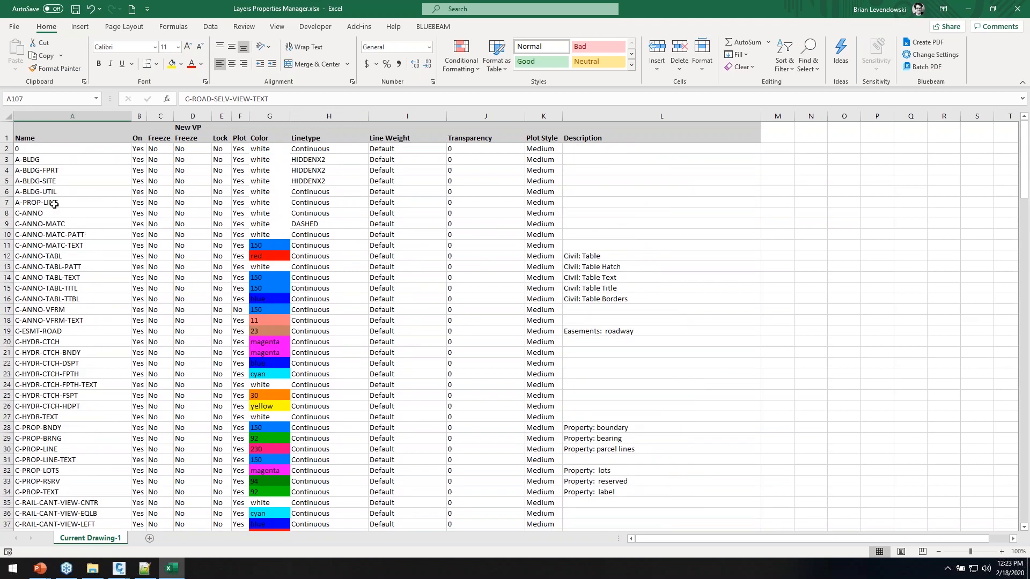
Insert a copy of the C-ANNO row at row 9, rename it C-ANNO-SITE, and save
{"action": "left_click", "coordinate": [8, 170]}
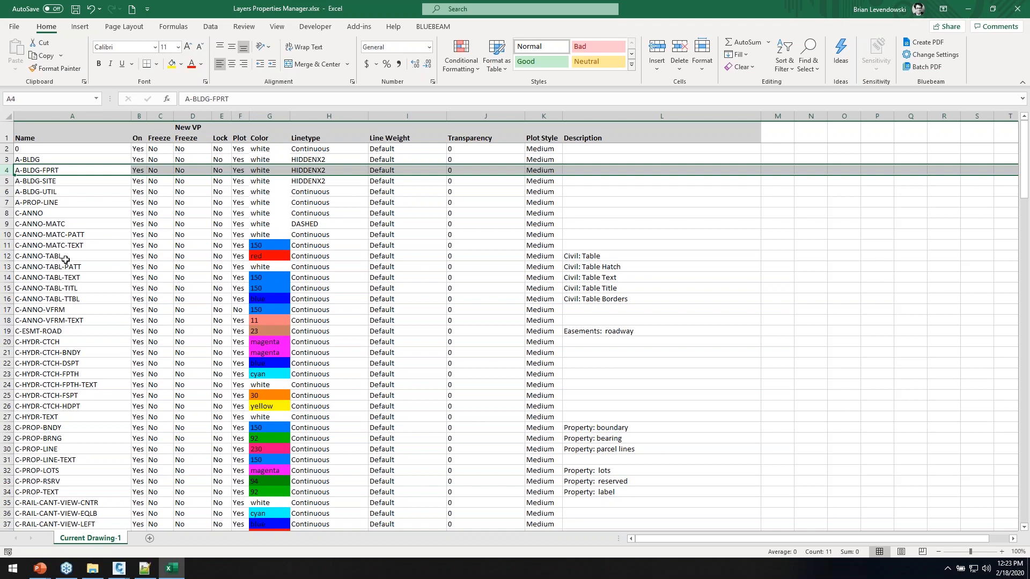
{"action": "left_click", "coordinate": [8, 213]}
{"action": "key", "text": "ctrl+c"}
{"action": "right_click", "coordinate": [8, 224]}
{"action": "left_click", "coordinate": [47, 313]}
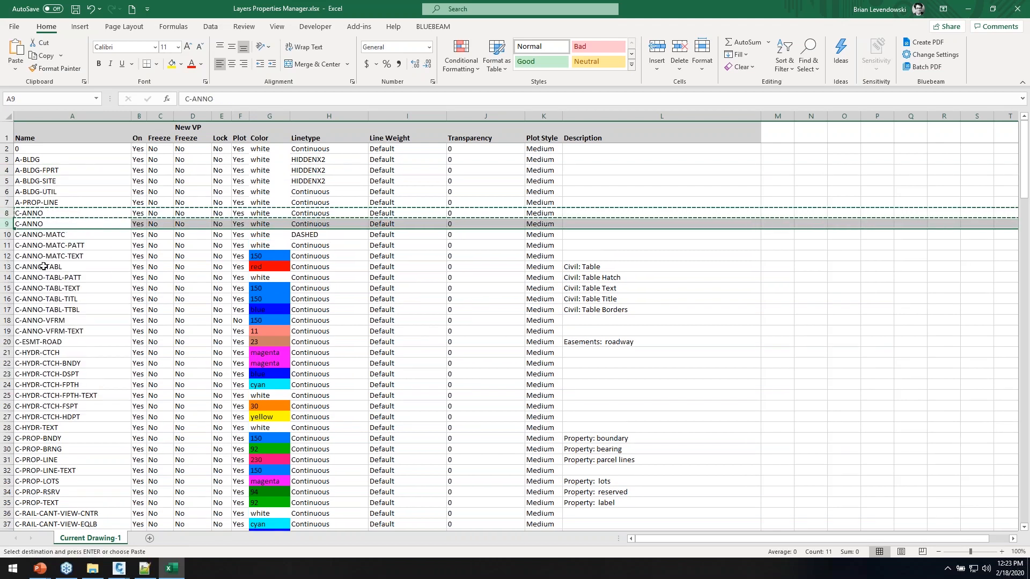
{"action": "double_click", "coordinate": [48, 224]}
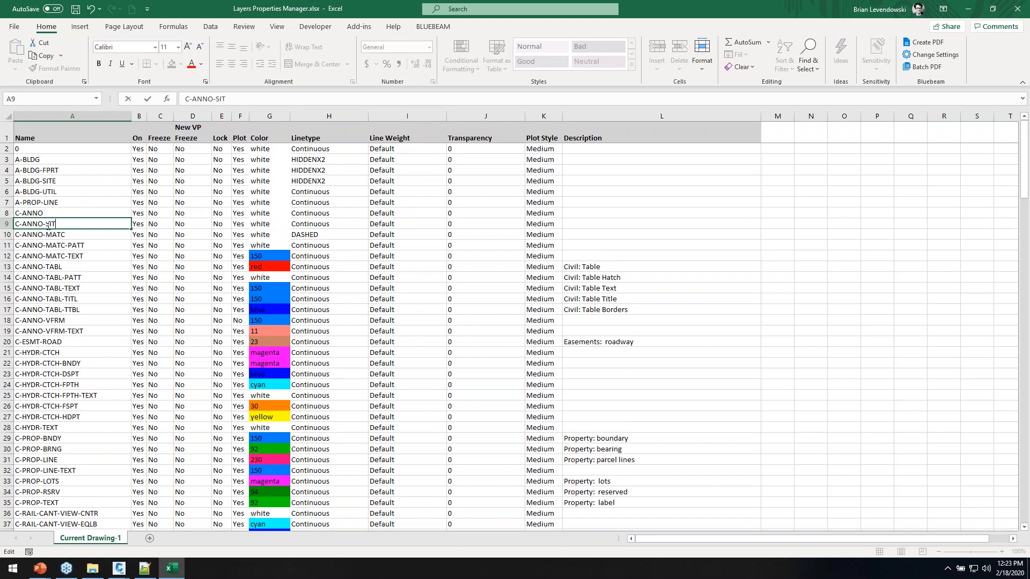
{"action": "type", "text": "-SITE"}
{"action": "key", "text": "Return"}
{"action": "left_click", "coordinate": [72, 220]}
{"action": "left_click", "coordinate": [76, 9]}
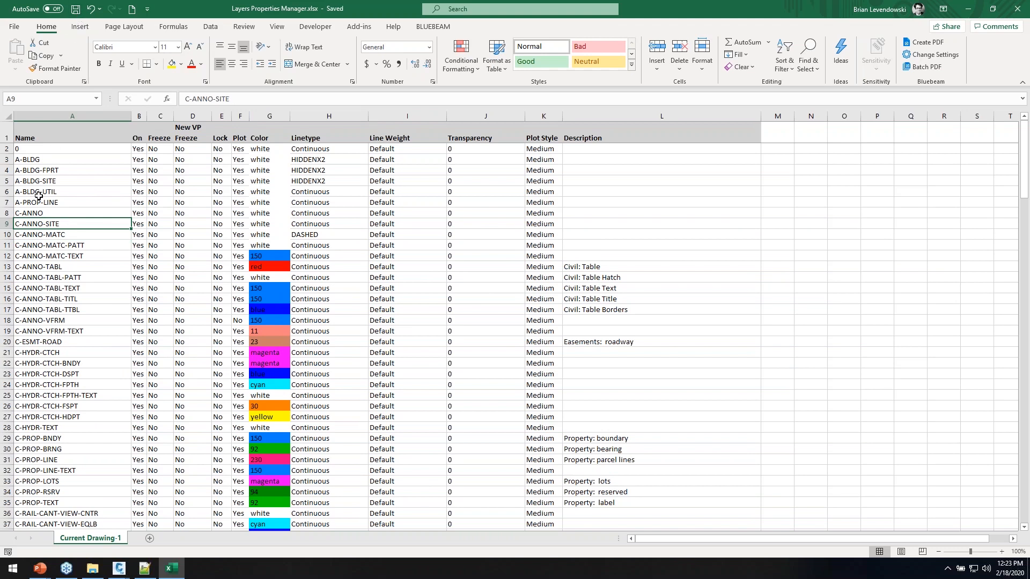
Insert another duplicate C-ANNO row above C-ANNO-SITE and save the workbook again
{"action": "left_click", "coordinate": [7, 213]}
{"action": "key", "text": "ctrl+c"}
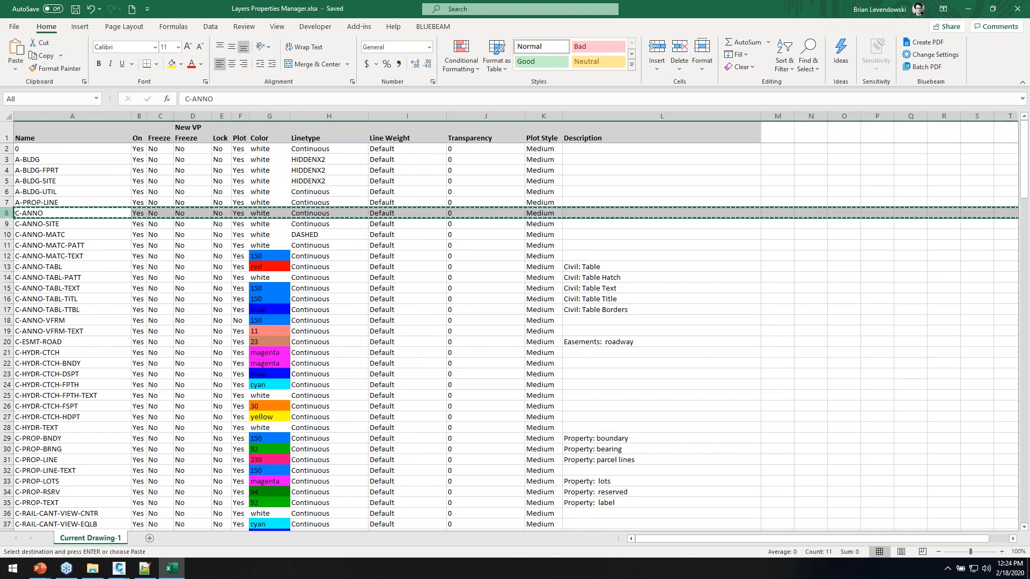
{"action": "right_click", "coordinate": [7, 223]}
{"action": "left_click", "coordinate": [50, 313]}
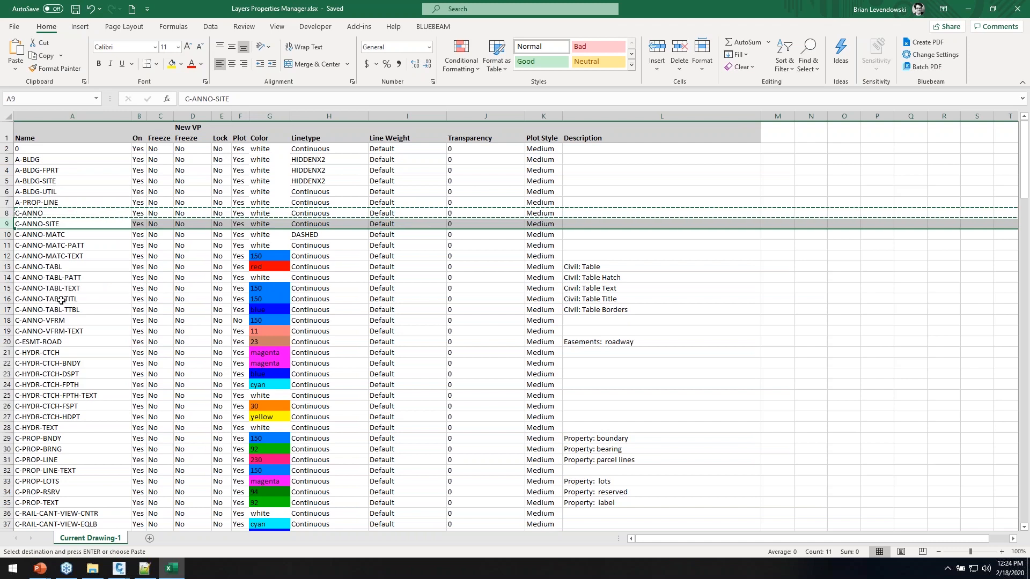
{"action": "left_click", "coordinate": [44, 233]}
{"action": "left_click", "coordinate": [52, 222]}
{"action": "key", "text": "Escape"}
{"action": "left_click", "coordinate": [76, 9]}
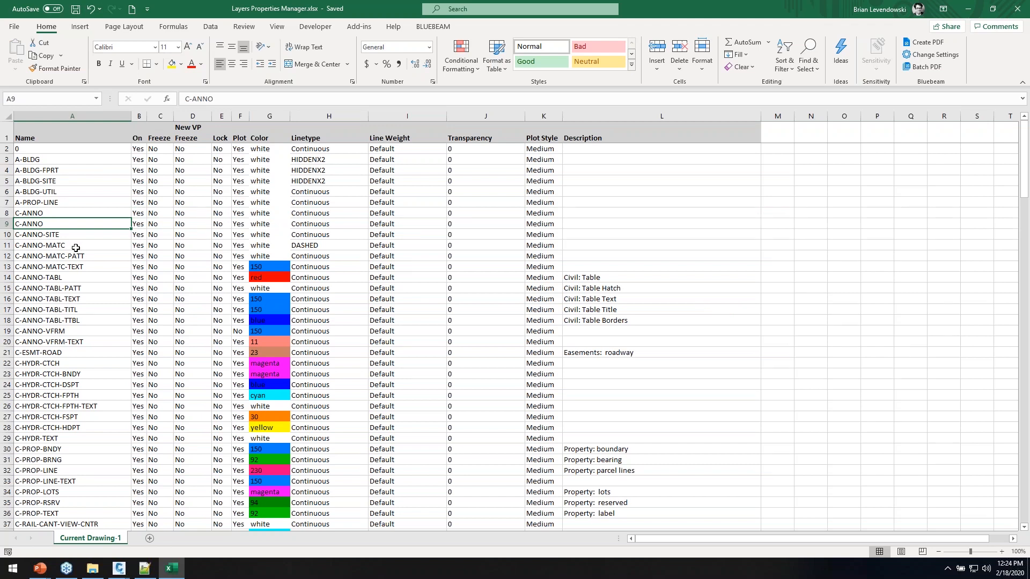
{"action": "key", "text": "alt+Tab"}
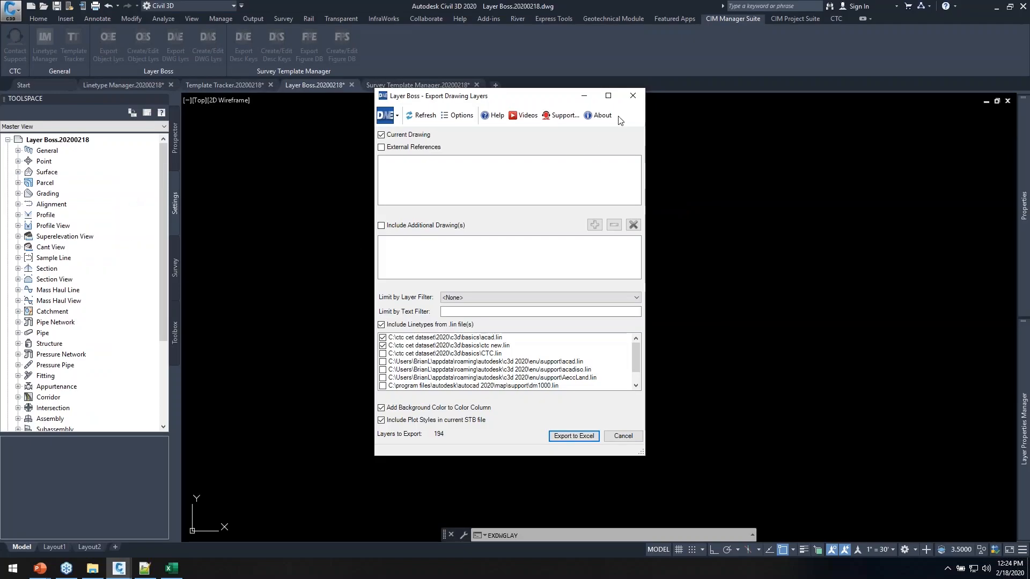
Close the export dialog and point the sync at Layers Properties Manager.xlsx with <Current Drawing> as target
{"action": "left_click", "coordinate": [632, 96]}
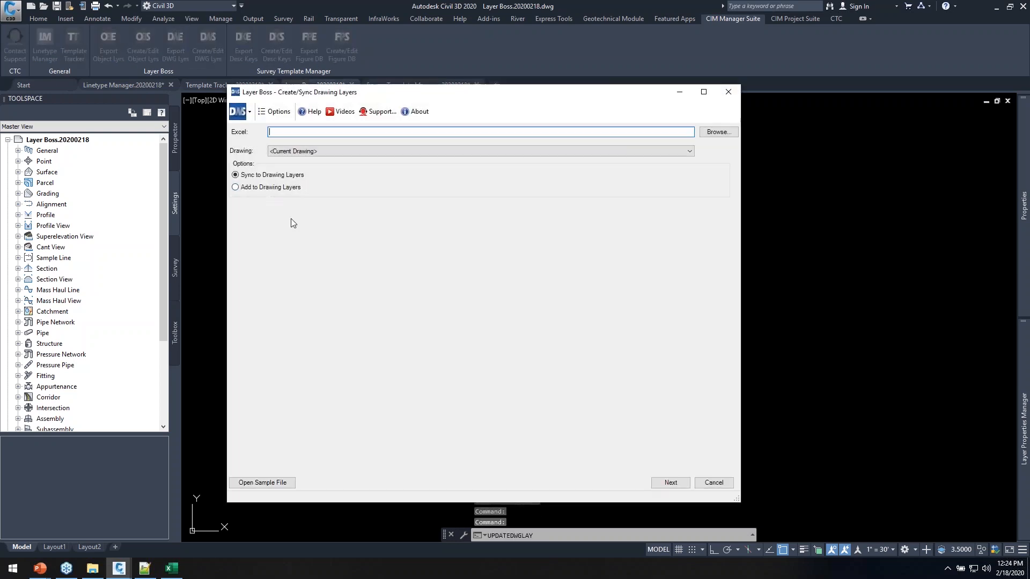
{"action": "left_click_drag", "start_coordinate": [423, 93], "coordinate": [472, 118]}
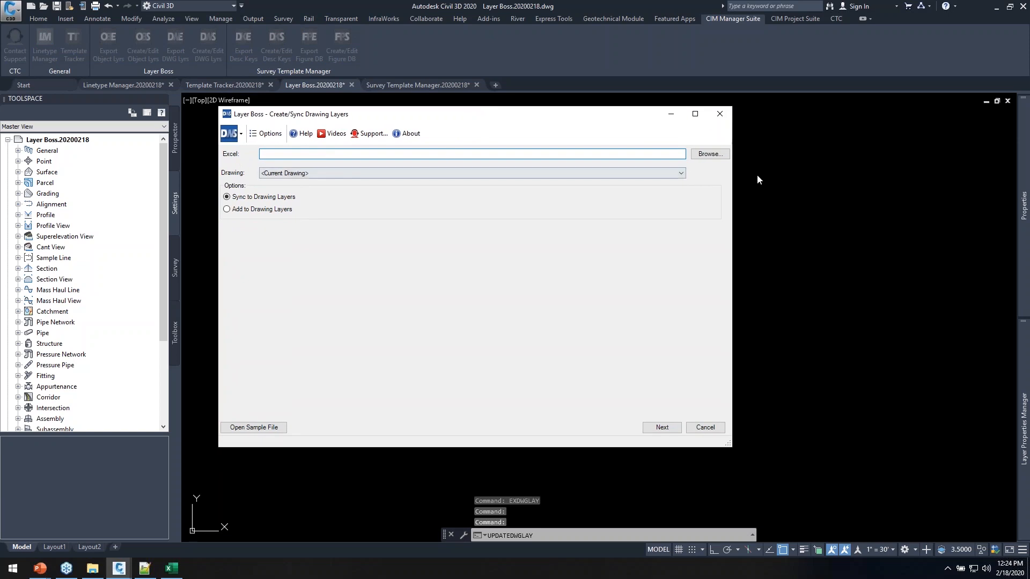
{"action": "left_click", "coordinate": [709, 154]}
{"action": "left_click", "coordinate": [415, 199]}
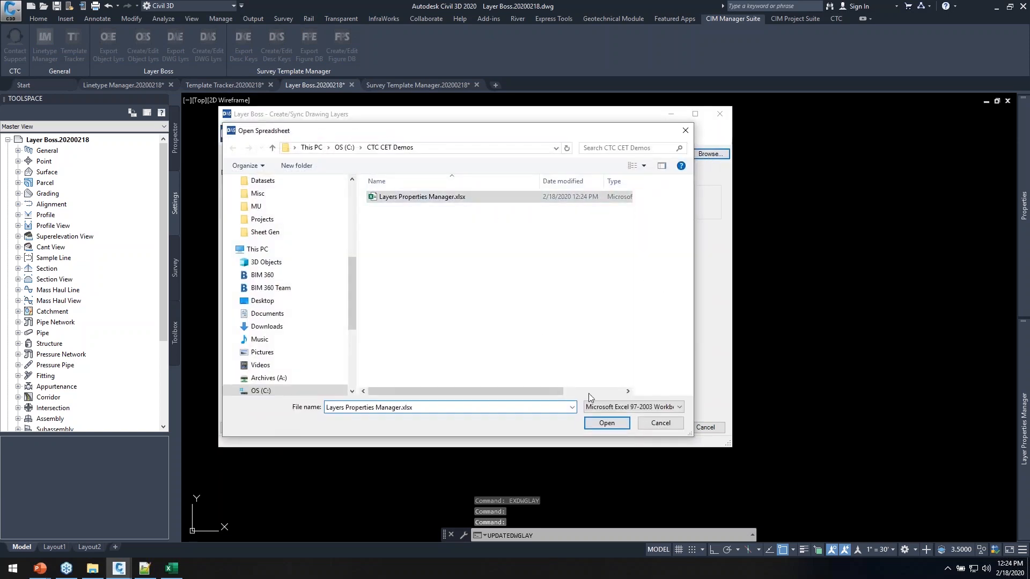
{"action": "left_click", "coordinate": [605, 421]}
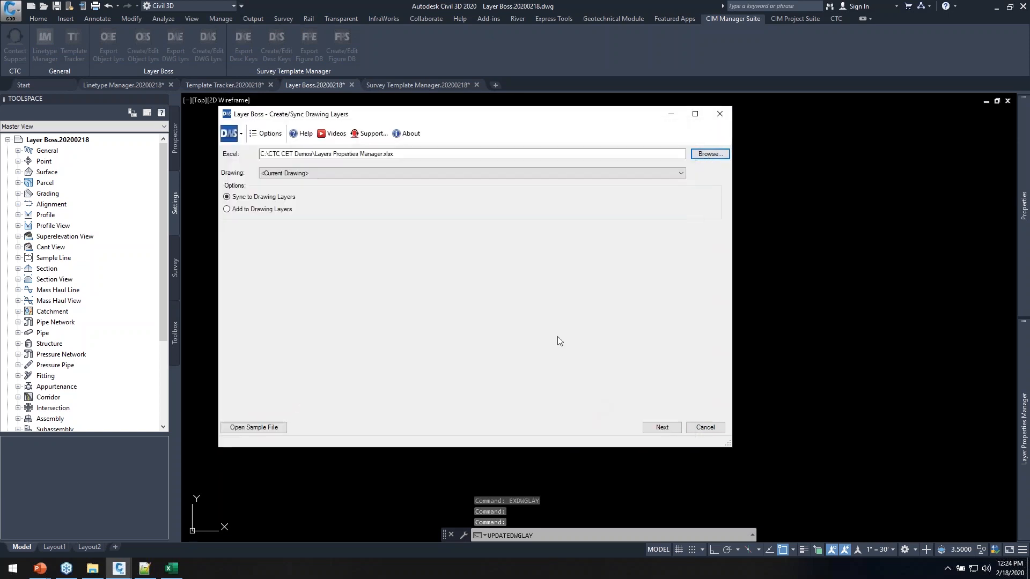
{"action": "left_click", "coordinate": [296, 173]}
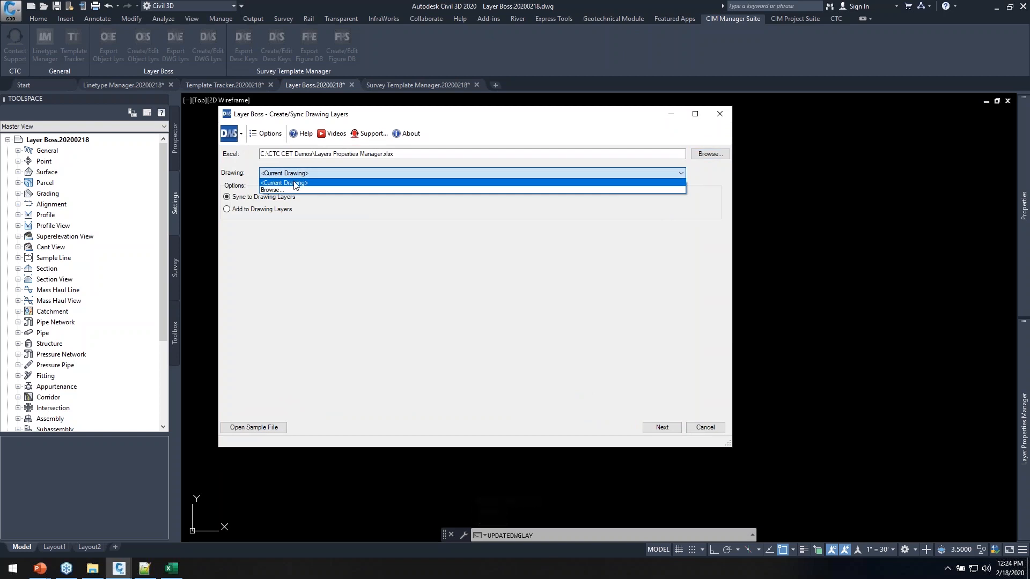
{"action": "left_click", "coordinate": [299, 284]}
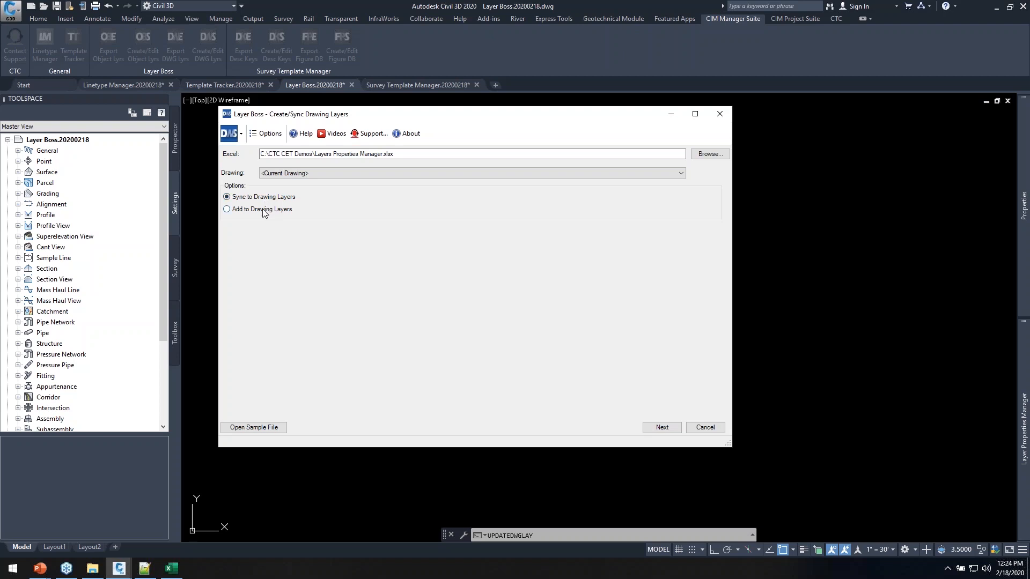
{"action": "key", "text": "ctrl"}
Run the comparison, maximize its window, and collapse the New Layers and Updated Layers panels
{"action": "left_click", "coordinate": [661, 427]}
{"action": "left_click", "coordinate": [696, 114]}
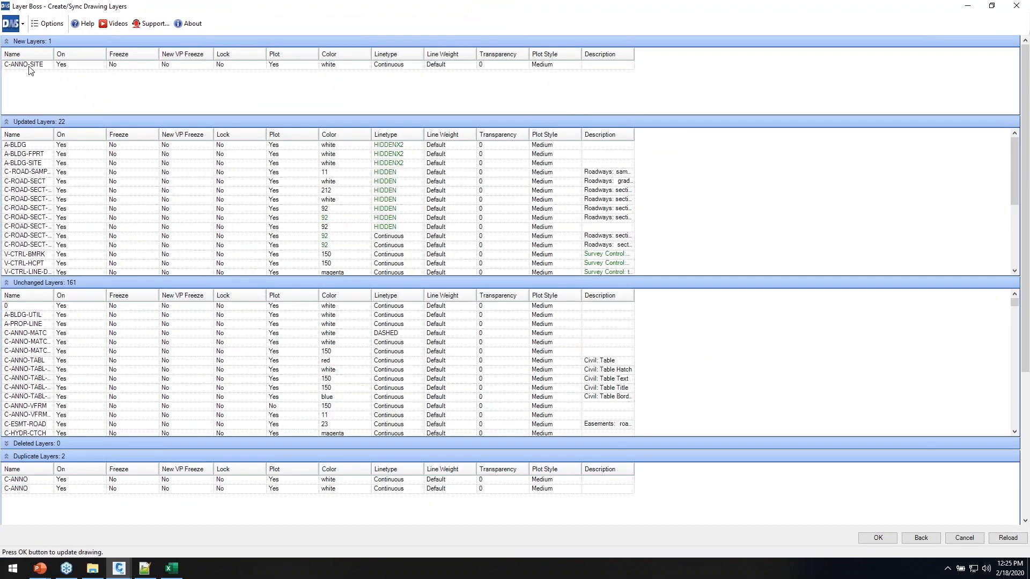
{"action": "left_click", "coordinate": [6, 41]}
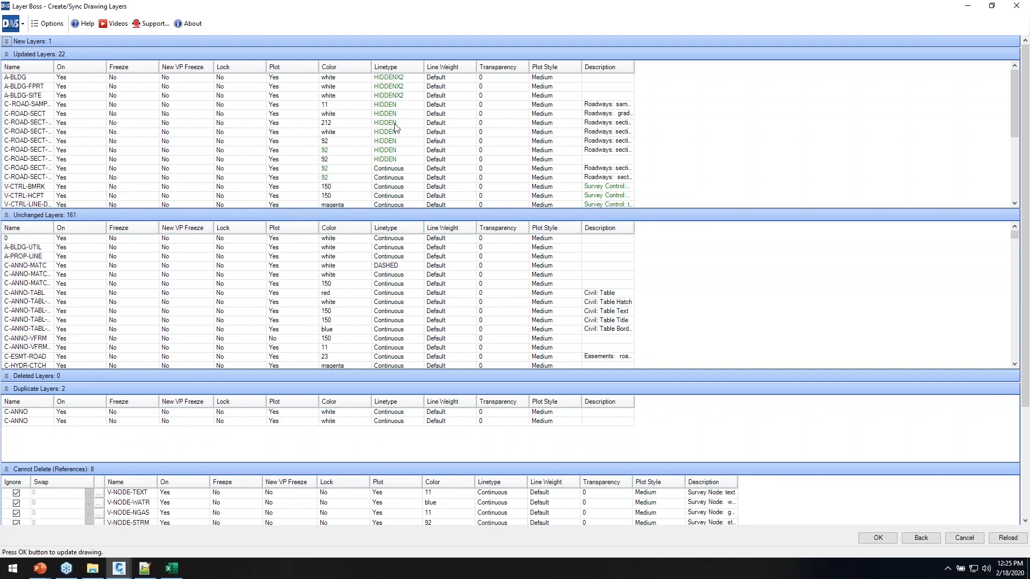
{"action": "left_click", "coordinate": [7, 54]}
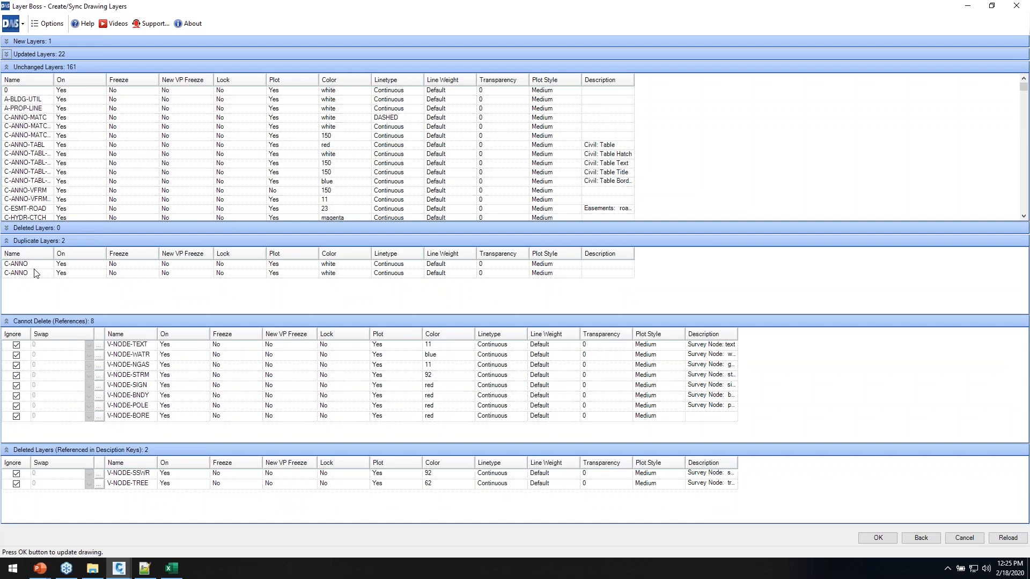
{"action": "key", "text": "alt+Tab"}
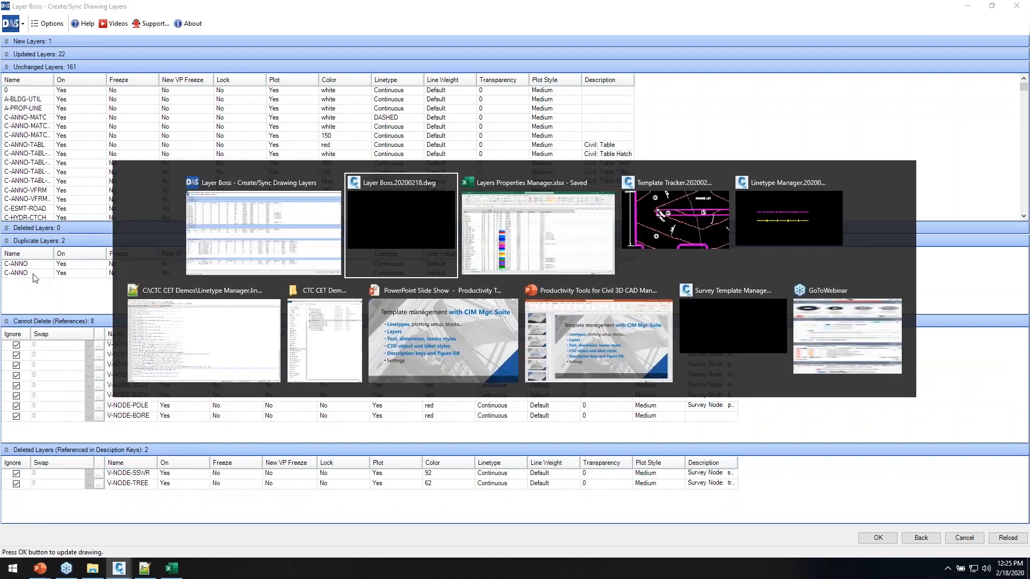
Delete the duplicate C-ANNO row, save the workbook, and reload the Layer Boss comparison
{"action": "left_click", "coordinate": [520, 219]}
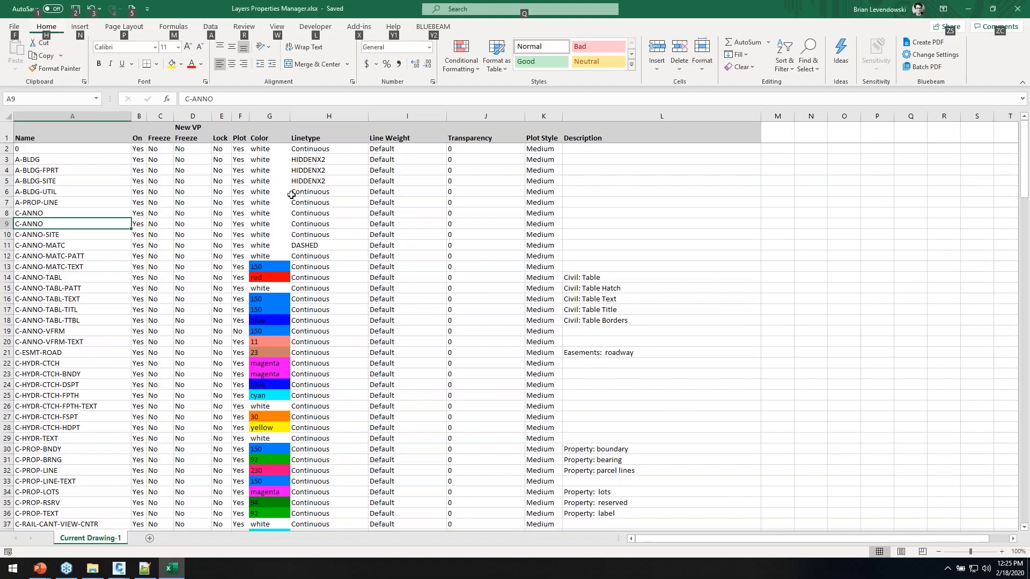
{"action": "left_click", "coordinate": [7, 222]}
{"action": "right_click", "coordinate": [8, 224]}
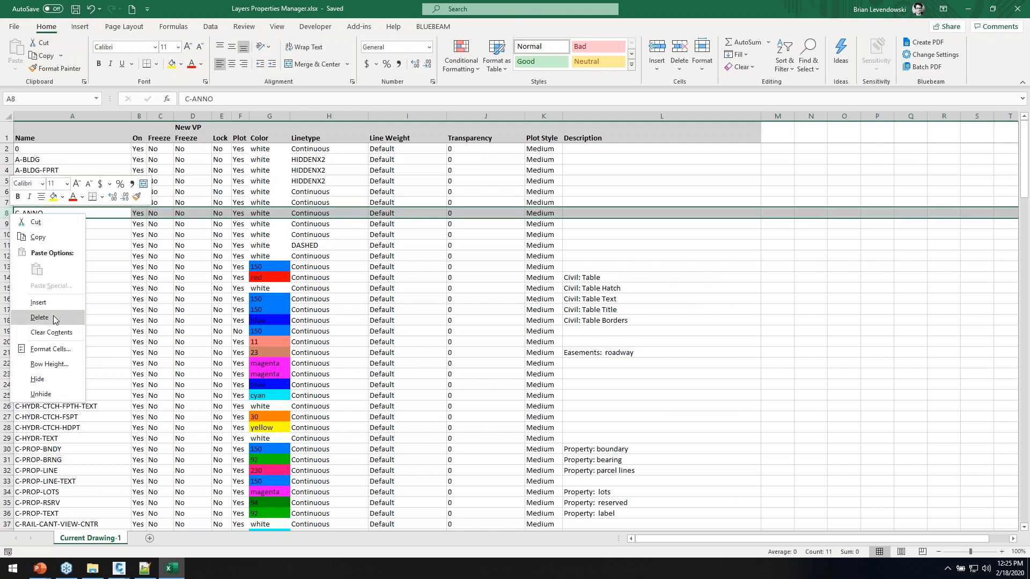
{"action": "left_click", "coordinate": [24, 314]}
{"action": "left_click", "coordinate": [57, 224]}
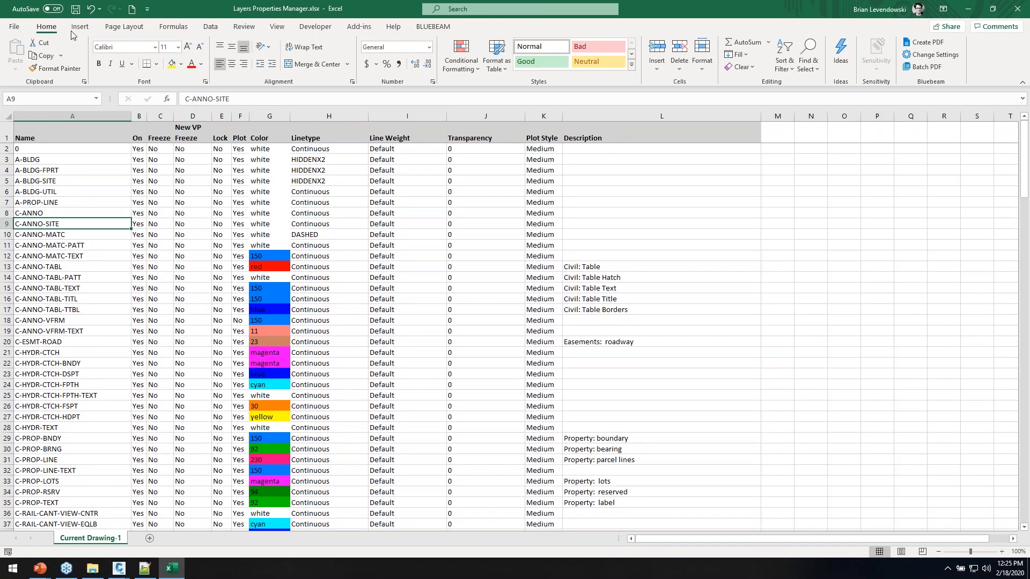
{"action": "left_click", "coordinate": [76, 10]}
{"action": "key", "text": "alt+Tab"}
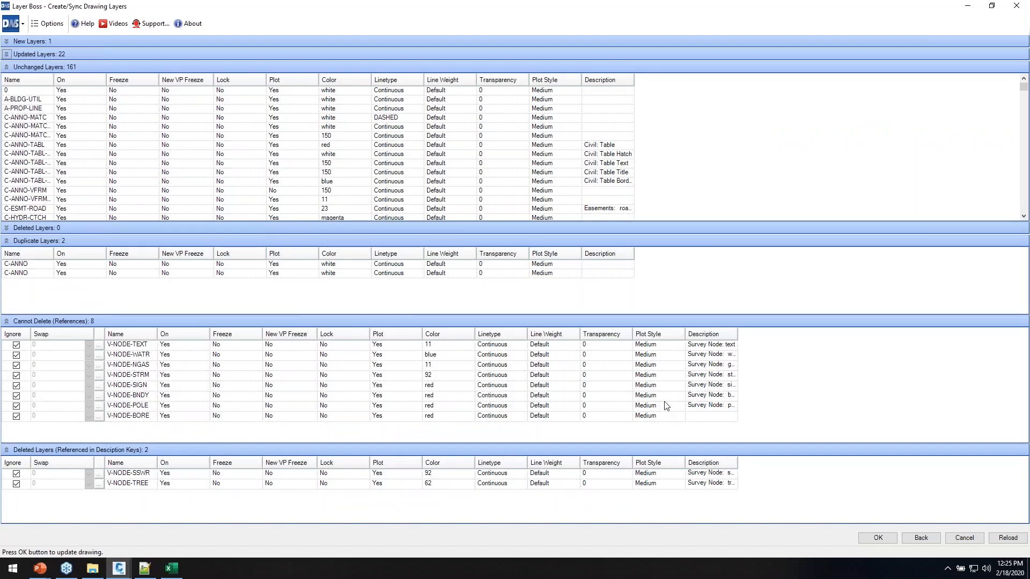
{"action": "left_click", "coordinate": [1008, 539]}
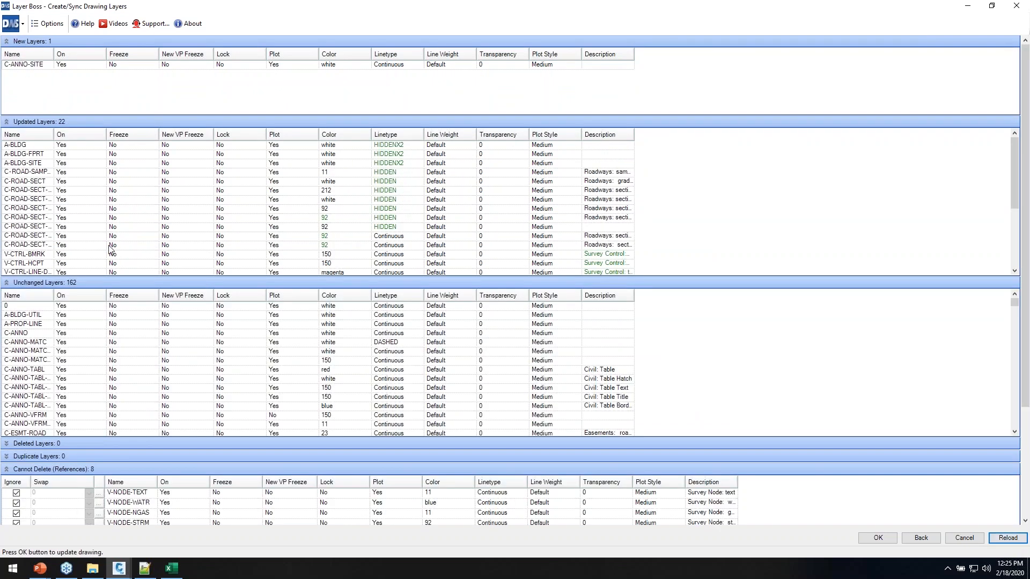
Review the sync lists, collapsing New, Updated and Unchanged, then select V-NODE-TEXT under Cannot Delete
{"action": "left_click", "coordinate": [7, 457]}
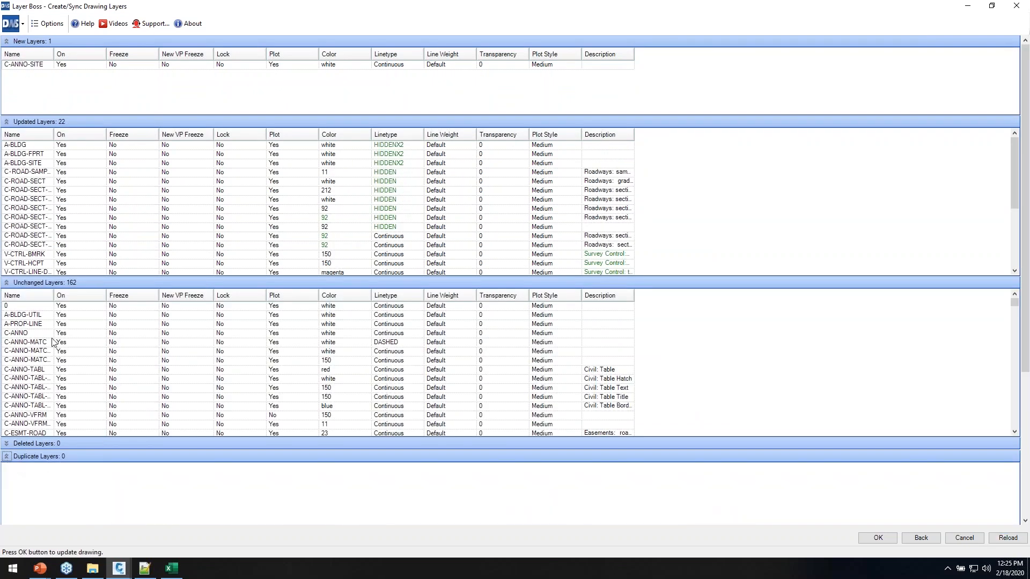
{"action": "left_click", "coordinate": [7, 41]}
{"action": "left_click", "coordinate": [7, 54]}
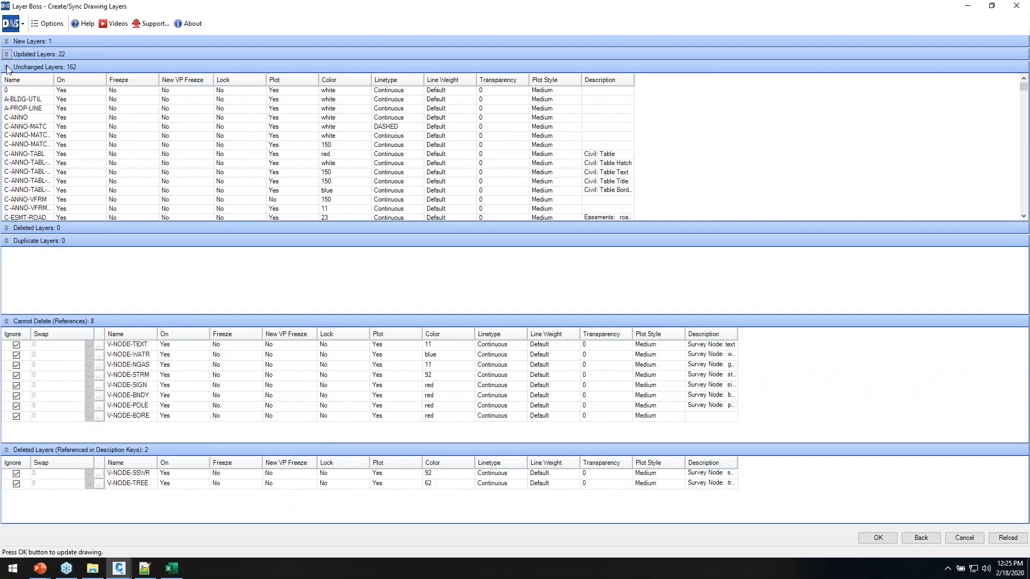
{"action": "left_click", "coordinate": [45, 101]}
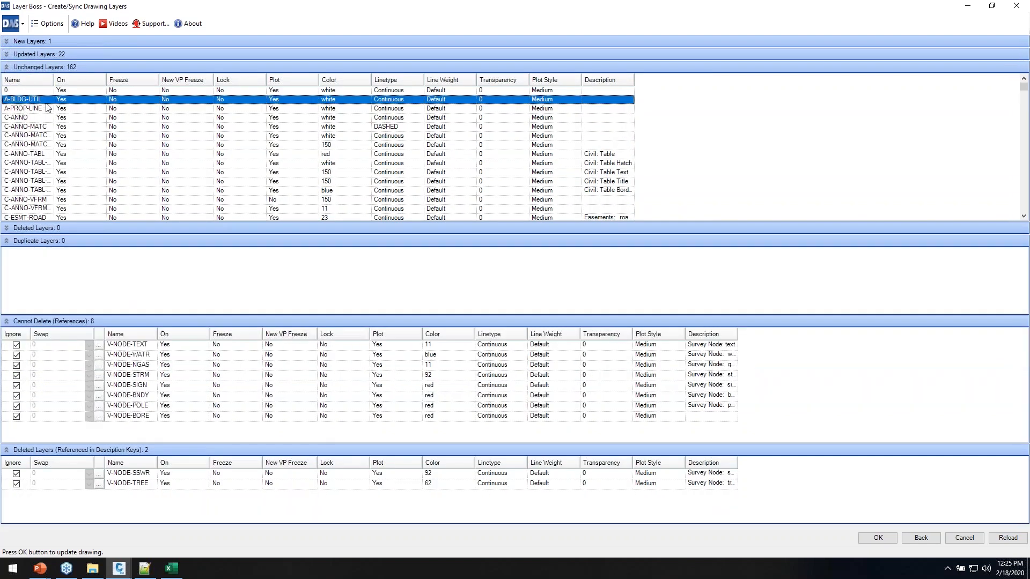
{"action": "scroll", "coordinate": [257, 133], "scroll_direction": "down", "scroll_amount": 9}
{"action": "left_click", "coordinate": [7, 66]}
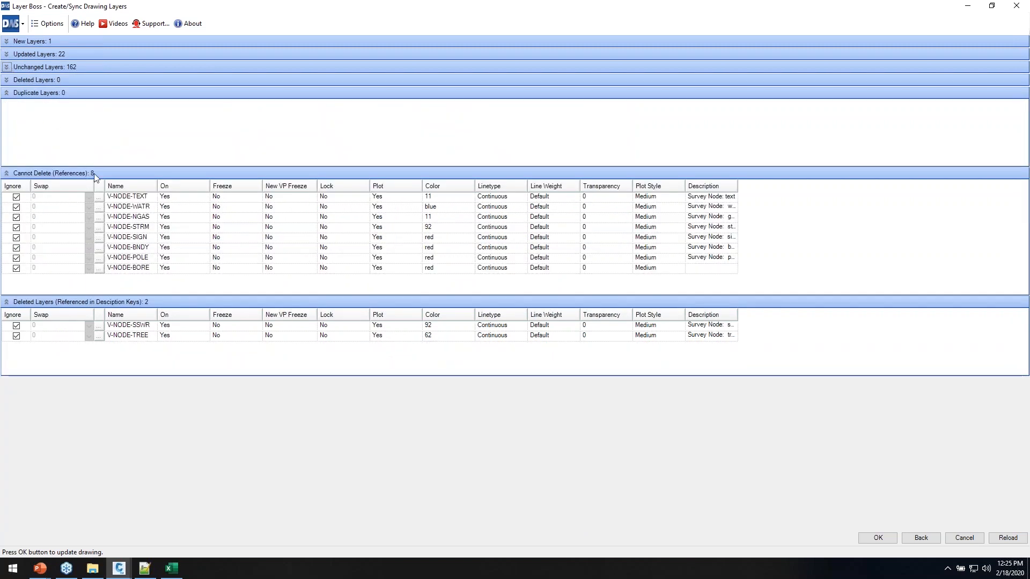
{"action": "left_click", "coordinate": [6, 80]}
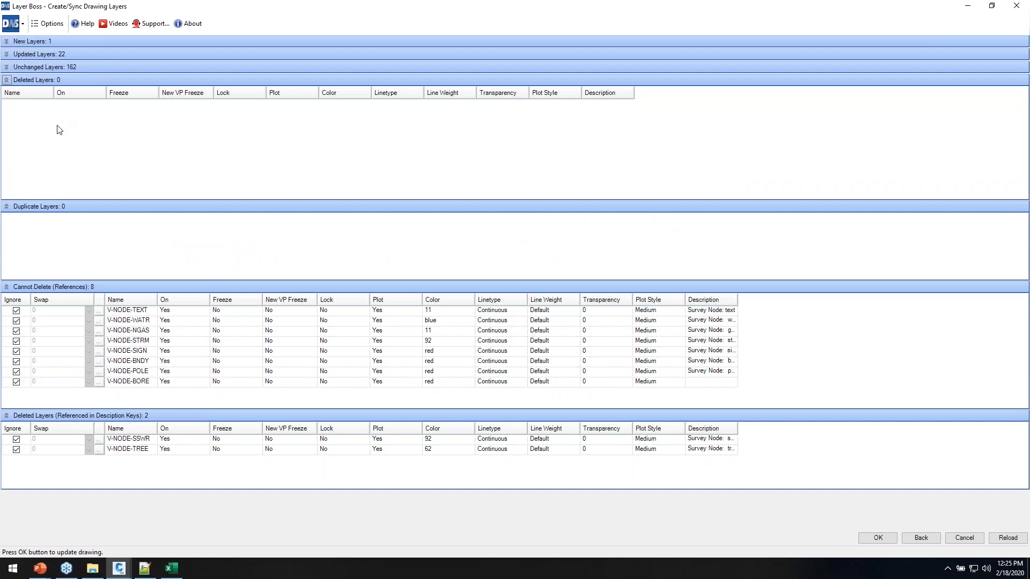
{"action": "left_click", "coordinate": [7, 81]}
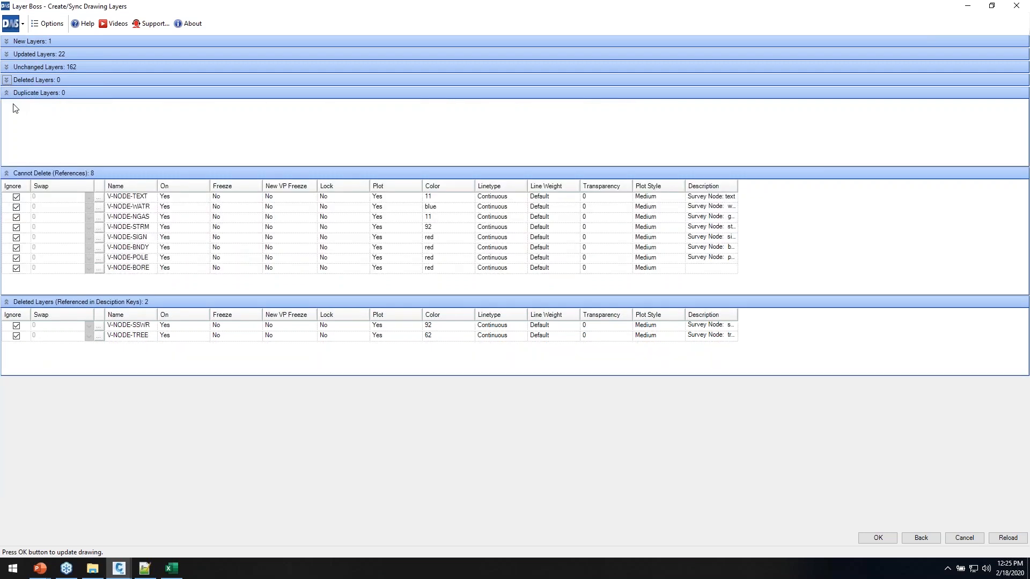
{"action": "left_click", "coordinate": [27, 199]}
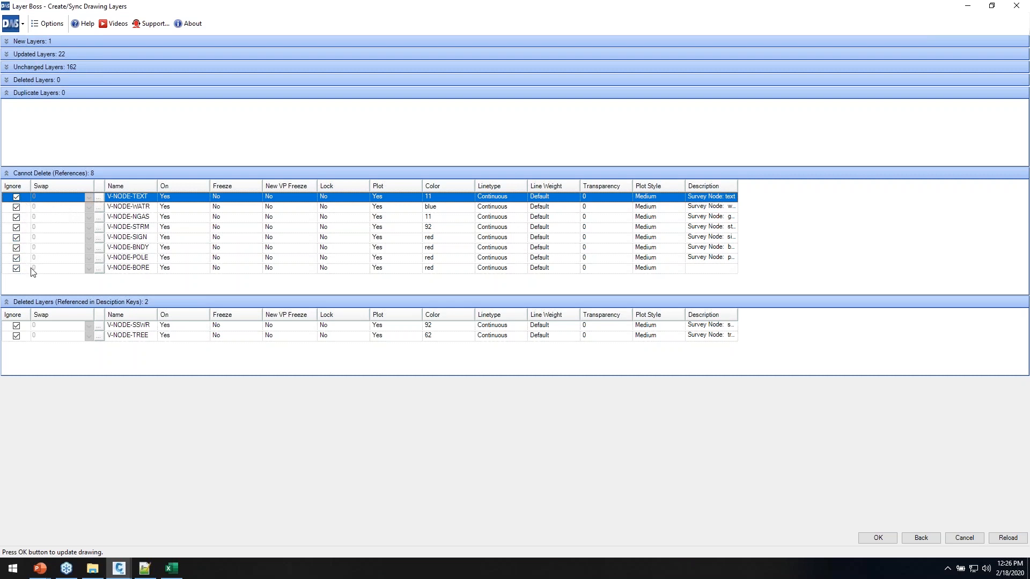
Un-ignore V-NODE-TEXT and open its swap-layer list, cancelling without choosing a layer
{"action": "left_click", "coordinate": [16, 197]}
{"action": "left_click", "coordinate": [98, 197]}
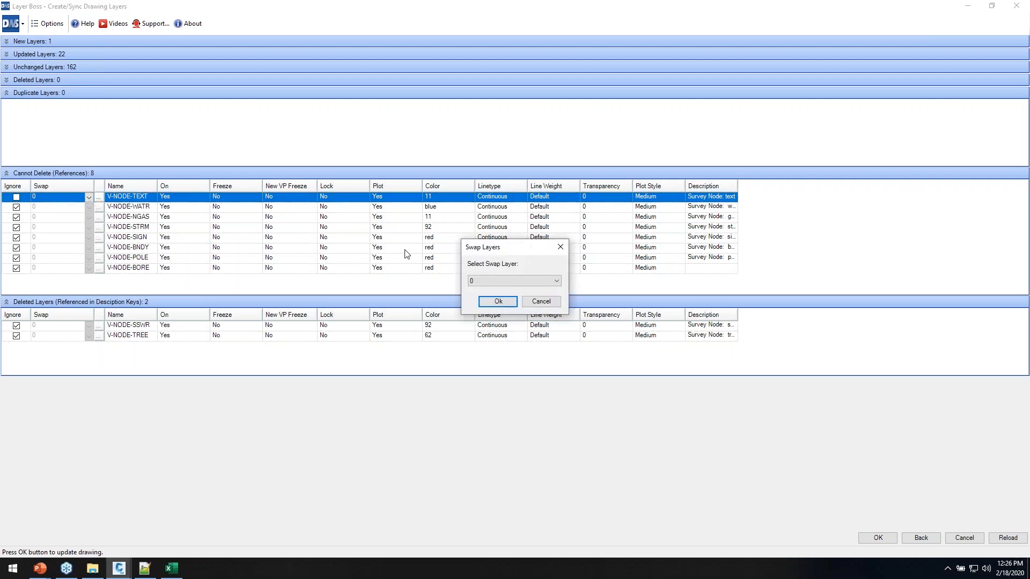
{"action": "left_click", "coordinate": [509, 281]}
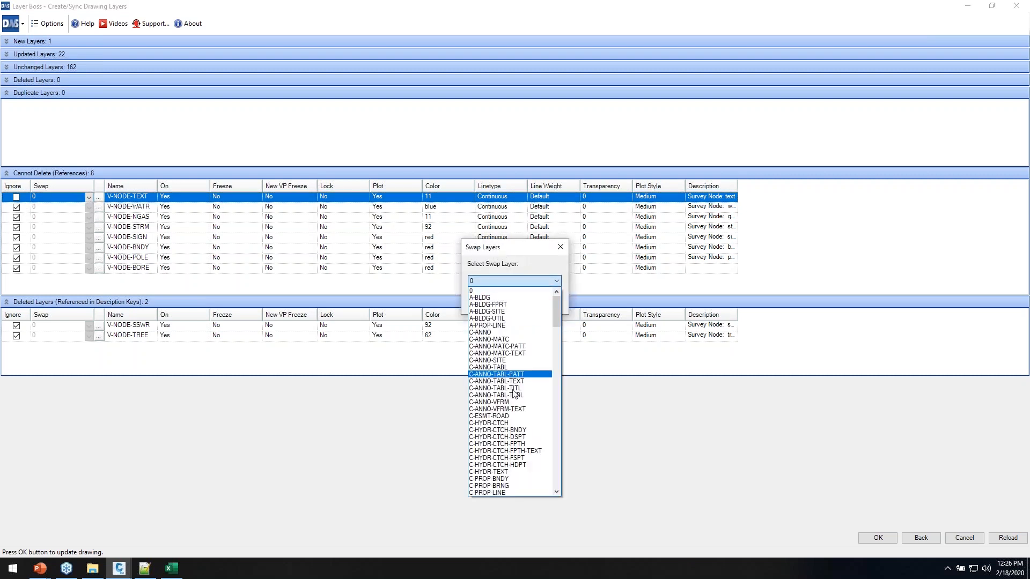
{"action": "left_click", "coordinate": [508, 252]}
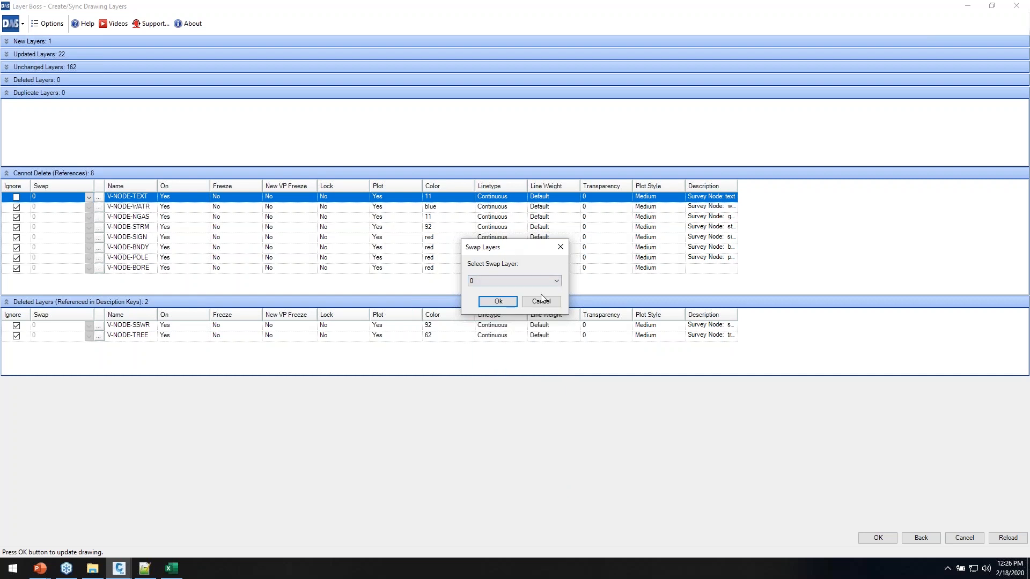
{"action": "left_click", "coordinate": [543, 300]}
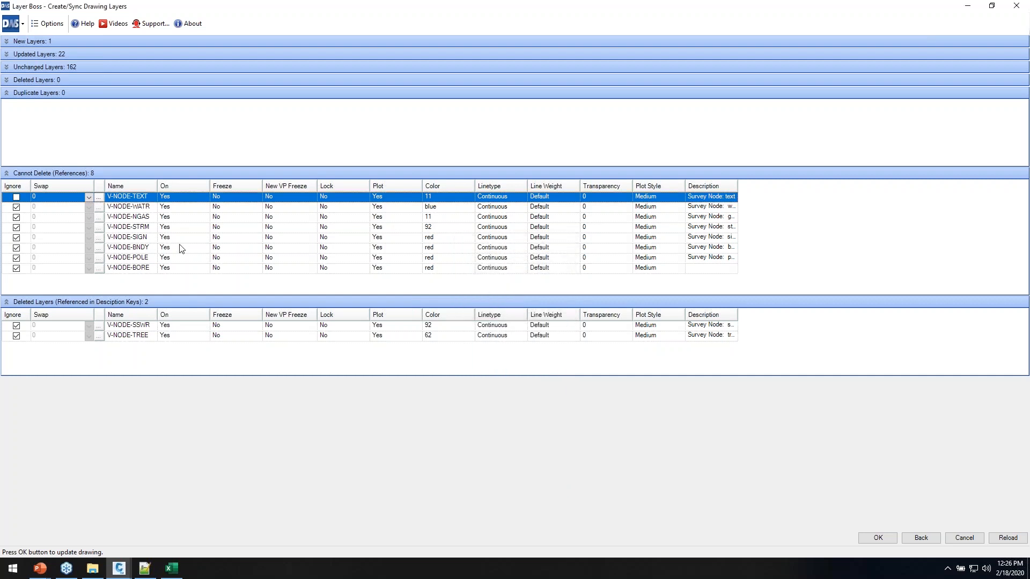
In Template Tracker, swap all eight point styles referencing V-NODE-TEXT onto V-NODE
{"action": "left_click", "coordinate": [99, 198]}
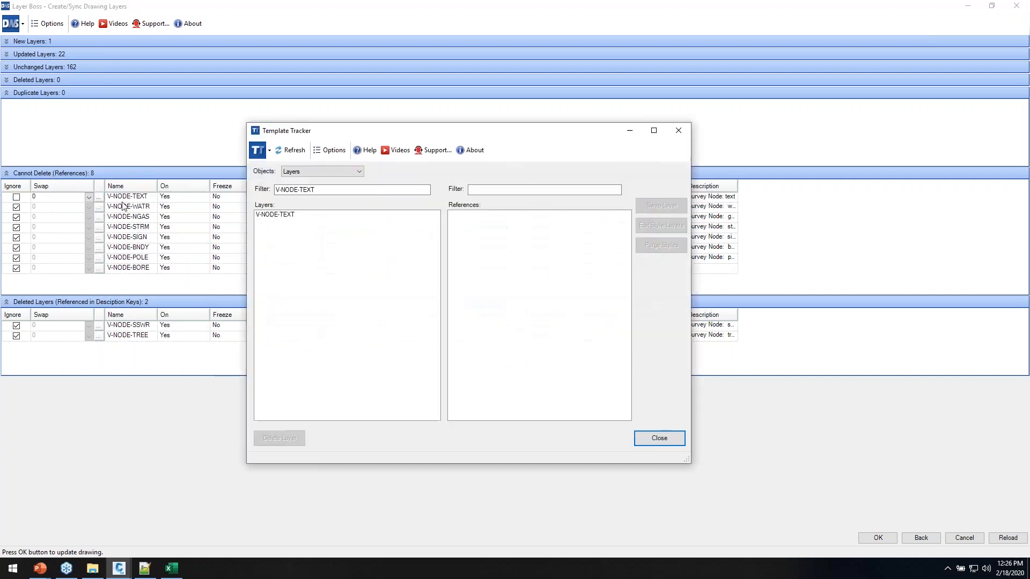
{"action": "left_click_drag", "start_coordinate": [503, 132], "coordinate": [496, 106]}
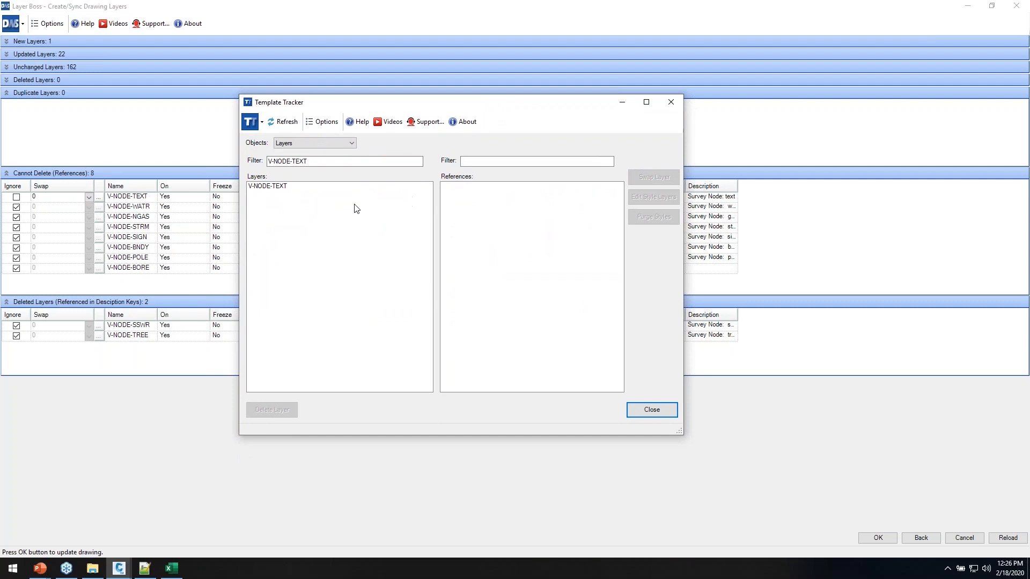
{"action": "left_click", "coordinate": [284, 187]}
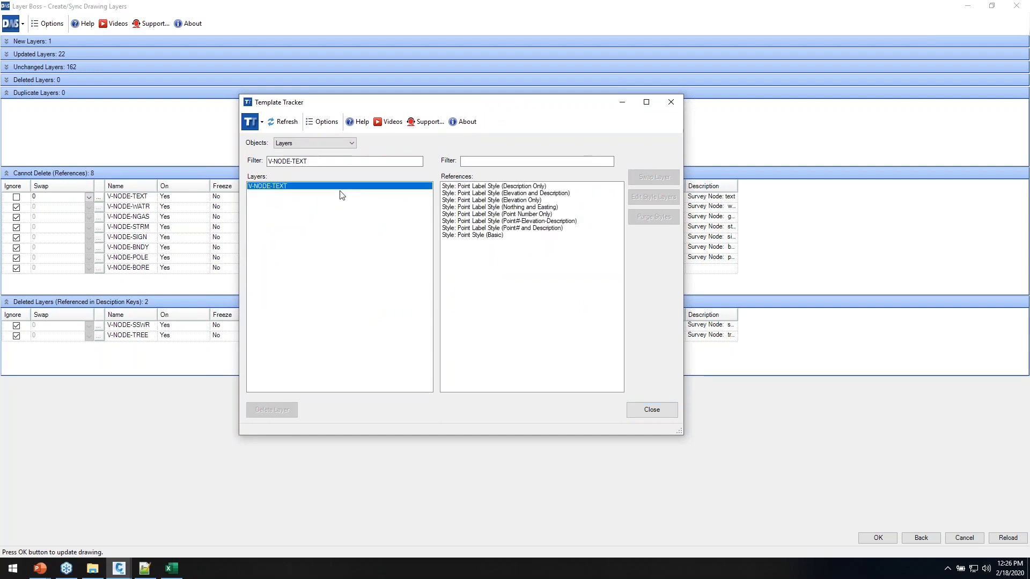
{"action": "left_click", "coordinate": [493, 187]}
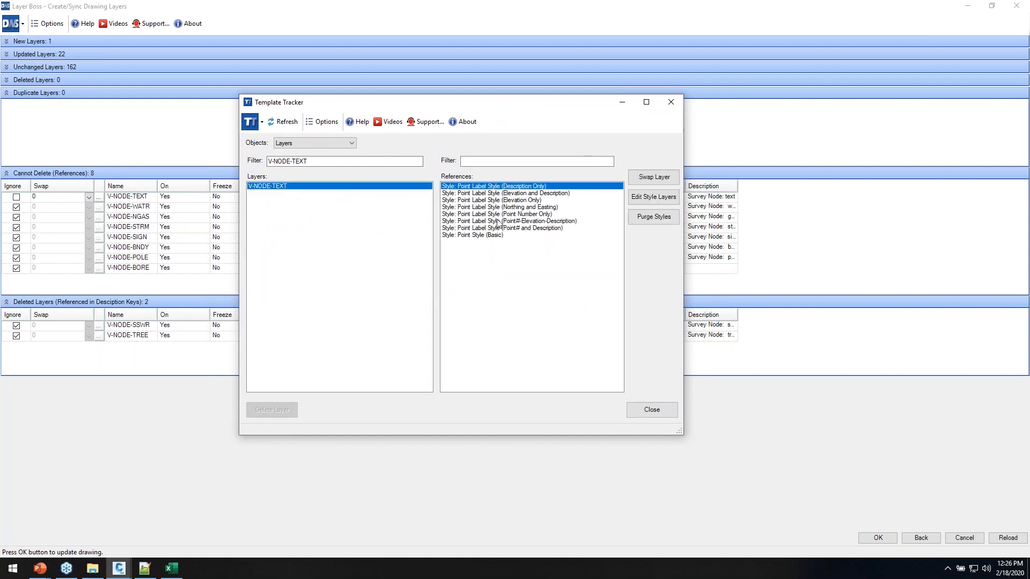
{"action": "left_click", "coordinate": [474, 237], "text": "shift"}
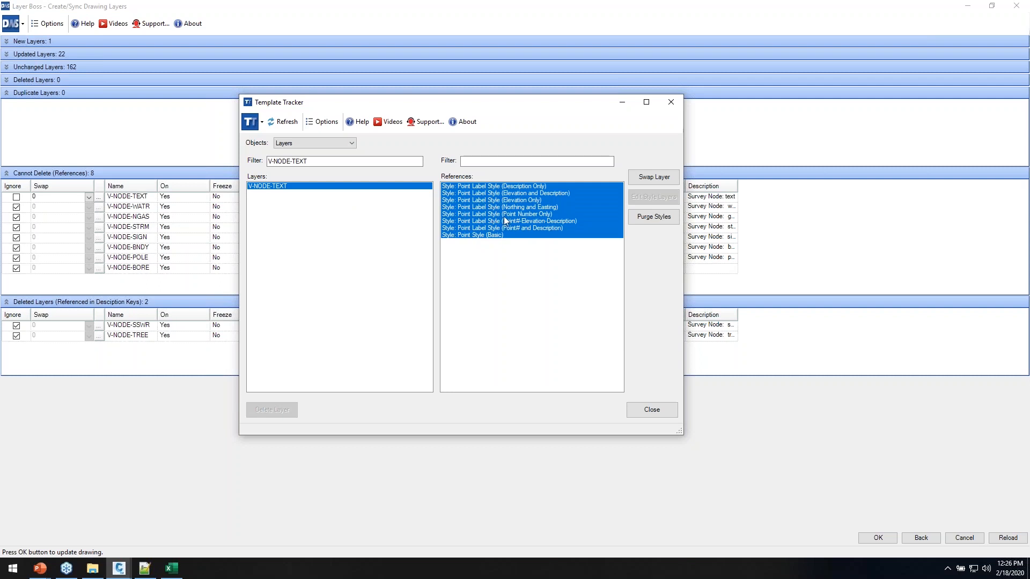
{"action": "left_click", "coordinate": [653, 177]}
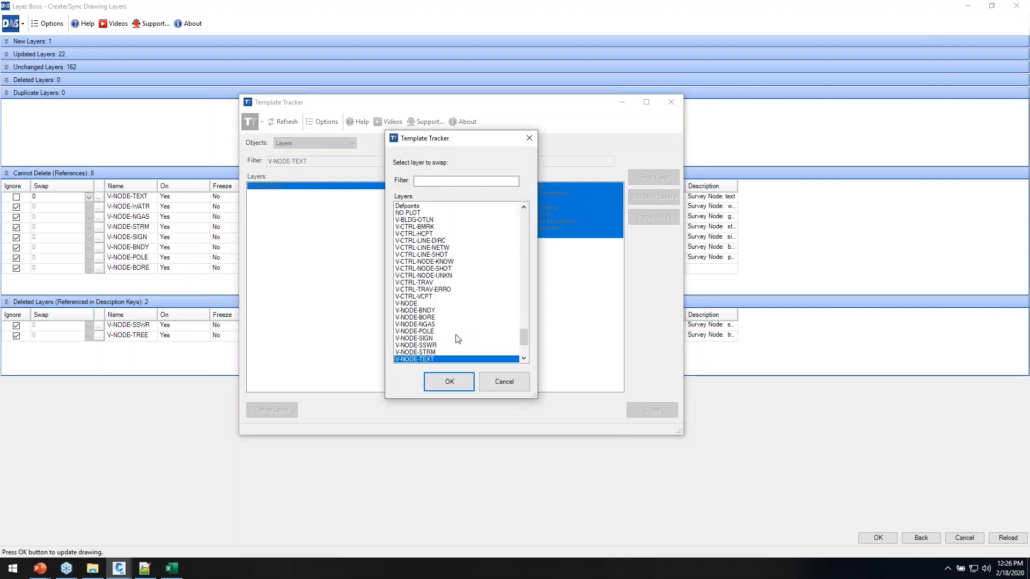
{"action": "left_click", "coordinate": [412, 305]}
{"action": "left_click", "coordinate": [449, 382]}
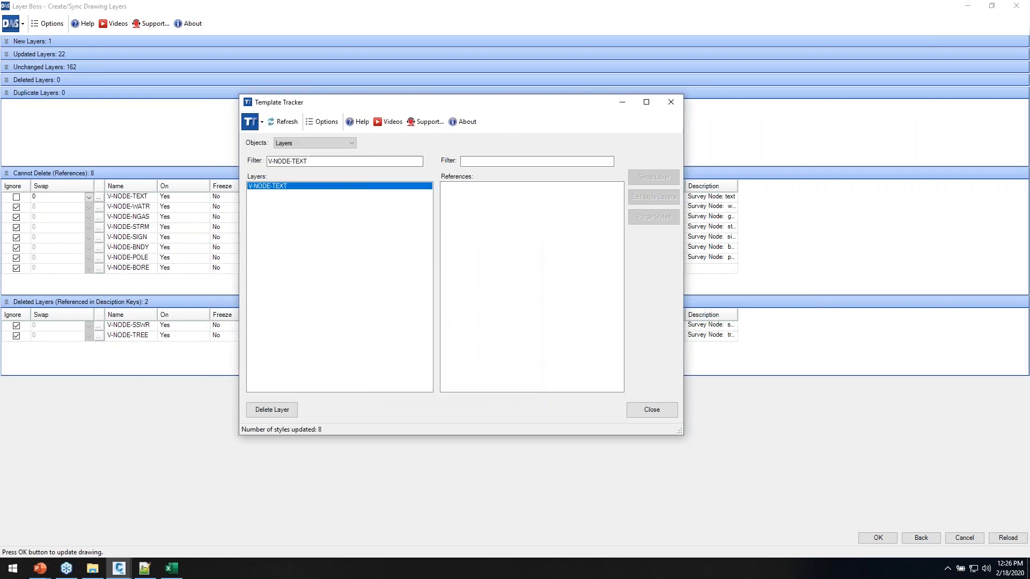
{"action": "left_click", "coordinate": [649, 411]}
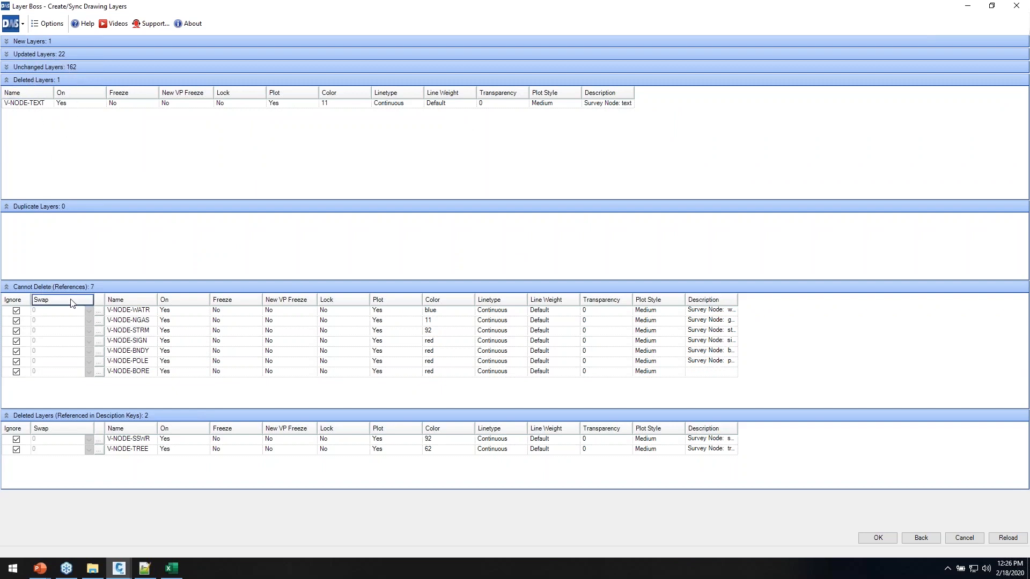
Select all seven undeletable V-NODE layers, un-ignore them, and set V-NODE as their swap layer
{"action": "left_click", "coordinate": [35, 312]}
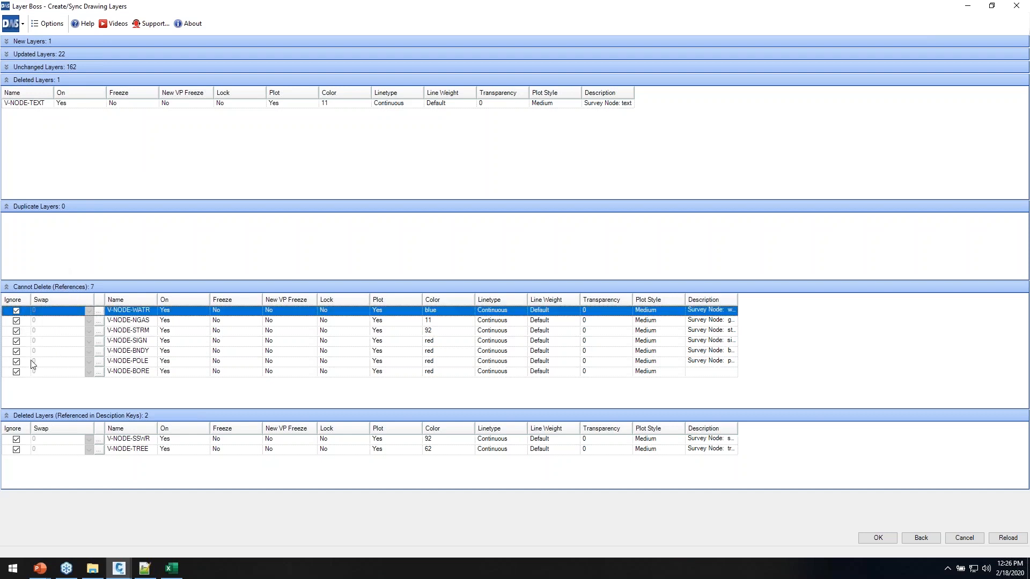
{"action": "left_click", "coordinate": [26, 375], "text": "shift"}
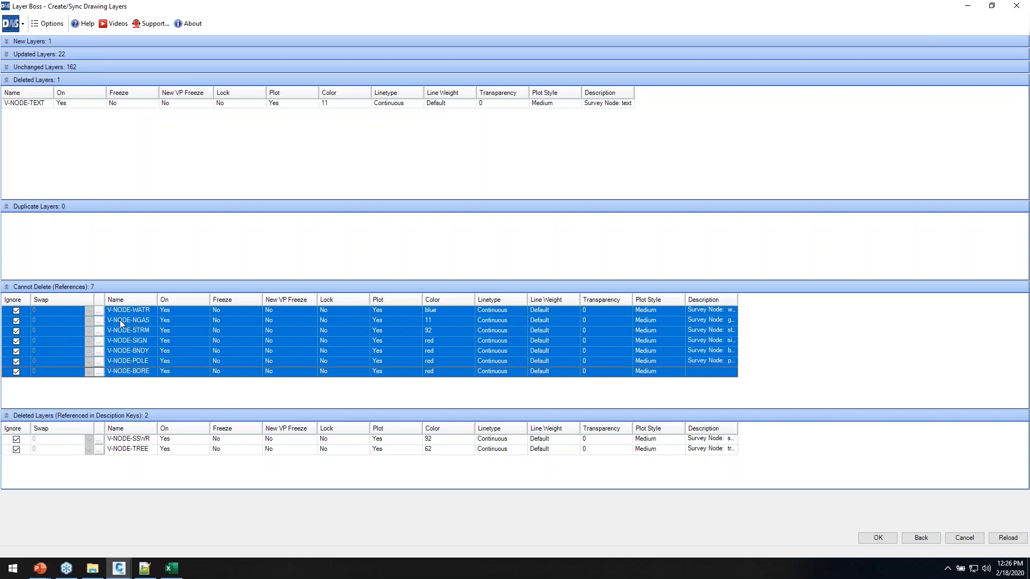
{"action": "left_click", "coordinate": [15, 315]}
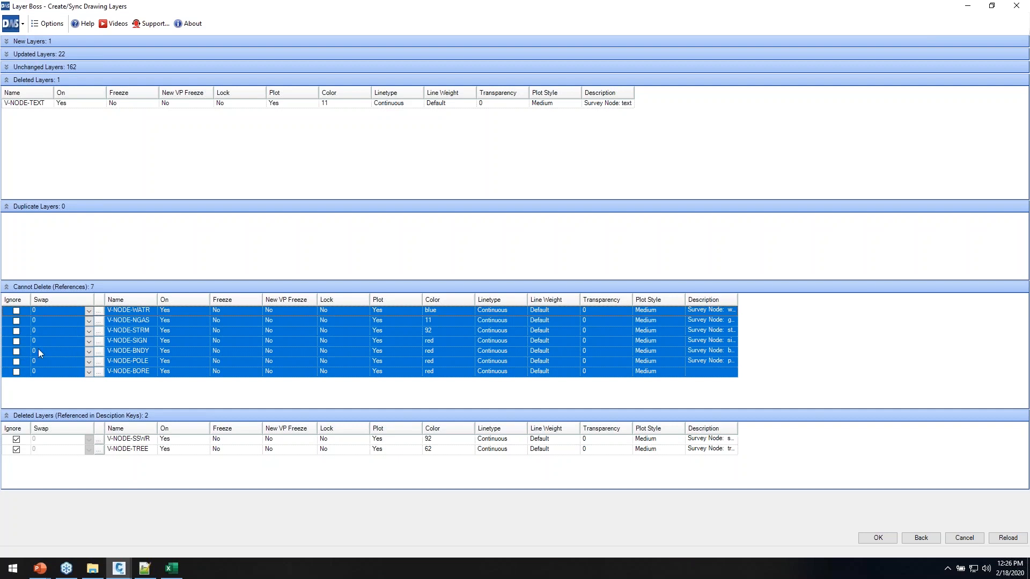
{"action": "left_click", "coordinate": [89, 330]}
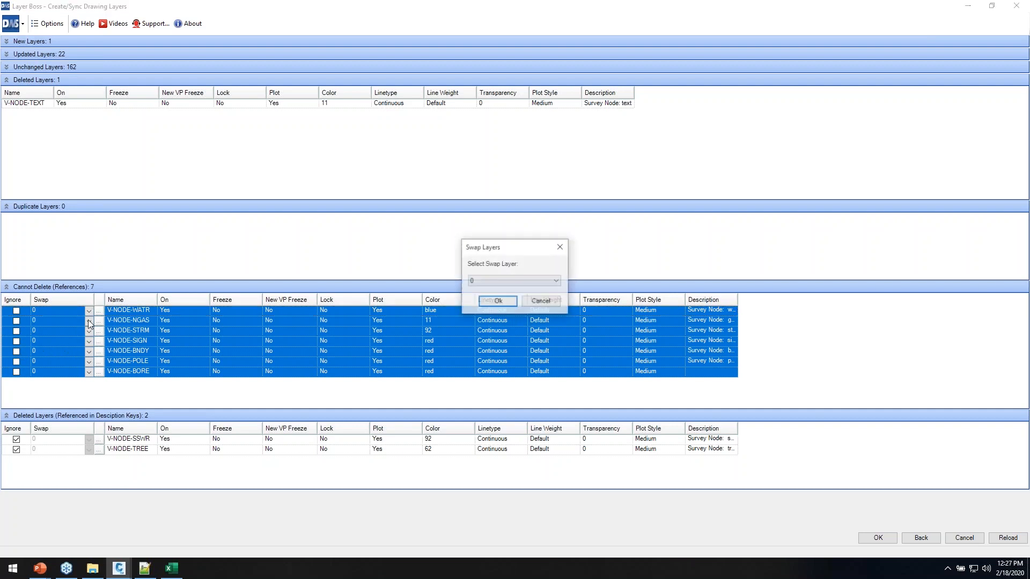
{"action": "left_click", "coordinate": [508, 280]}
{"action": "scroll", "coordinate": [523, 337], "scroll_direction": "down", "scroll_amount": 1}
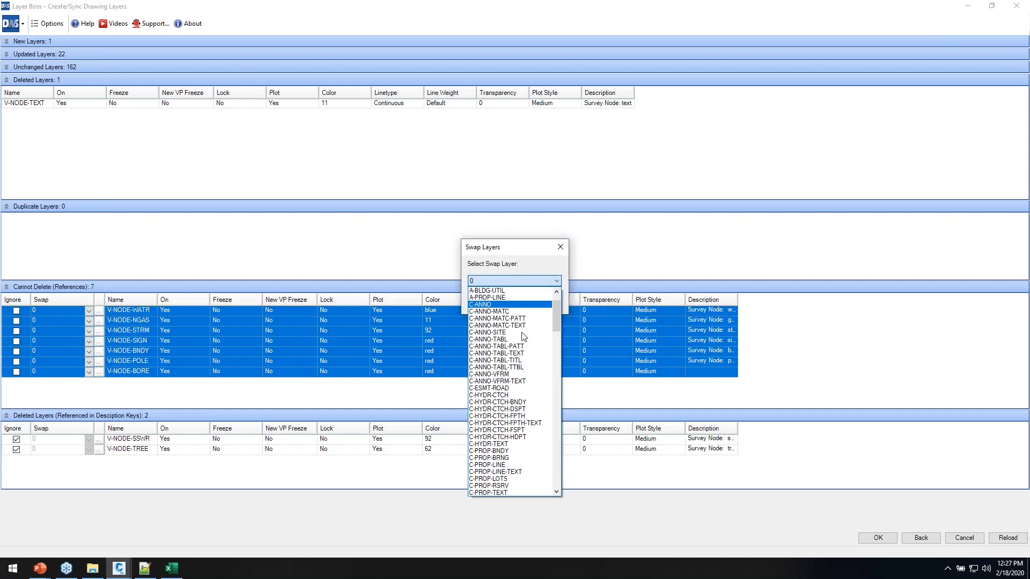
{"action": "scroll", "coordinate": [523, 337], "scroll_direction": "down", "scroll_amount": 14}
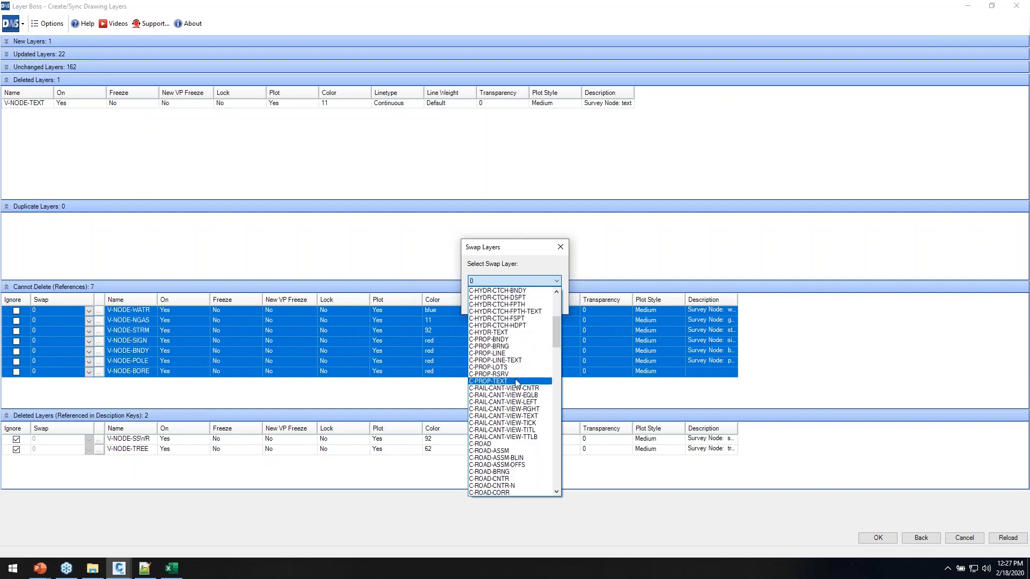
{"action": "key", "text": "v"}
{"action": "scroll", "coordinate": [508, 435], "scroll_direction": "down", "scroll_amount": 7}
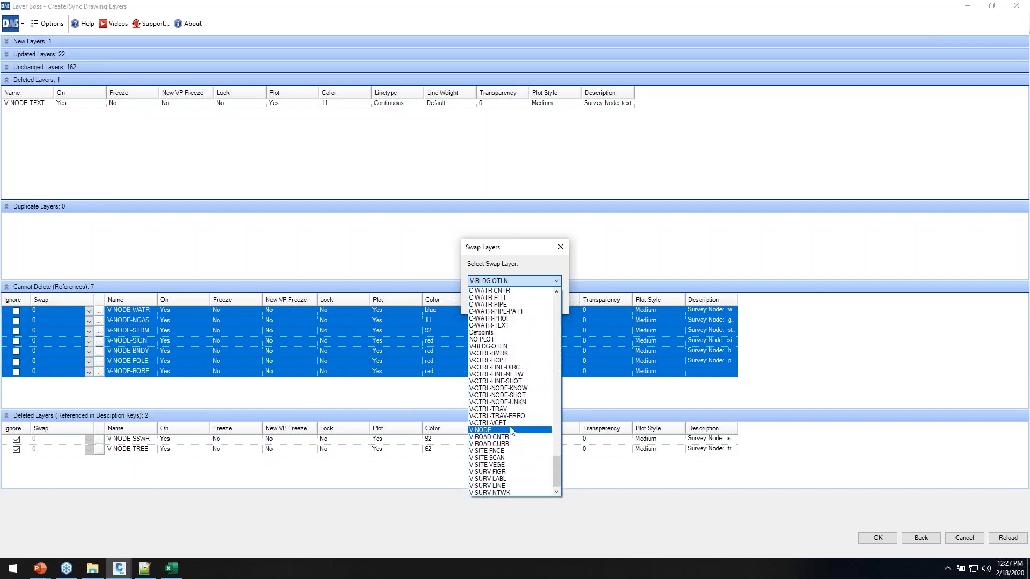
{"action": "left_click", "coordinate": [510, 431]}
{"action": "left_click", "coordinate": [497, 302]}
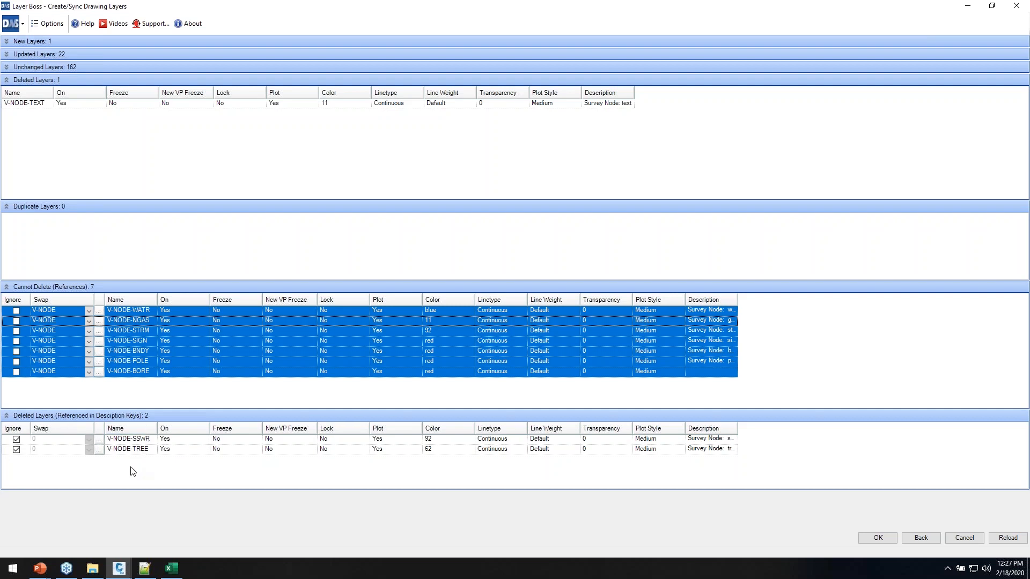
Un-ignore the deleted V-NODE-SSWR and V-NODE-TREE layers so they swap to layer 0, then apply the sync
{"action": "left_click", "coordinate": [17, 439]}
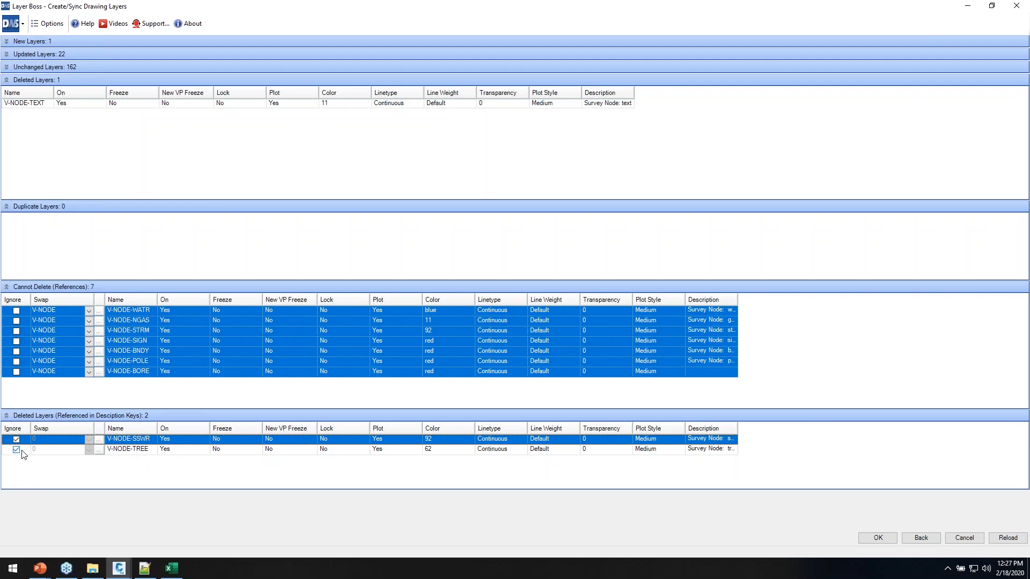
{"action": "left_click", "coordinate": [17, 449], "text": "shift"}
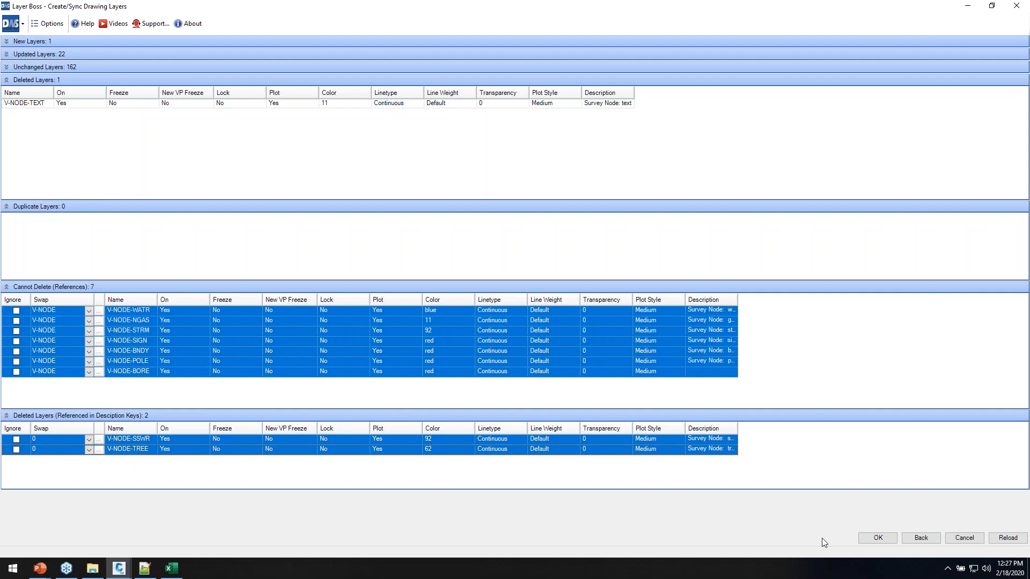
{"action": "left_click", "coordinate": [878, 538]}
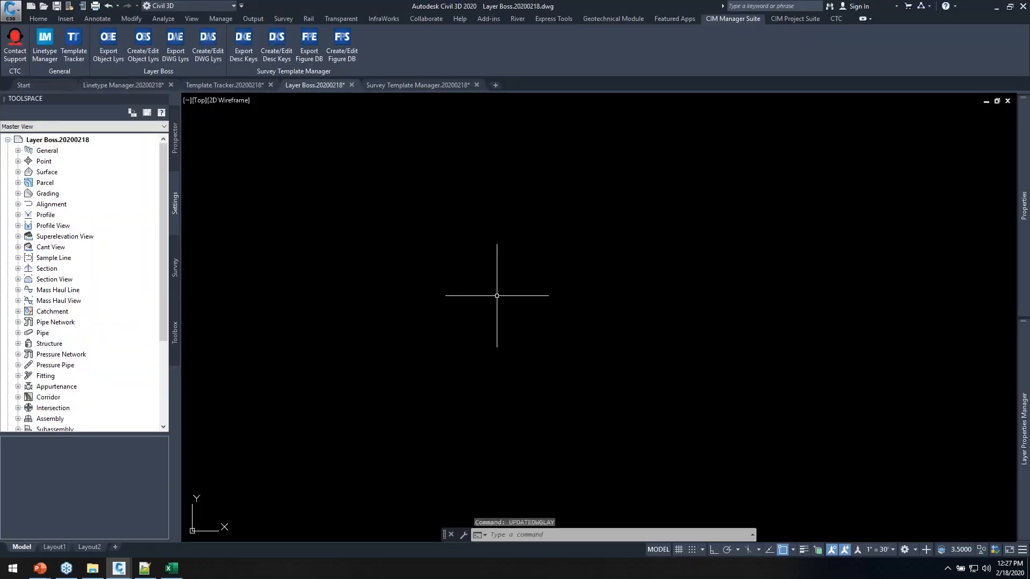
Review the updated drawing layers, checking V-NODE, A-BLDG-FPRT and C-ANNO-SITE in Layer Properties Manager
{"action": "type", "text": "la"}
{"action": "key", "text": "Return"}
{"action": "scroll", "coordinate": [455, 397], "scroll_direction": "down", "scroll_amount": 20}
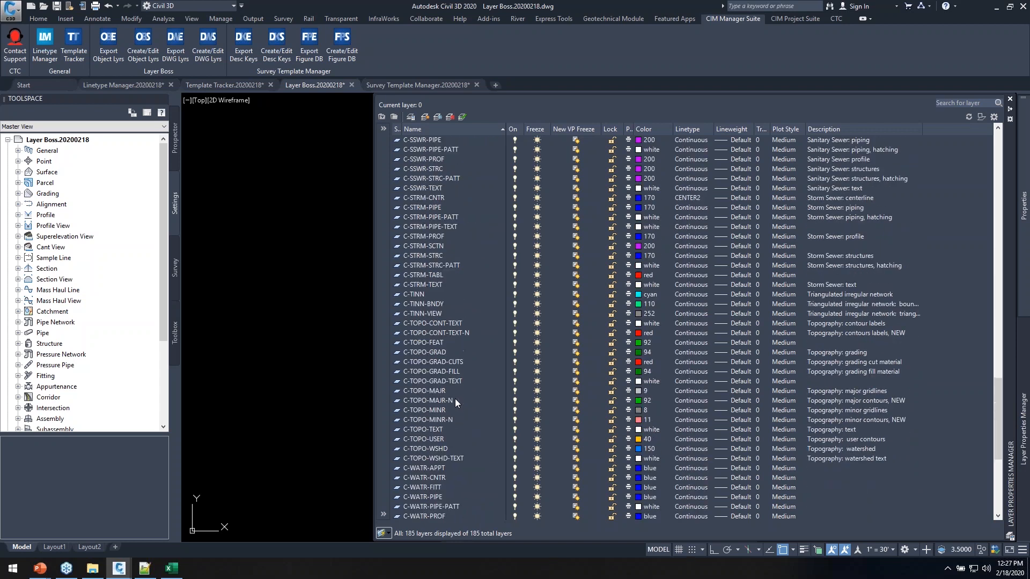
{"action": "scroll", "coordinate": [455, 397], "scroll_direction": "down", "scroll_amount": 9}
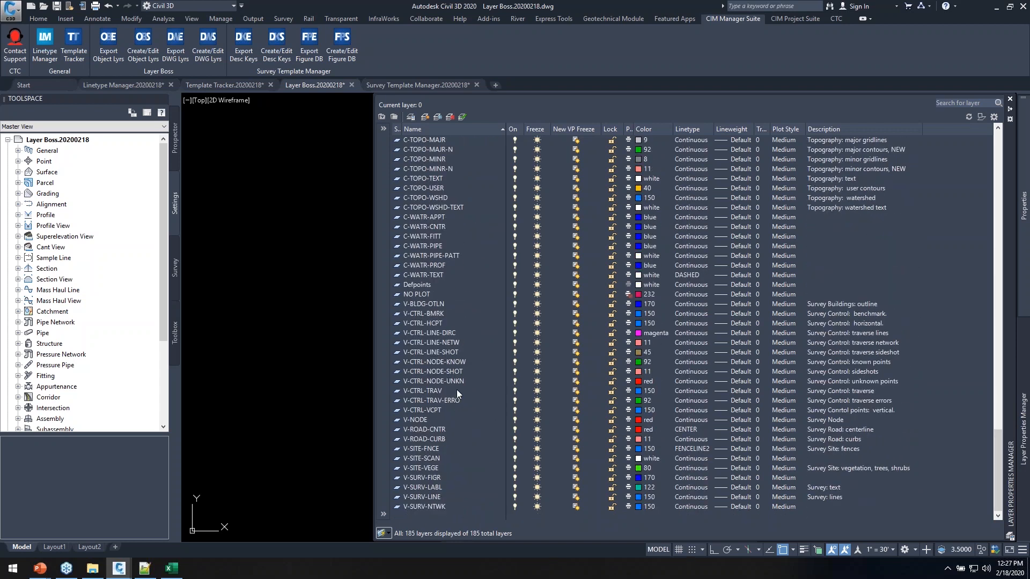
{"action": "left_click", "coordinate": [411, 420]}
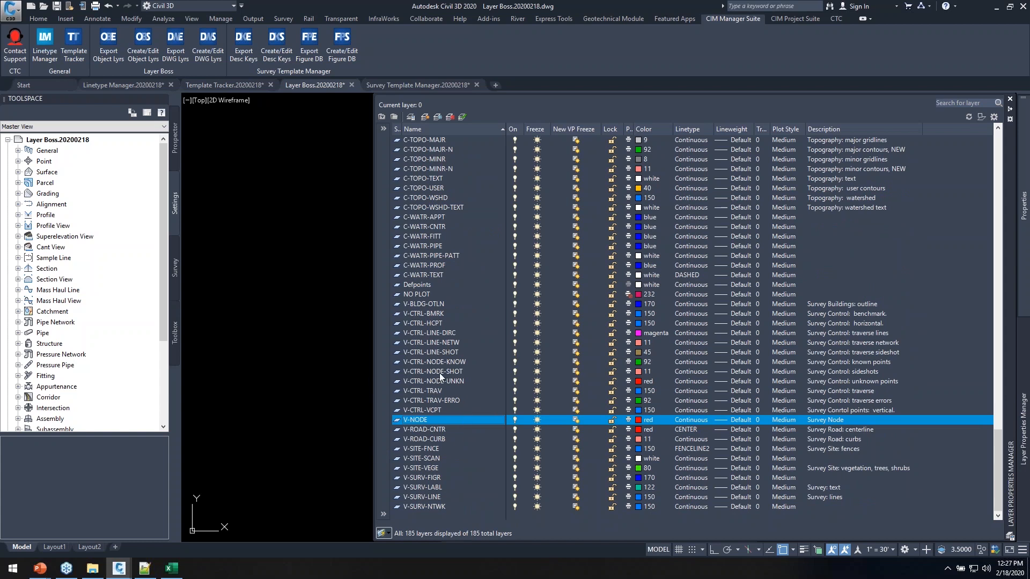
{"action": "scroll", "coordinate": [478, 346], "scroll_direction": "up", "scroll_amount": 12}
{"action": "scroll", "coordinate": [761, 315], "scroll_direction": "up", "scroll_amount": 20}
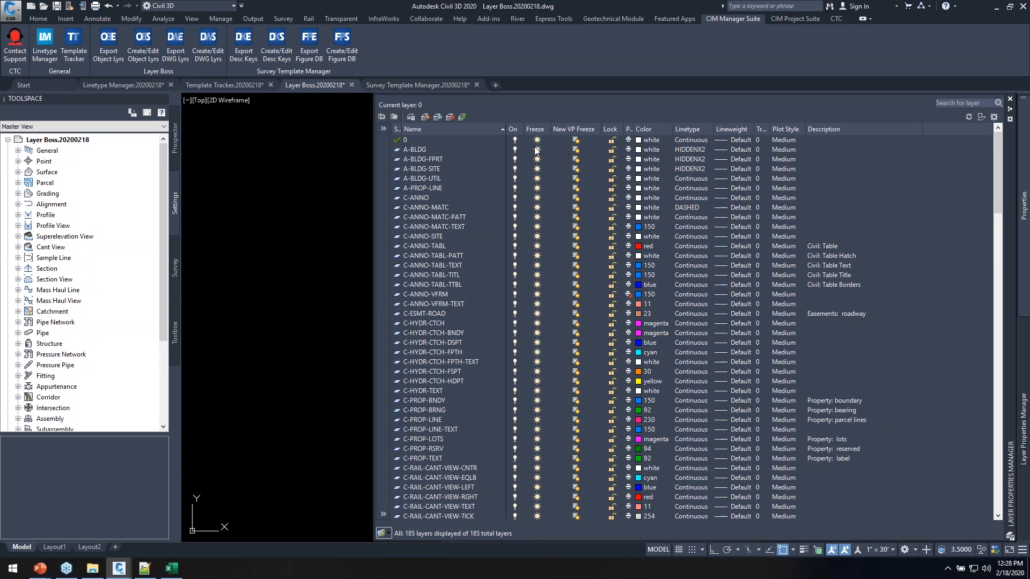
{"action": "left_click", "coordinate": [429, 159]}
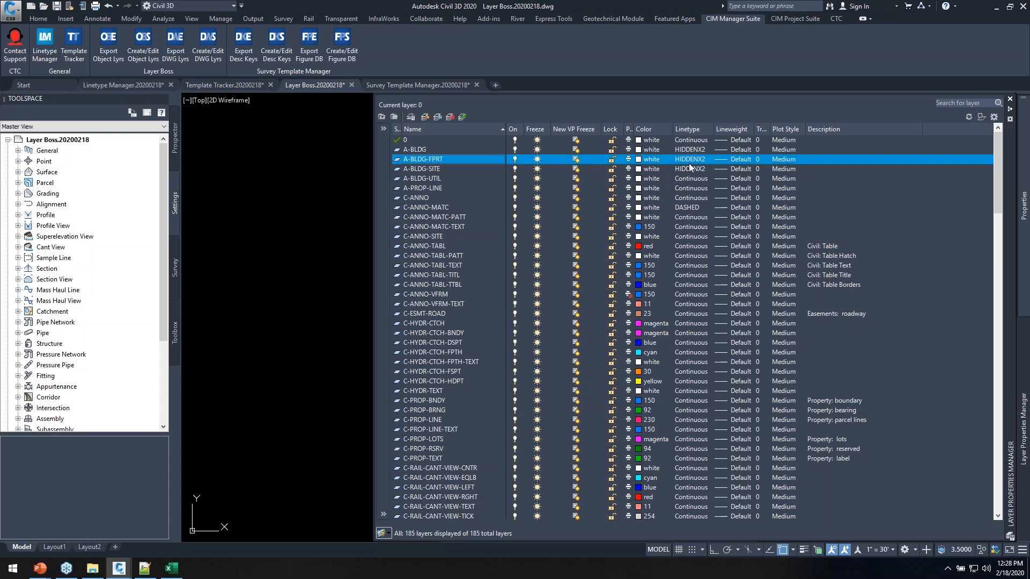
{"action": "left_click", "coordinate": [423, 236]}
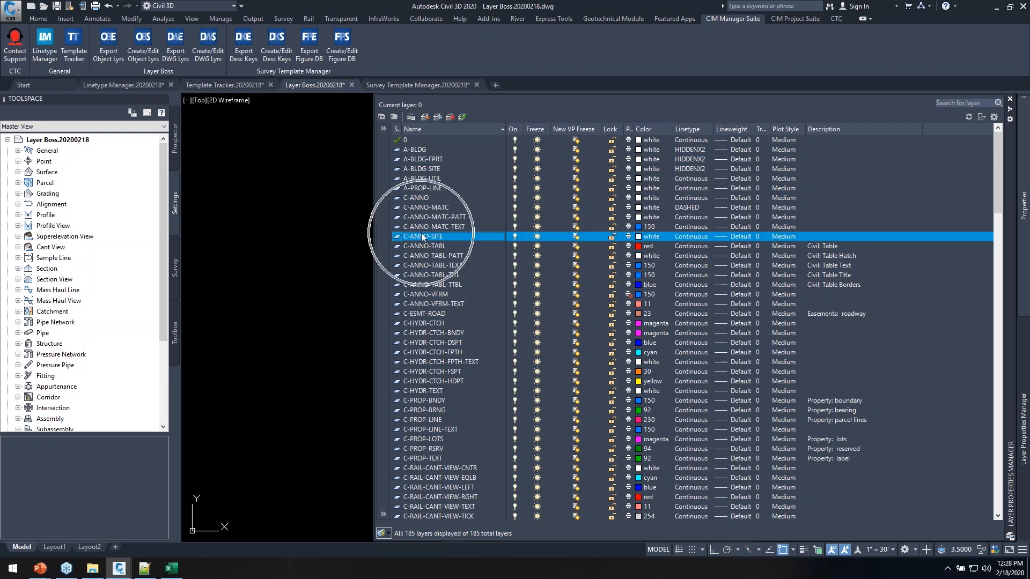
{"action": "key", "text": "ctrl"}
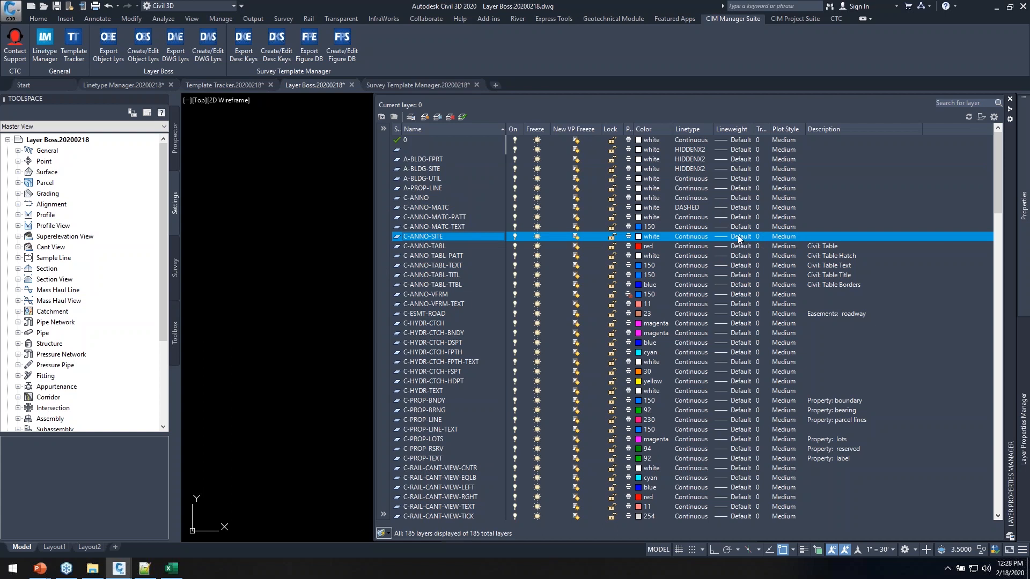
Switch to the Layers Properties Manager workbook in Excel, select A2, and open the File page
{"action": "key", "text": "alt+Tab"}
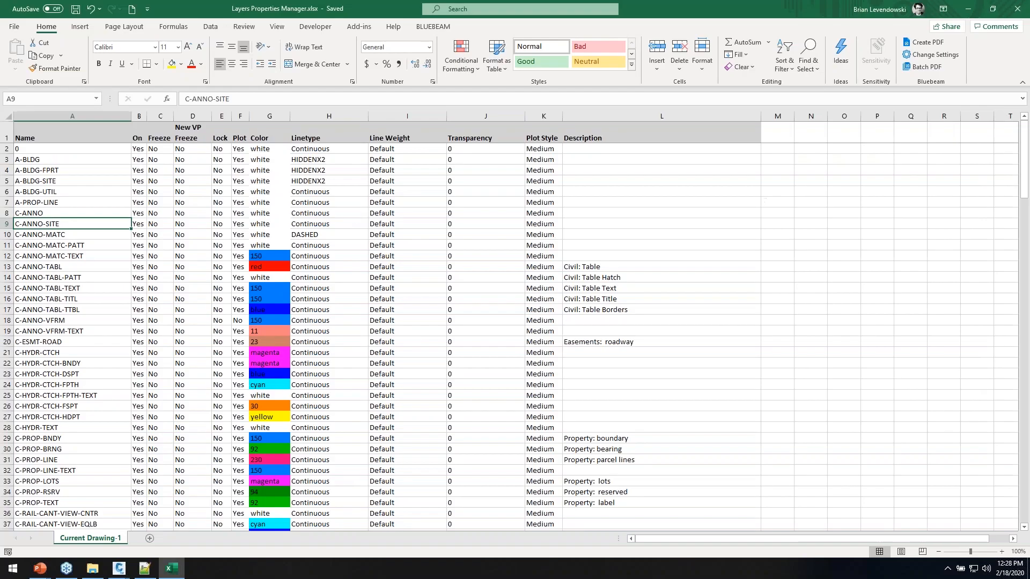
{"action": "key", "text": "alt"}
{"action": "left_click", "coordinate": [93, 151]}
{"action": "left_click", "coordinate": [21, 31]}
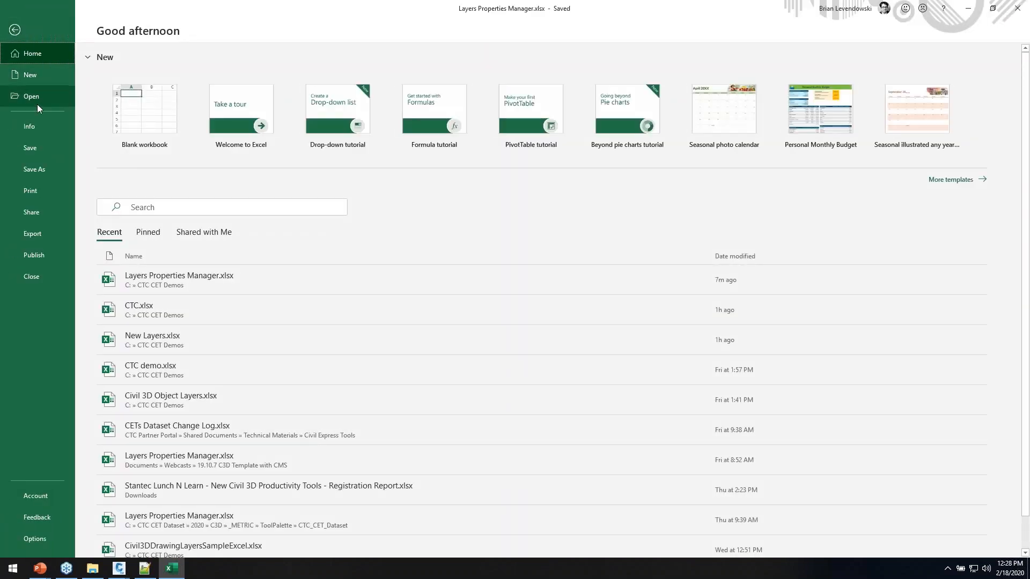
Save the workbook under the new name NEW LAYERS
{"action": "left_click", "coordinate": [33, 167]}
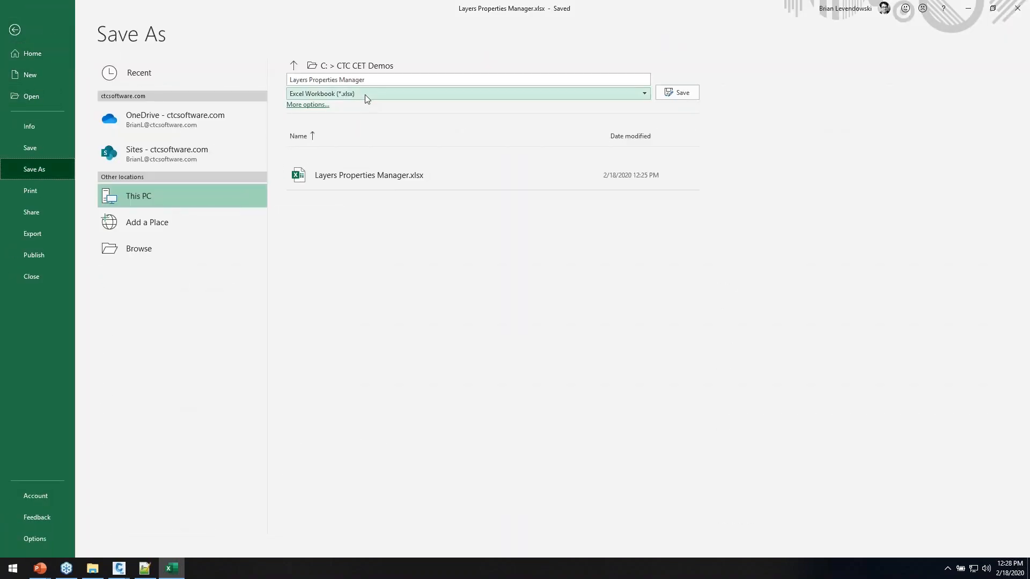
{"action": "left_click", "coordinate": [377, 80]}
{"action": "type", "text": "NEW LAYERS"}
{"action": "key", "text": "Return"}
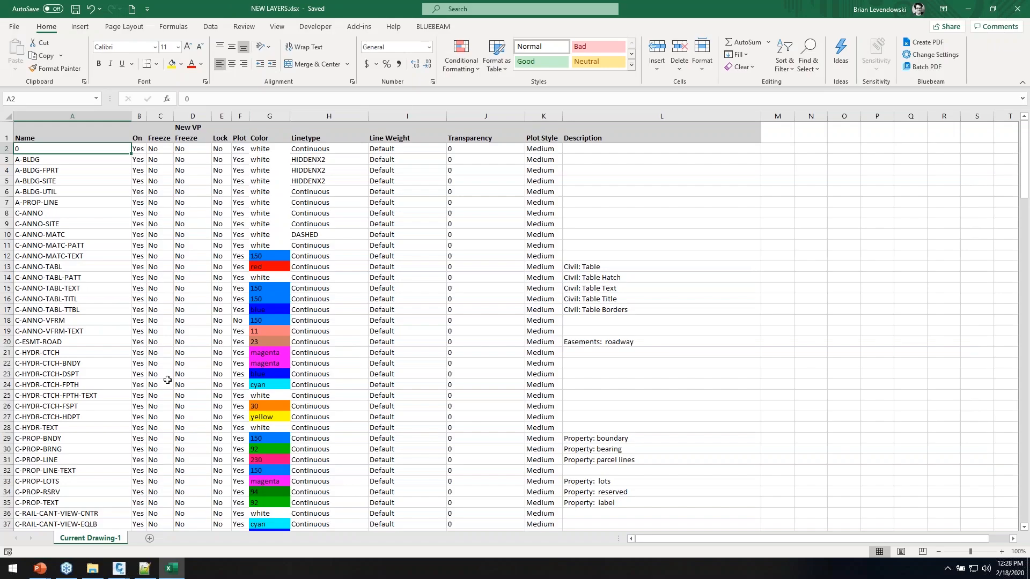
Delete layer rows 3 through 186, leaving only the headers and layer 0
{"action": "left_click_drag", "start_coordinate": [116, 161], "coordinate": [619, 437]}
{"action": "left_click", "coordinate": [7, 438]}
{"action": "scroll", "coordinate": [72, 372], "scroll_direction": "up", "scroll_amount": 20}
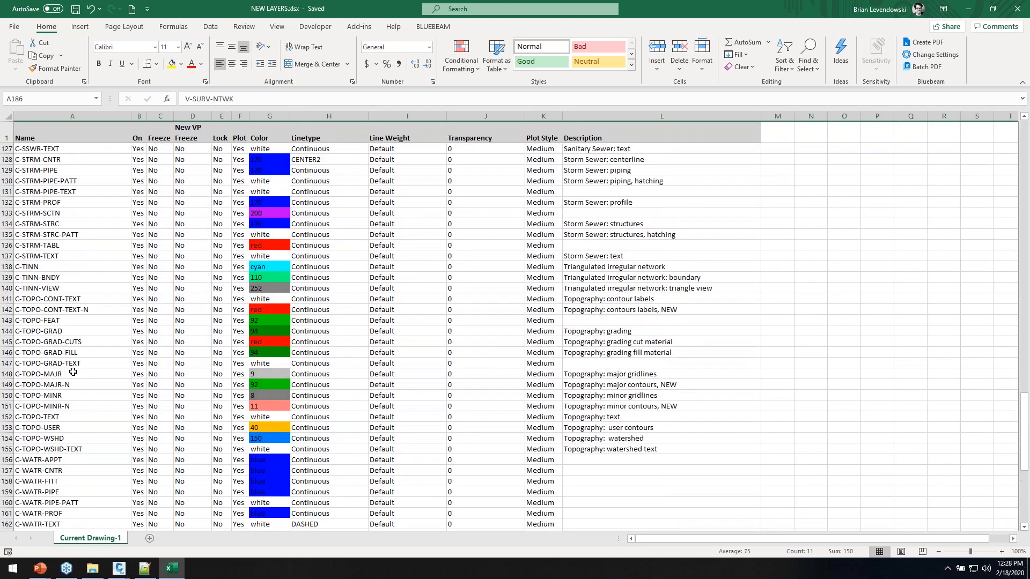
{"action": "scroll", "coordinate": [72, 372], "scroll_direction": "up", "scroll_amount": 20}
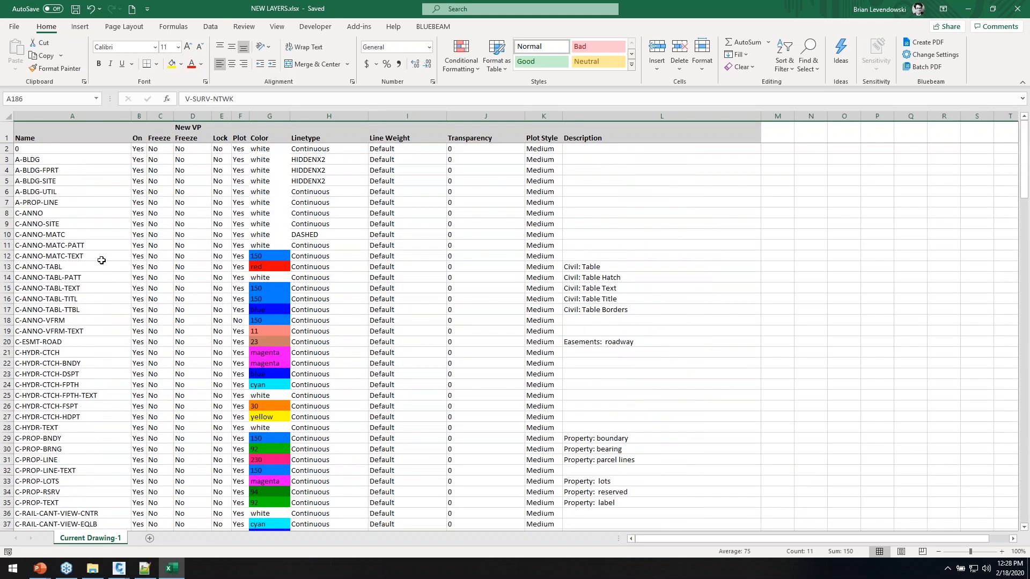
{"action": "left_click", "coordinate": [8, 159], "text": "shift"}
{"action": "right_click", "coordinate": [11, 159]}
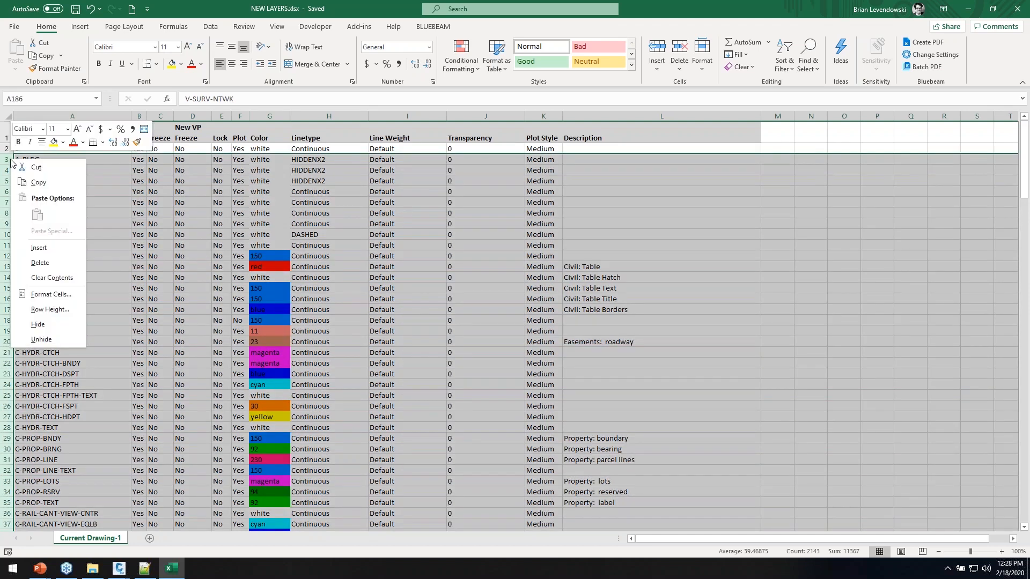
{"action": "left_click", "coordinate": [40, 262]}
{"action": "scroll", "coordinate": [127, 241], "scroll_direction": "up", "scroll_amount": 12}
{"action": "left_click", "coordinate": [127, 213]}
{"action": "scroll", "coordinate": [189, 252], "scroll_direction": "up", "scroll_amount": 20}
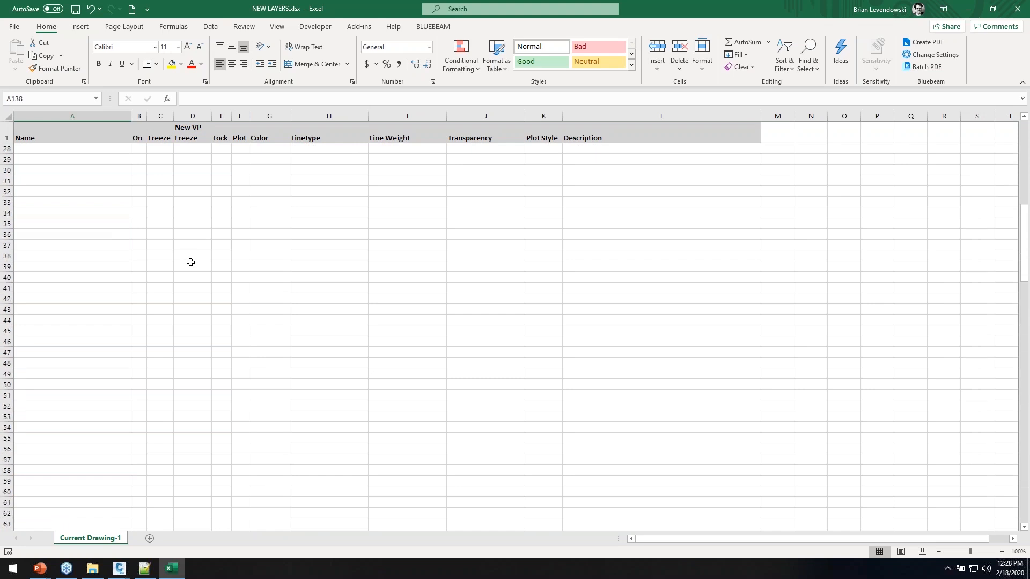
{"action": "left_click", "coordinate": [105, 180]}
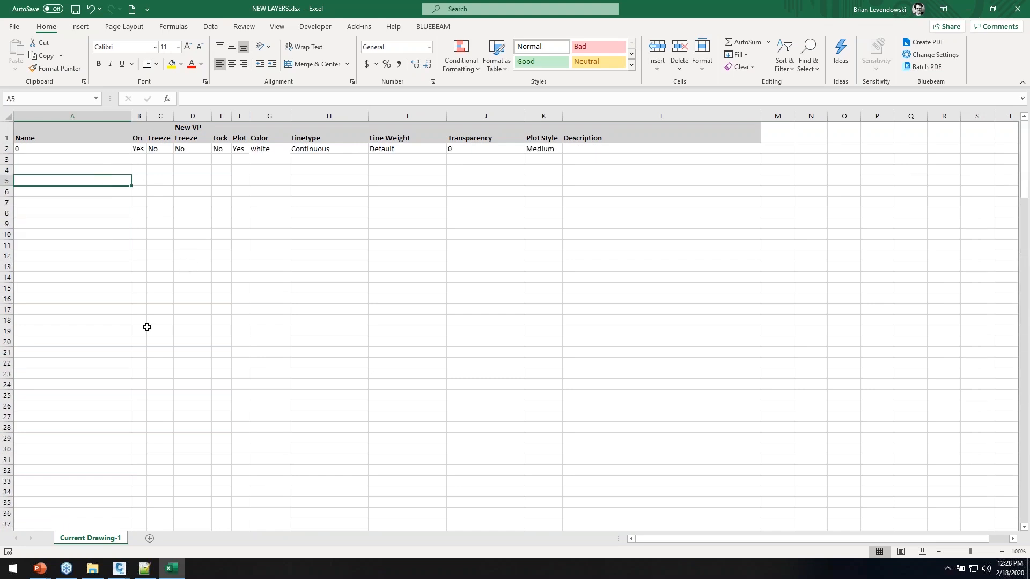
On a new Sheet1, enter prefix P, group UTIL, and codes SSWR, STRM, WATR in column E
{"action": "left_click", "coordinate": [150, 538]}
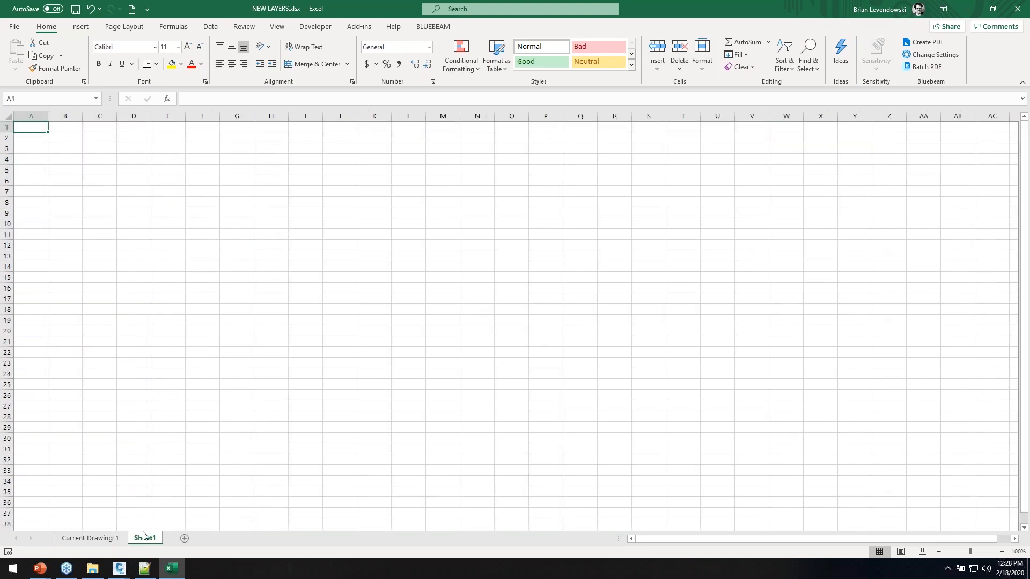
{"action": "type", "text": "c"}
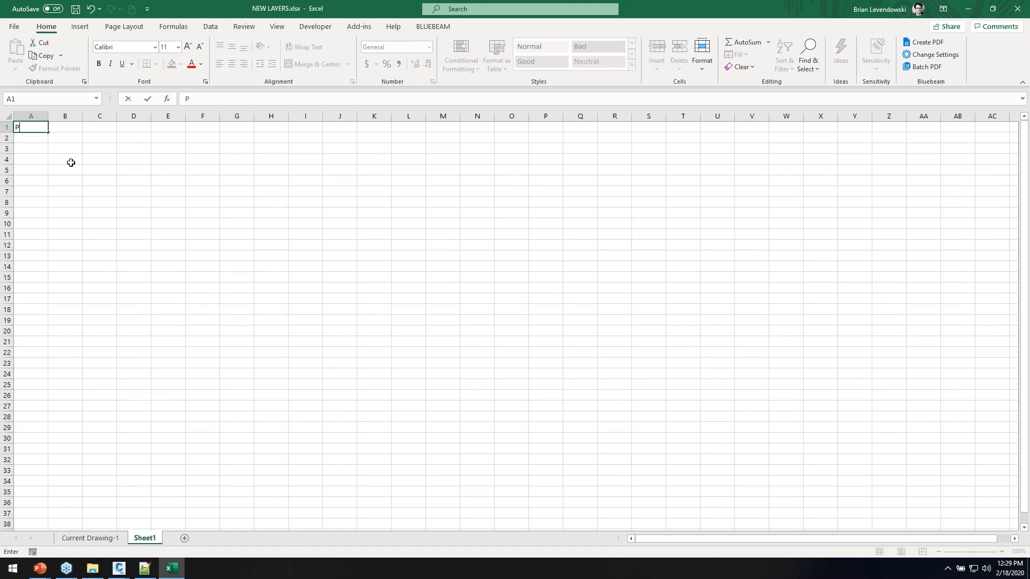
{"action": "key", "text": "Tab"}
{"action": "key", "text": "Tab"}
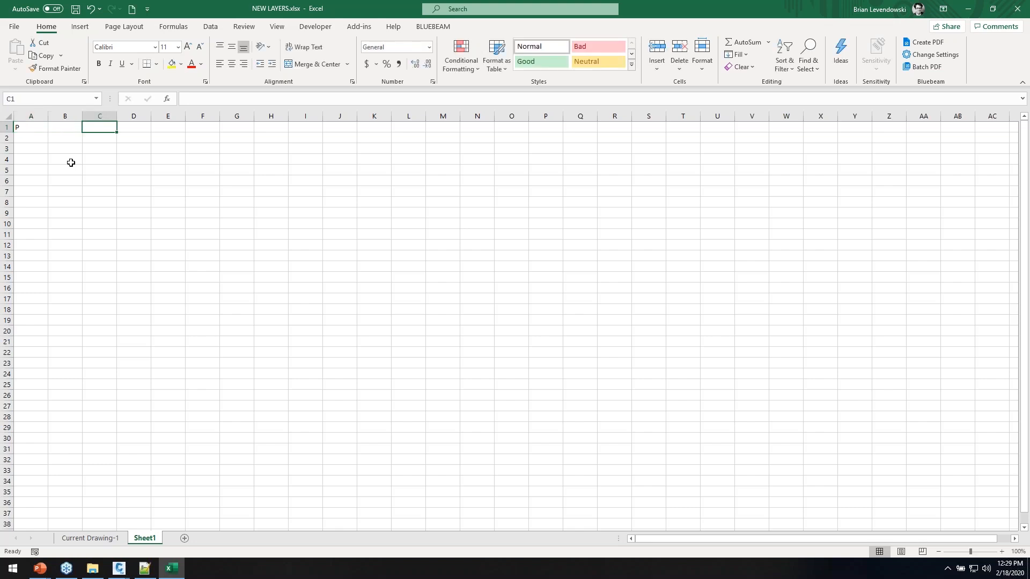
{"action": "type", "text": "UTIL"}
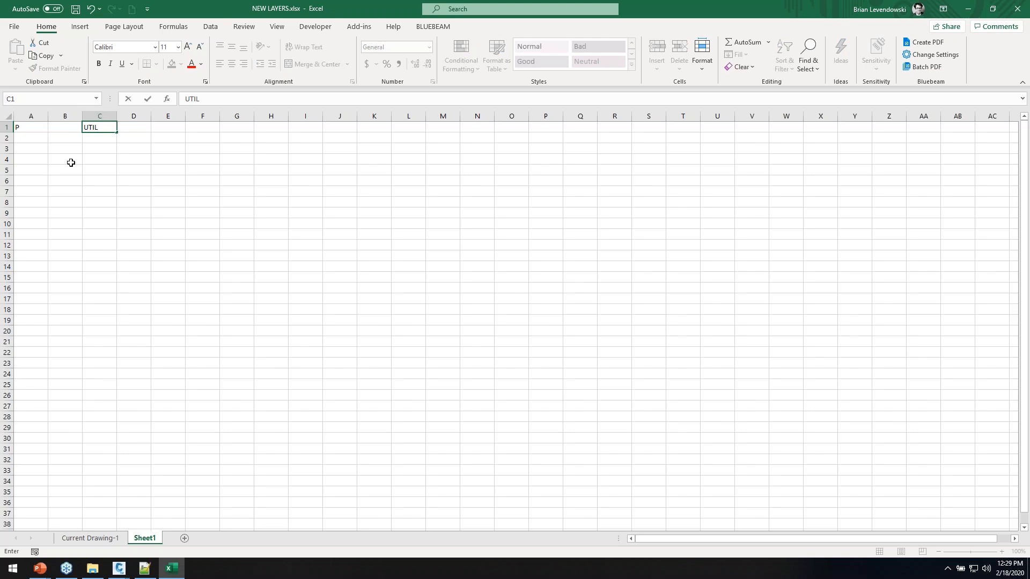
{"action": "key", "text": "Tab"}
{"action": "key", "text": "Tab"}
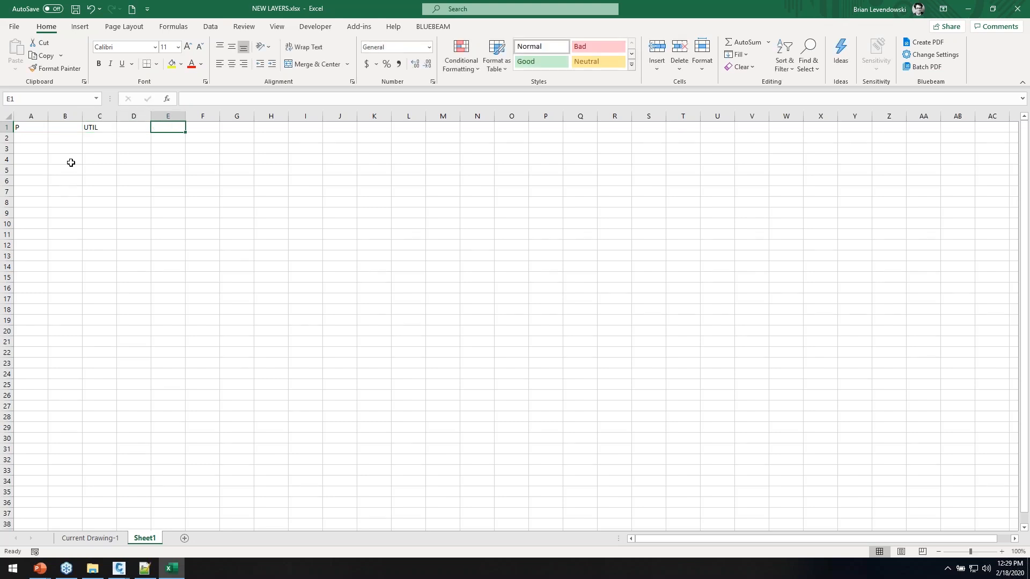
{"action": "type", "text": "STRM"}
{"action": "key", "text": "Return"}
{"action": "left_click", "coordinate": [178, 125]}
{"action": "type", "text": "SW"}
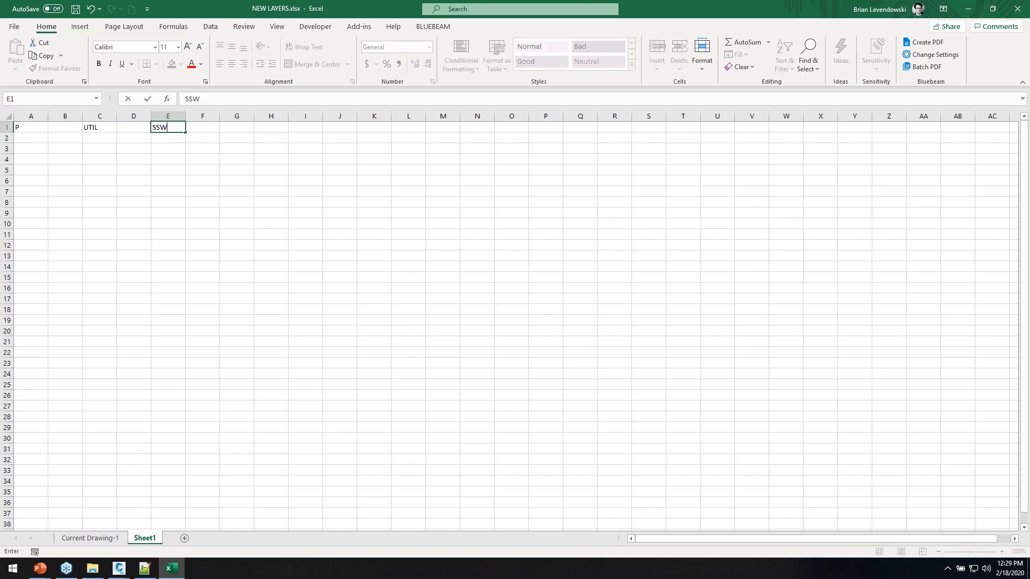
{"action": "type", "text": "WR"}
{"action": "key", "text": "Return"}
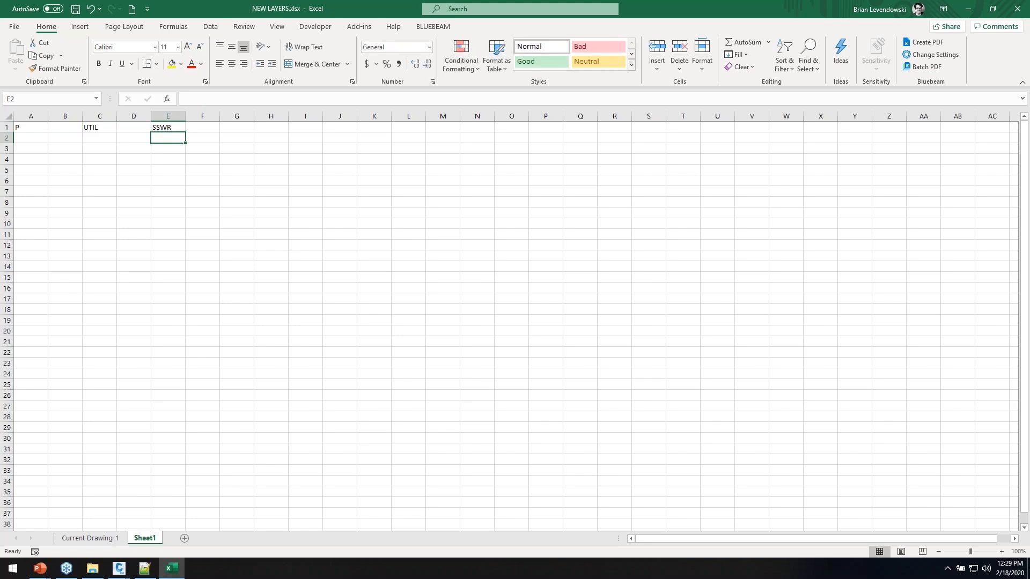
{"action": "type", "text": "STRM"}
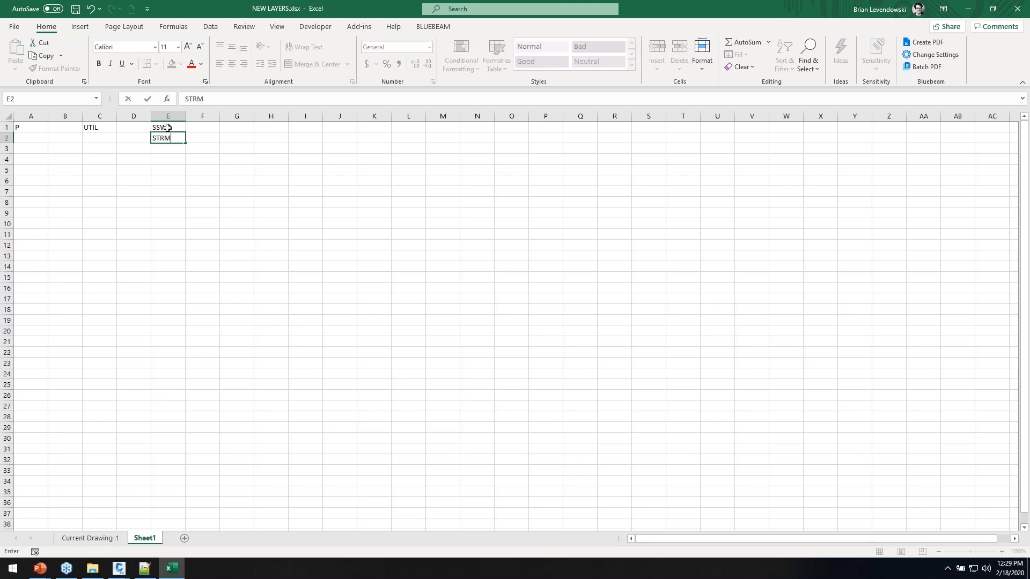
{"action": "key", "text": "Return"}
{"action": "type", "text": "WAT"}
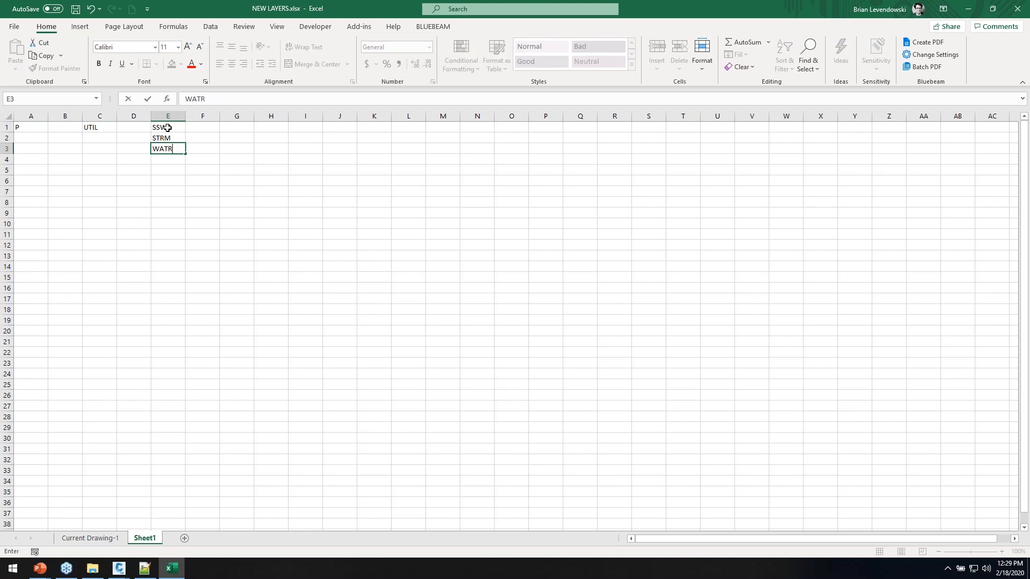
{"action": "type", "text": "R"}
{"action": "key", "text": "Return"}
Add group PAVE with codes BITM, CONC, CURB and group TOPO with MINR and MAJR
{"action": "left_click", "coordinate": [103, 156]}
{"action": "type", "text": "PAVE"}
{"action": "key", "text": "Tab"}
{"action": "key", "text": "Tab"}
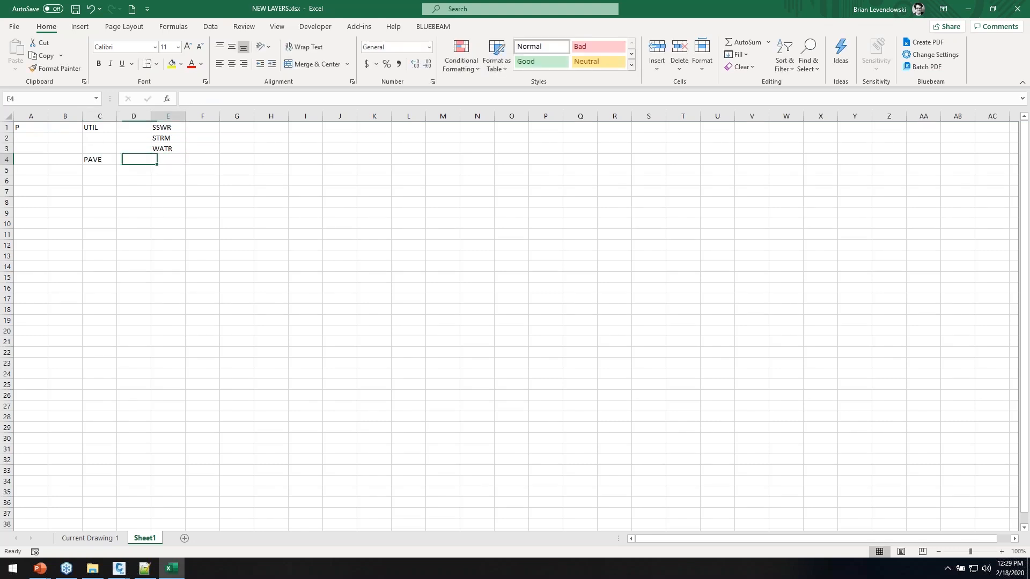
{"action": "type", "text": "BITM"}
{"action": "key", "text": "Return"}
{"action": "type", "text": "CON"}
{"action": "key", "text": "BackSpace"}
{"action": "key", "text": "BackSpace"}
{"action": "key", "text": "BackSpace"}
{"action": "key", "text": "Tab"}
{"action": "key", "text": "Tab"}
{"action": "key", "text": "Tab"}
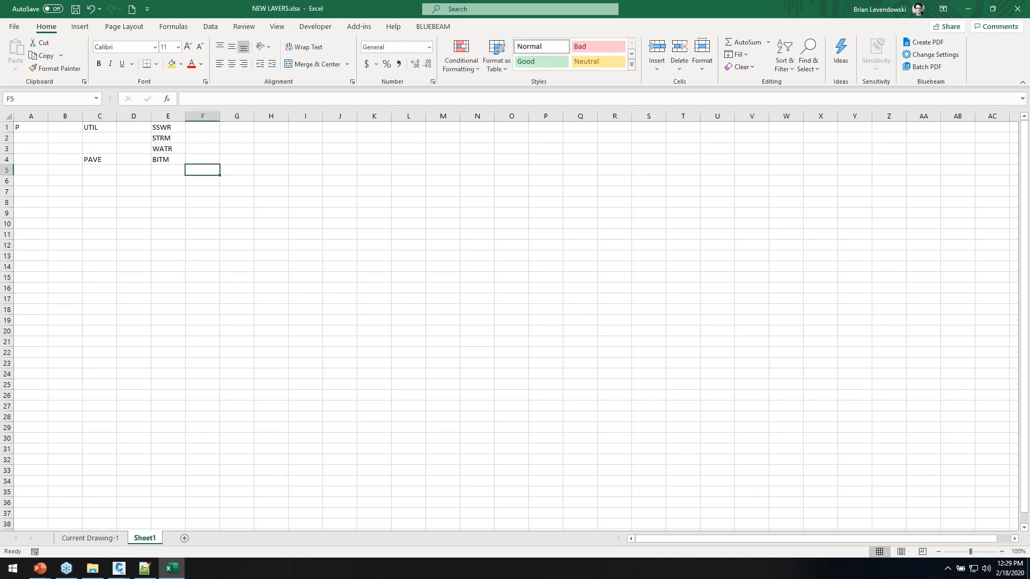
{"action": "key", "text": "Left"}
{"action": "type", "text": "CONC"}
{"action": "key", "text": "Return"}
{"action": "key", "text": "Right"}
{"action": "key", "text": "Right"}
{"action": "type", "text": "CURB"}
{"action": "key", "text": "Return"}
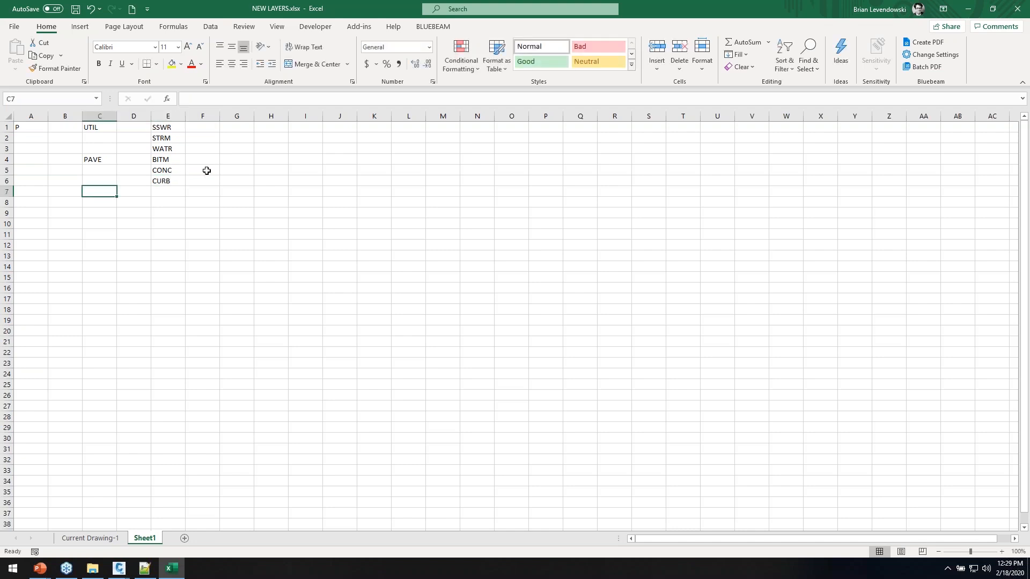
{"action": "type", "text": "TOPO"}
{"action": "key", "text": "Right"}
{"action": "key", "text": "Right"}
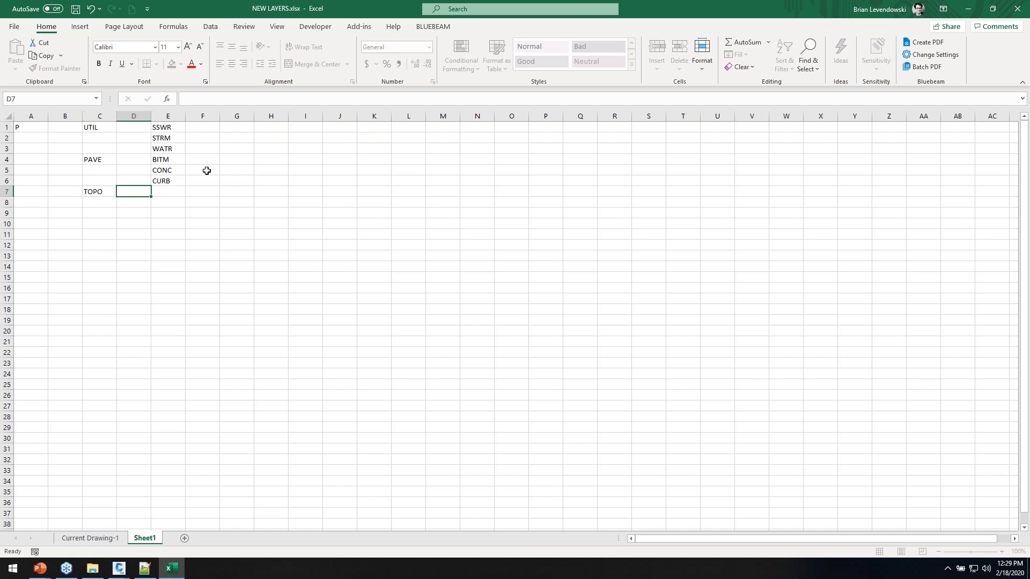
{"action": "type", "text": "MIN"}
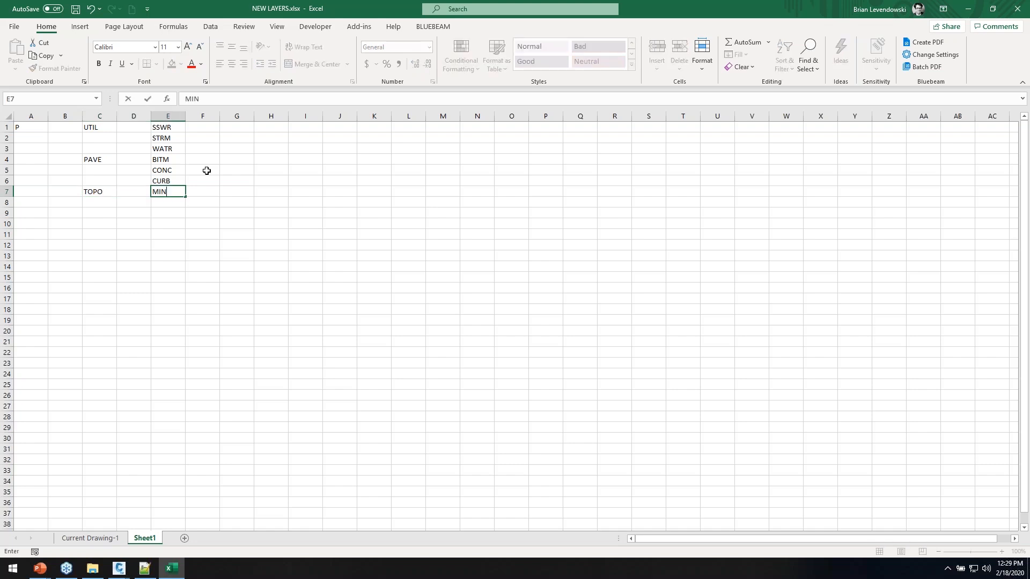
{"action": "type", "text": "R"}
{"action": "key", "text": "Return"}
{"action": "type", "text": "MAG"}
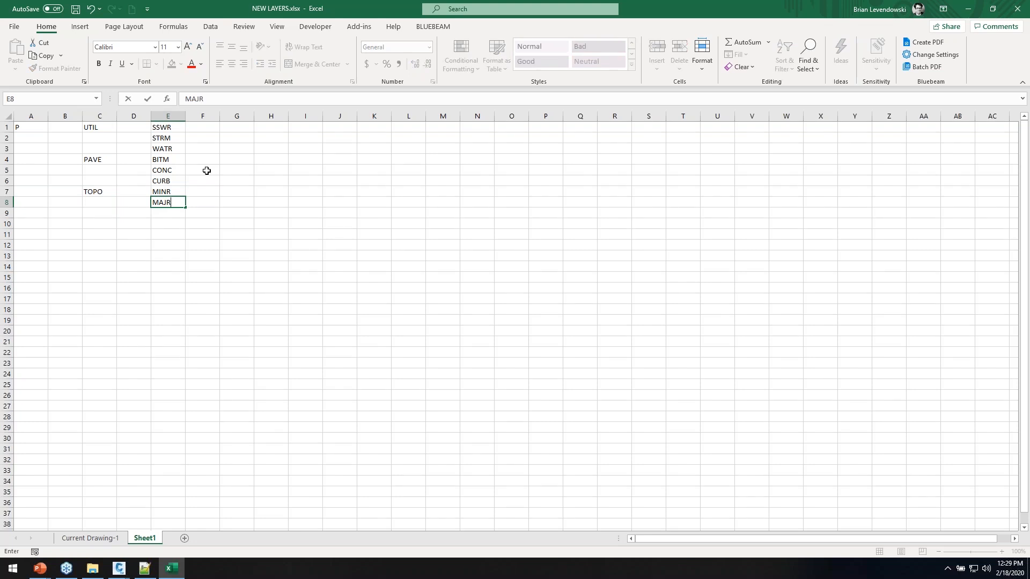
{"action": "type", "text": "R"}
{"action": "key", "text": "Return"}
{"action": "key", "text": "Left"}
{"action": "key", "text": "Left"}
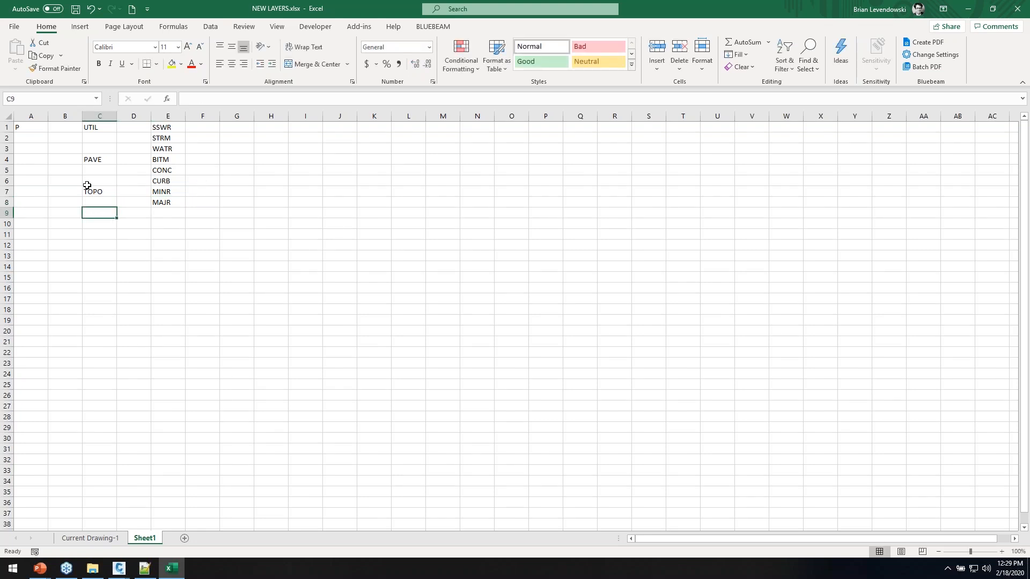
Fill P down A1:A8 and repeat UTIL, PAVE and TOPO down their column C rows
{"action": "left_click", "coordinate": [40, 129]}
{"action": "left_click_drag", "start_coordinate": [47, 131], "coordinate": [51, 205]}
{"action": "left_click", "coordinate": [101, 127]}
{"action": "left_click_drag", "start_coordinate": [117, 132], "coordinate": [117, 207]}
{"action": "left_click", "coordinate": [105, 159]}
{"action": "left_click", "coordinate": [111, 192]}
Put a dash separator in B1:B8 and copy the dashes into D1:D8
{"action": "left_click", "coordinate": [75, 129]}
{"action": "type", "text": "-"}
{"action": "key", "text": "Return"}
{"action": "left_click", "coordinate": [78, 127]}
{"action": "left_click_drag", "start_coordinate": [81, 135], "coordinate": [83, 211]}
{"action": "key", "text": "ctrl+c"}
{"action": "left_click", "coordinate": [122, 131]}
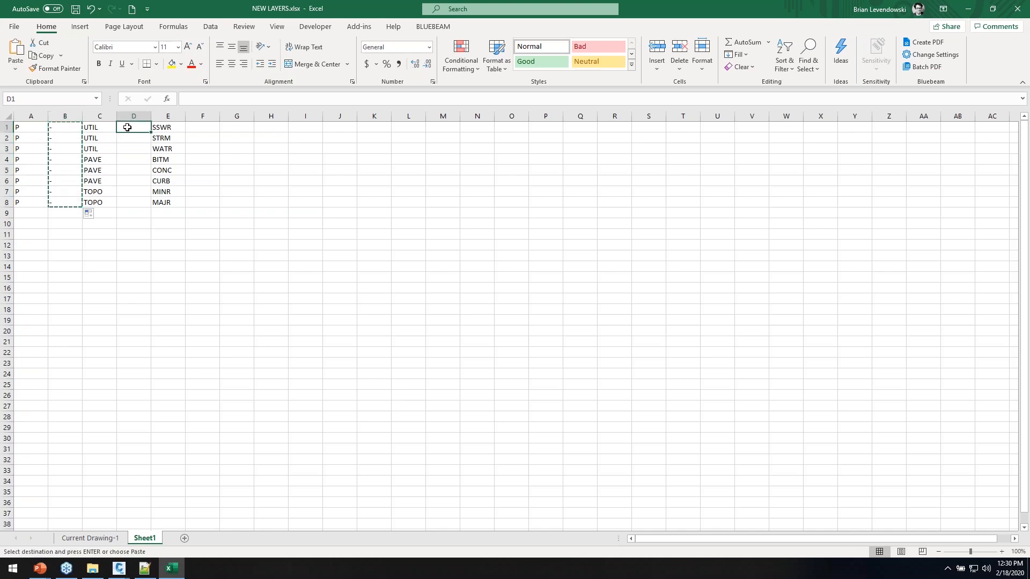
{"action": "key", "text": "ctrl+v"}
{"action": "left_click", "coordinate": [207, 127]}
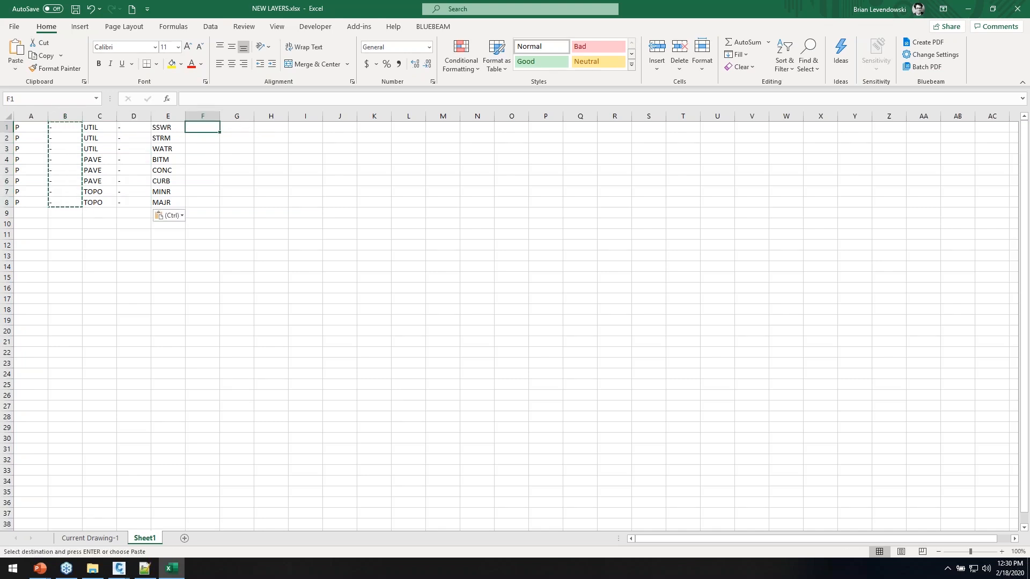
Join the parts with =A1&B1&C1&D1&E1 in F1, fill it to F8, and autofit column F
{"action": "type", "text": "="}
{"action": "left_click", "coordinate": [36, 128]}
{"action": "type", "text": "&"}
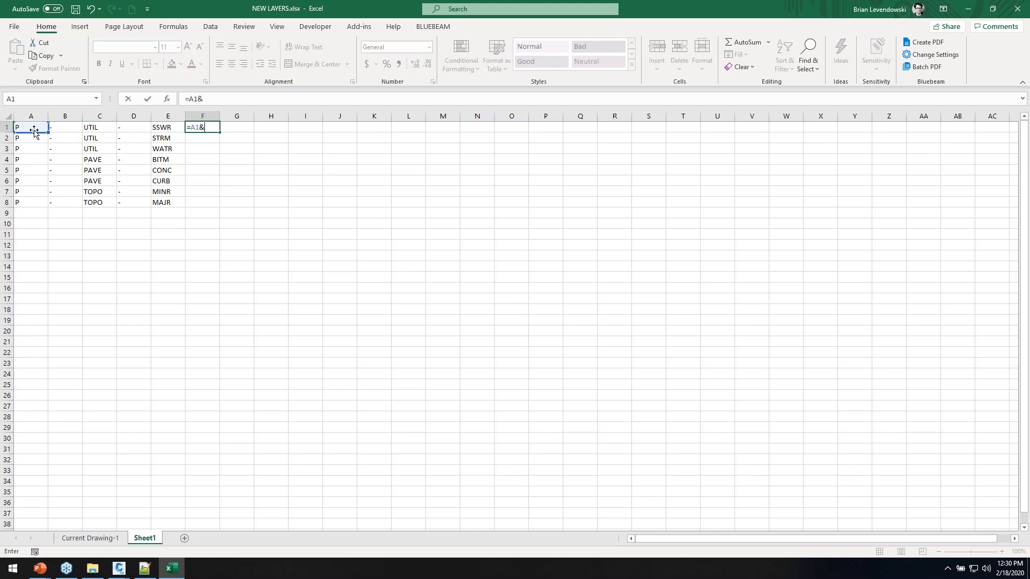
{"action": "left_click", "coordinate": [65, 127]}
{"action": "type", "text": "&"}
{"action": "left_click", "coordinate": [100, 127]}
{"action": "type", "text": "&"}
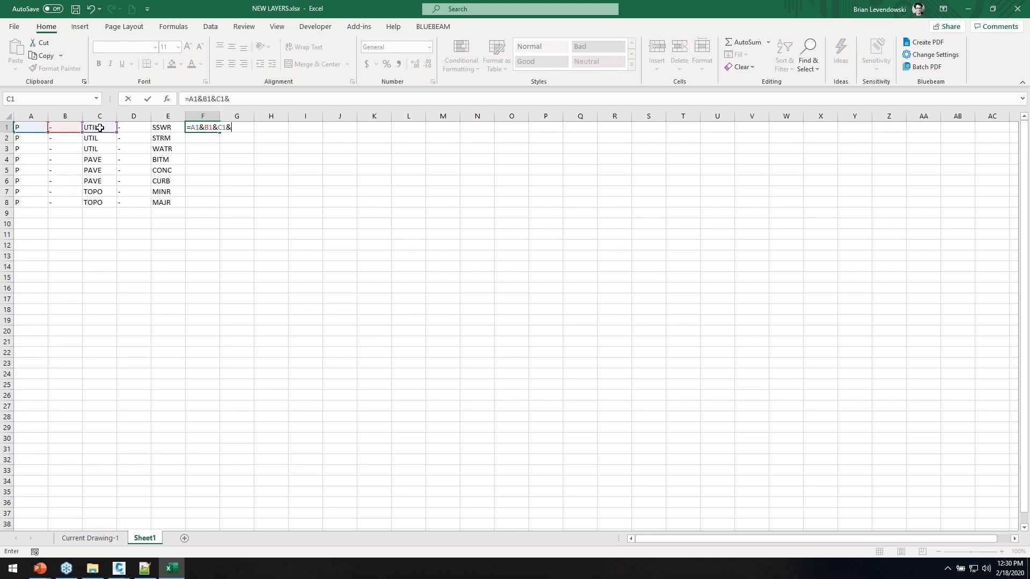
{"action": "left_click", "coordinate": [133, 127]}
{"action": "type", "text": "&"}
{"action": "left_click", "coordinate": [168, 127]}
{"action": "key", "text": "Return"}
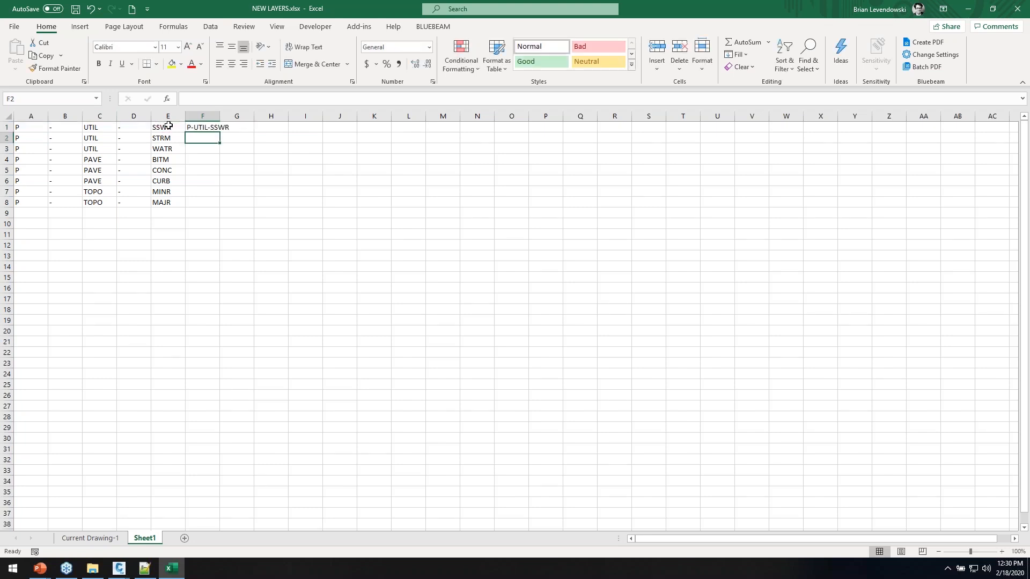
{"action": "left_click", "coordinate": [208, 127]}
{"action": "left_click_drag", "start_coordinate": [220, 141], "coordinate": [220, 207]}
{"action": "double_click", "coordinate": [219, 116]}
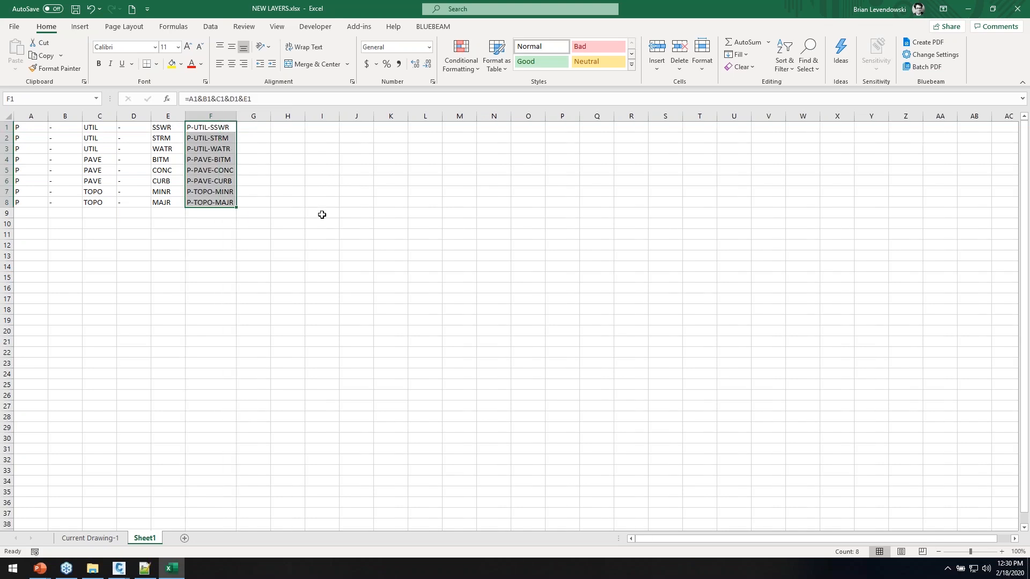
{"action": "left_click", "coordinate": [228, 155]}
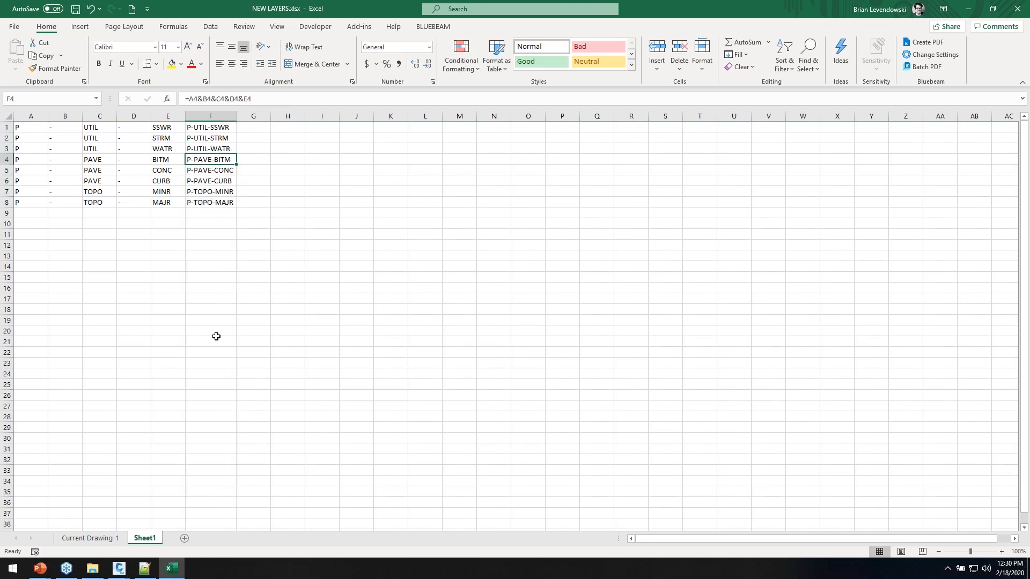
On the Current Drawing sheet, link A3 to =Sheet1!F1 so it shows P-UTIL-SSWR
{"action": "left_click", "coordinate": [89, 537]}
{"action": "left_click", "coordinate": [55, 159]}
{"action": "type", "text": "="}
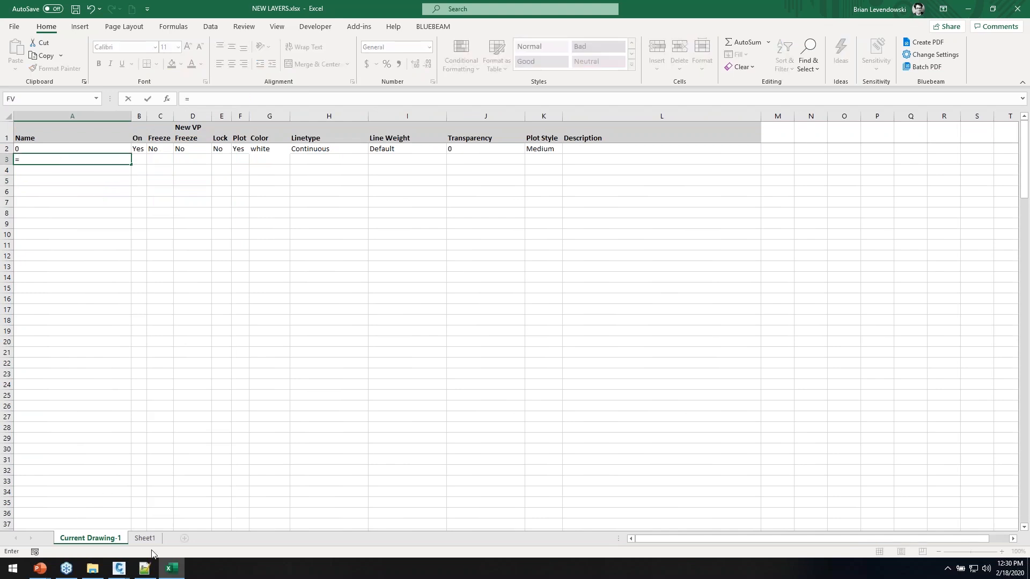
{"action": "left_click", "coordinate": [145, 538]}
{"action": "left_click", "coordinate": [206, 128]}
{"action": "key", "text": "Return"}
Extend the name links to row 10, clear the zeros in rows 11–15, and copy layer 0's properties down
{"action": "key", "text": "Up"}
{"action": "left_click_drag", "start_coordinate": [132, 166], "coordinate": [132, 295]}
{"action": "left_click_drag", "start_coordinate": [34, 245], "coordinate": [36, 299]}
{"action": "right_click", "coordinate": [37, 283]}
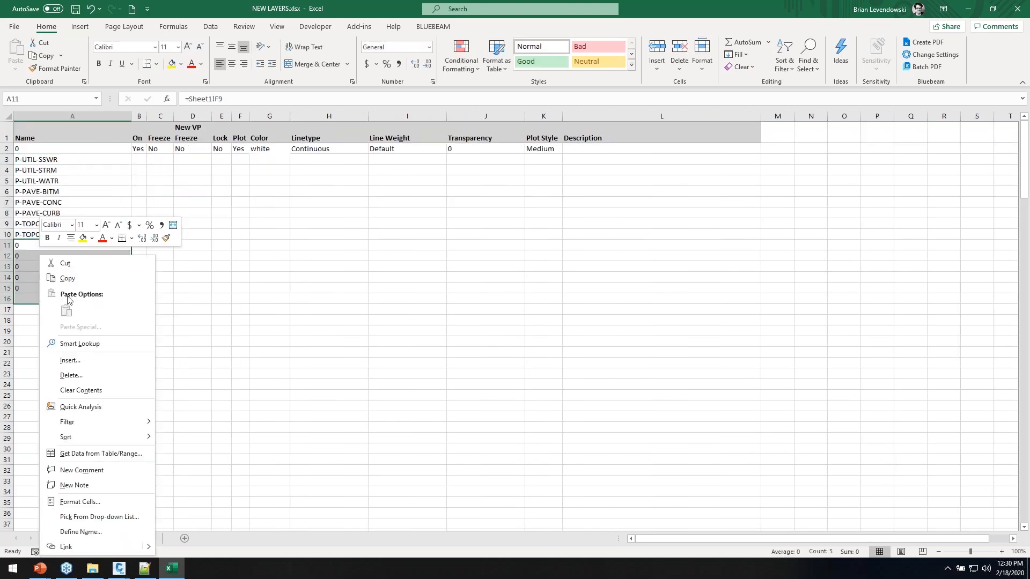
{"action": "left_click", "coordinate": [82, 375]}
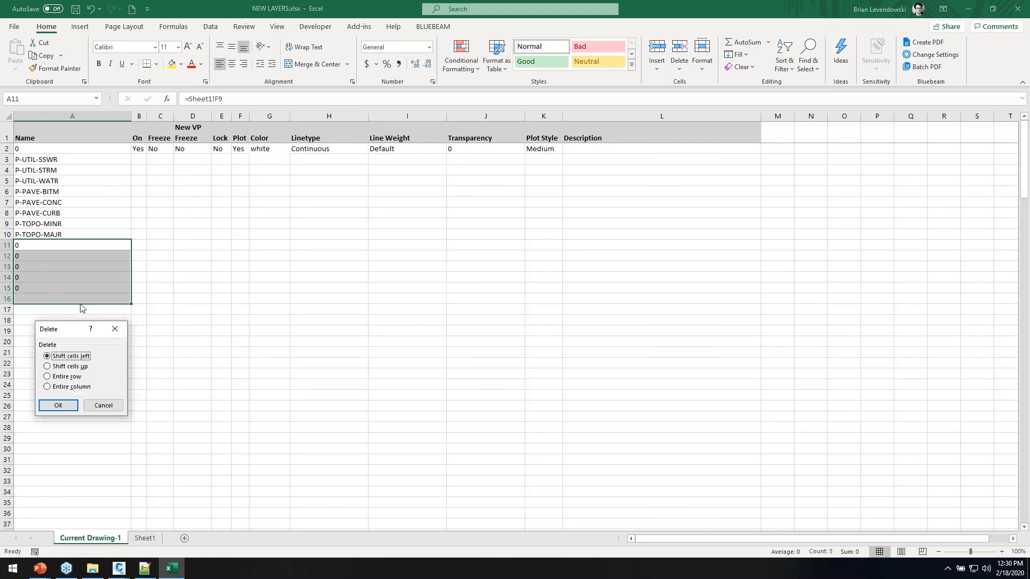
{"action": "left_click", "coordinate": [109, 406]}
{"action": "right_click", "coordinate": [64, 290]}
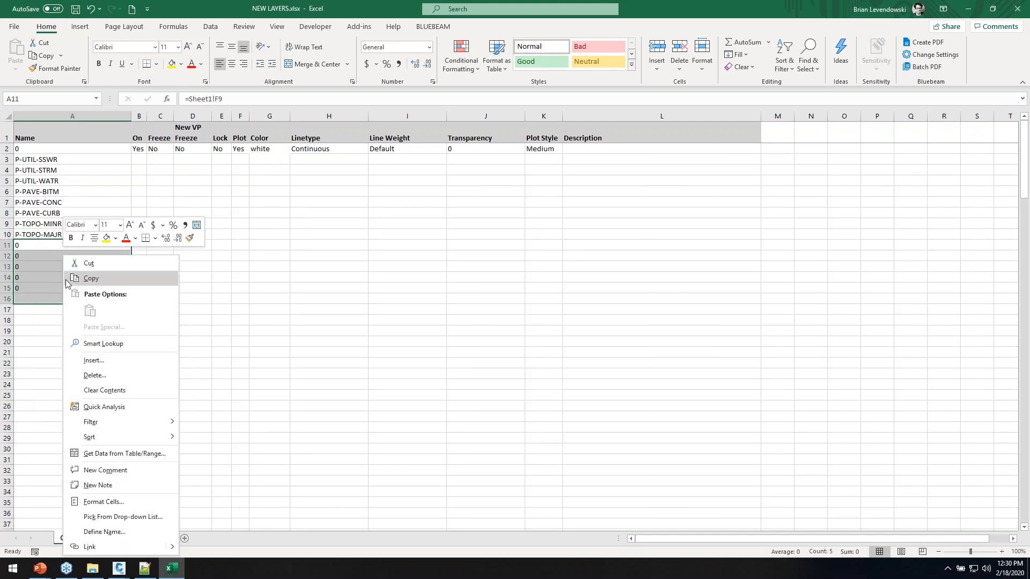
{"action": "left_click", "coordinate": [105, 391]}
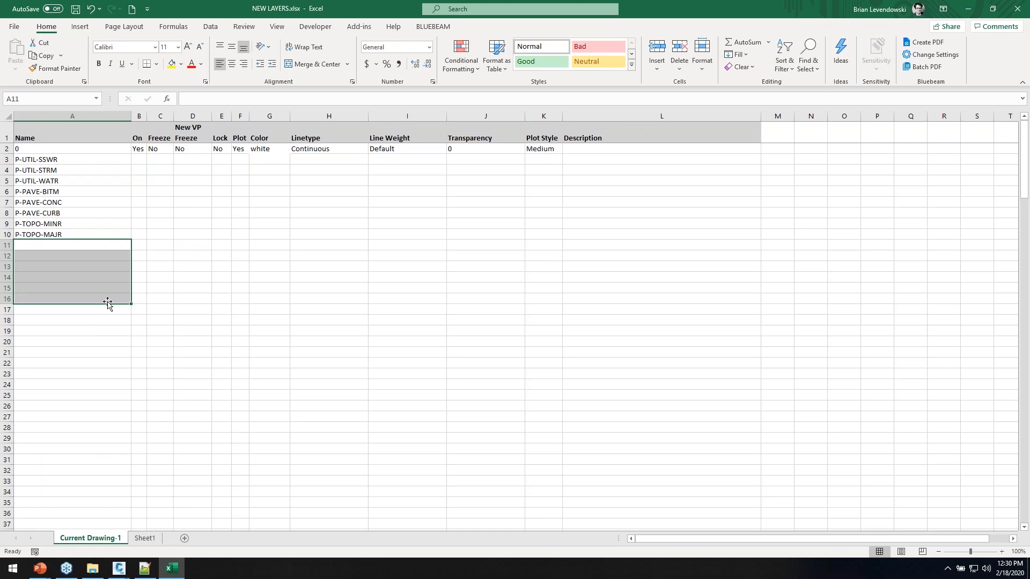
{"action": "left_click", "coordinate": [141, 150]}
{"action": "left_click_drag", "start_coordinate": [138, 149], "coordinate": [762, 239]}
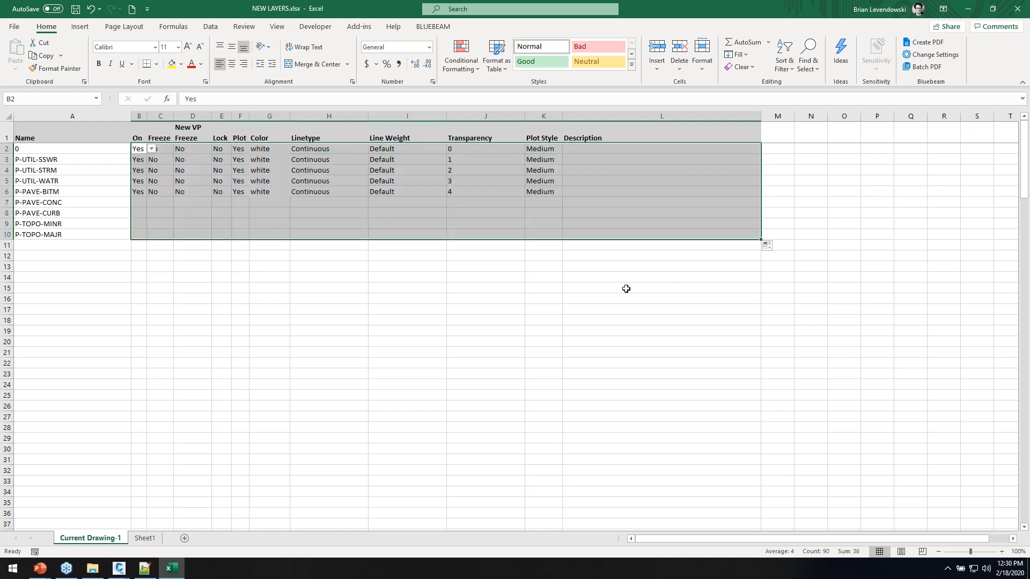
{"action": "left_click", "coordinate": [363, 286]}
Give P-UTIL-STRM a DASHED linetype and Red colour, and make P-UTIL-WATR Blue
{"action": "left_click", "coordinate": [417, 172]}
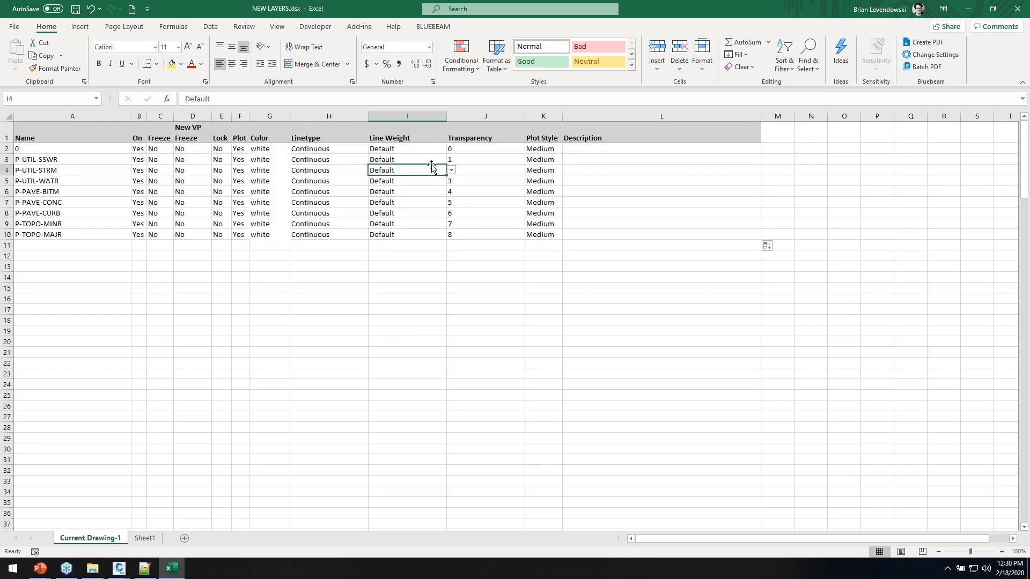
{"action": "left_click", "coordinate": [451, 170]}
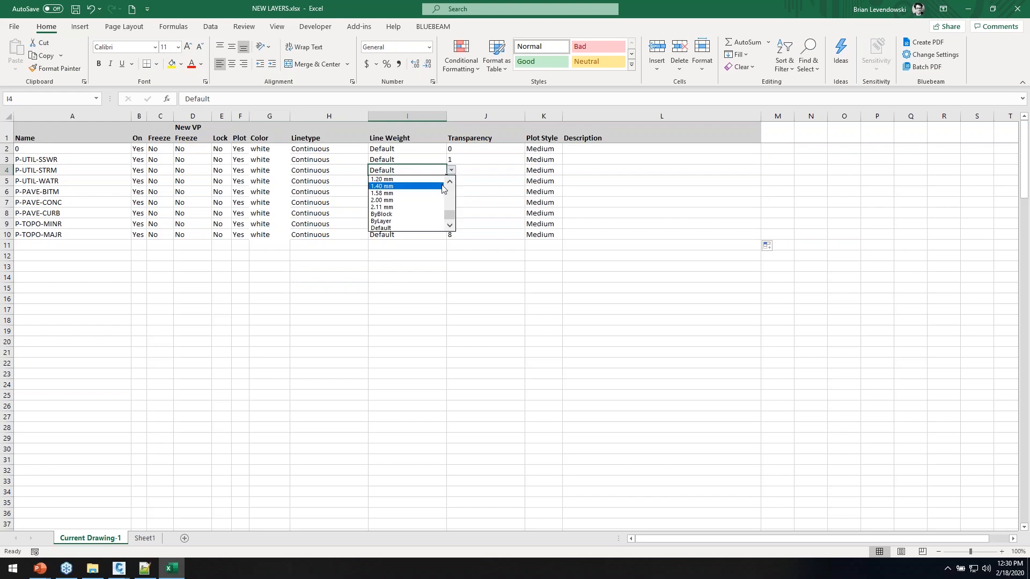
{"action": "left_click", "coordinate": [339, 175]}
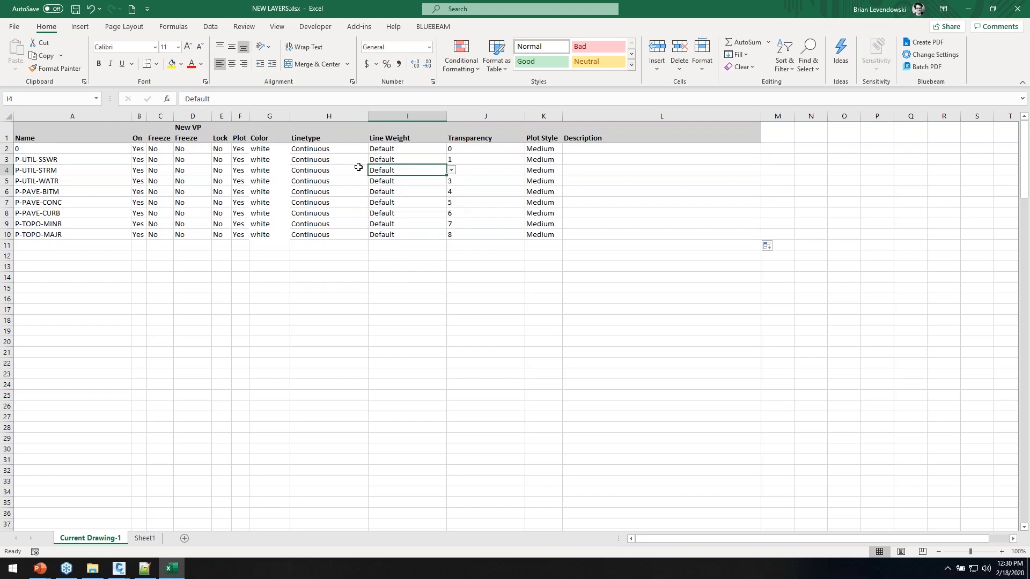
{"action": "left_click", "coordinate": [359, 170]}
{"action": "left_click", "coordinate": [373, 170]}
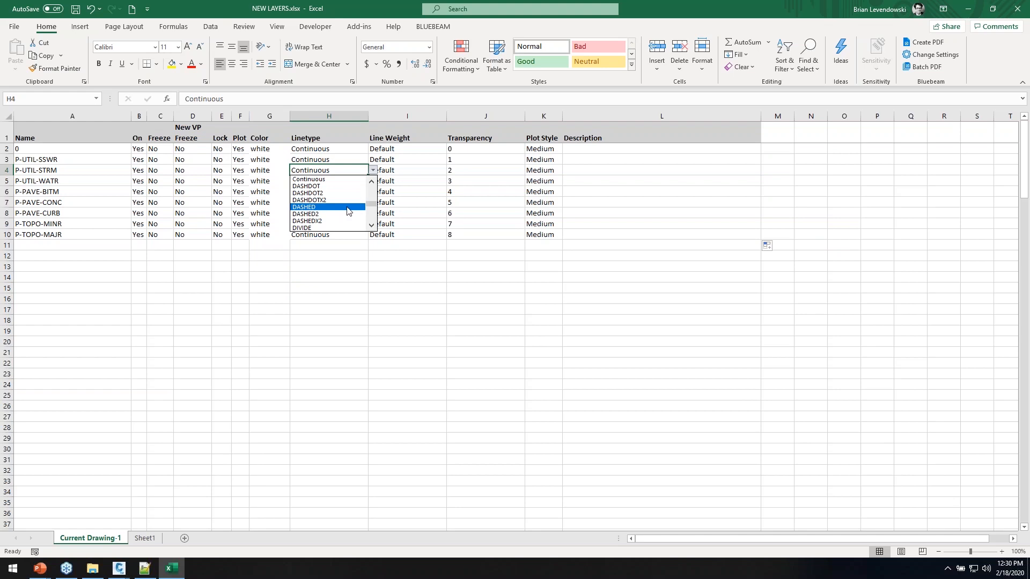
{"action": "left_click", "coordinate": [350, 209]}
{"action": "left_click", "coordinate": [265, 172]}
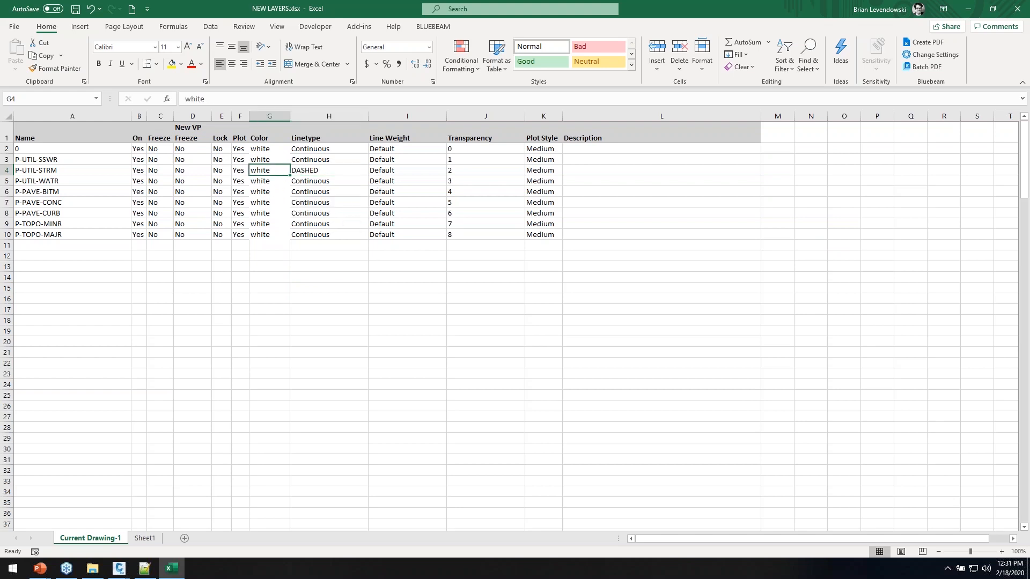
{"action": "type", "text": "RE"}
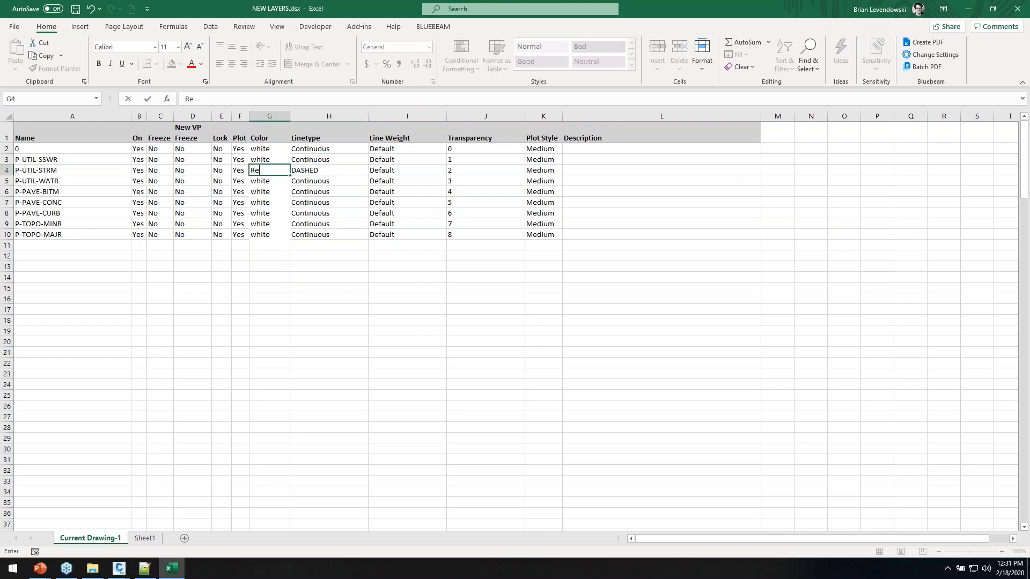
{"action": "type", "text": "ed"}
{"action": "key", "text": "Return"}
{"action": "type", "text": "Blue"}
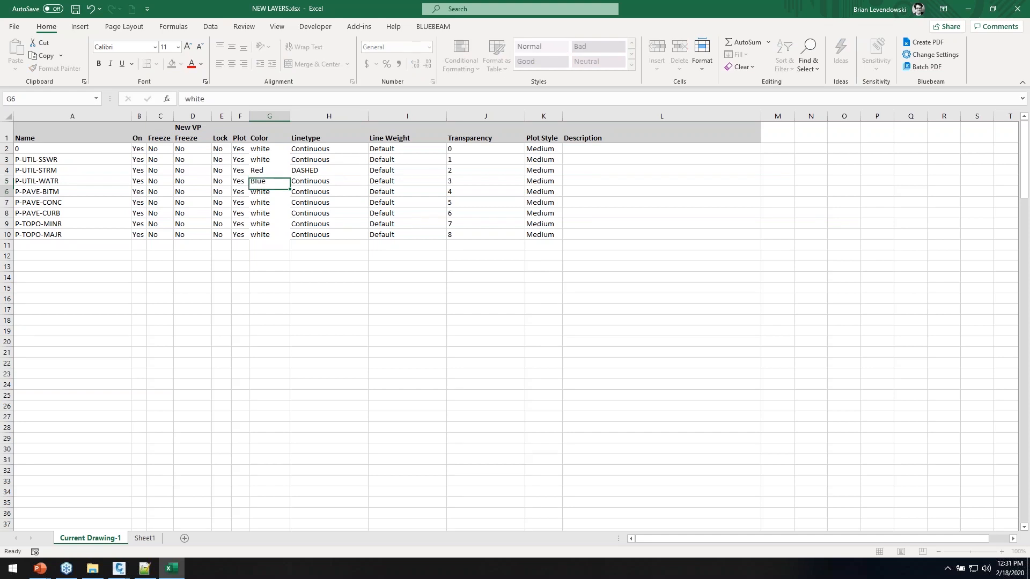
{"action": "key", "text": "Return"}
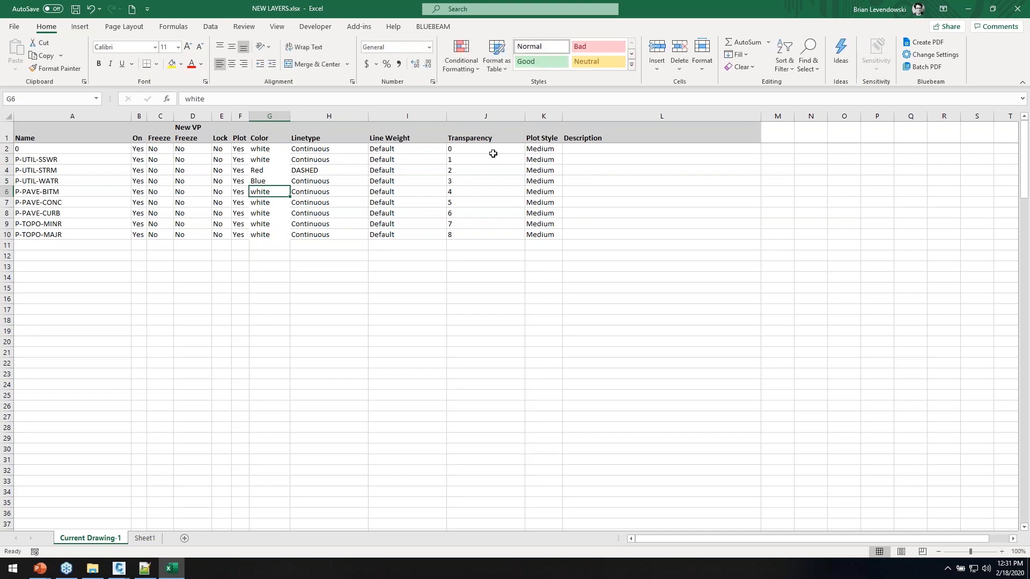
Set every layer's transparency to 0 and save the workbook
{"action": "left_click", "coordinate": [509, 149]}
{"action": "left_click_drag", "start_coordinate": [524, 154], "coordinate": [529, 241]}
{"action": "left_click", "coordinate": [349, 294]}
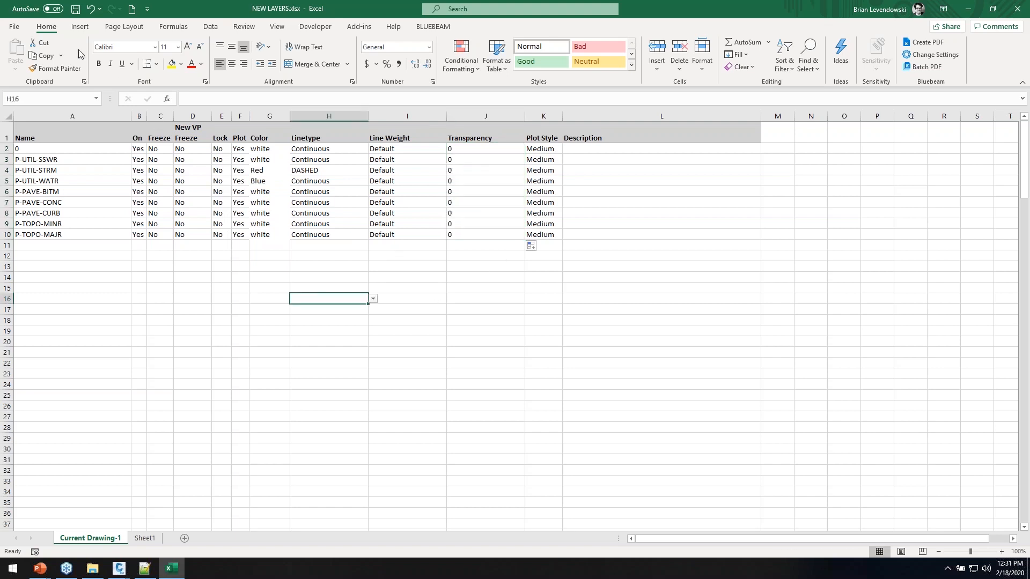
{"action": "left_click", "coordinate": [76, 10]}
{"action": "key", "text": "alt+Tab"}
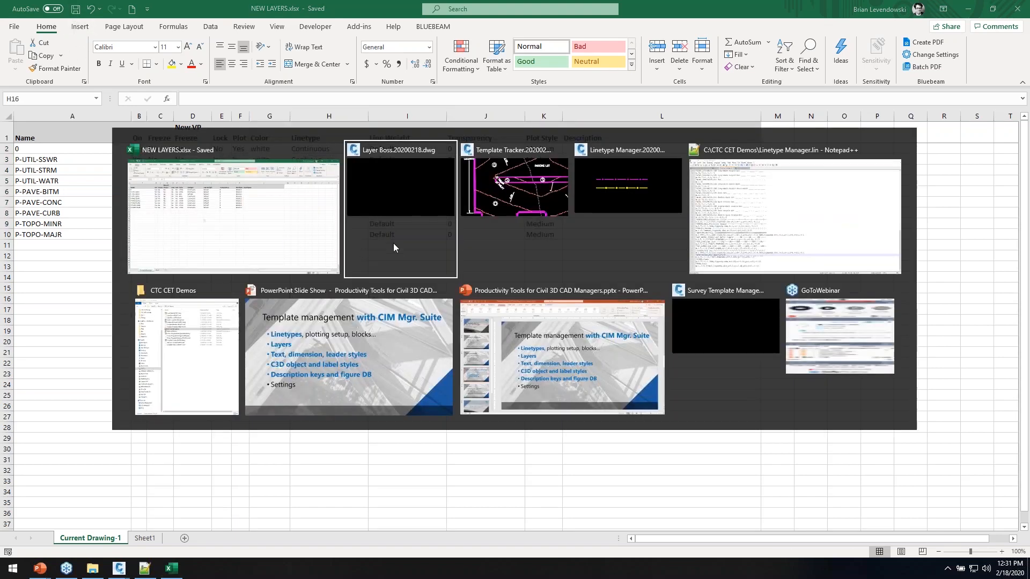
Maximize Civil 3D, create Drawing2 from a template, and list its layers with LA
{"action": "left_click", "coordinate": [394, 185]}
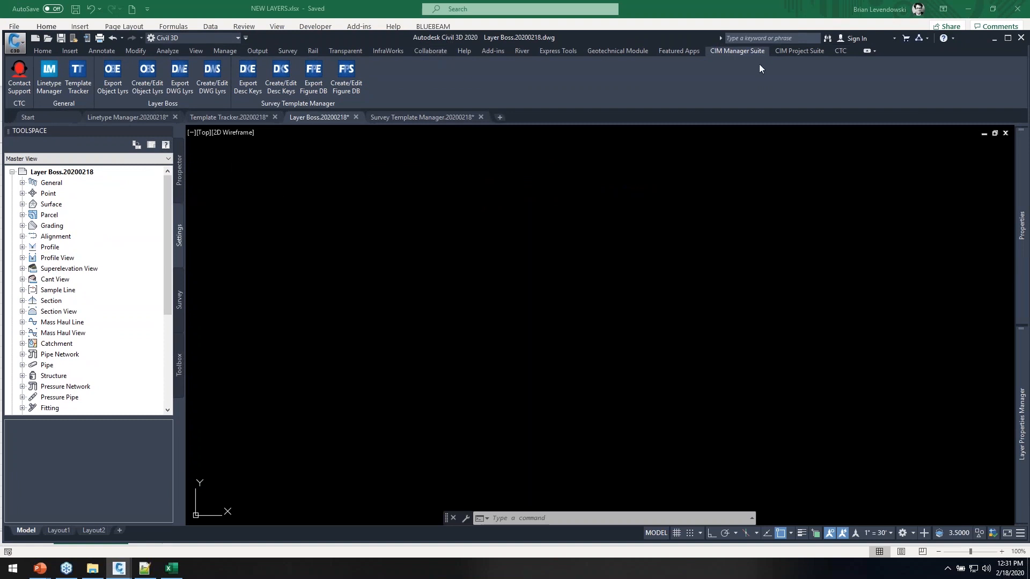
{"action": "left_click", "coordinate": [1007, 38]}
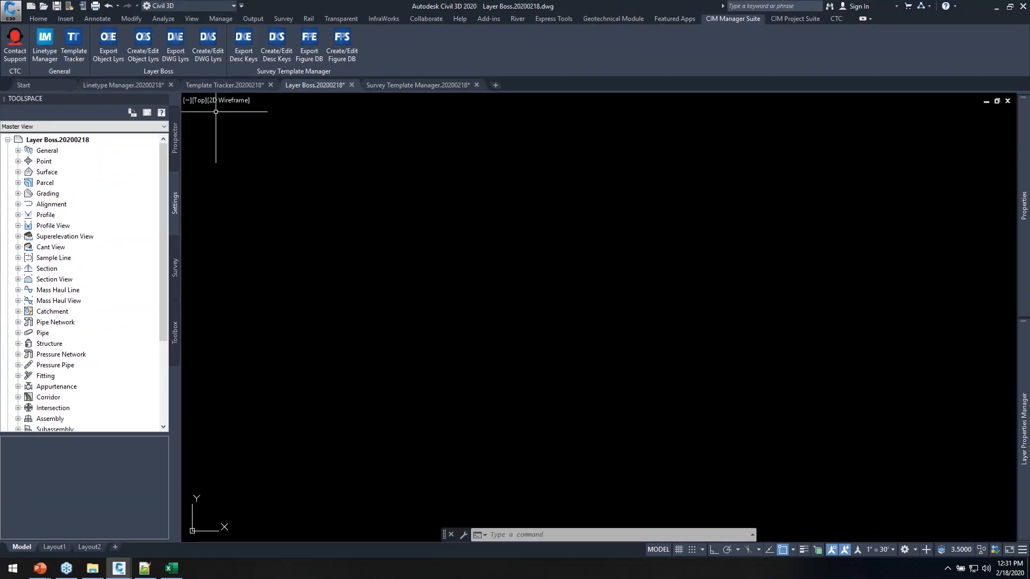
{"action": "left_click", "coordinate": [12, 8]}
{"action": "left_click", "coordinate": [37, 69]}
{"action": "double_click", "coordinate": [428, 218]}
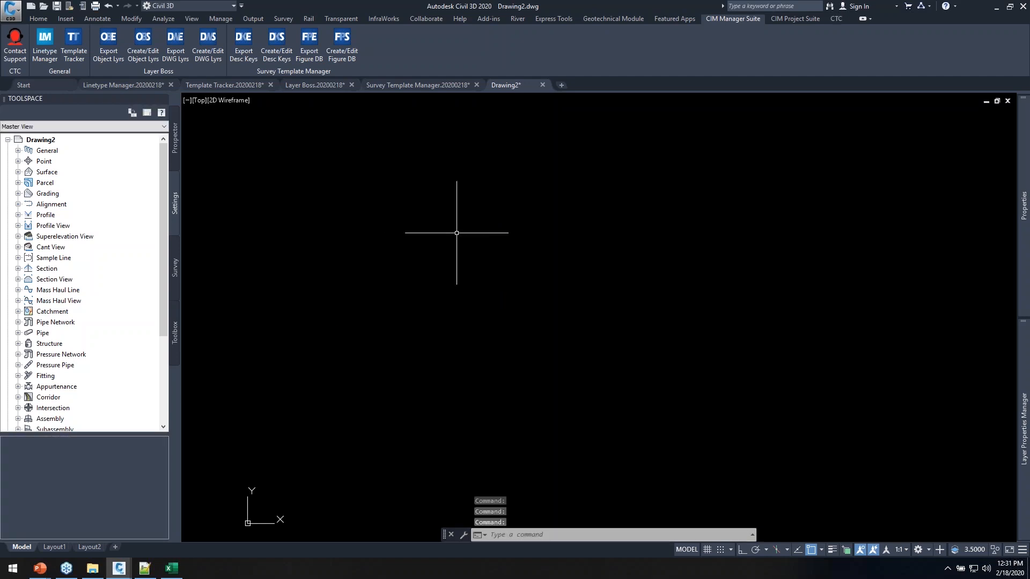
{"action": "type", "text": "la"}
{"action": "key", "text": "Return"}
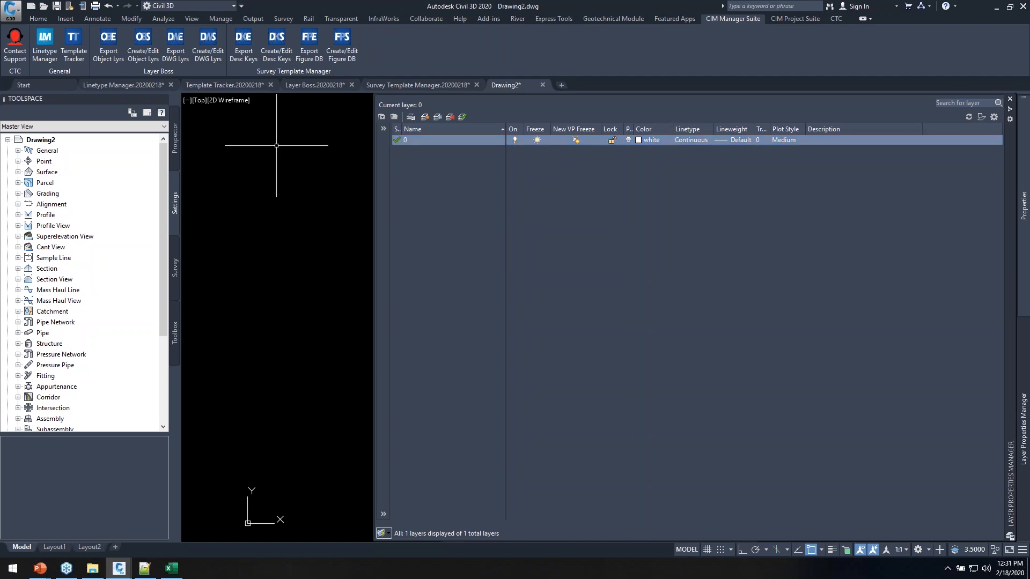
Sync drawing layers from NEW LAYERS.xlsx, previewing and then adding the eight P-UTIL, P-PAVE and P-TOPO layers
{"action": "left_click", "coordinate": [209, 45]}
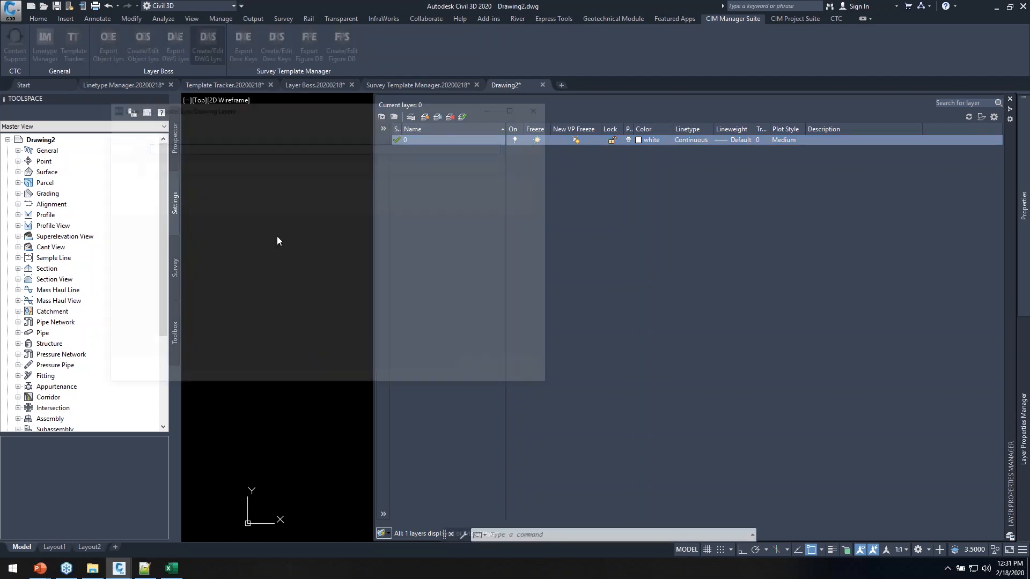
{"action": "left_click", "coordinate": [716, 133]}
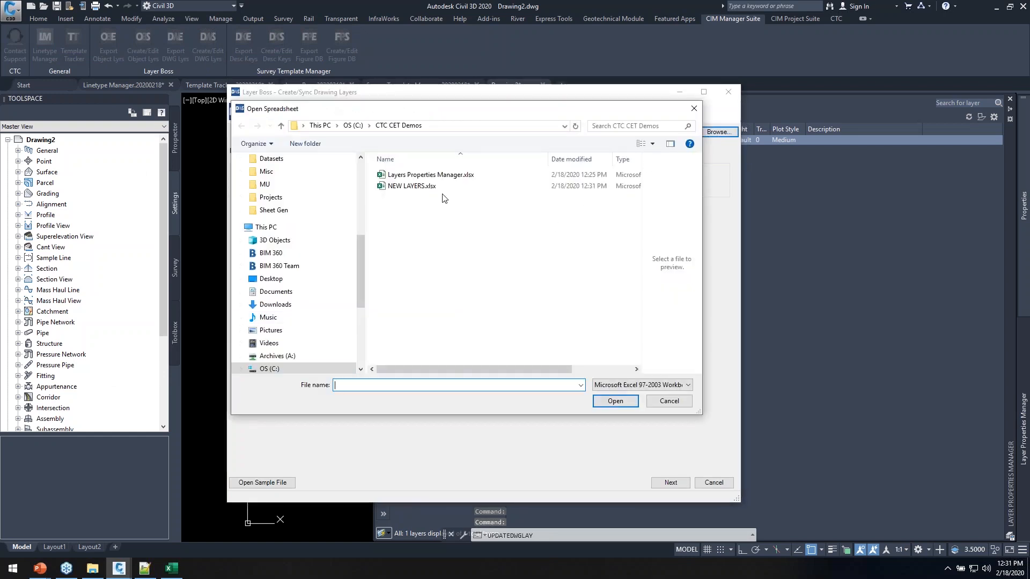
{"action": "left_click", "coordinate": [172, 569]}
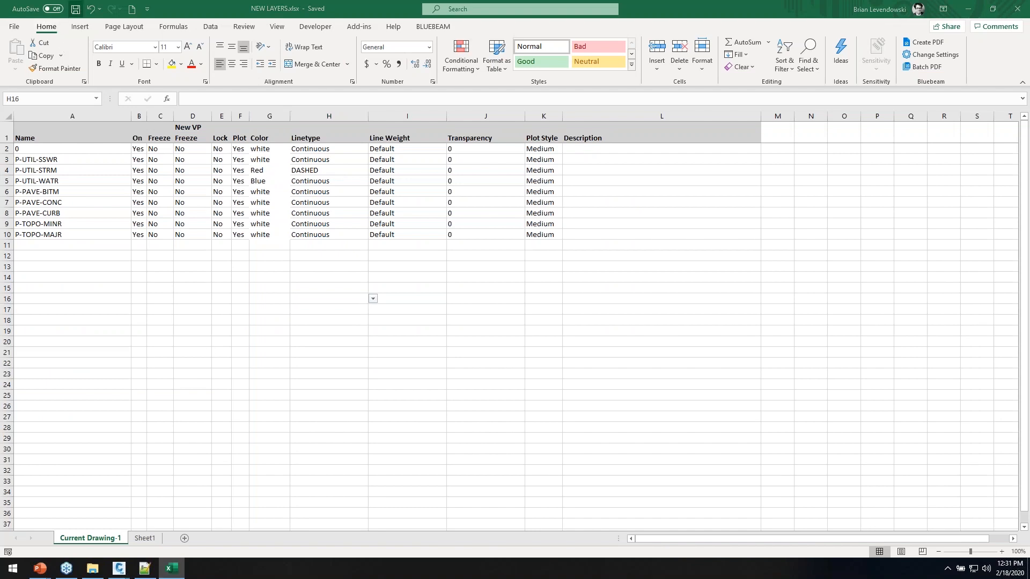
{"action": "key", "text": "alt+Tab"}
{"action": "left_click", "coordinate": [410, 186]}
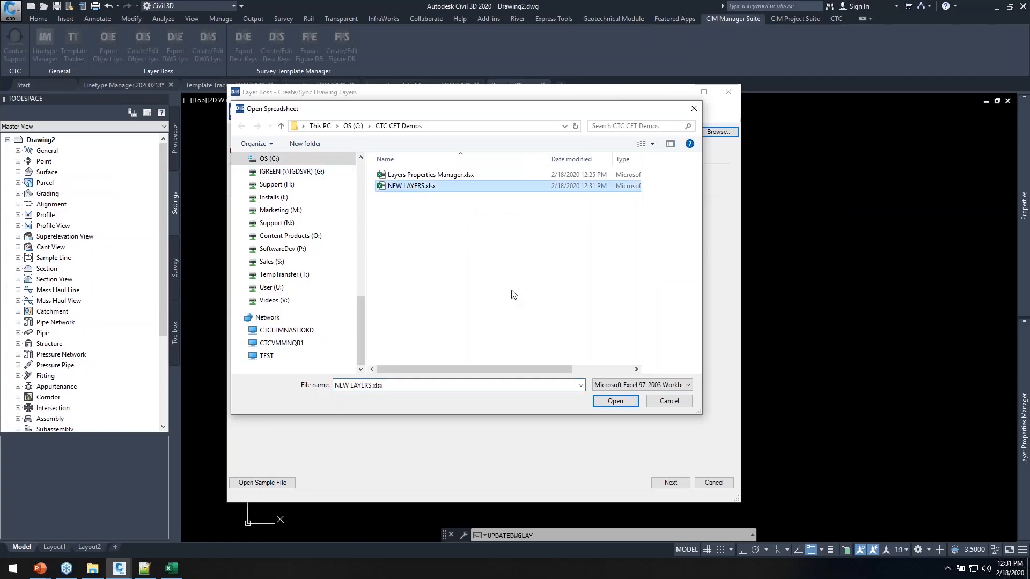
{"action": "left_click", "coordinate": [614, 402]}
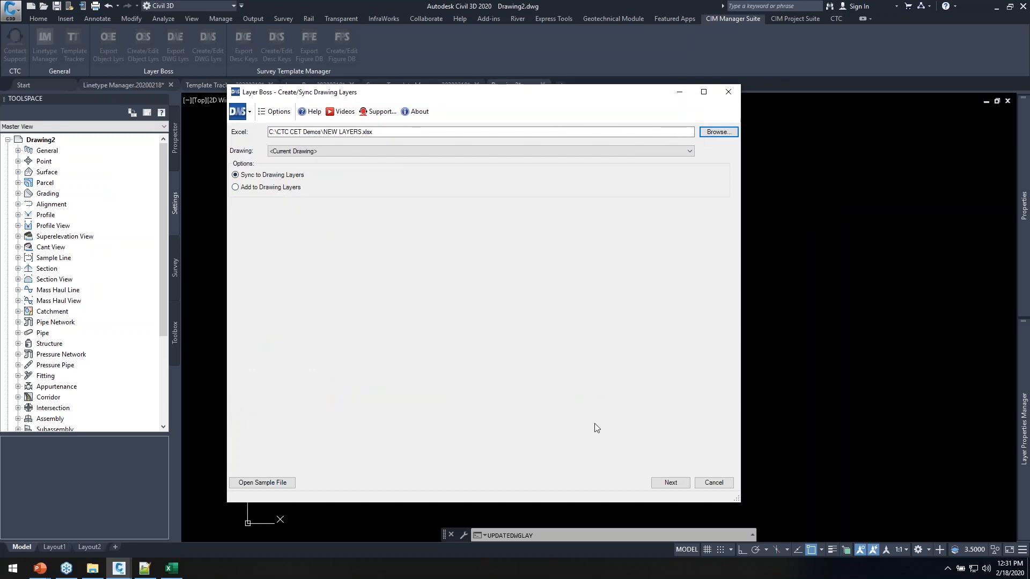
{"action": "left_click", "coordinate": [665, 482]}
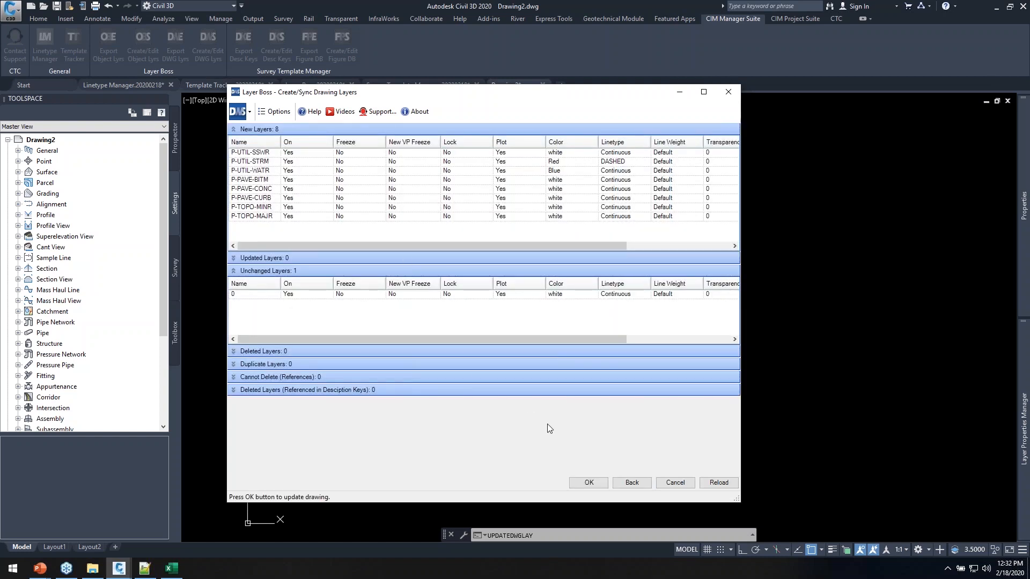
{"action": "left_click", "coordinate": [586, 482]}
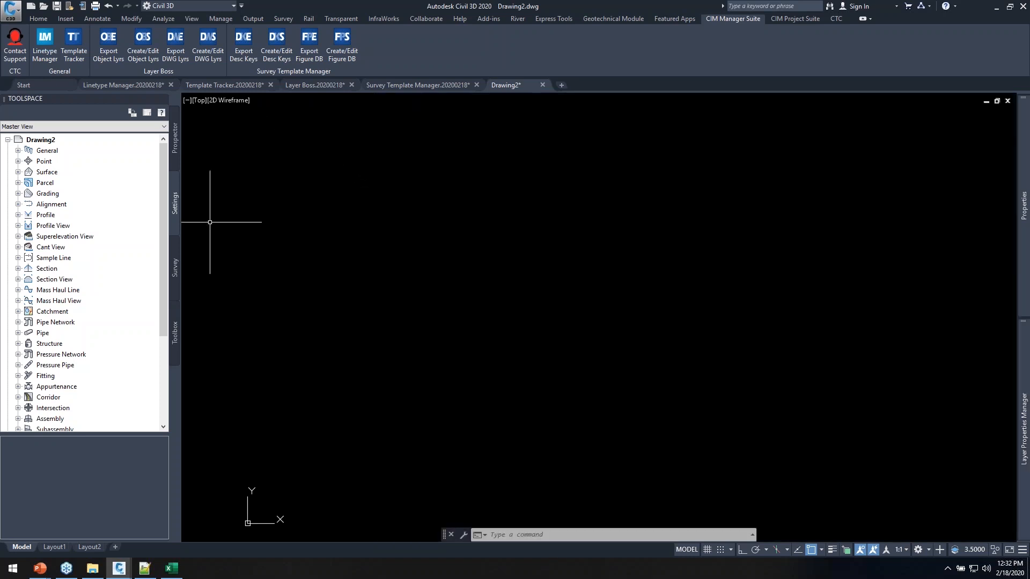
{"action": "right_click", "coordinate": [44, 139]}
{"action": "left_click", "coordinate": [64, 143]}
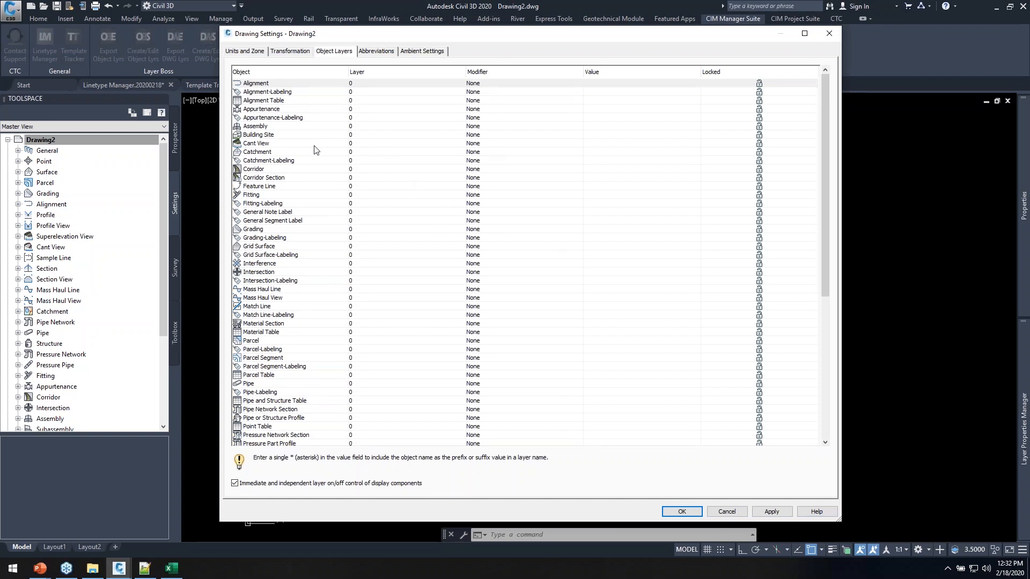
{"action": "left_click", "coordinate": [312, 160]}
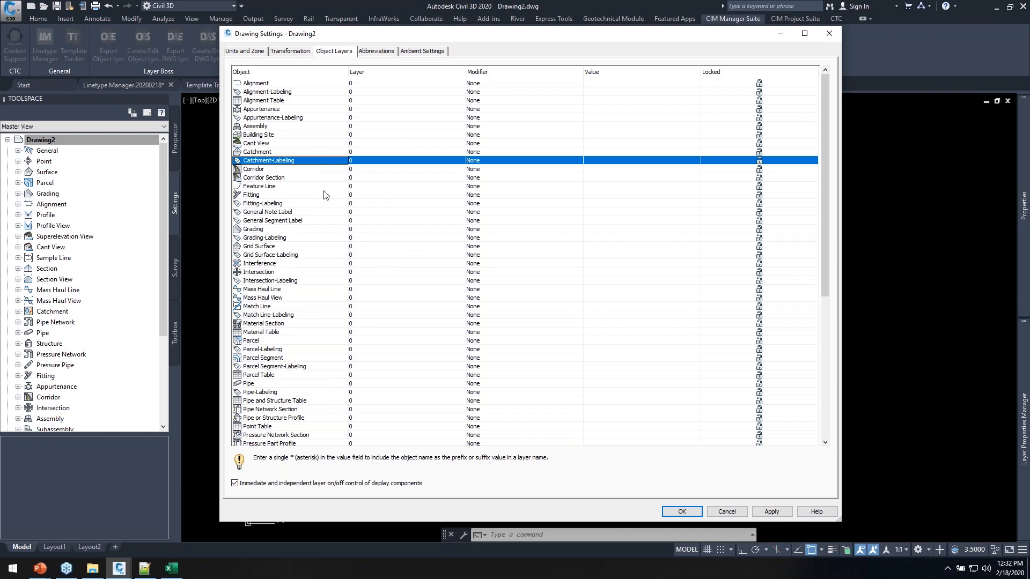
{"action": "left_click", "coordinate": [293, 195]}
{"action": "left_click", "coordinate": [322, 153]}
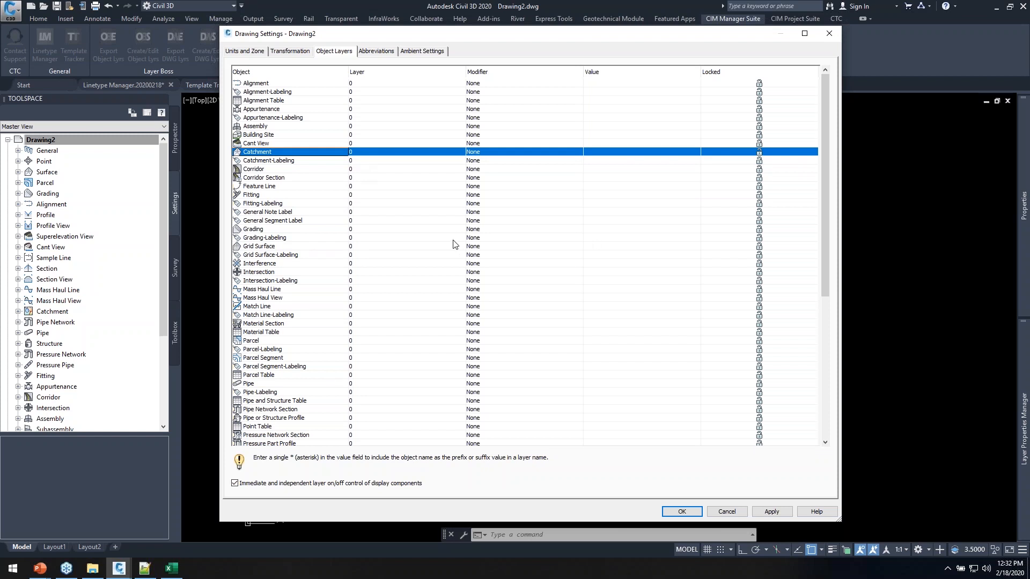
{"action": "left_click", "coordinate": [727, 511]}
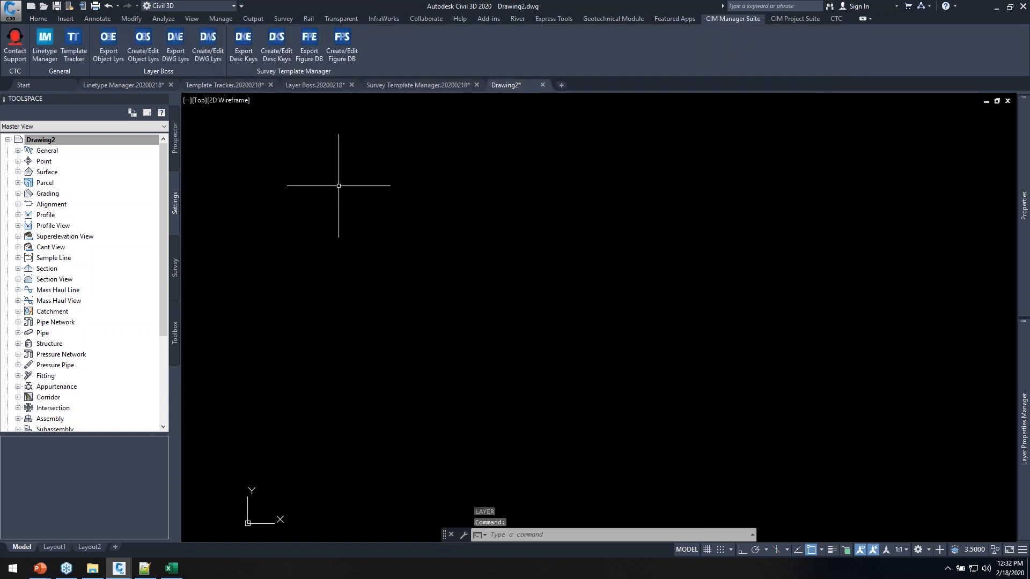
From the Layer Boss drawing, export object layers as Civil 3D Object Layers.xlsx and open it in Excel
{"action": "left_click", "coordinate": [309, 88]}
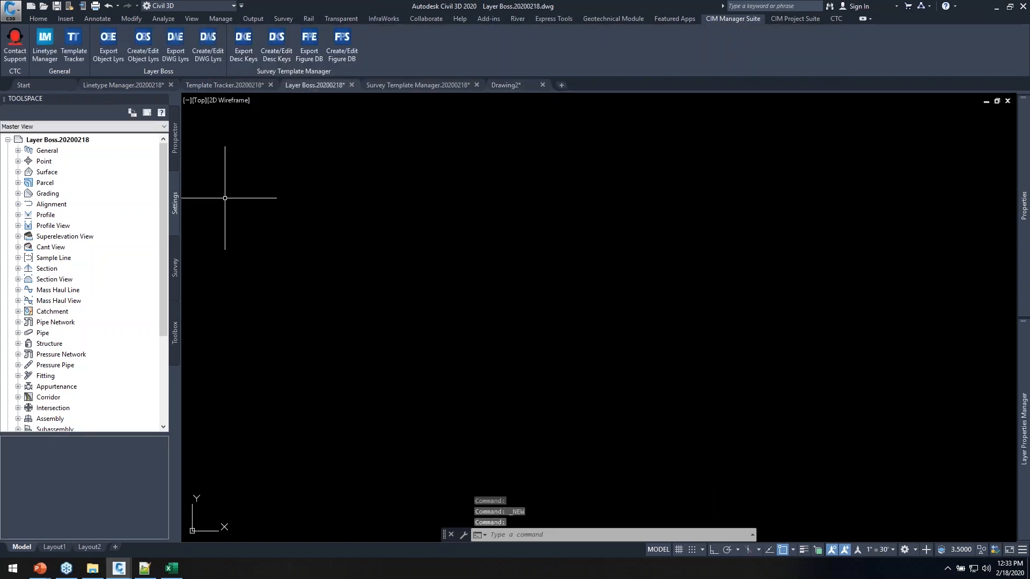
{"action": "left_click", "coordinate": [97, 41]}
{"action": "left_click", "coordinate": [539, 320]}
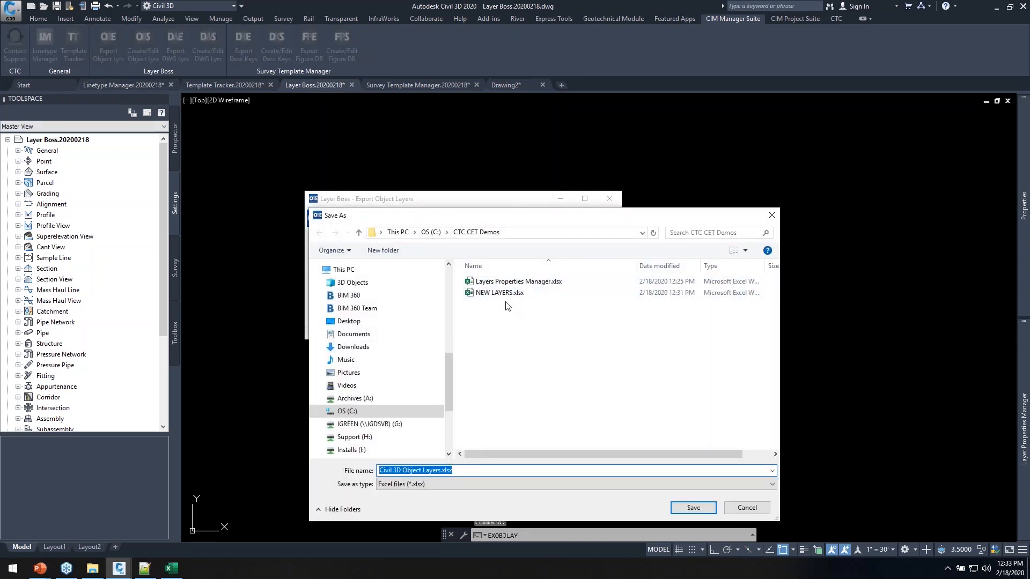
{"action": "left_click", "coordinate": [693, 507]}
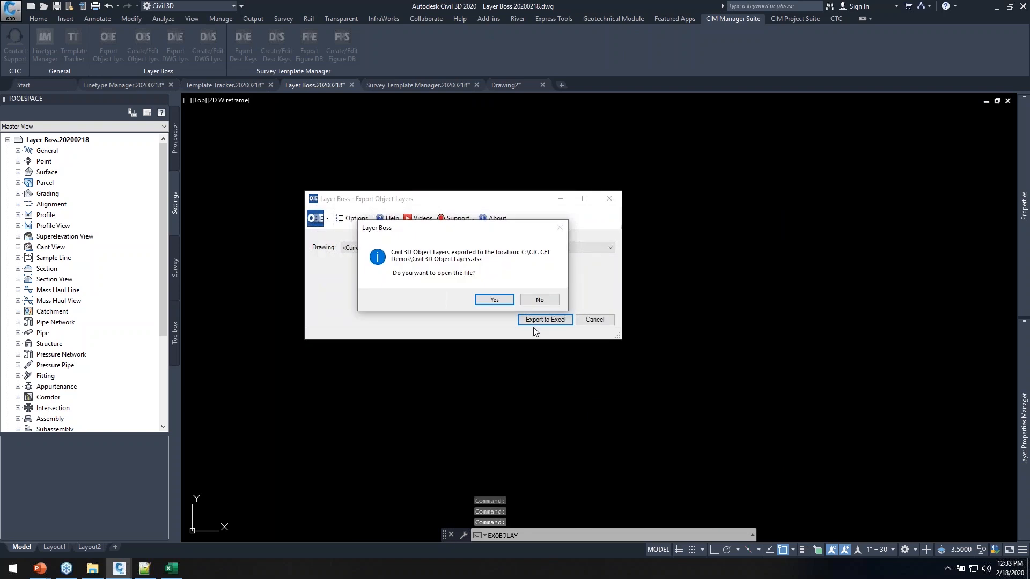
{"action": "left_click", "coordinate": [494, 300]}
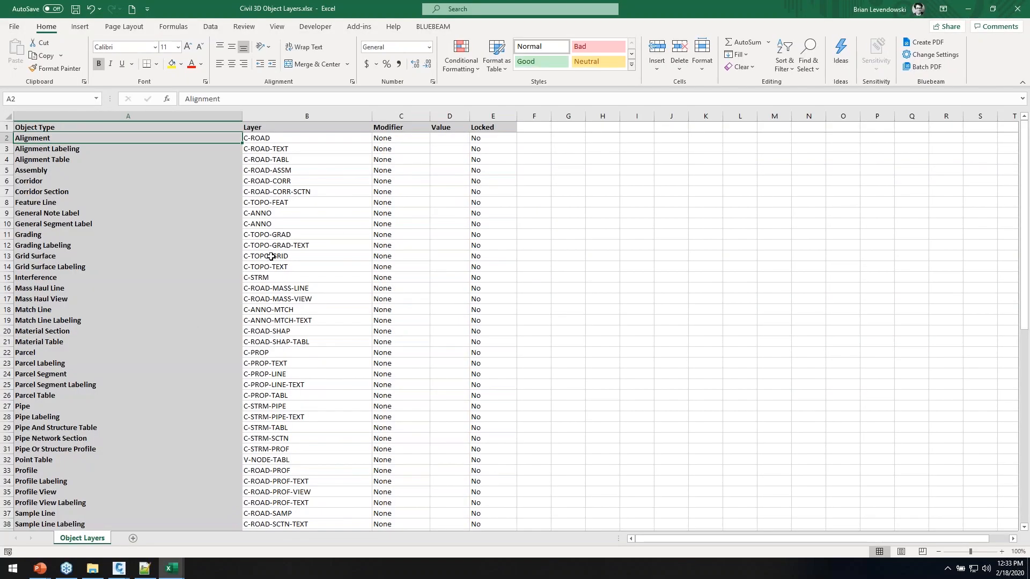
Narrow the Object Type column and set the Alignment and Alignment Labeling layers to C-ALIN
{"action": "left_click_drag", "start_coordinate": [242, 116], "coordinate": [150, 140]}
{"action": "left_click", "coordinate": [217, 213]}
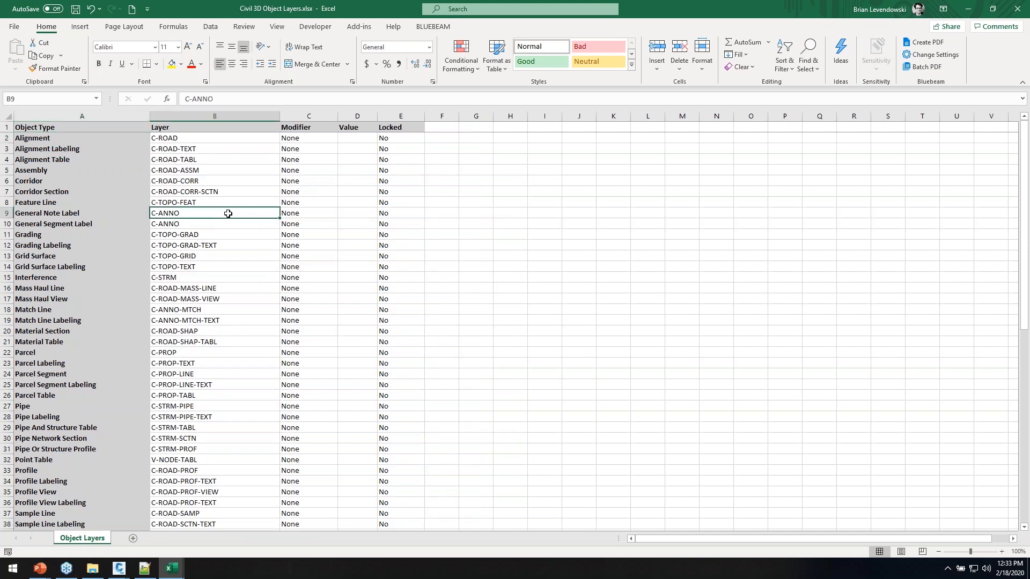
{"action": "left_click", "coordinate": [228, 139]}
{"action": "type", "text": "C-"}
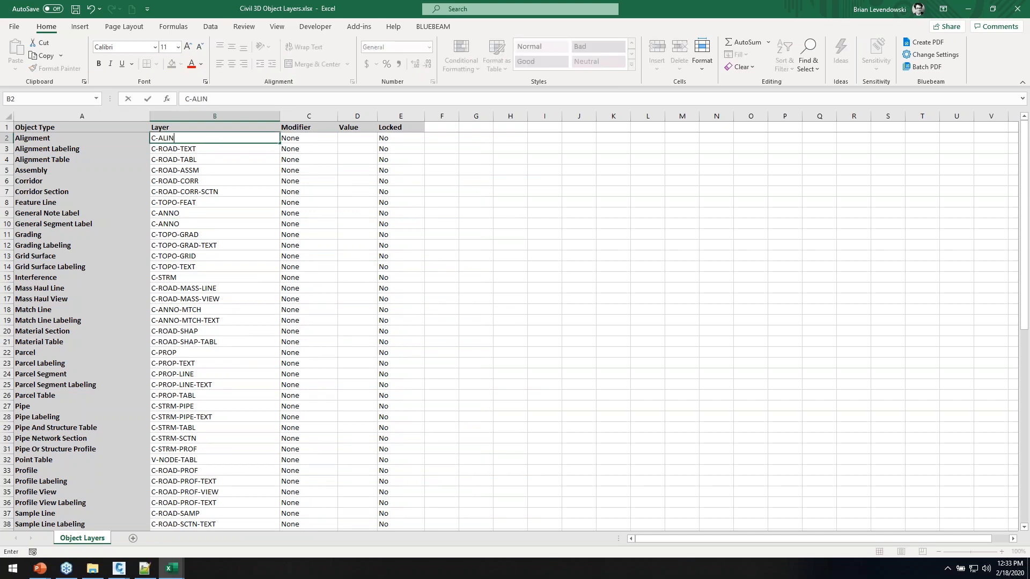
{"action": "type", "text": "ALIN"}
{"action": "key", "text": "Return"}
{"action": "type", "text": "C-ALIN"}
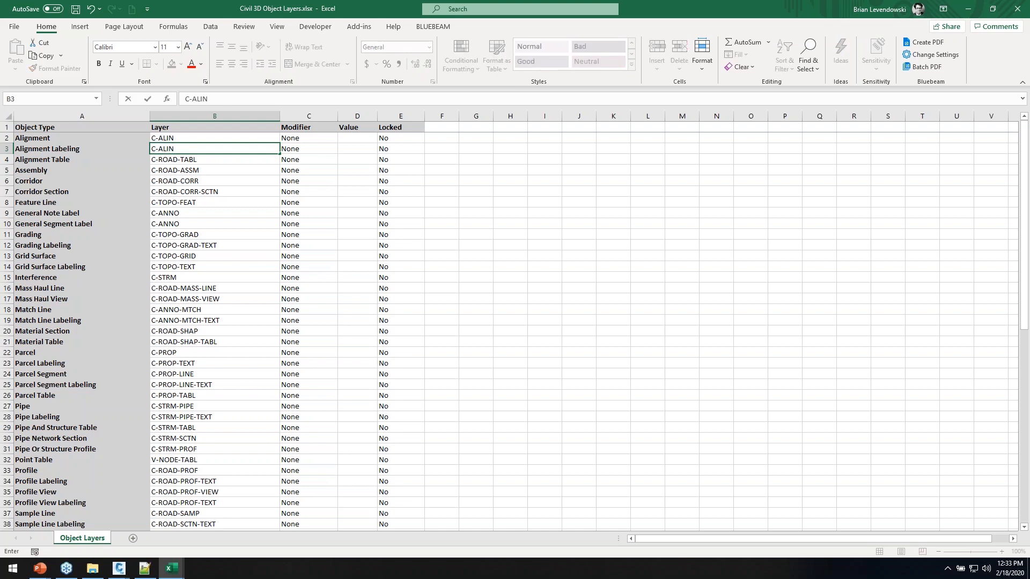
{"action": "key", "text": "Return"}
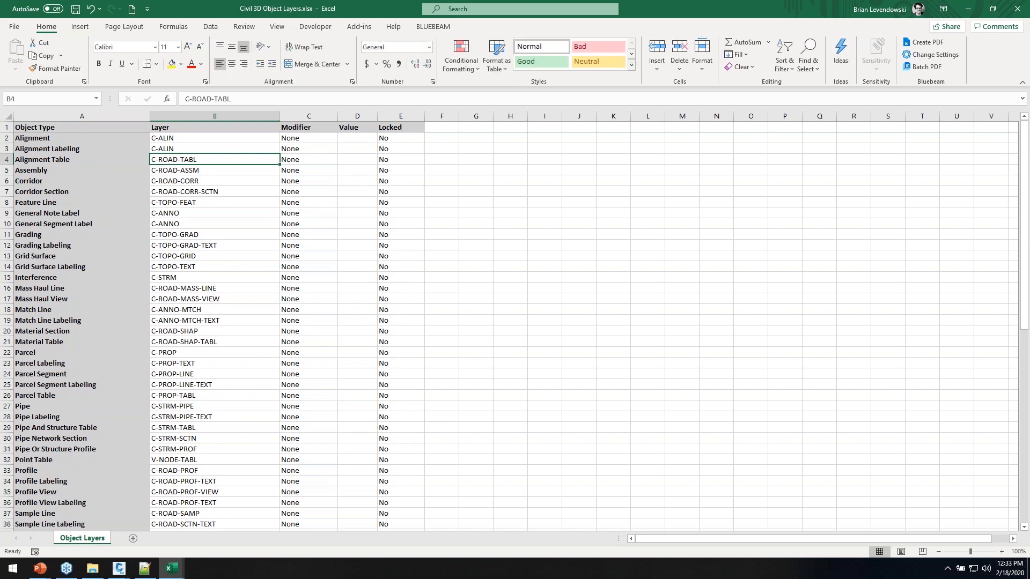
{"action": "mouse_move", "coordinate": [200, 141]}
{"action": "left_mouse_down"}
{"action": "mouse_move", "coordinate": [182, 151]}
{"action": "mouse_move", "coordinate": [205, 152]}
{"action": "left_mouse_up"}
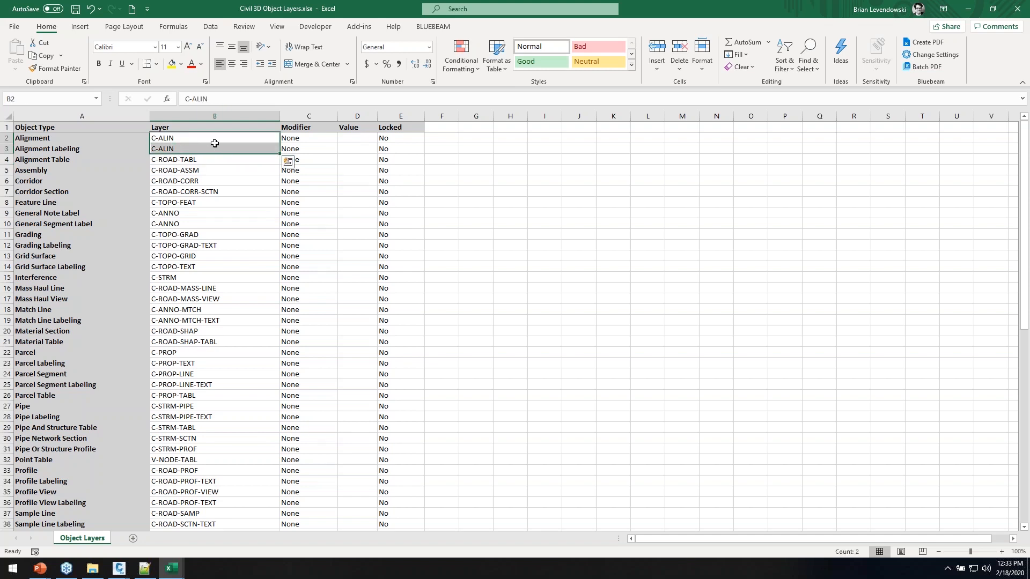
Give Alignment a Suffix modifier with value -* in C2 and D2
{"action": "left_click", "coordinate": [325, 138]}
{"action": "left_click", "coordinate": [343, 139]}
{"action": "left_click", "coordinate": [332, 156]}
{"action": "left_click", "coordinate": [365, 139]}
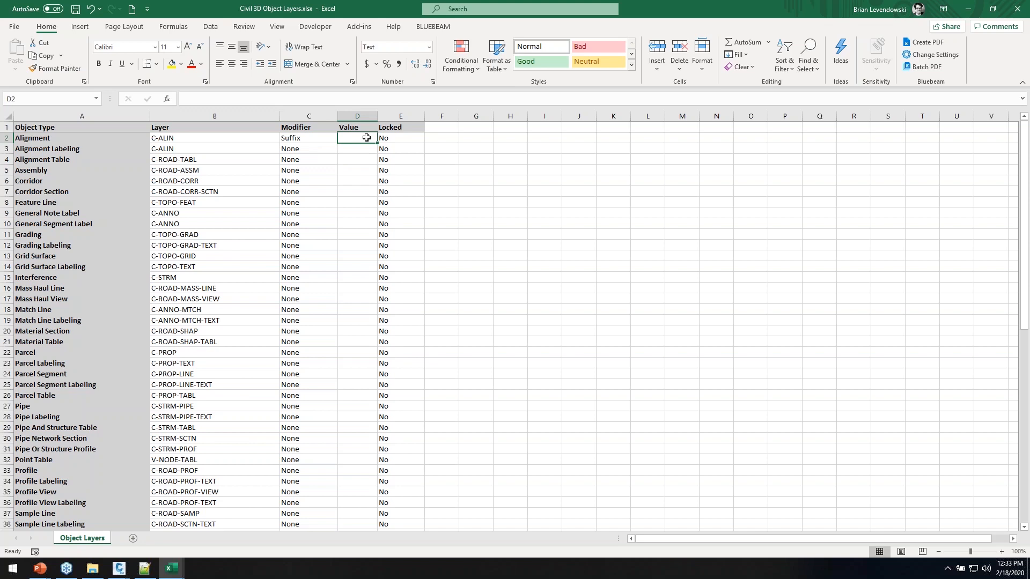
{"action": "type", "text": "-*"}
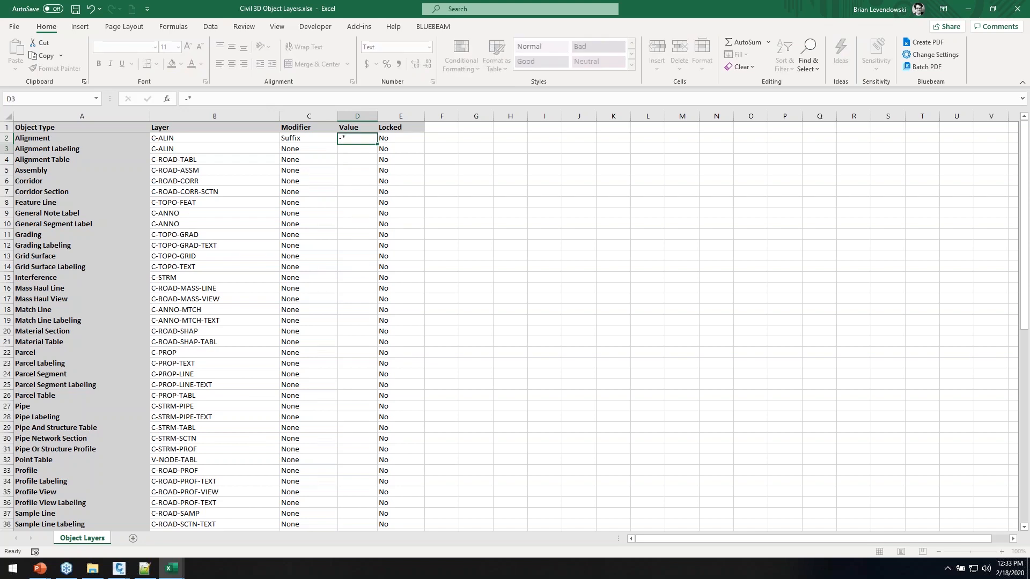
{"action": "key", "text": "Return"}
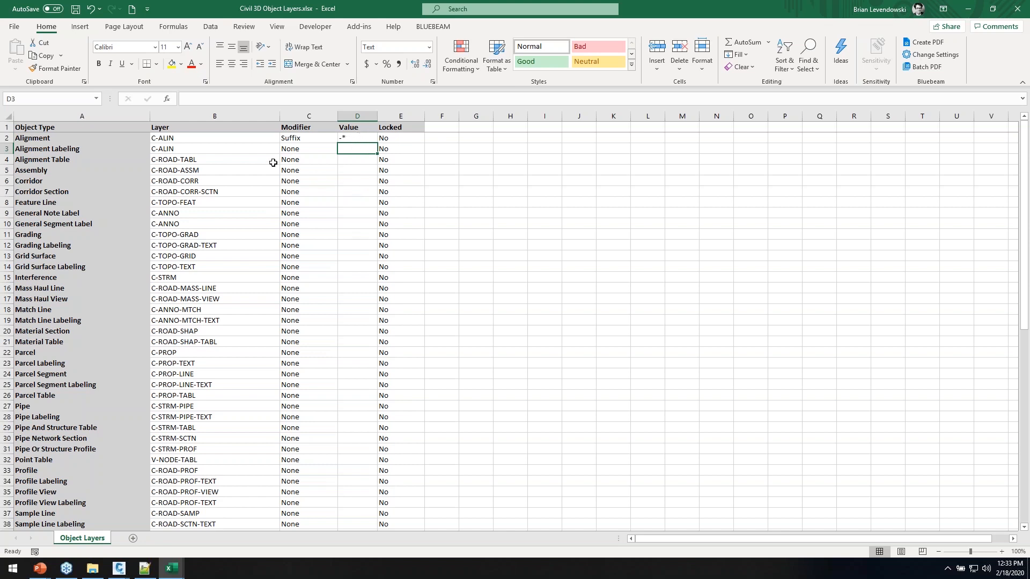
Copy the C-ANNO layer to Parcel Labeling, Point Table, Pipe Labeling and rows 28–33
{"action": "left_click", "coordinate": [190, 215]}
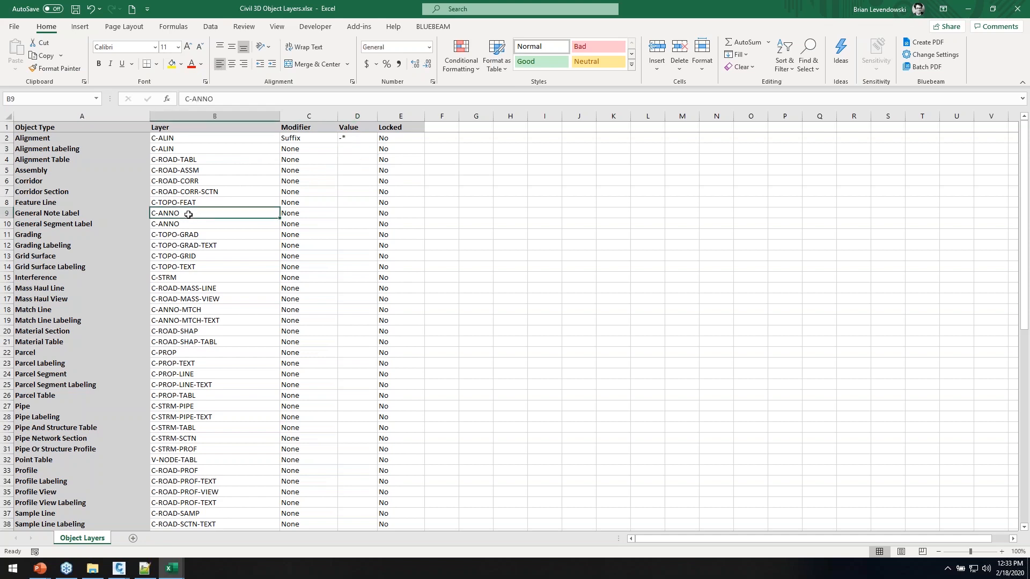
{"action": "key", "text": "ctrl+c"}
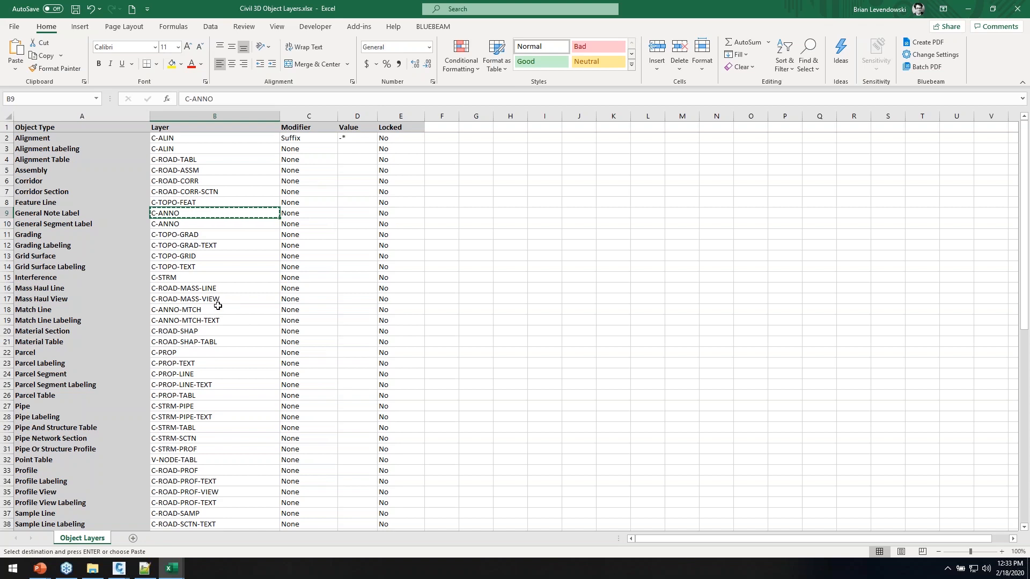
{"action": "left_click", "coordinate": [203, 364]}
{"action": "key", "text": "ctrl+v"}
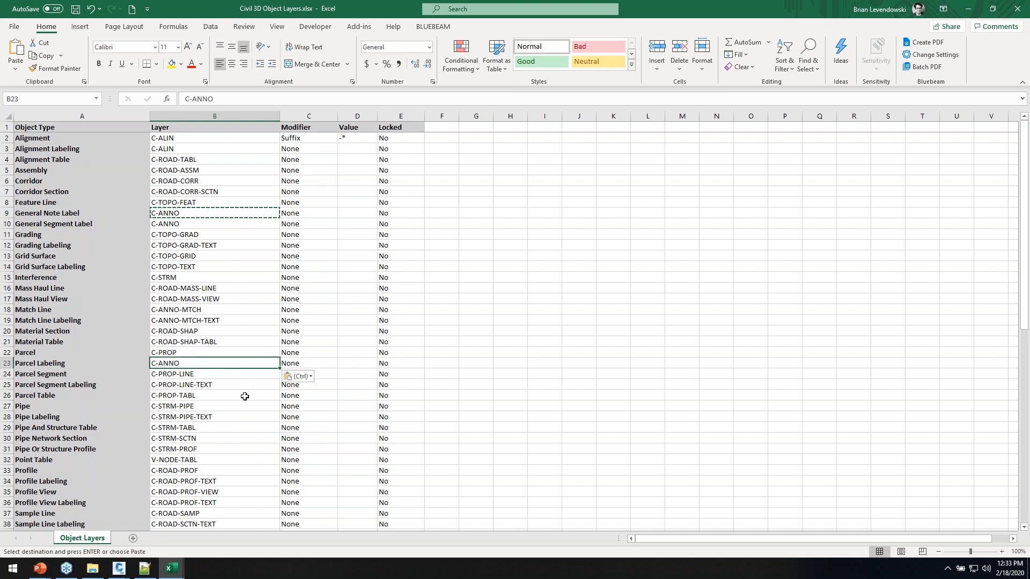
{"action": "scroll", "coordinate": [233, 397], "scroll_direction": "down", "scroll_amount": 1}
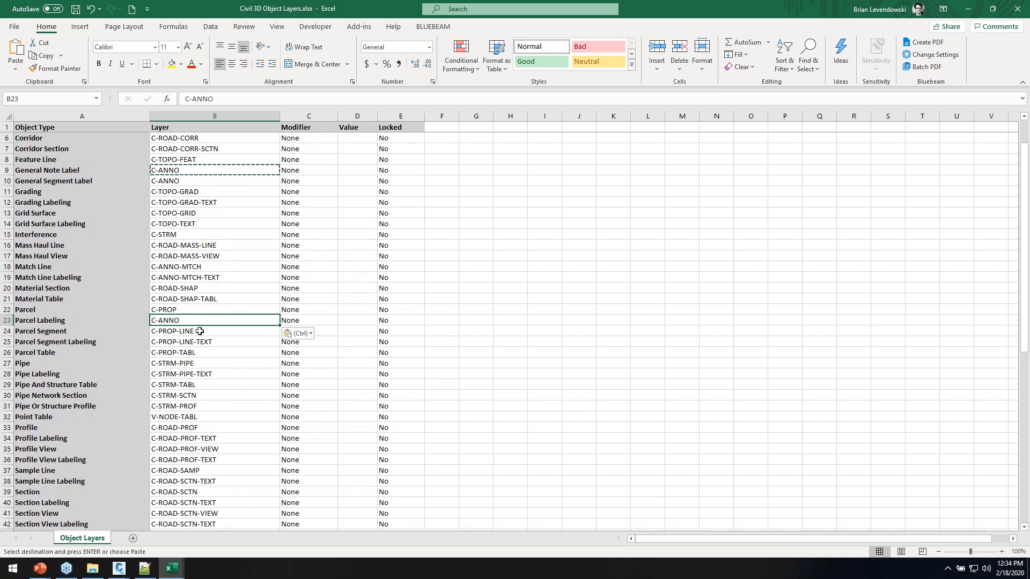
{"action": "left_click", "coordinate": [200, 419]}
{"action": "key", "text": "ctrl+v"}
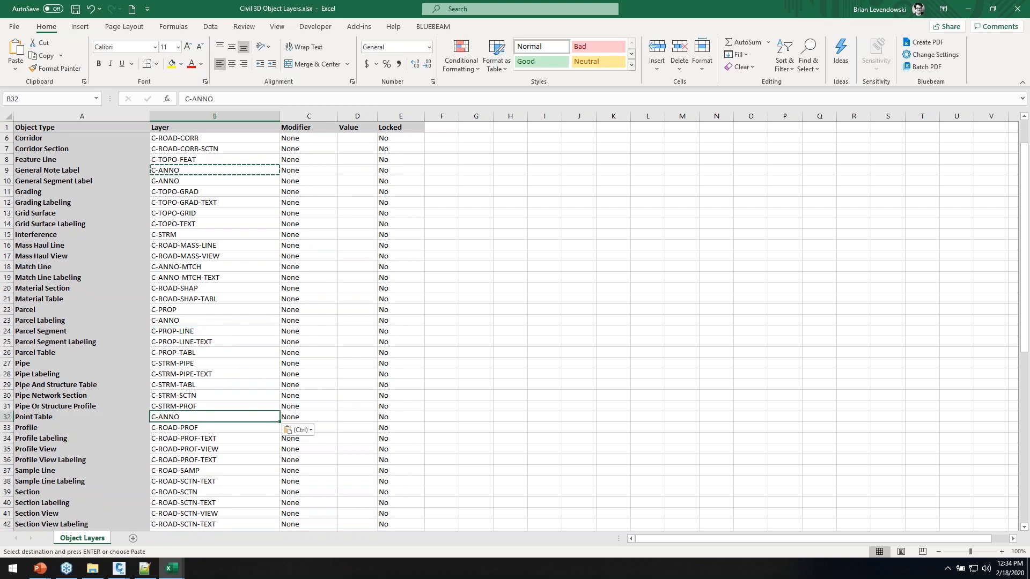
{"action": "left_click", "coordinate": [187, 374]}
{"action": "key", "text": "ctrl+v"}
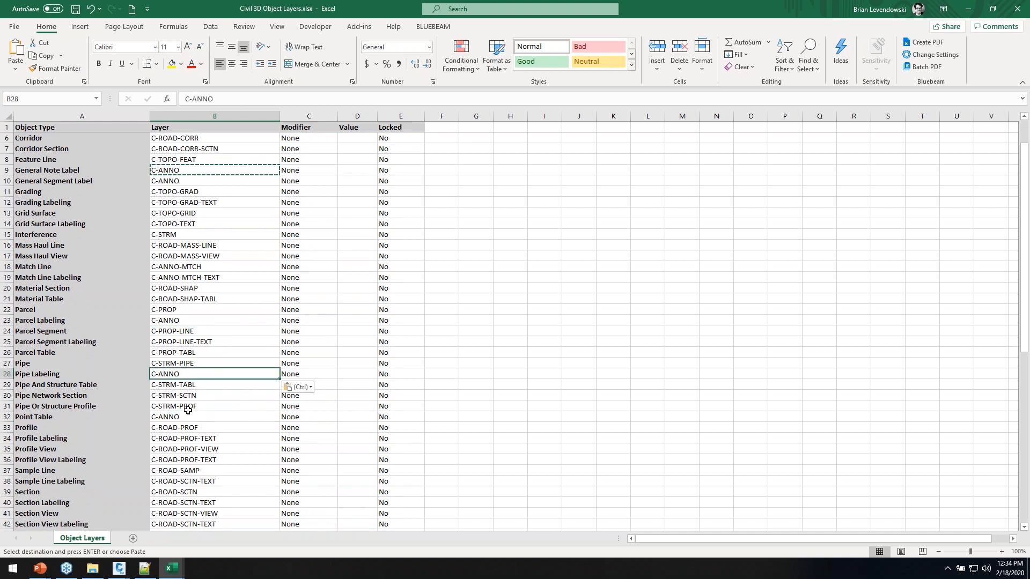
{"action": "left_click_drag", "start_coordinate": [279, 379], "coordinate": [272, 430]}
{"action": "scroll", "coordinate": [252, 300], "scroll_direction": "up", "scroll_amount": 2}
Change the Grading layer to C-TOPO-GRAD? and enter DFDF as the Assembly object type
{"action": "left_click", "coordinate": [258, 255]}
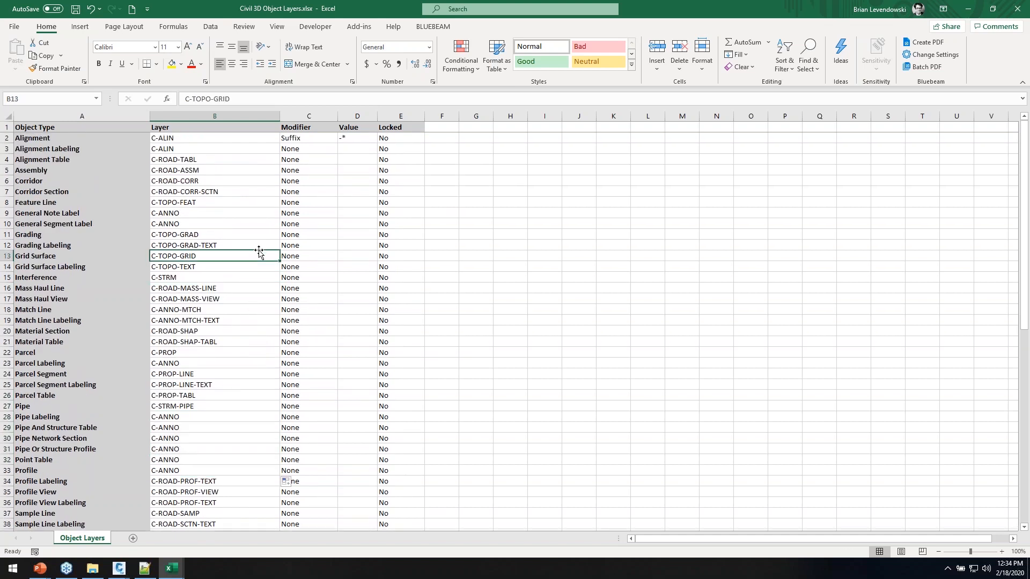
{"action": "double_click", "coordinate": [214, 233]}
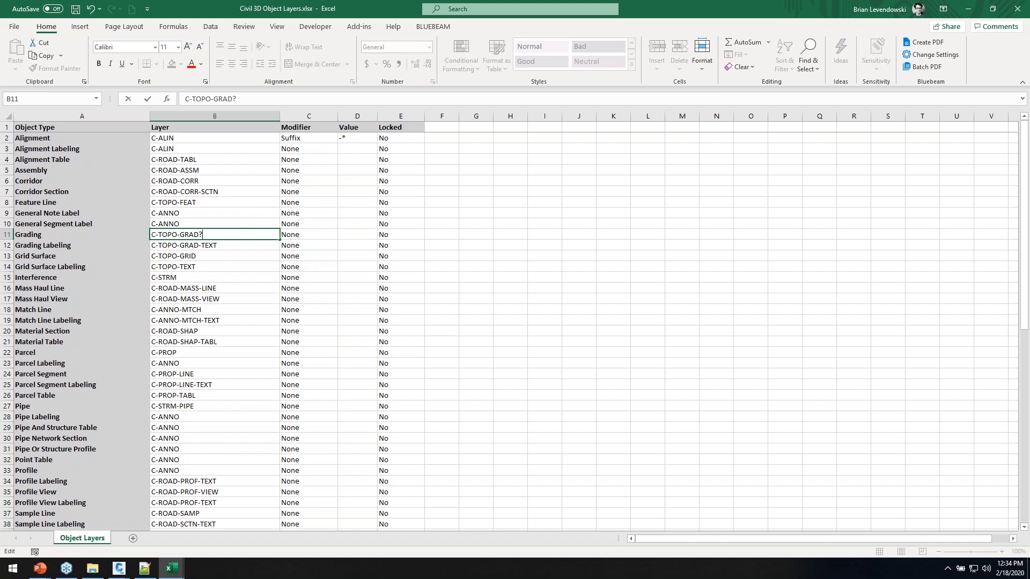
{"action": "key", "text": "Return"}
{"action": "left_click", "coordinate": [214, 233]}
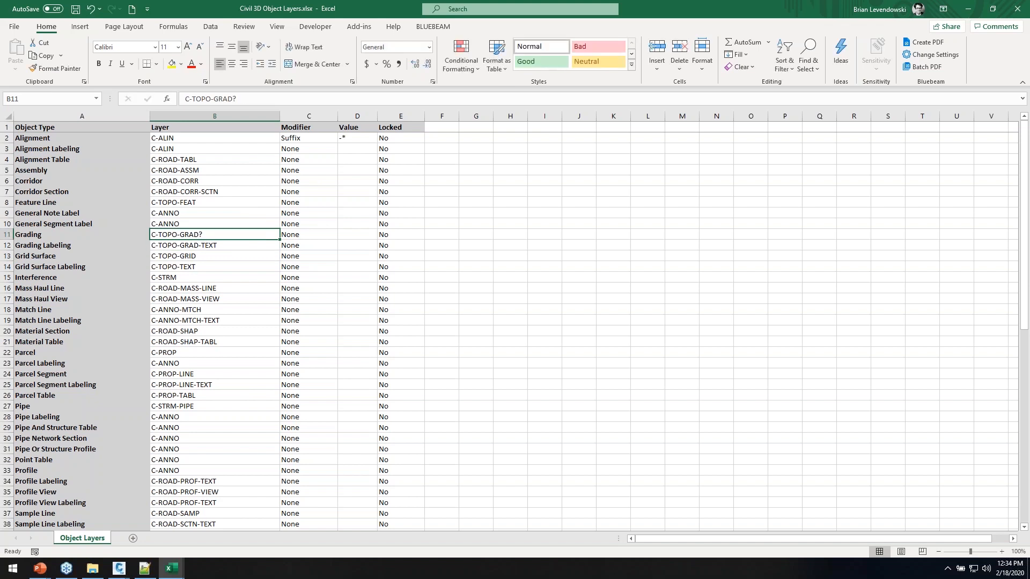
{"action": "left_click", "coordinate": [59, 170]}
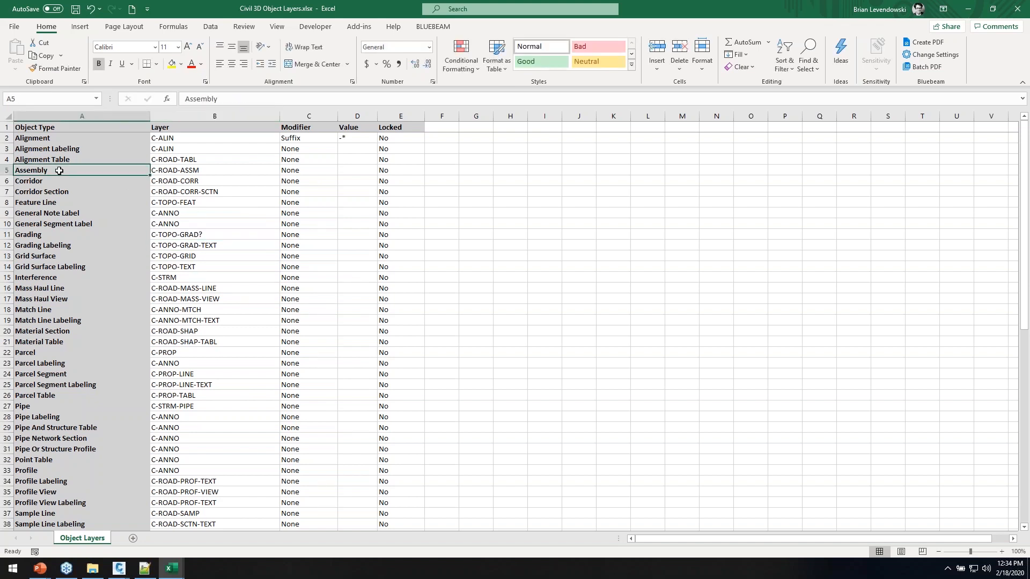
{"action": "type", "text": "DFDF"}
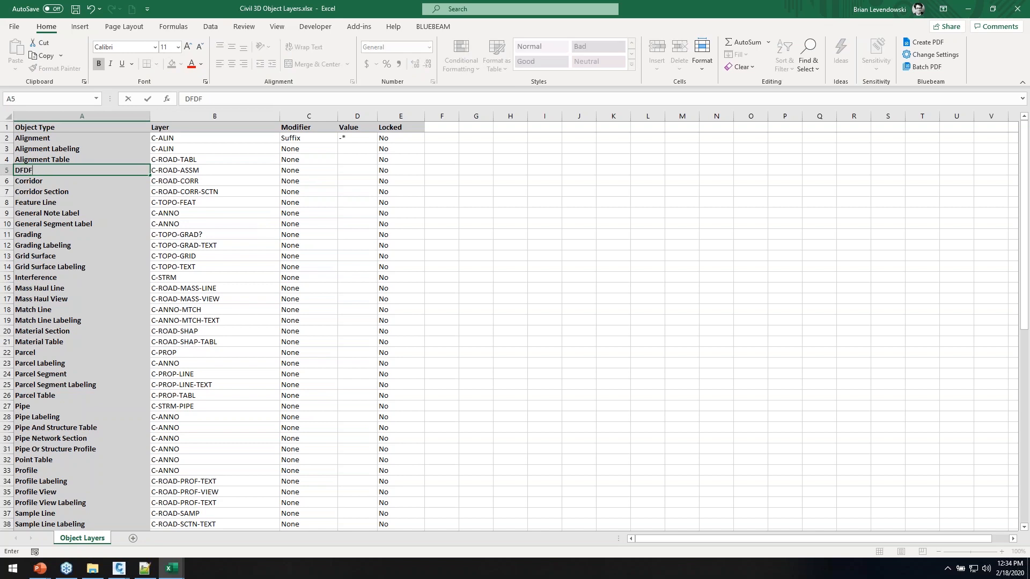
{"action": "key", "text": "Return"}
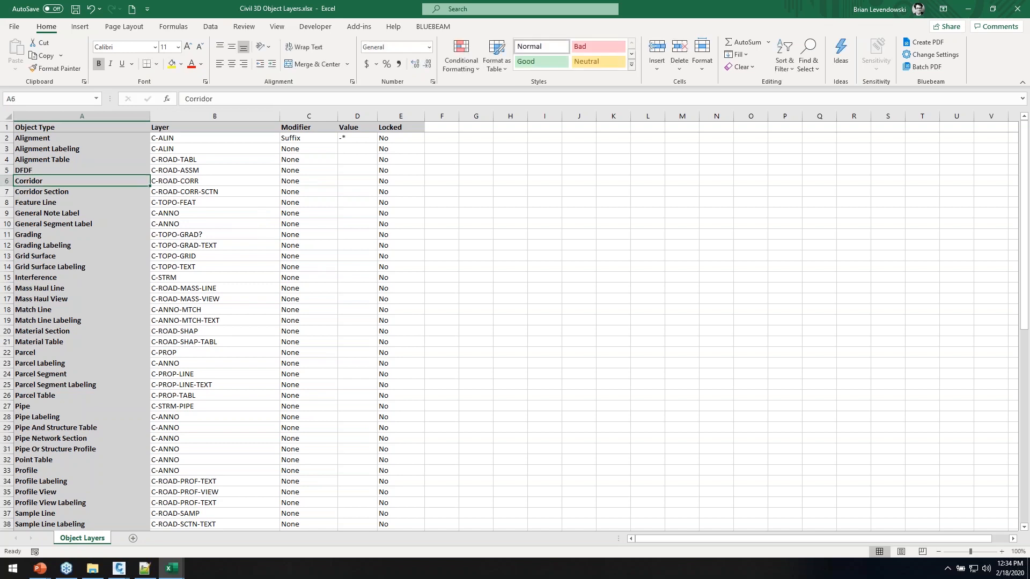
{"action": "left_click", "coordinate": [68, 171]}
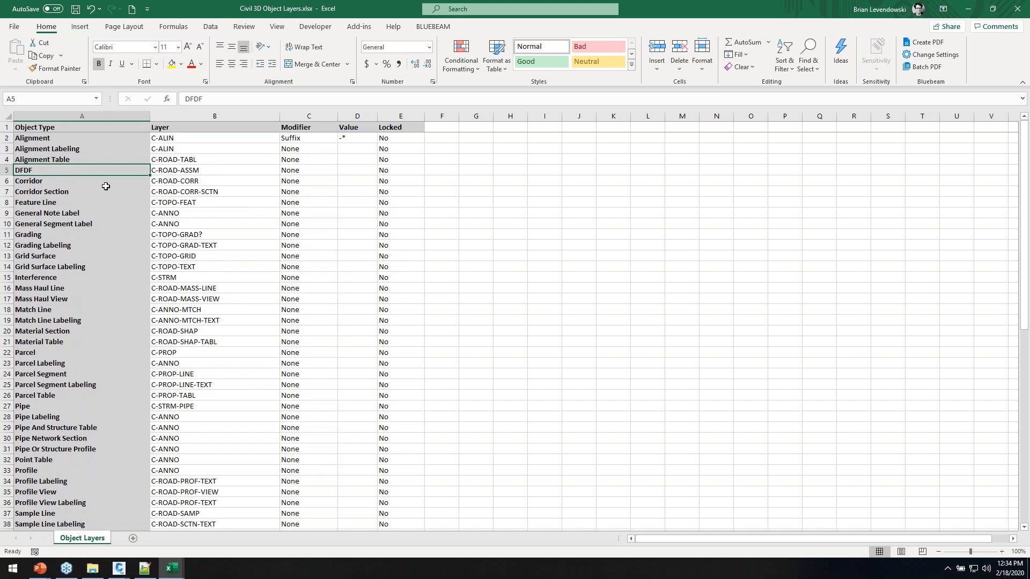
Fill -* and Suffix down to row 17 and save the workbook
{"action": "left_click", "coordinate": [362, 138]}
{"action": "left_click_drag", "start_coordinate": [379, 142], "coordinate": [379, 300]}
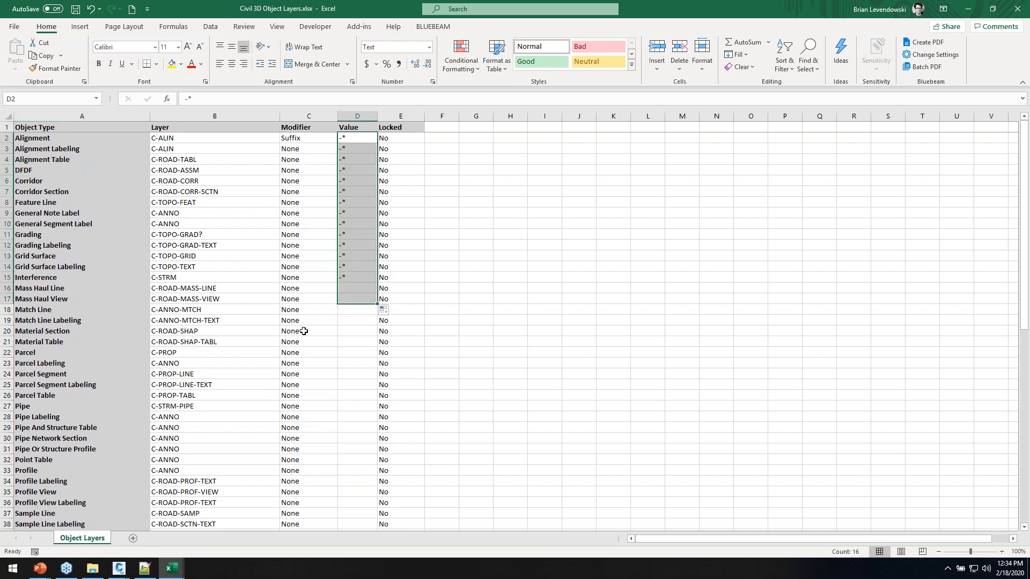
{"action": "left_click", "coordinate": [321, 138]}
{"action": "left_click_drag", "start_coordinate": [337, 143], "coordinate": [331, 300]}
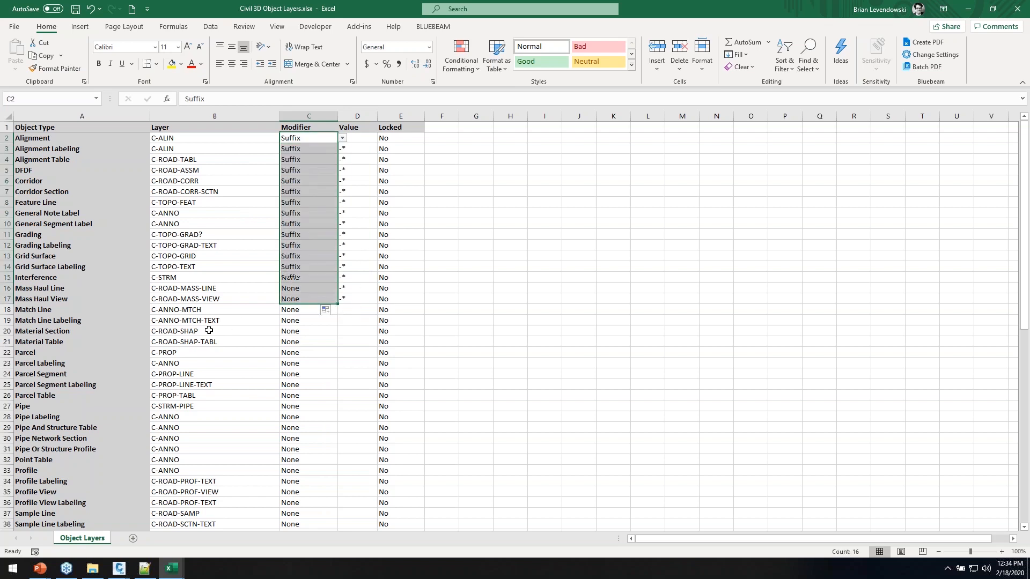
{"action": "left_click", "coordinate": [83, 180]}
{"action": "left_click", "coordinate": [76, 9]}
{"action": "key", "text": "super+Tab"}
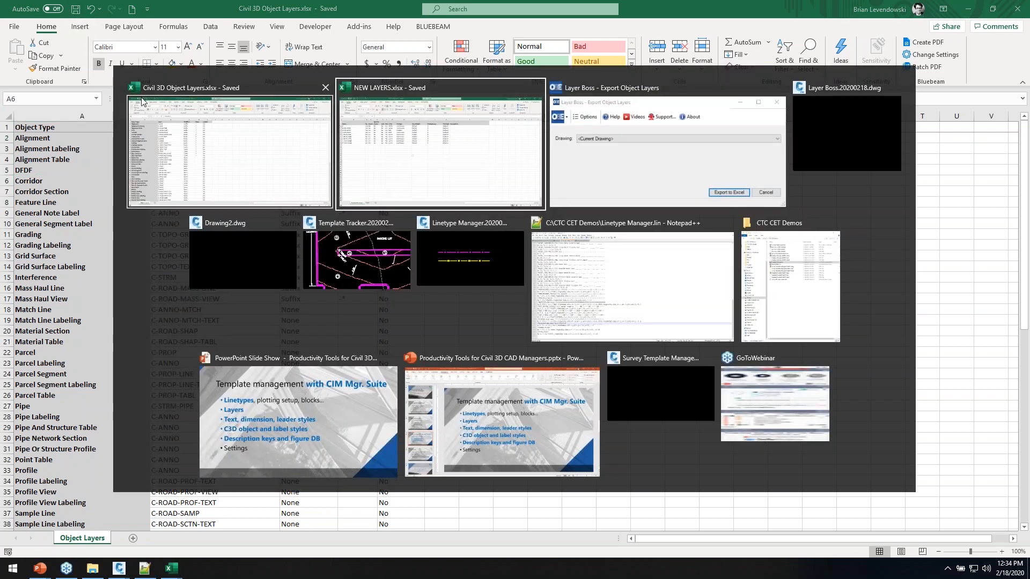
Cancel the export, then load Civil 3D Object Layers.xlsx for object layer import with Create New layers ticked
{"action": "left_click", "coordinate": [603, 172]}
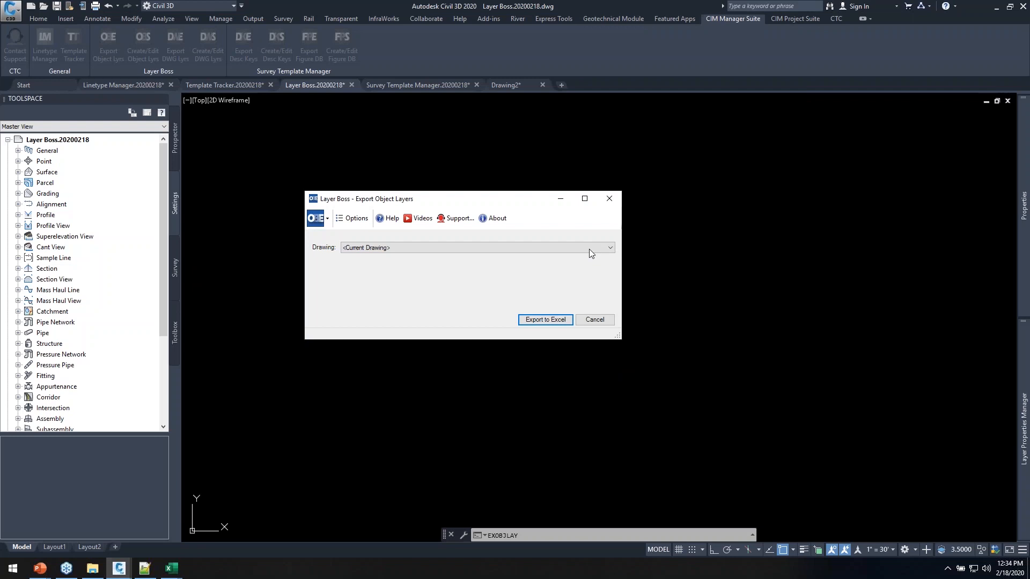
{"action": "left_click", "coordinate": [594, 321]}
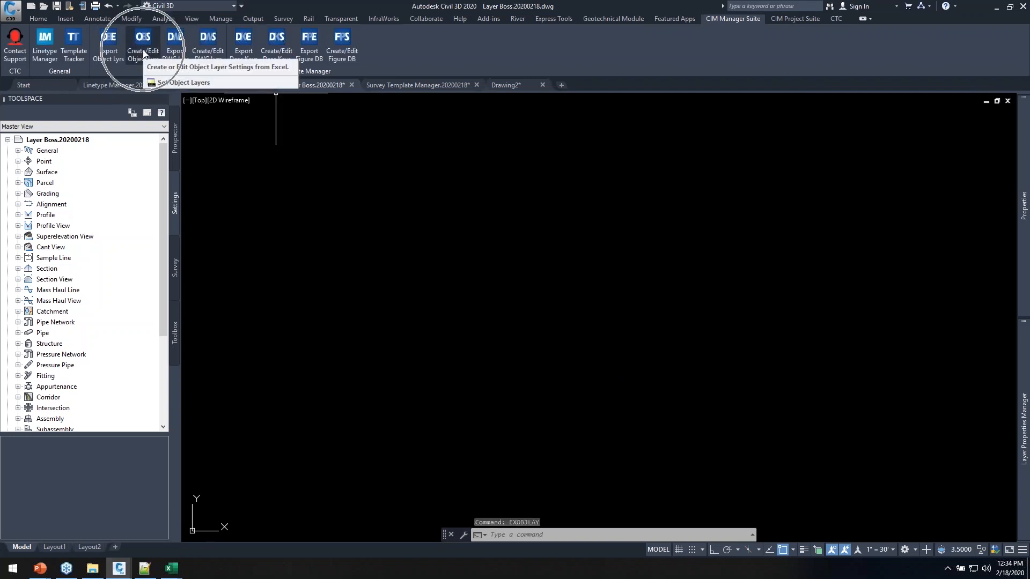
{"action": "left_click", "coordinate": [145, 52]}
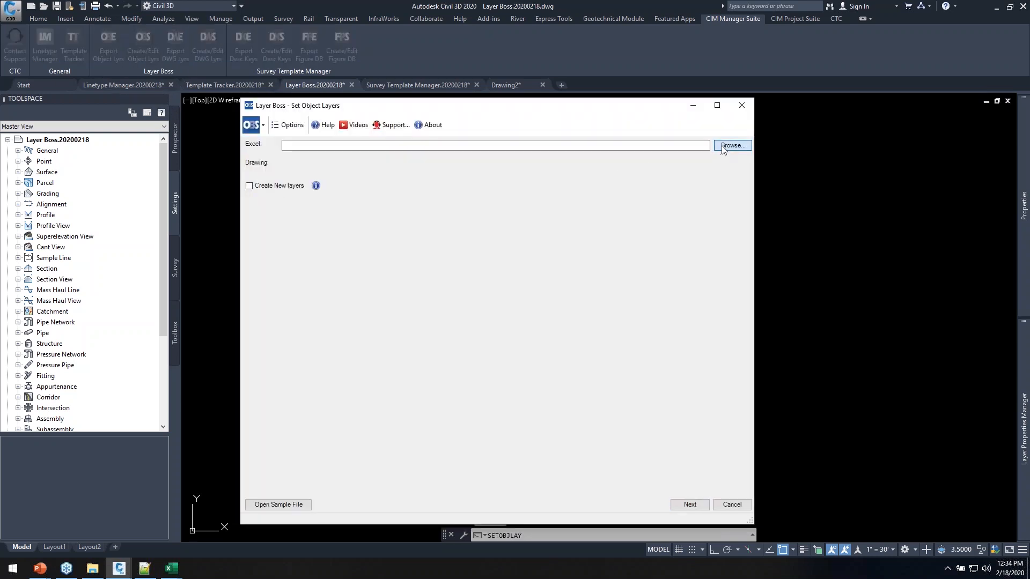
{"action": "left_click", "coordinate": [733, 145]}
{"action": "left_click", "coordinate": [432, 189]}
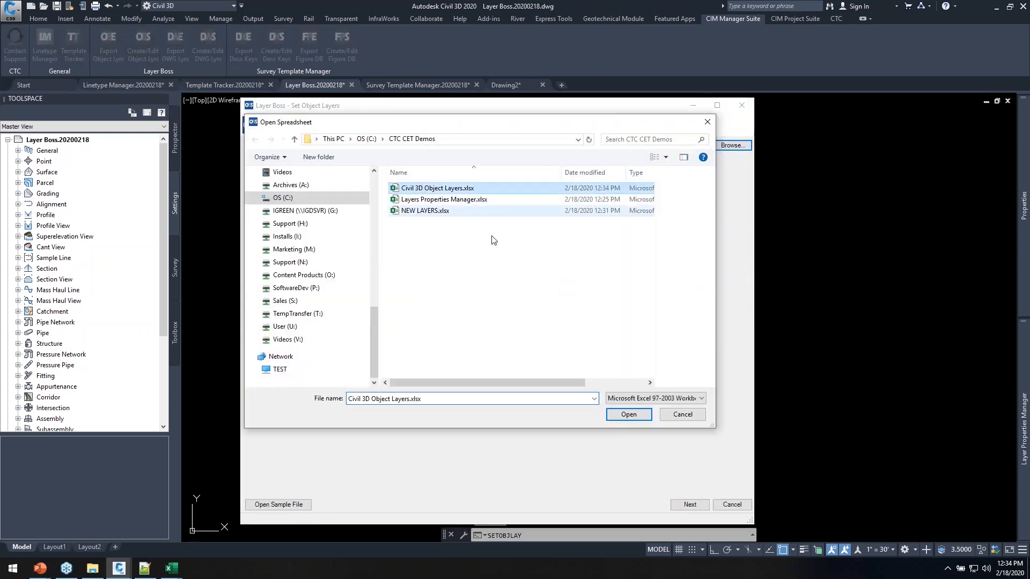
{"action": "left_click", "coordinate": [629, 414]}
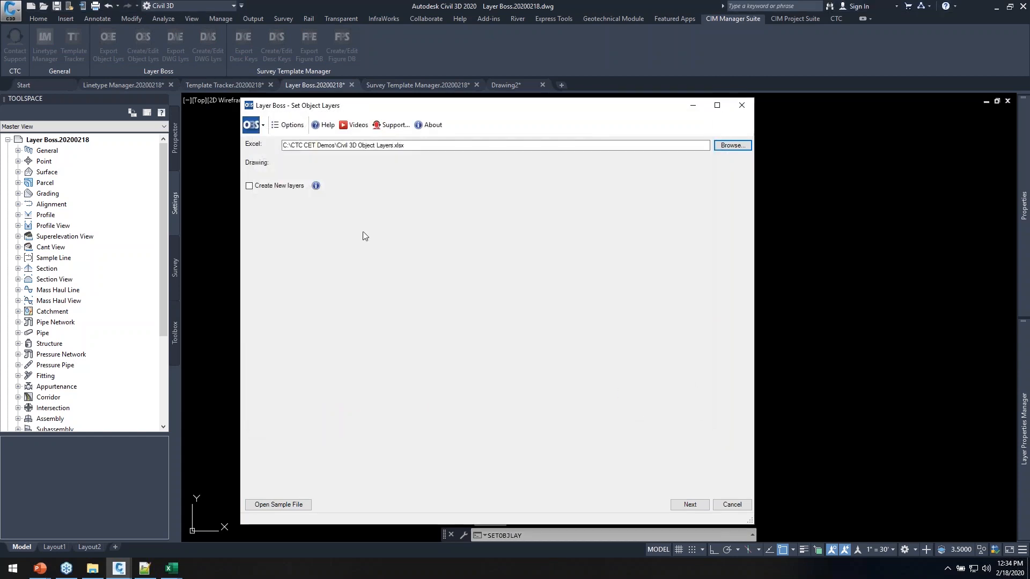
{"action": "left_click", "coordinate": [283, 186]}
Load the object layer report and enlarge its window, comparing it against the Excel workbook
{"action": "left_click", "coordinate": [690, 504]}
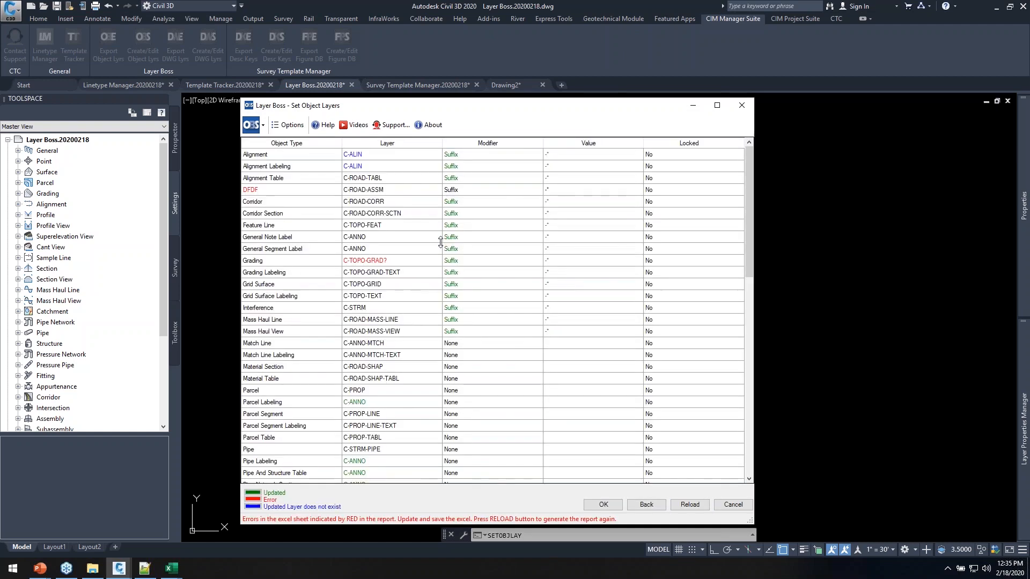
{"action": "left_click_drag", "start_coordinate": [476, 105], "coordinate": [460, 15]}
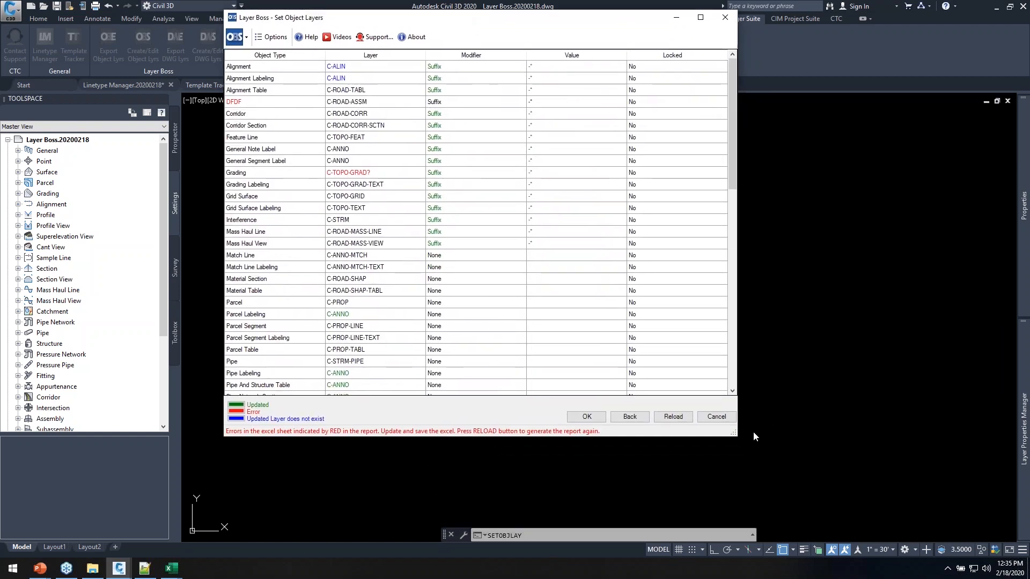
{"action": "left_click_drag", "start_coordinate": [735, 434], "coordinate": [770, 534]}
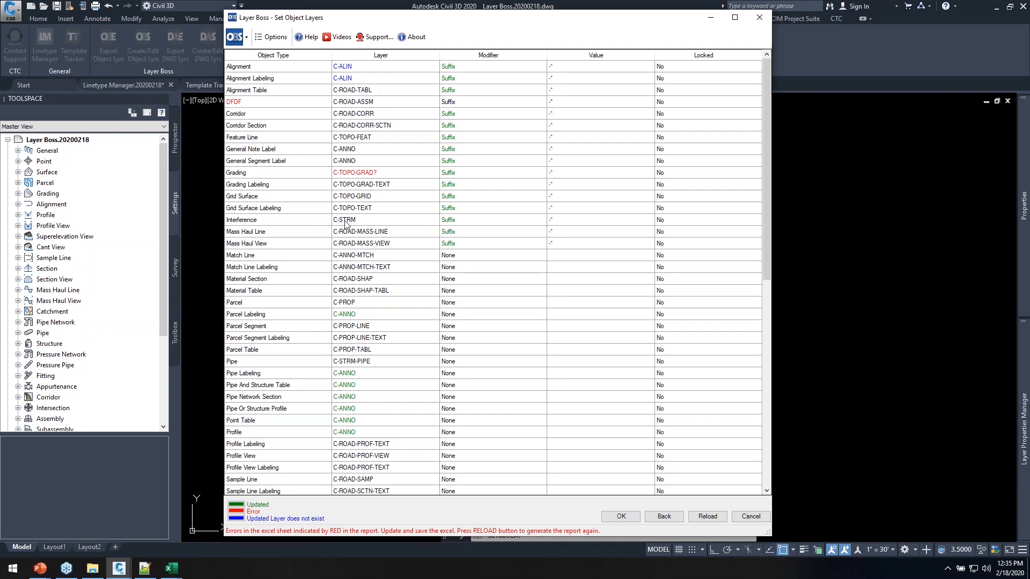
{"action": "key", "text": "alt+Tab"}
{"action": "left_click", "coordinate": [510, 134]}
{"action": "left_click", "coordinate": [182, 141]}
{"action": "key", "text": "alt+Tab"}
Reload the report and attempt to apply it, dismissing the invalid-entry error
{"action": "left_click", "coordinate": [667, 518]}
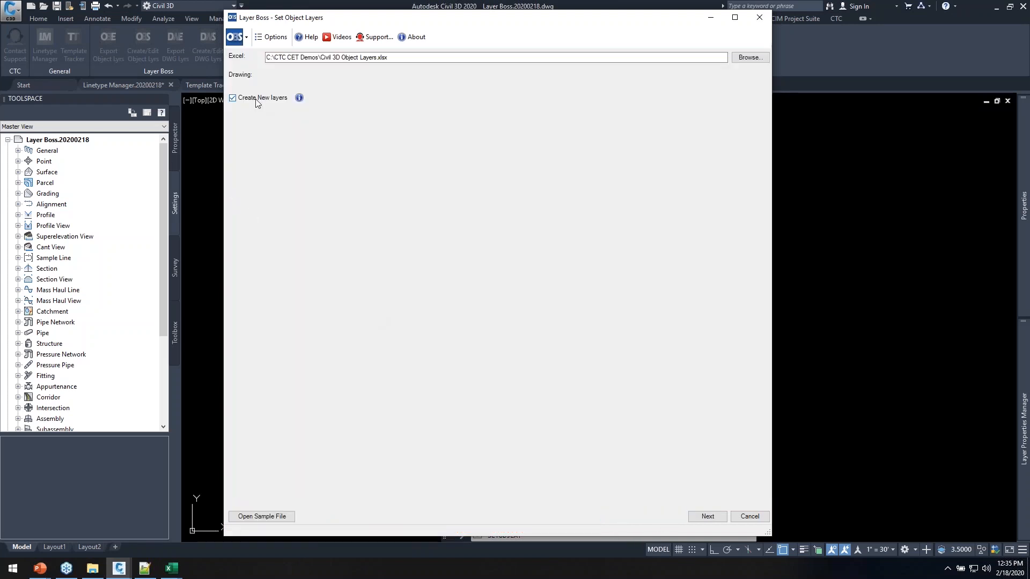
{"action": "left_click", "coordinate": [707, 516]}
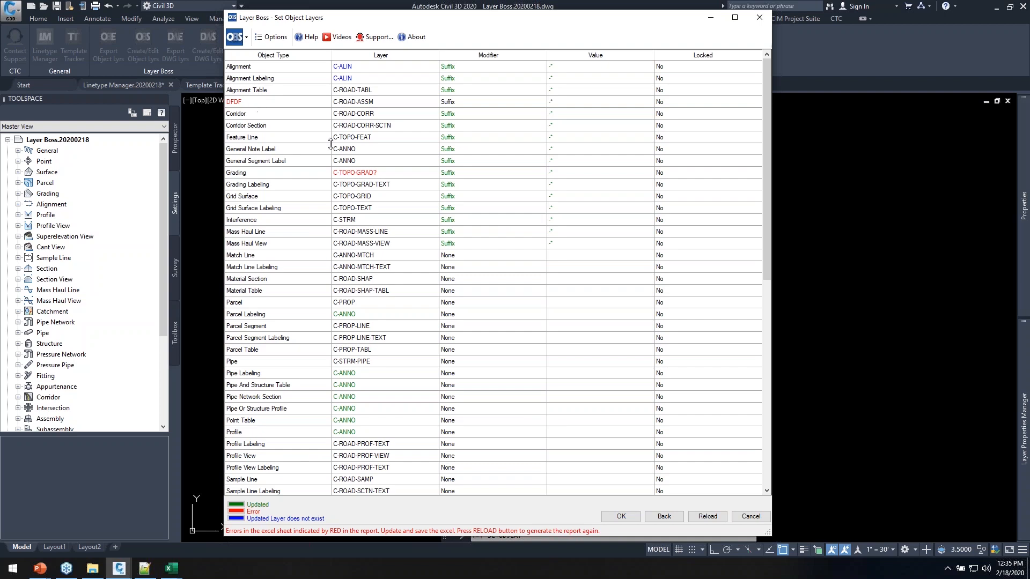
{"action": "left_click", "coordinate": [621, 516]}
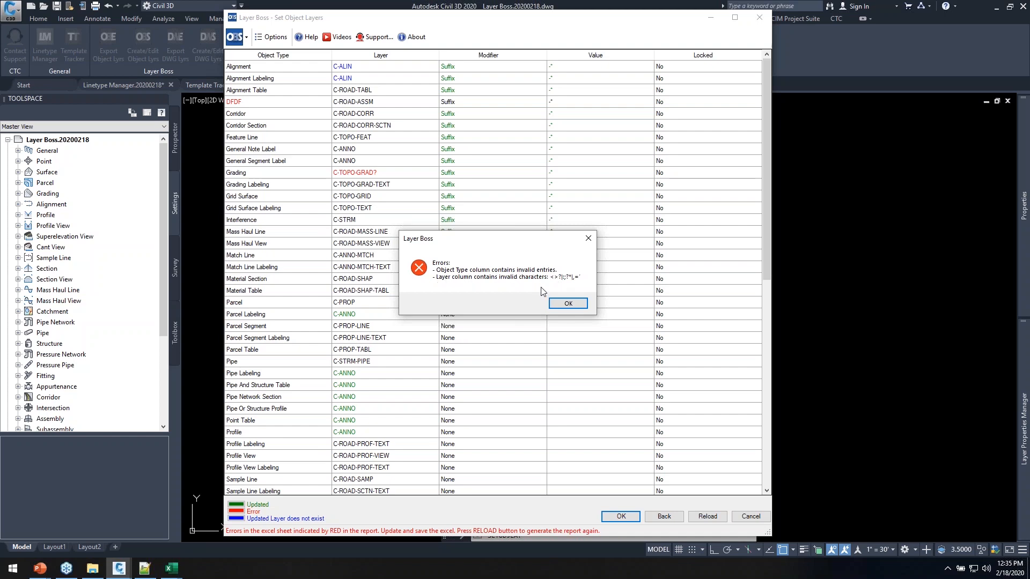
{"action": "left_click", "coordinate": [559, 303]}
{"action": "key", "text": "alt+Tab"}
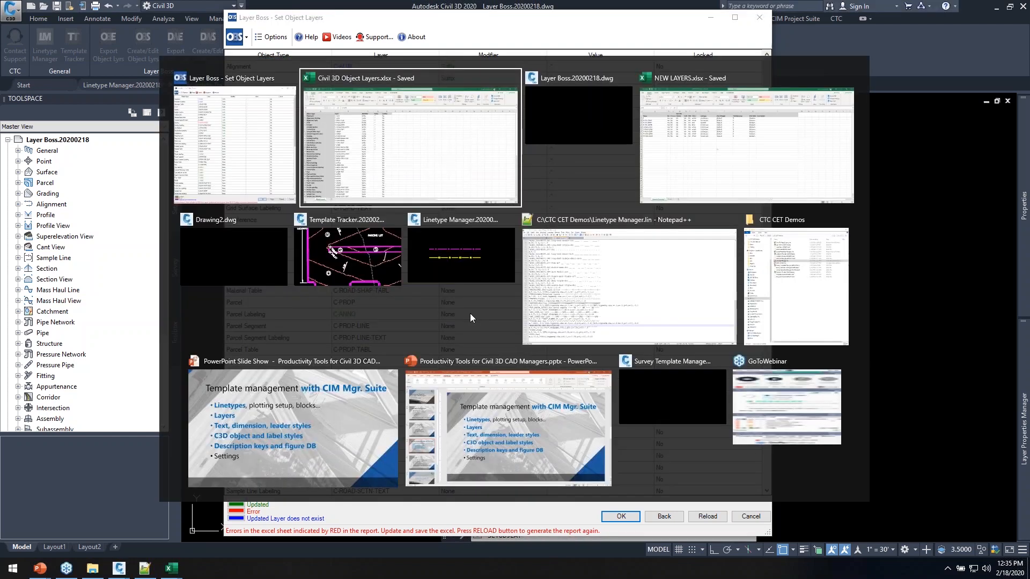
Replace DFDF in cell A5 with Assembly
{"action": "left_click", "coordinate": [396, 146]}
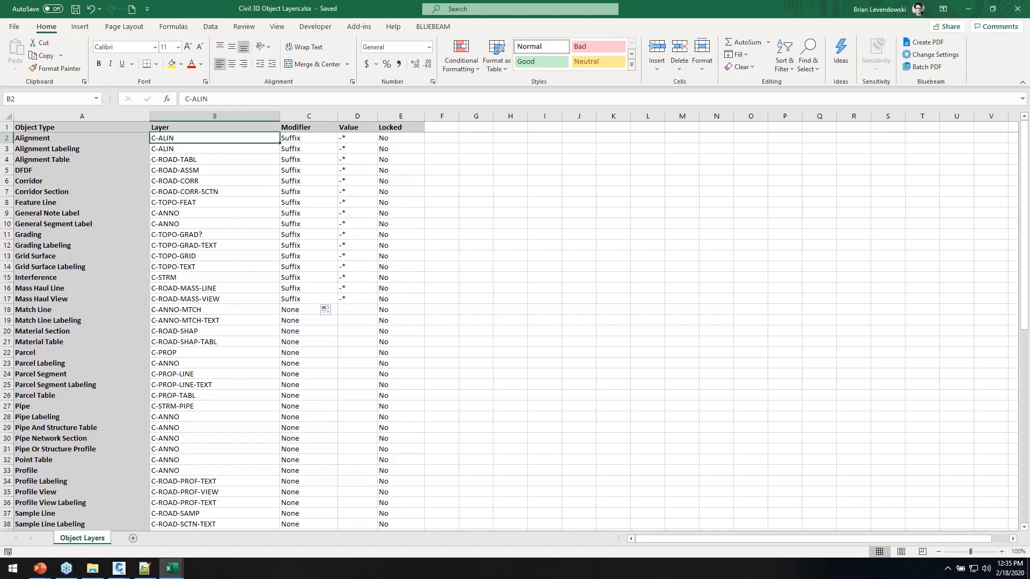
{"action": "left_click", "coordinate": [47, 169]}
{"action": "type", "text": "a"}
{"action": "key", "text": "BackSpace"}
{"action": "key", "text": "BackSpace"}
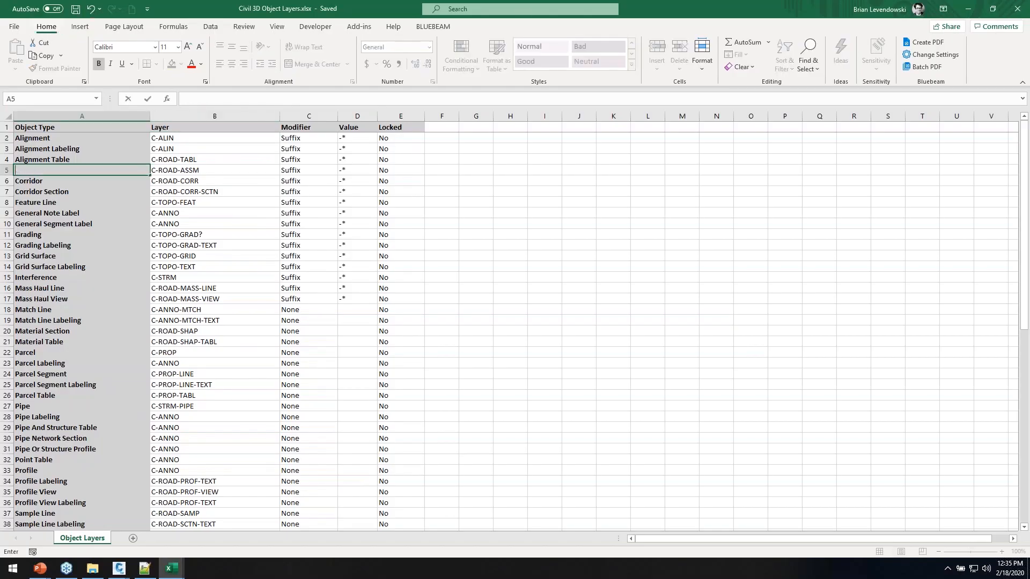
{"action": "type", "text": "Assembly"}
{"action": "key", "text": "Tab"}
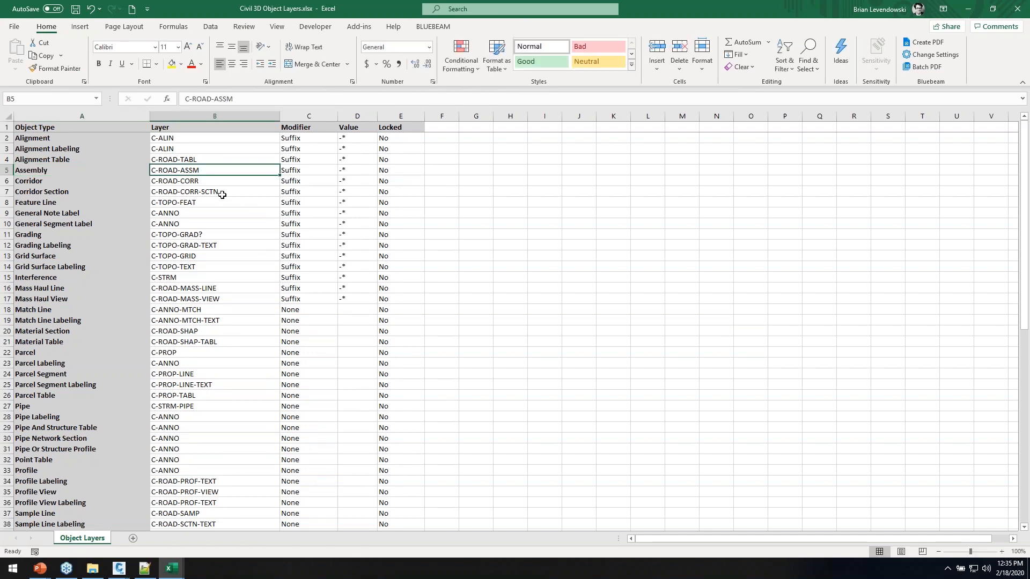
Remove the ? from C-TOPO-GRAD in B11 and save the workbook
{"action": "left_click", "coordinate": [230, 215]}
{"action": "double_click", "coordinate": [214, 234]}
{"action": "key", "text": "Return"}
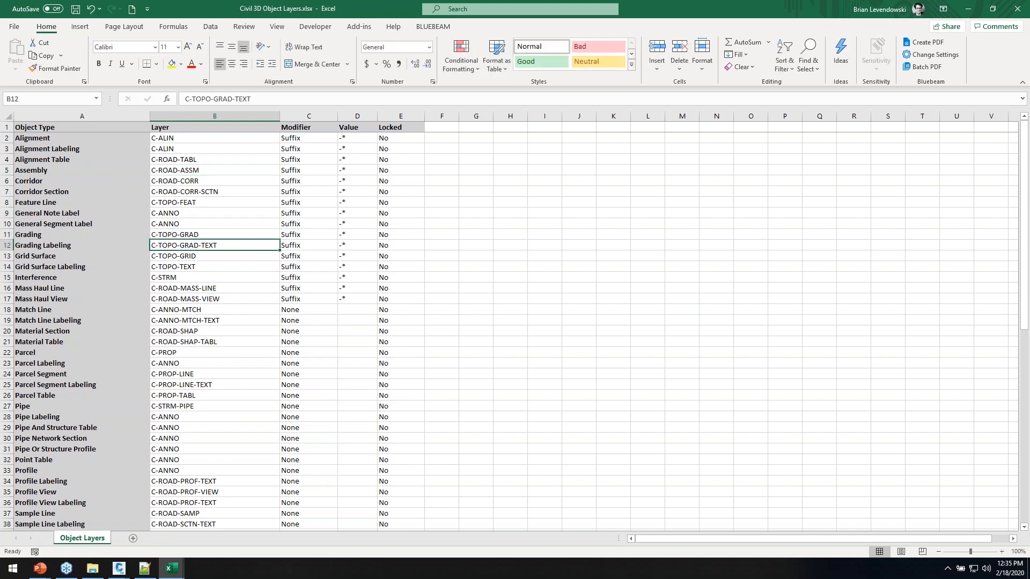
{"action": "left_click", "coordinate": [75, 9]}
{"action": "key", "text": "alt+Tab"}
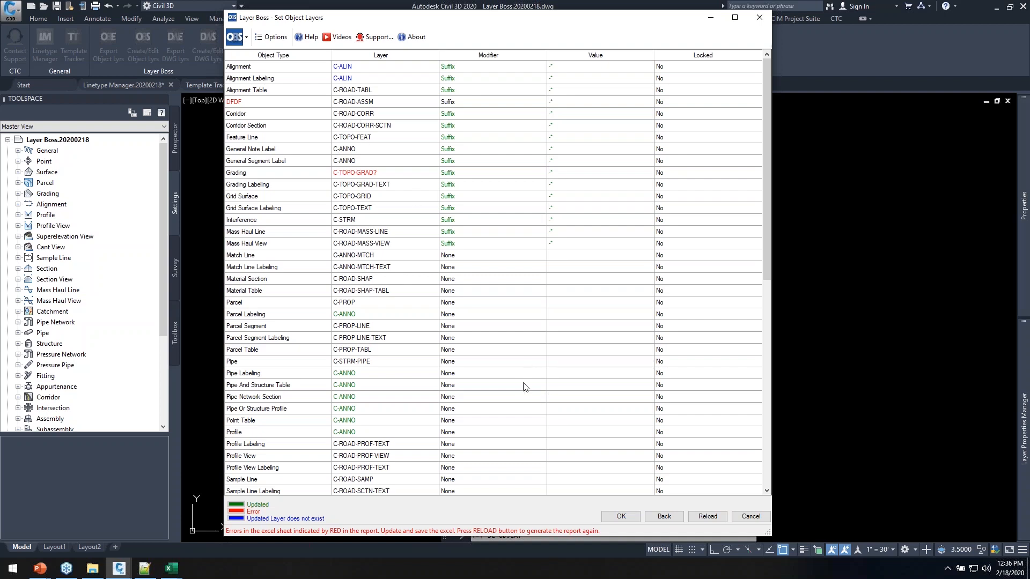
Reload and apply the corrected object layers, then review layers with LA and open Edit Drawing Settings
{"action": "left_click", "coordinate": [708, 516]}
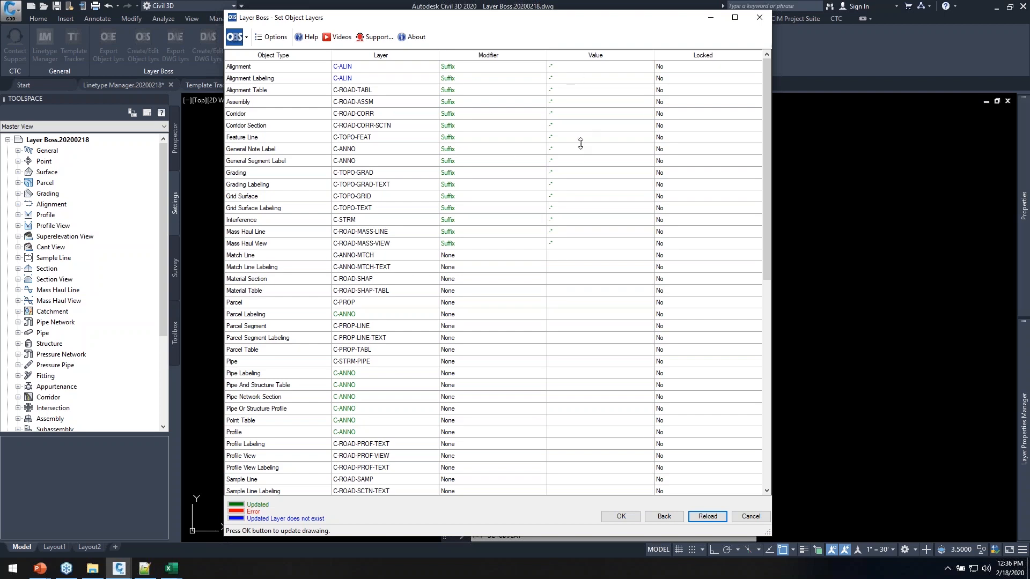
{"action": "left_click", "coordinate": [621, 516]}
{"action": "type", "text": "la"}
{"action": "key", "text": "Return"}
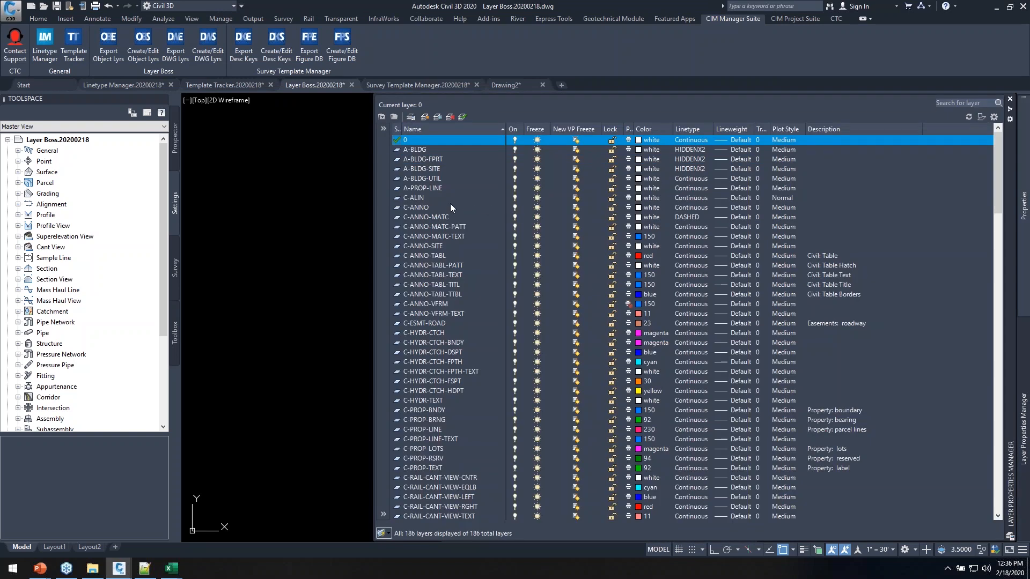
{"action": "left_click", "coordinate": [418, 199]}
{"action": "right_click", "coordinate": [65, 139]}
{"action": "left_click", "coordinate": [82, 143]}
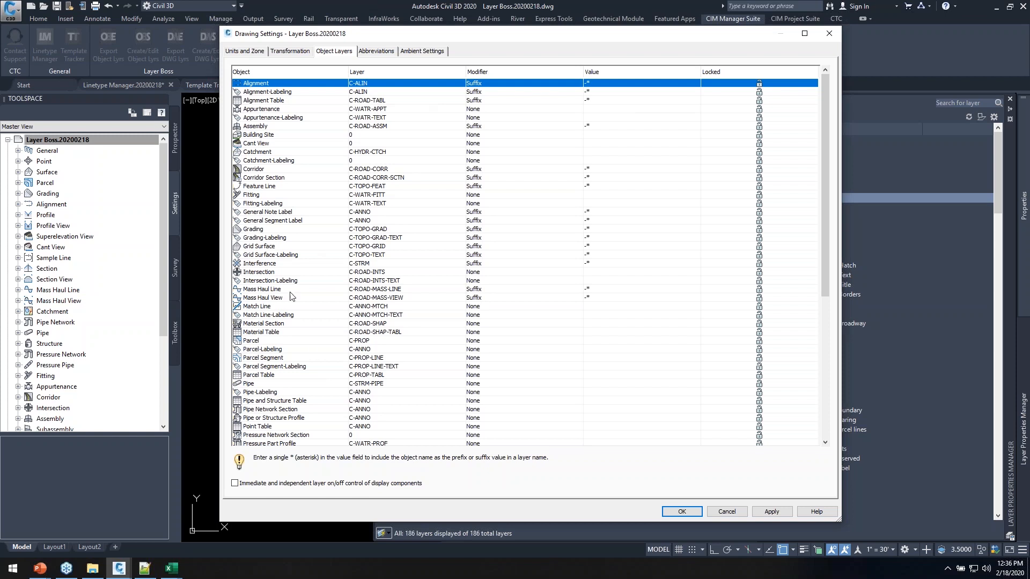
Accept the Drawing Settings dialog with OK
{"action": "left_click", "coordinate": [682, 511]}
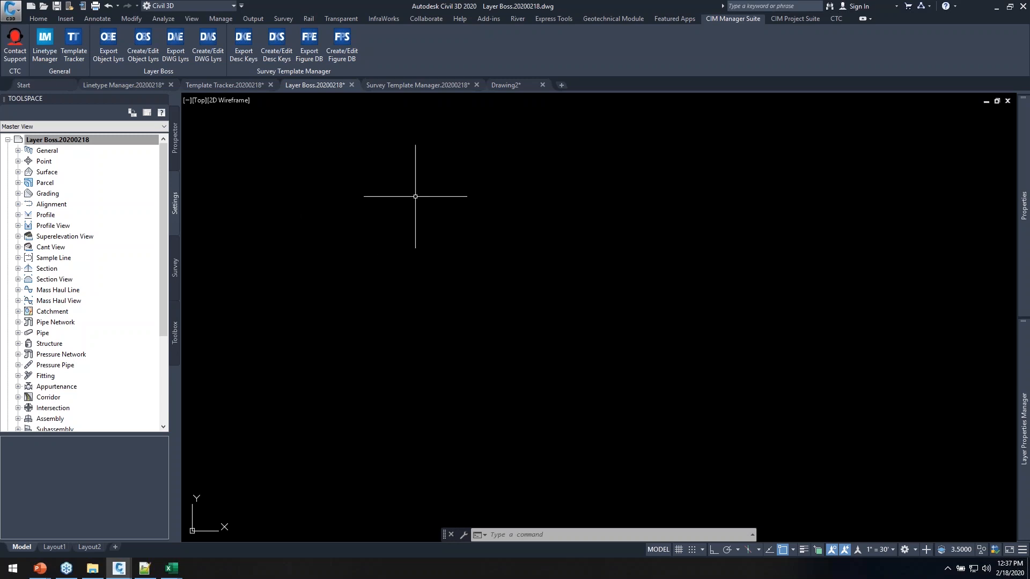
In the Survey Template Manager drawing, open the CTC description key set for table editing
{"action": "left_click", "coordinate": [418, 86]}
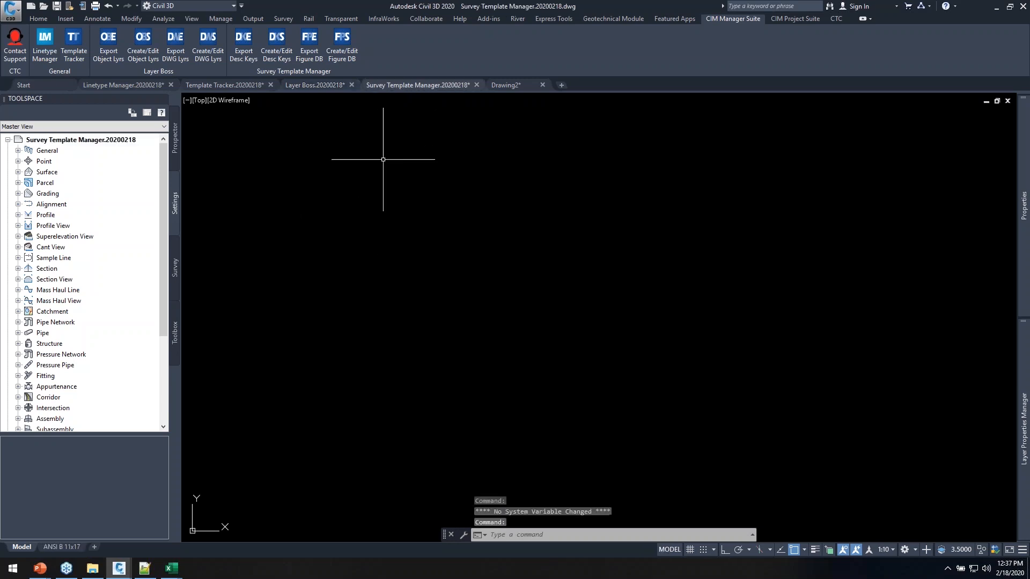
{"action": "double_click", "coordinate": [45, 162]}
{"action": "double_click", "coordinate": [64, 215]}
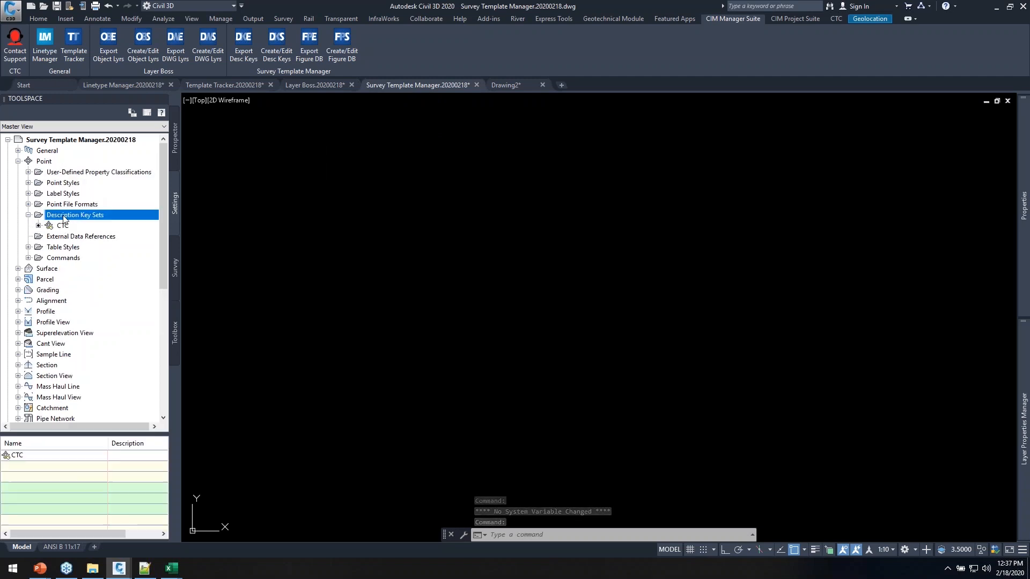
{"action": "left_click", "coordinate": [64, 226]}
{"action": "right_click", "coordinate": [64, 227]}
{"action": "left_click", "coordinate": [100, 250]}
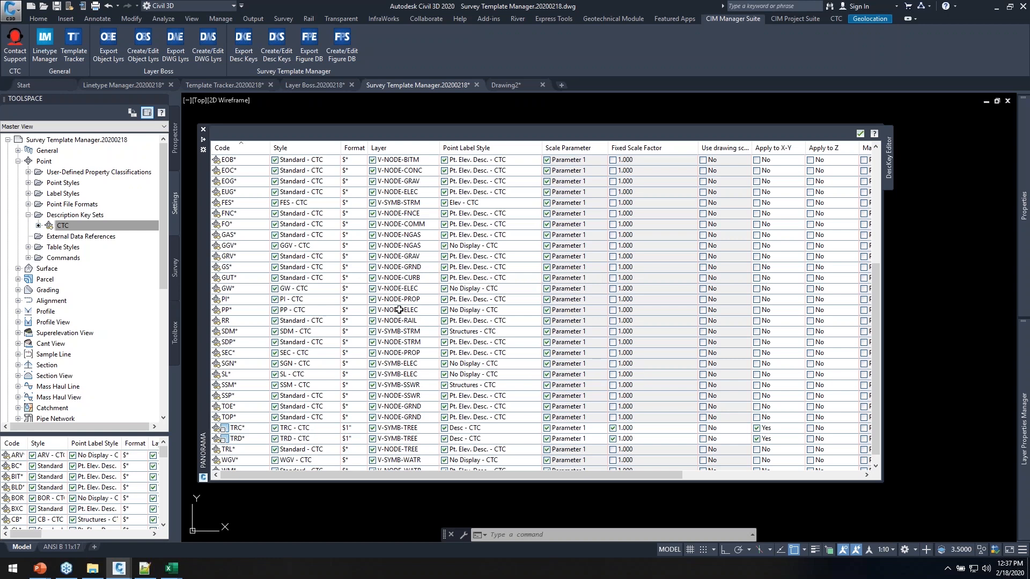
Add a blank New DescKey and a Copy of the BXC key
{"action": "left_click", "coordinate": [239, 215]}
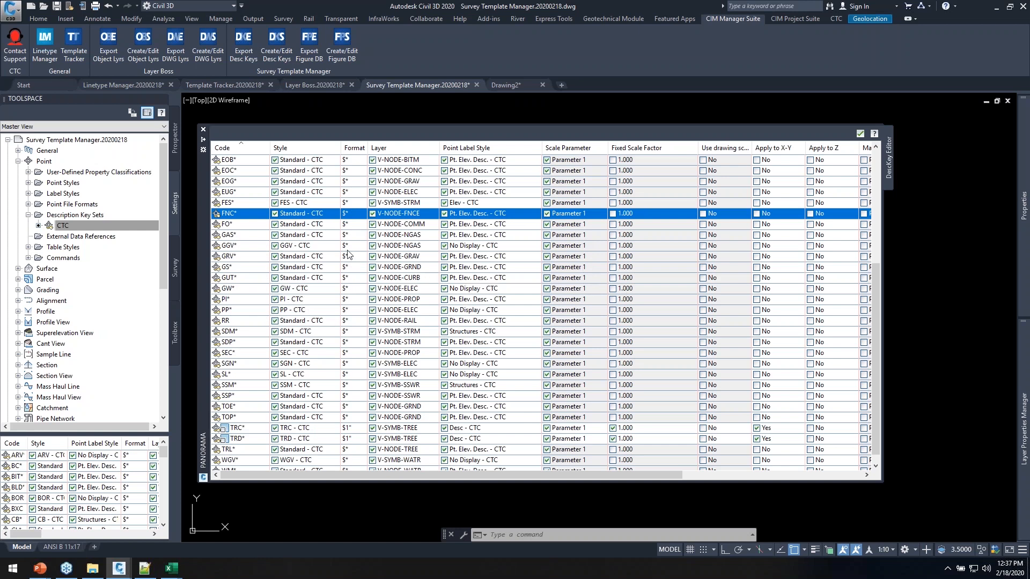
{"action": "left_click", "coordinate": [243, 224]}
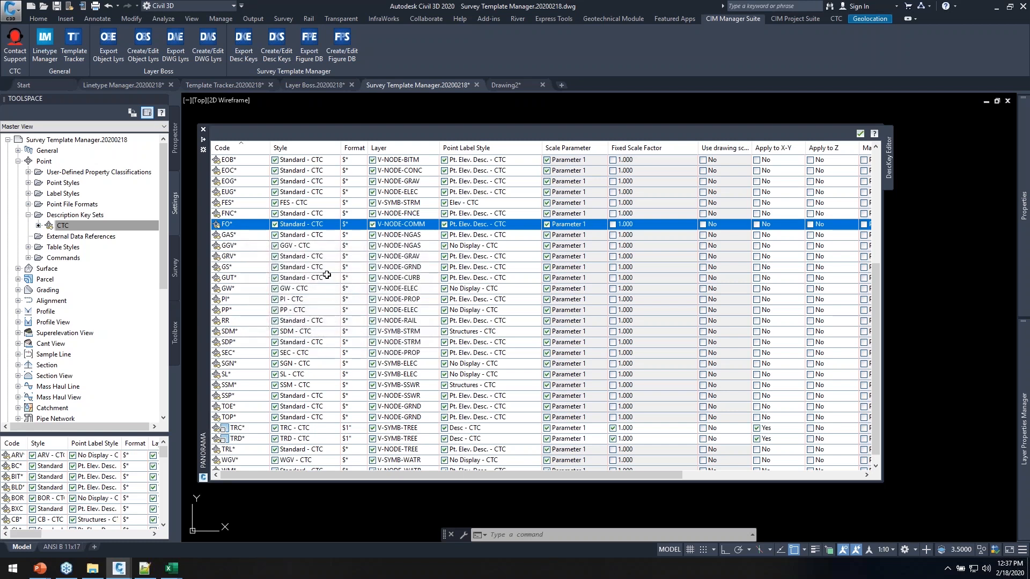
{"action": "scroll", "coordinate": [319, 277], "scroll_direction": "up", "scroll_amount": 6}
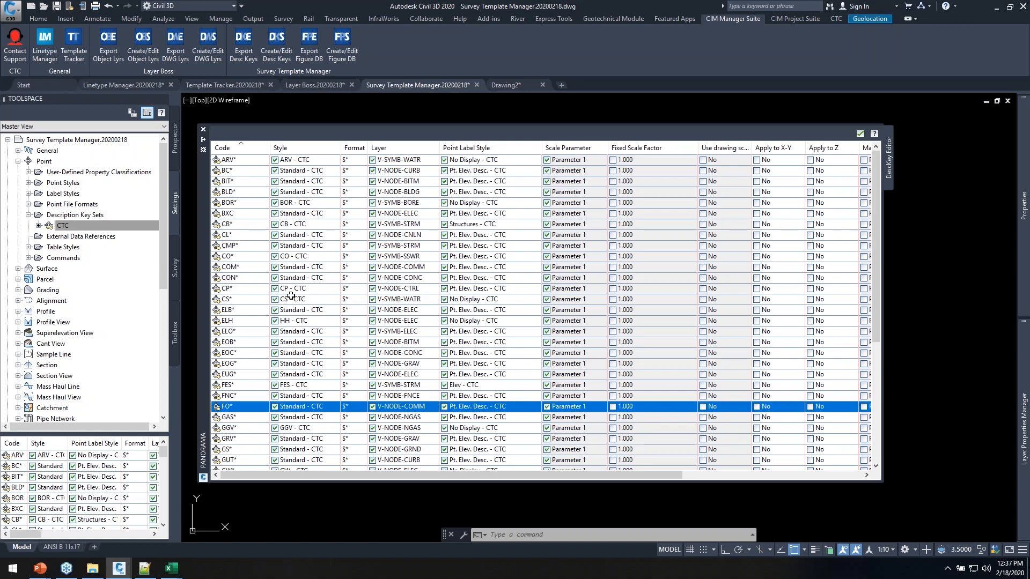
{"action": "right_click", "coordinate": [234, 205]}
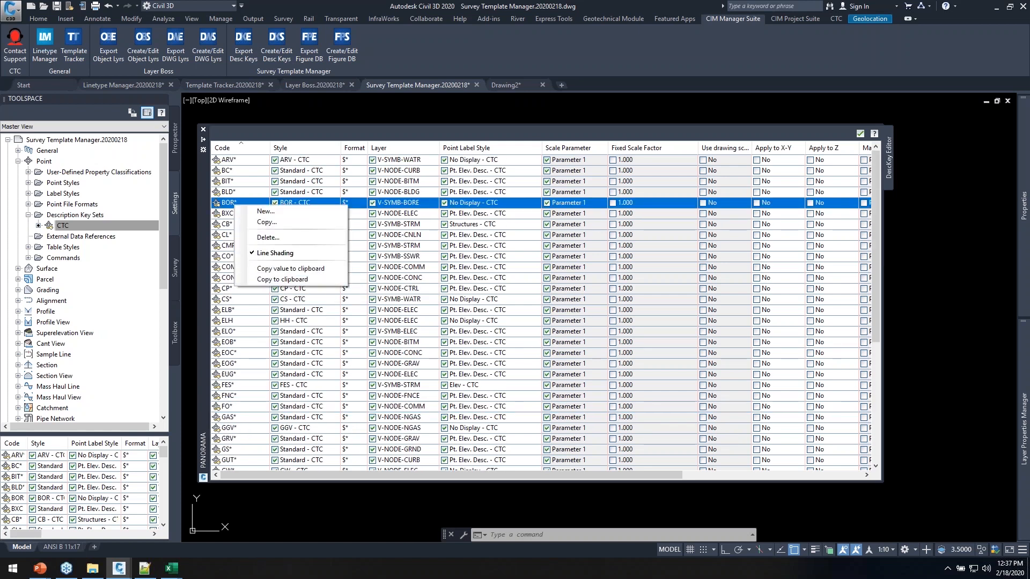
{"action": "left_click", "coordinate": [264, 213]}
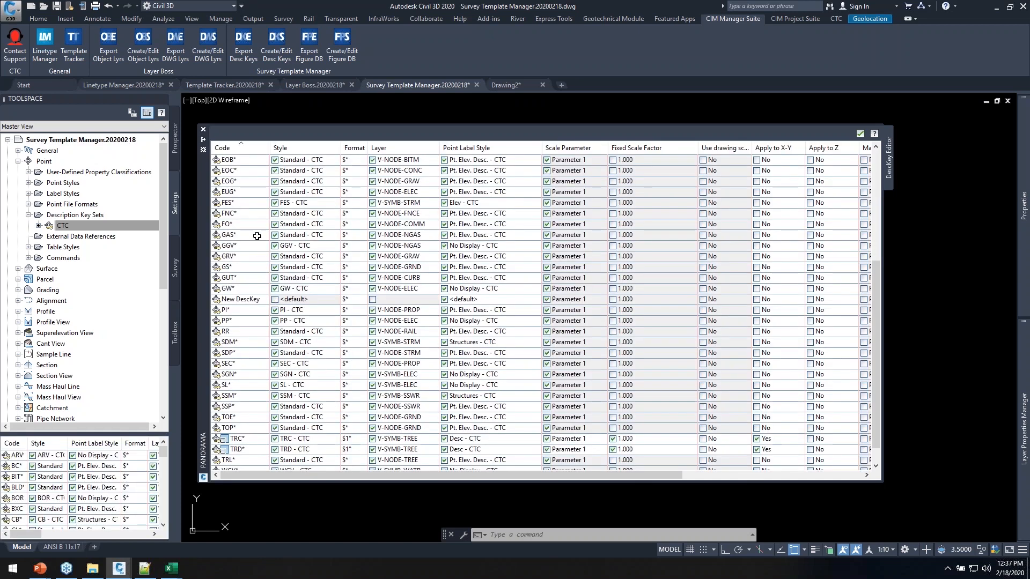
{"action": "scroll", "coordinate": [251, 220], "scroll_direction": "up", "scroll_amount": 6}
{"action": "right_click", "coordinate": [244, 214]}
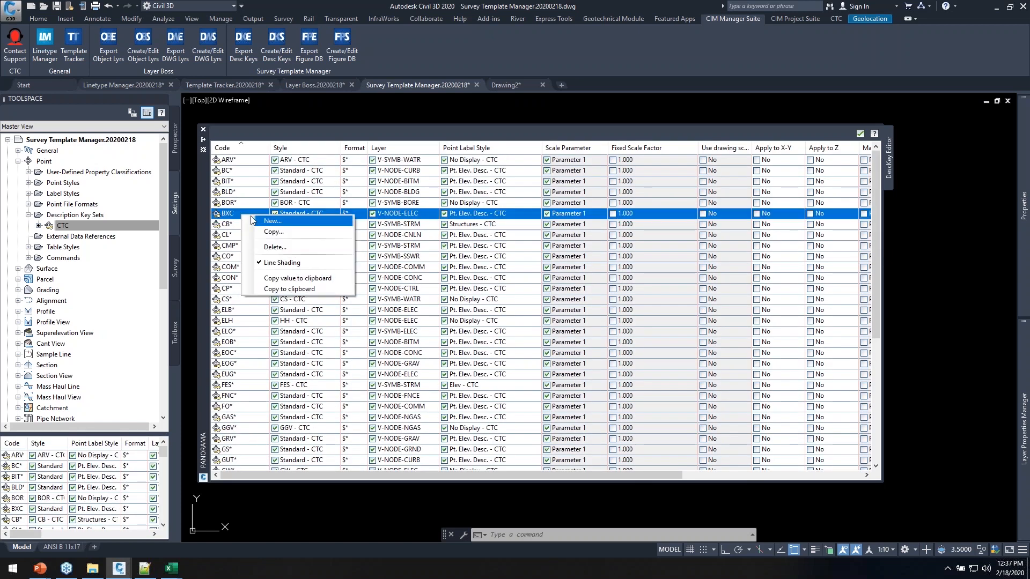
{"action": "left_click", "coordinate": [269, 233]}
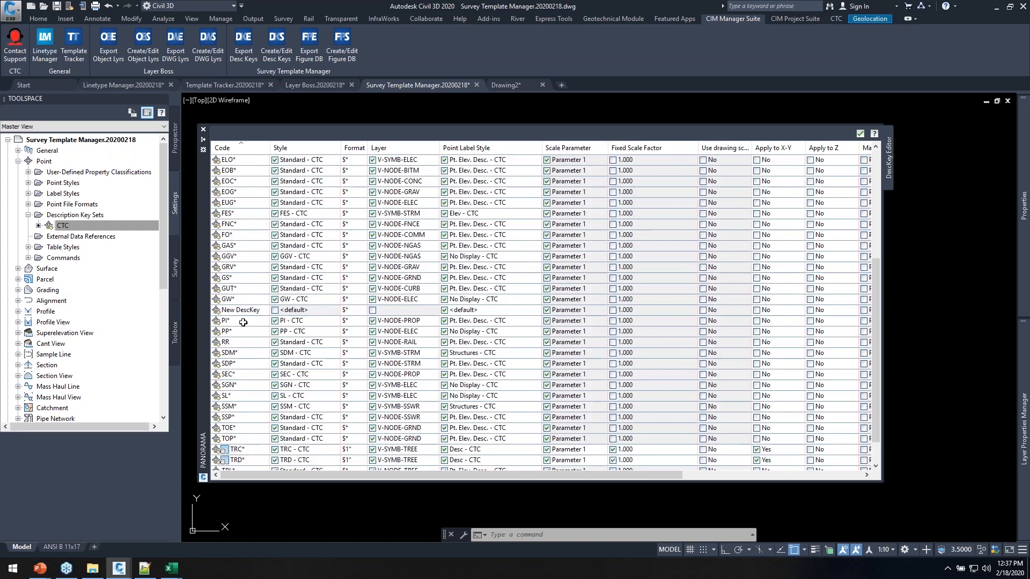
Rename BOR* to BORR* and sort the keys by code descending
{"action": "scroll", "coordinate": [279, 300], "scroll_direction": "up", "scroll_amount": 6}
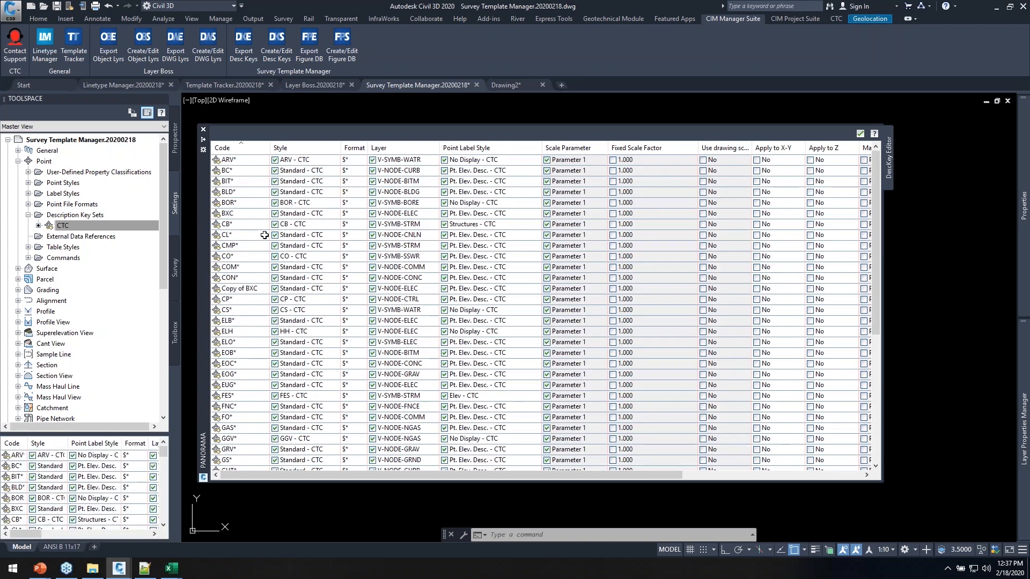
{"action": "left_click", "coordinate": [249, 202]}
{"action": "left_click", "coordinate": [250, 202]}
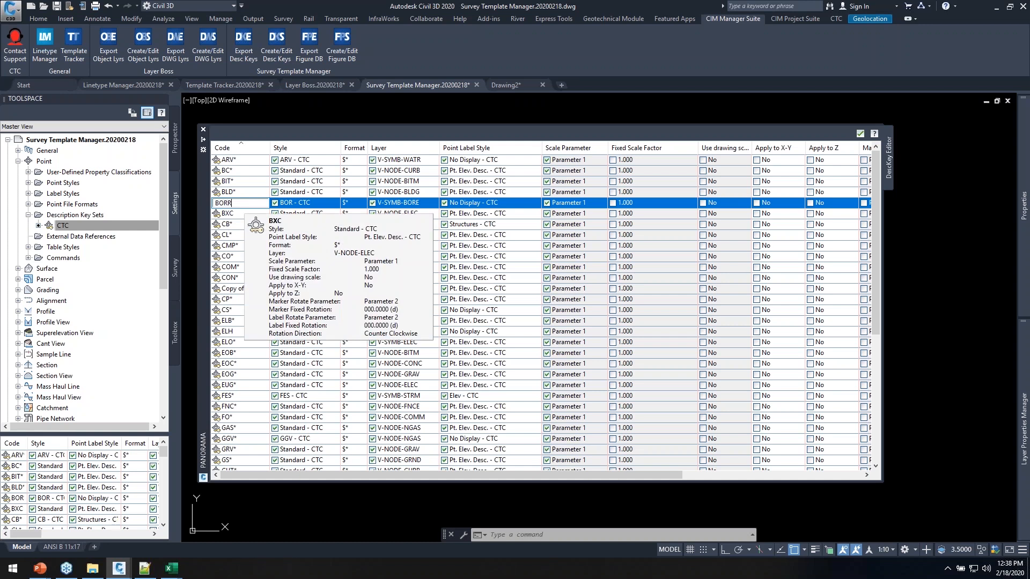
{"action": "key", "text": "Return"}
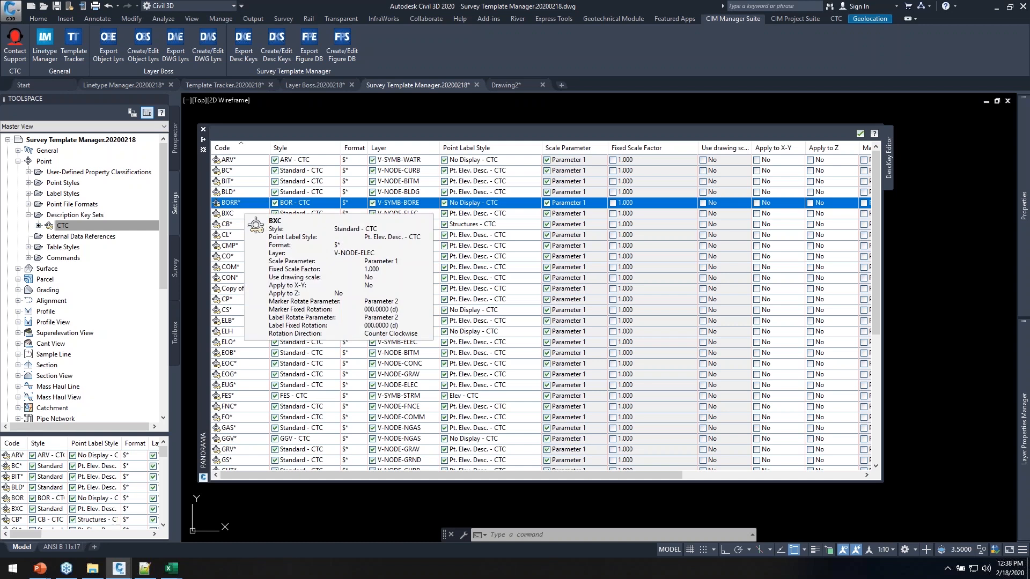
{"action": "scroll", "coordinate": [250, 254], "scroll_direction": "down", "scroll_amount": 6}
{"action": "scroll", "coordinate": [250, 298], "scroll_direction": "up", "scroll_amount": 6}
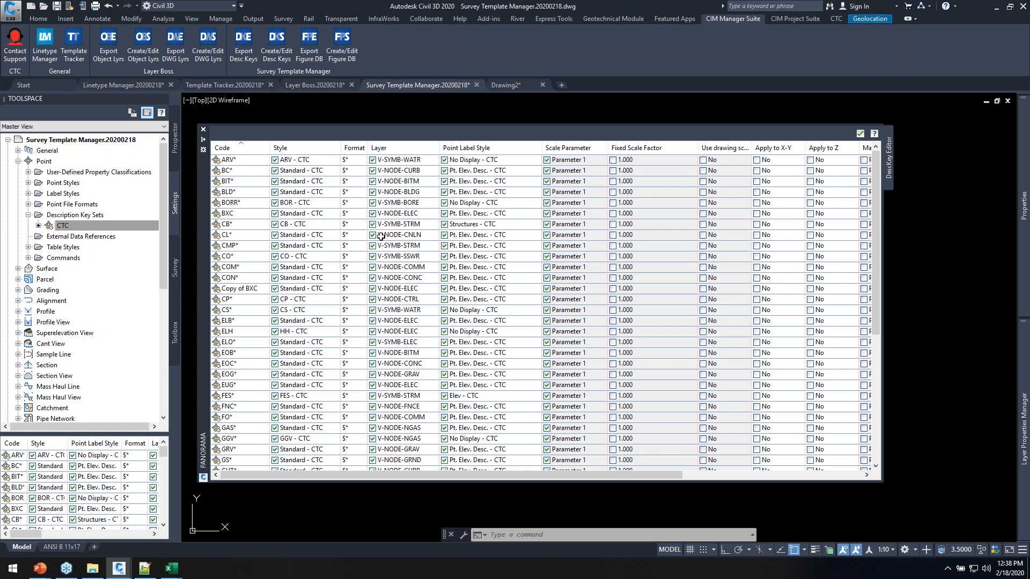
{"action": "left_click", "coordinate": [251, 150]}
{"action": "scroll", "coordinate": [313, 281], "scroll_direction": "up", "scroll_amount": 4}
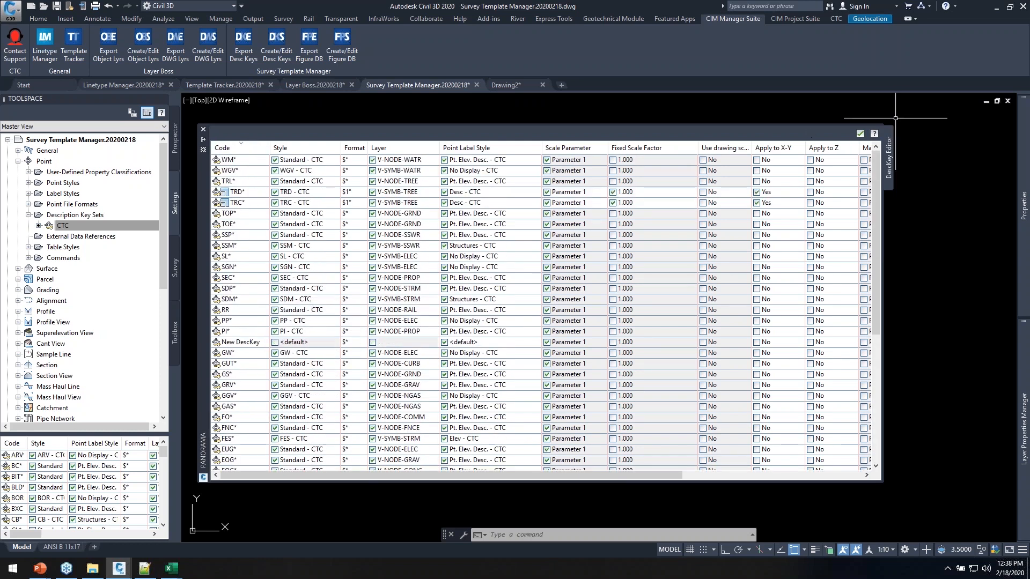
Close the key editor and export the CTC set as CTC.xlsx, opening it in Excel
{"action": "left_click", "coordinate": [860, 133]}
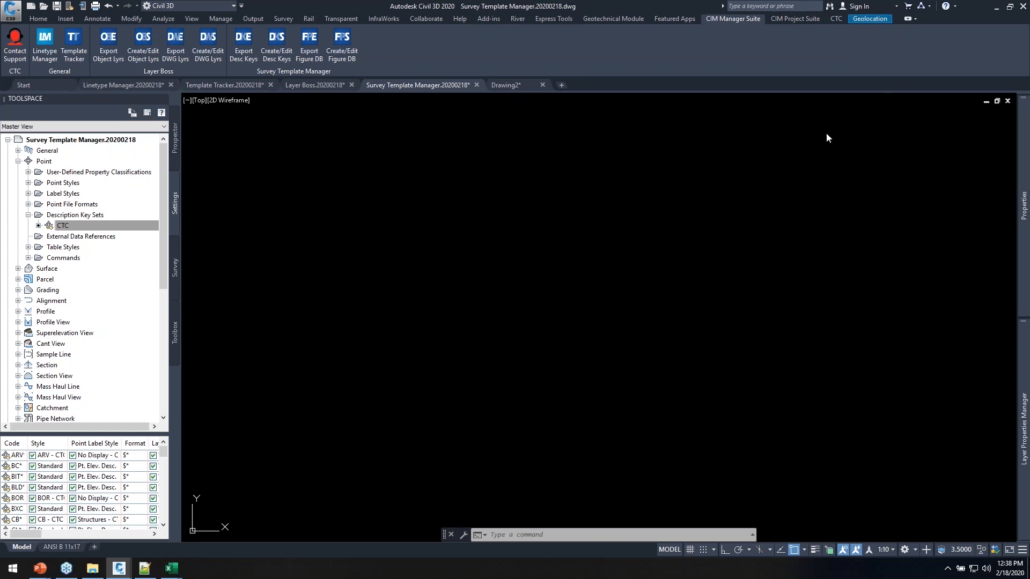
{"action": "left_click", "coordinate": [245, 47]}
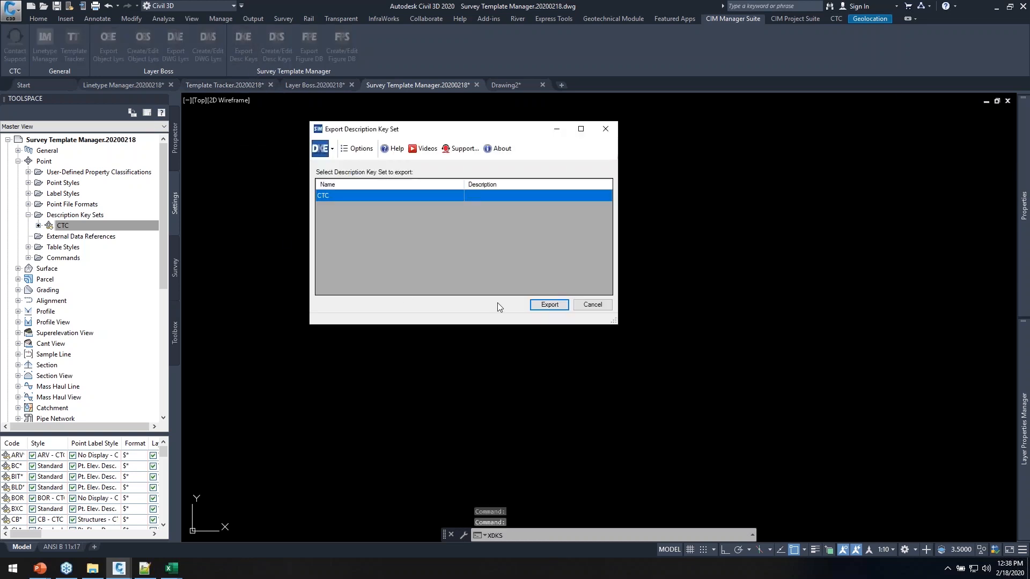
{"action": "left_click", "coordinate": [547, 304]}
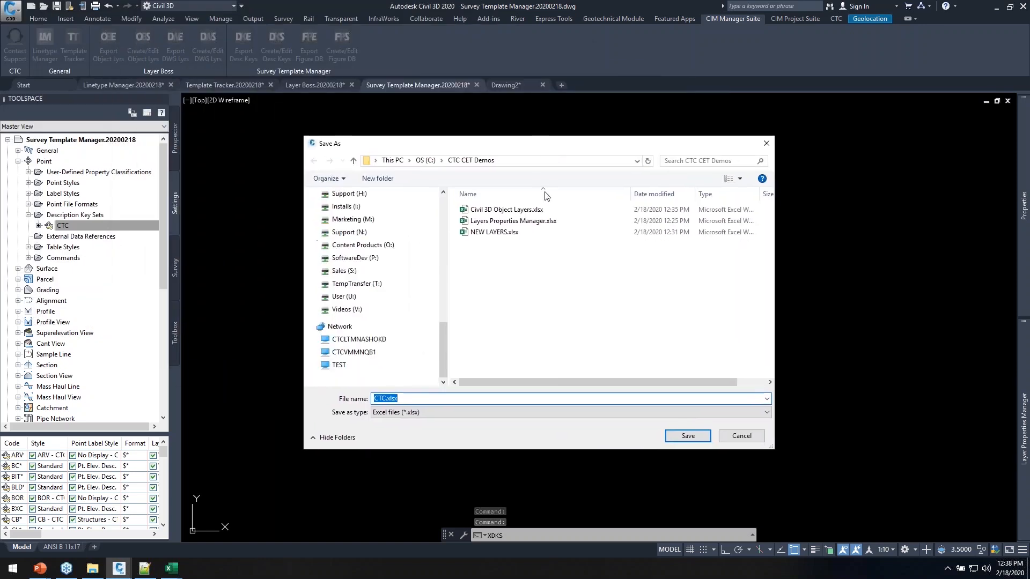
{"action": "left_click", "coordinate": [688, 435]}
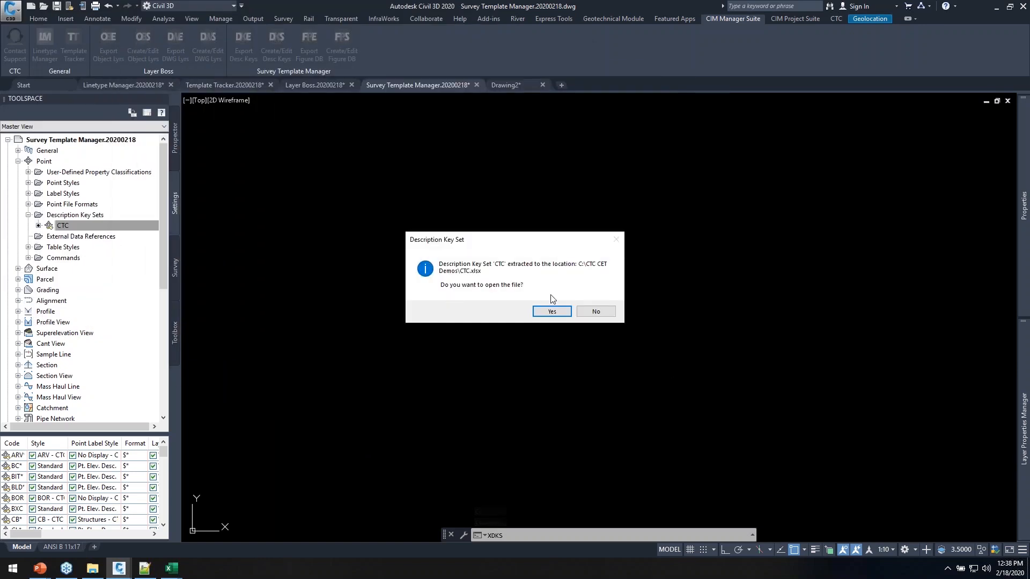
{"action": "left_click", "coordinate": [554, 311]}
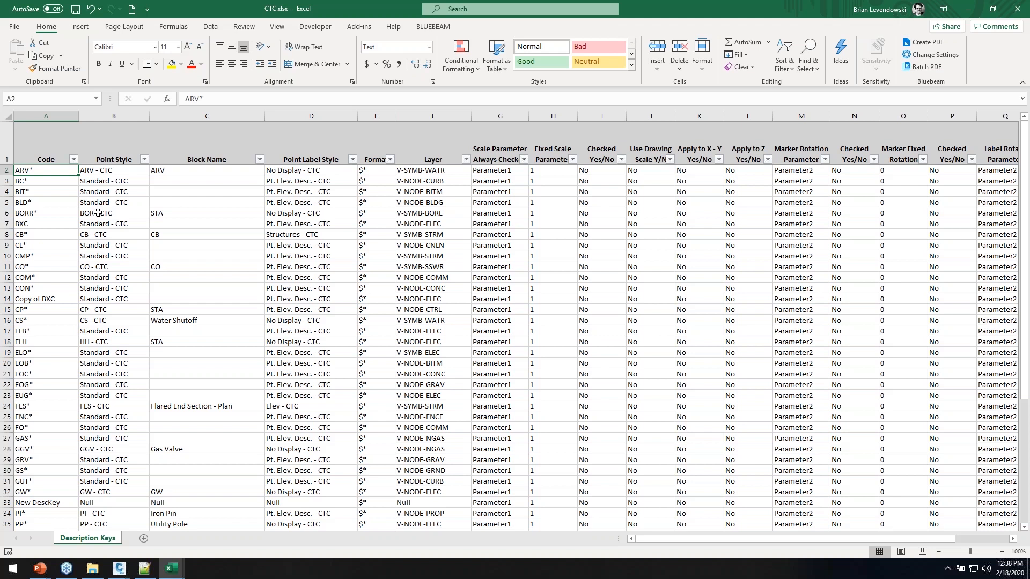
{"action": "left_click", "coordinate": [48, 195]}
{"action": "left_click", "coordinate": [133, 193]}
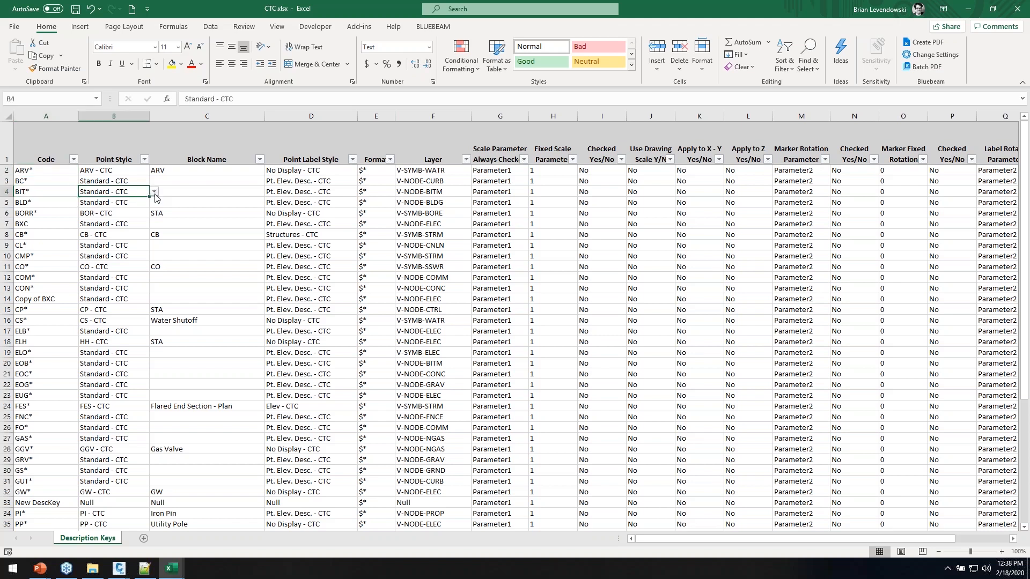
{"action": "left_click", "coordinate": [154, 192]}
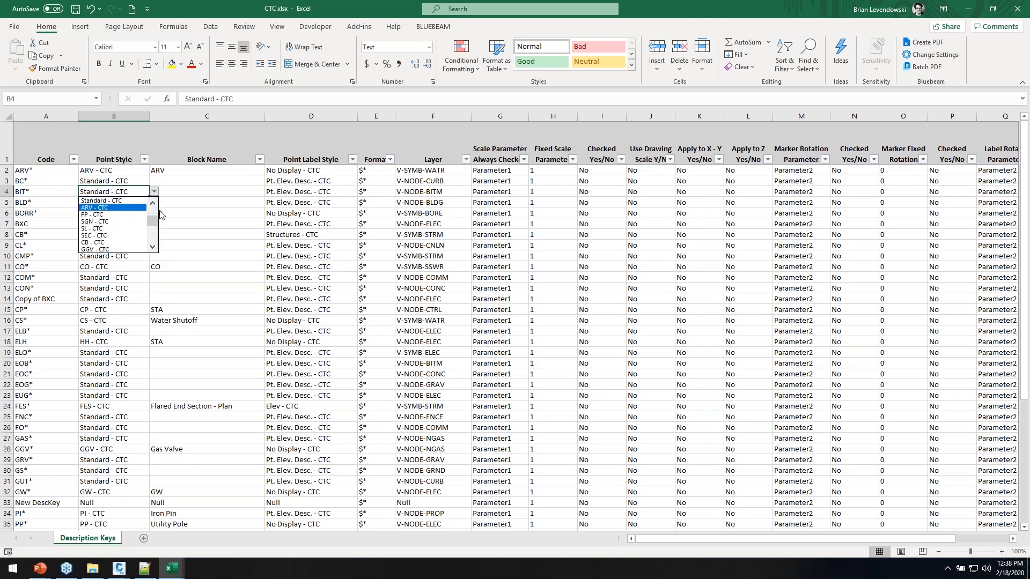
{"action": "left_click", "coordinate": [322, 202]}
{"action": "left_click", "coordinate": [363, 205]}
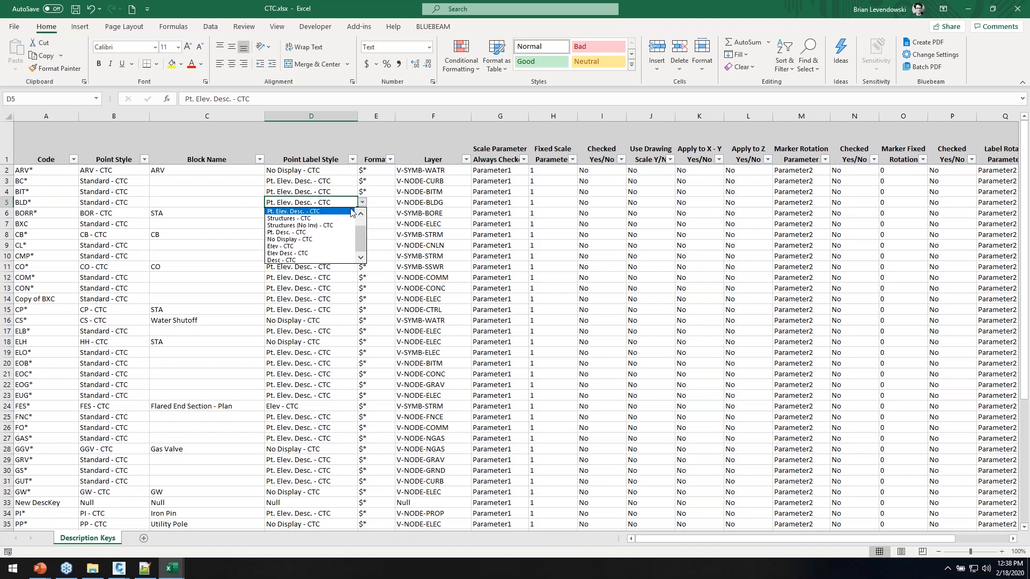
{"action": "left_click", "coordinate": [319, 225]}
{"action": "left_click", "coordinate": [436, 213]}
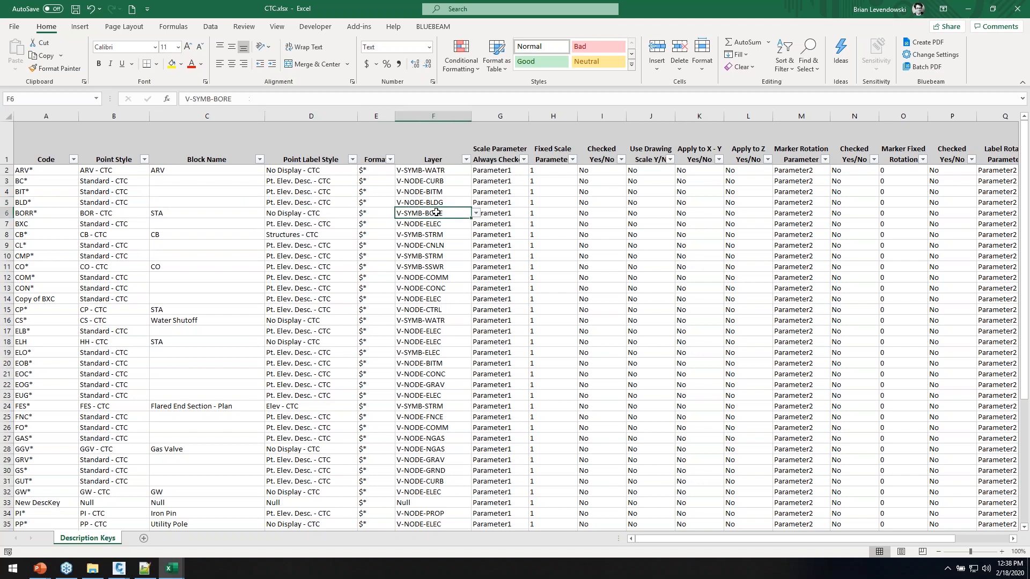
{"action": "left_click", "coordinate": [476, 214]}
{"action": "mouse_move", "coordinate": [472, 258]}
{"action": "left_mouse_down"}
{"action": "mouse_move", "coordinate": [471, 224]}
{"action": "mouse_move", "coordinate": [470, 260]}
{"action": "left_mouse_up"}
{"action": "key", "text": "Escape"}
{"action": "left_click", "coordinate": [515, 213]}
{"action": "left_click", "coordinate": [534, 214]}
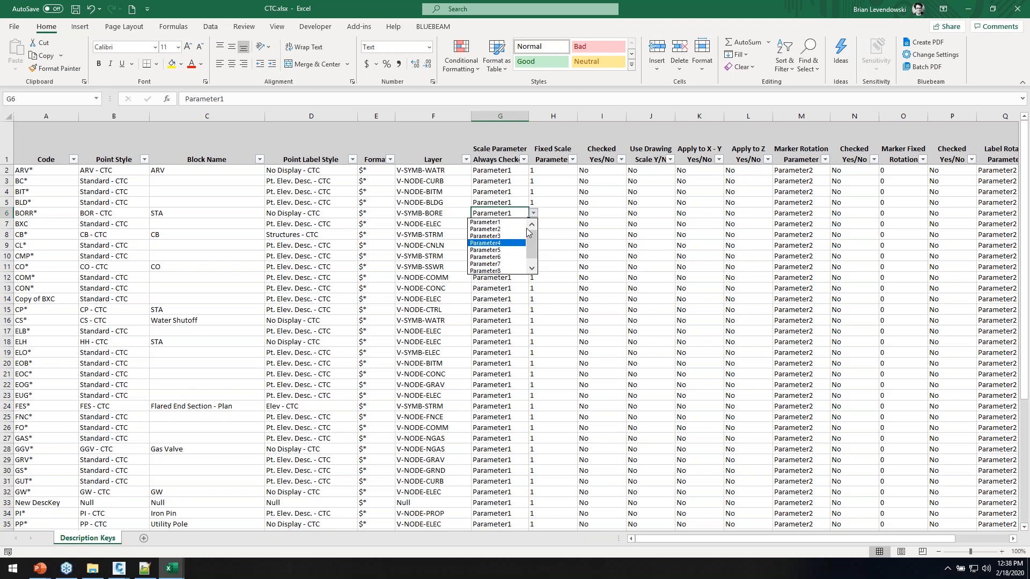
{"action": "key", "text": "Escape"}
{"action": "left_click", "coordinate": [607, 216]}
{"action": "left_click", "coordinate": [632, 213]}
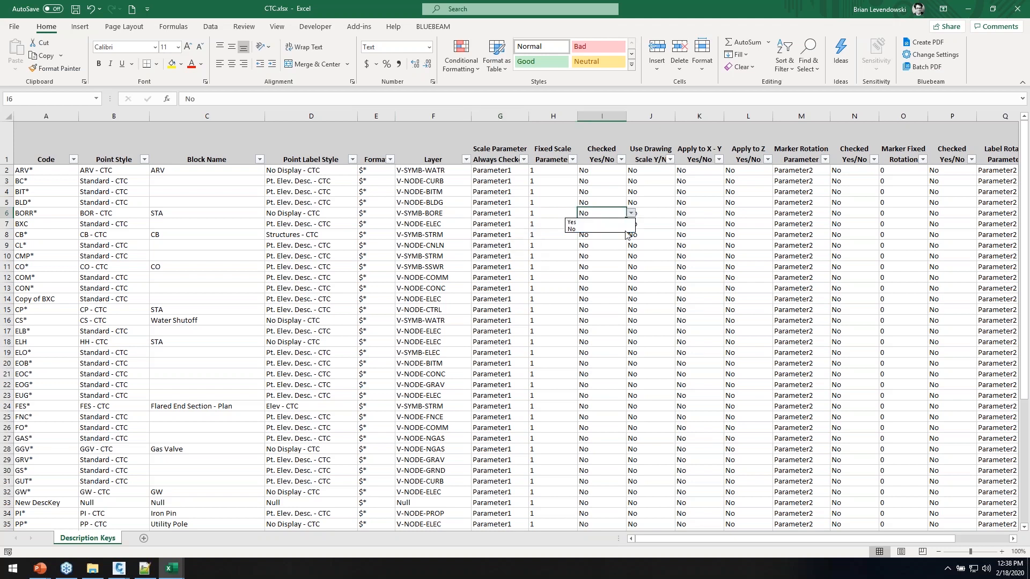
{"action": "left_click", "coordinate": [586, 263]}
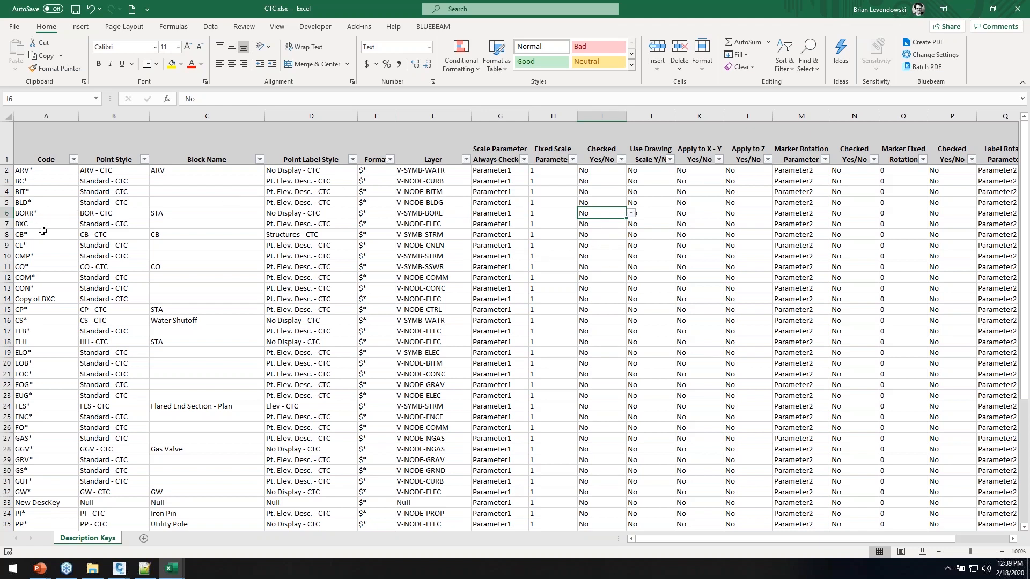
Delete the Copy of BXC row and the CB* through CO* rows 8–11
{"action": "left_click", "coordinate": [8, 299]}
{"action": "right_click", "coordinate": [7, 298]}
{"action": "left_click", "coordinate": [27, 392]}
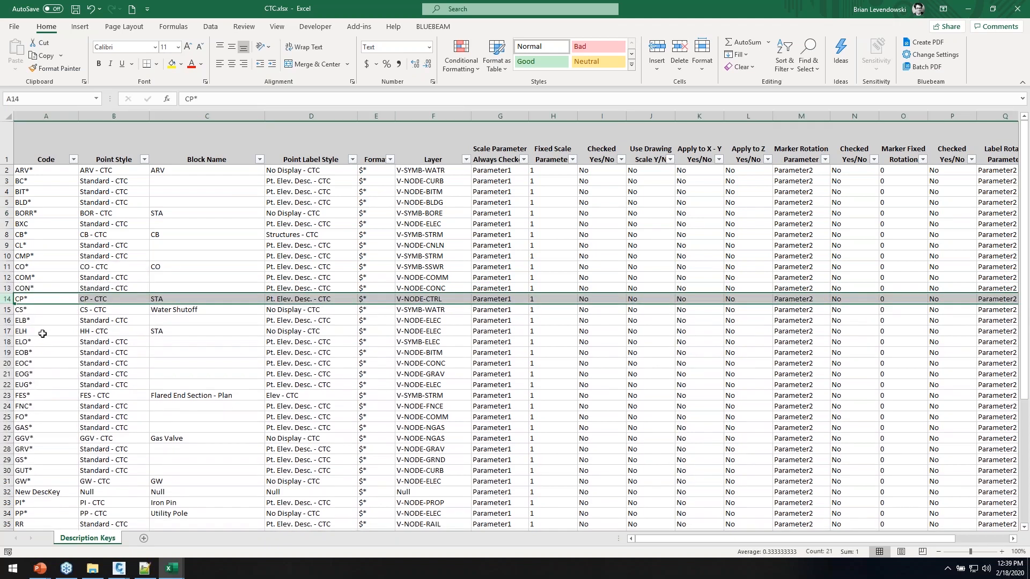
{"action": "left_click", "coordinate": [7, 234]}
{"action": "left_click_drag", "start_coordinate": [11, 264], "coordinate": [10, 266]}
{"action": "right_click", "coordinate": [11, 266]}
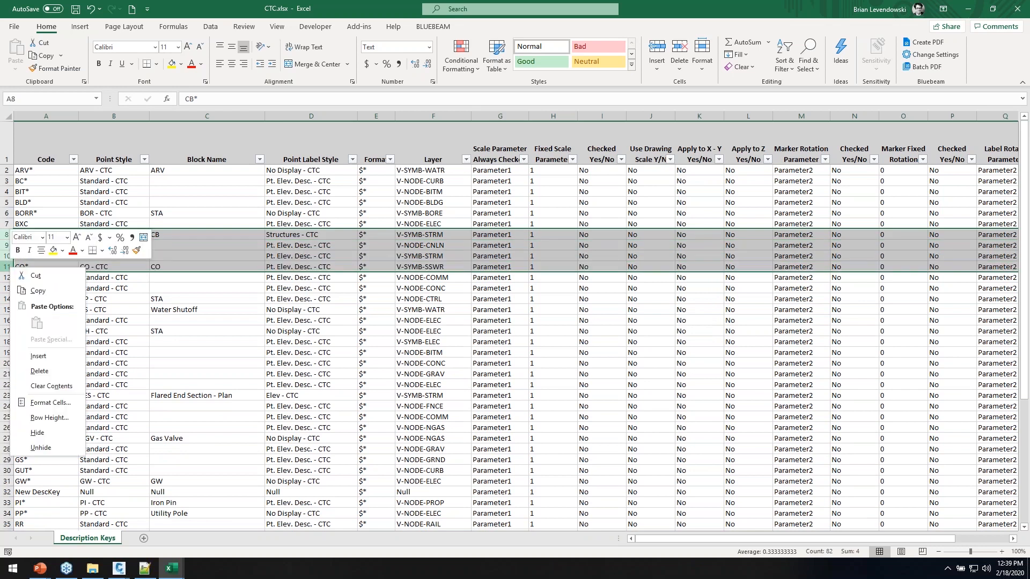
{"action": "left_click", "coordinate": [39, 371]}
Fill the Standard - CTC point style down from B9 to B17
{"action": "left_click", "coordinate": [48, 310]}
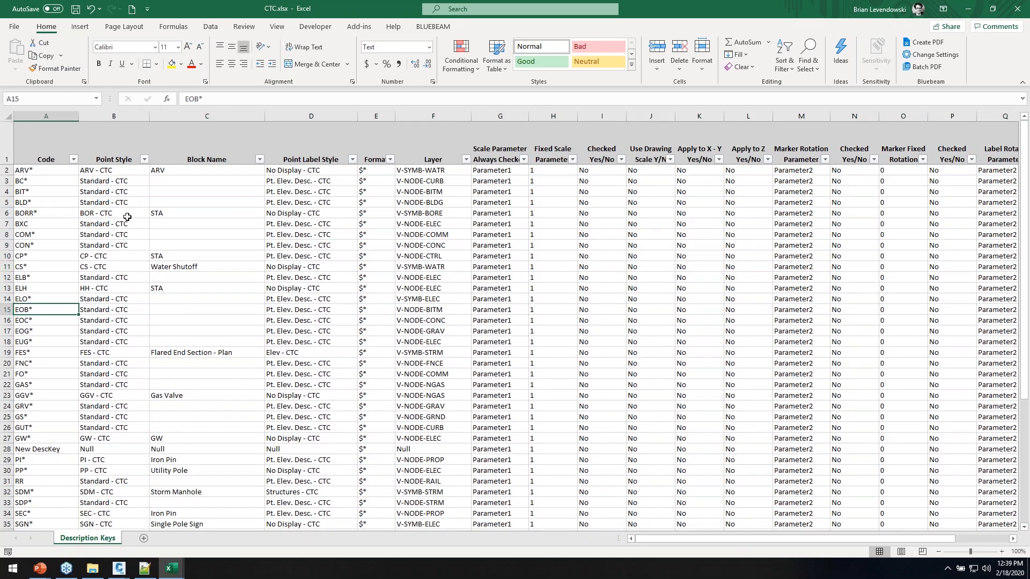
{"action": "left_click", "coordinate": [127, 216]}
{"action": "left_click", "coordinate": [142, 245]}
{"action": "left_click_drag", "start_coordinate": [144, 248], "coordinate": [133, 336]}
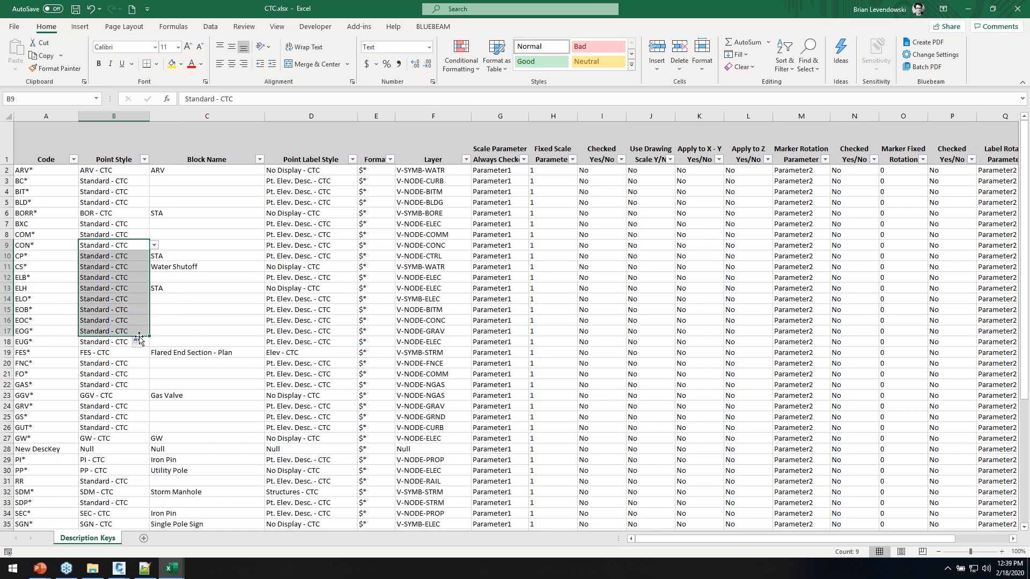
Change the BXC key's layer in F7 to V-NODE-ELEC-BOXC
{"action": "left_click", "coordinate": [450, 225]}
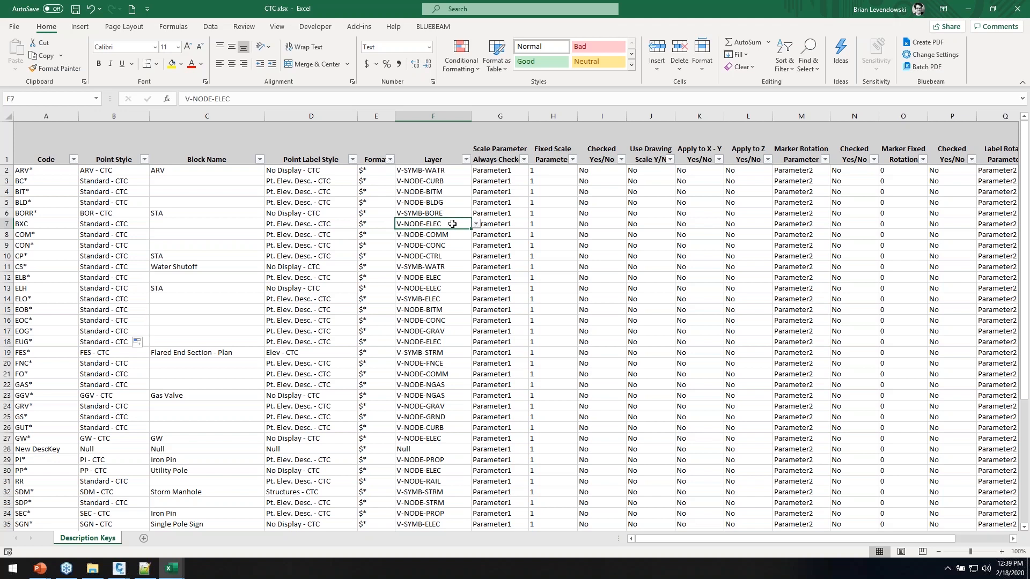
{"action": "type", "text": "v-"}
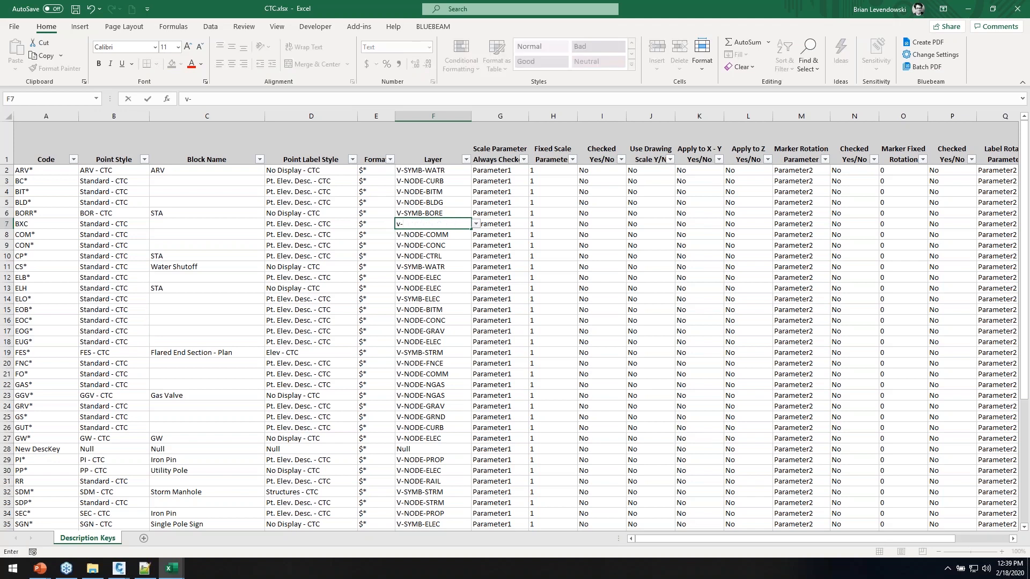
{"action": "type", "text": "NODE"}
{"action": "key", "text": "BackSpace"}
{"action": "key", "text": "BackSpace"}
{"action": "type", "text": "EL"}
{"action": "key", "text": "Return"}
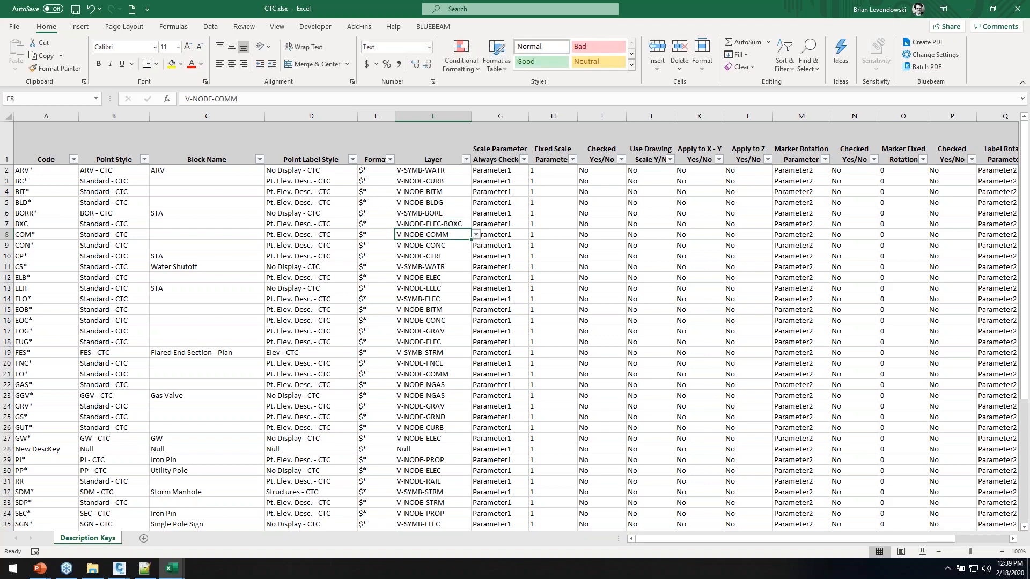
{"action": "left_click", "coordinate": [51, 306]}
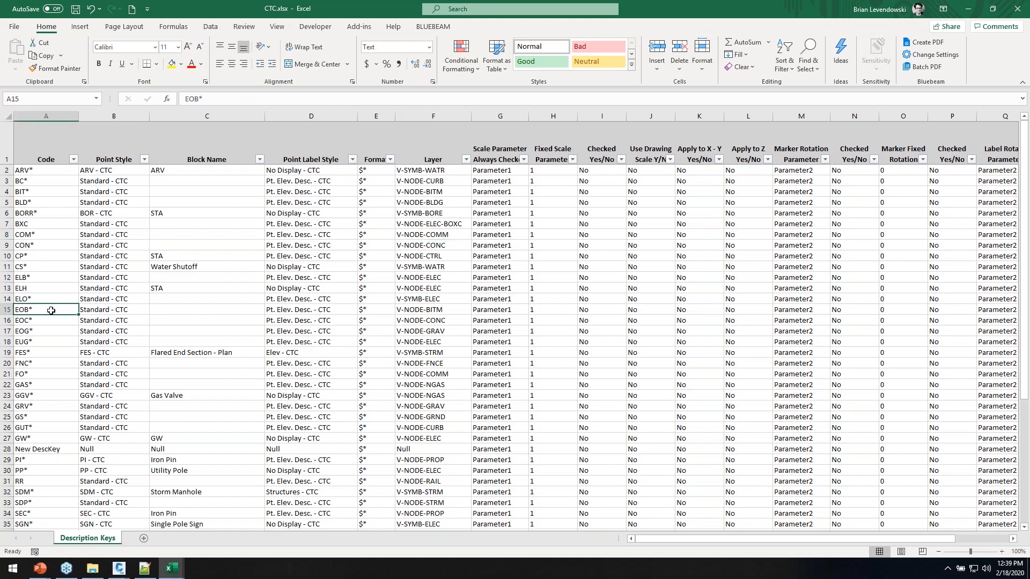
Duplicate the EOB* row and insert the copy as row 16
{"action": "right_click", "coordinate": [8, 309]}
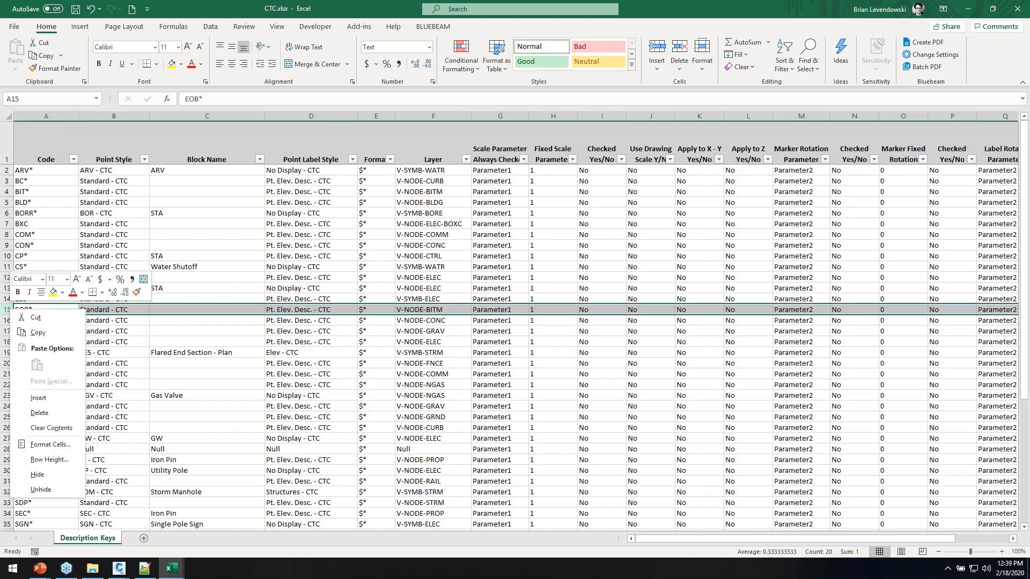
{"action": "left_click", "coordinate": [38, 333]}
{"action": "right_click", "coordinate": [9, 320]}
{"action": "left_click", "coordinate": [45, 409]}
Enter CBM* as the new row's code in A16 and check its point style choices
{"action": "left_click", "coordinate": [42, 321]}
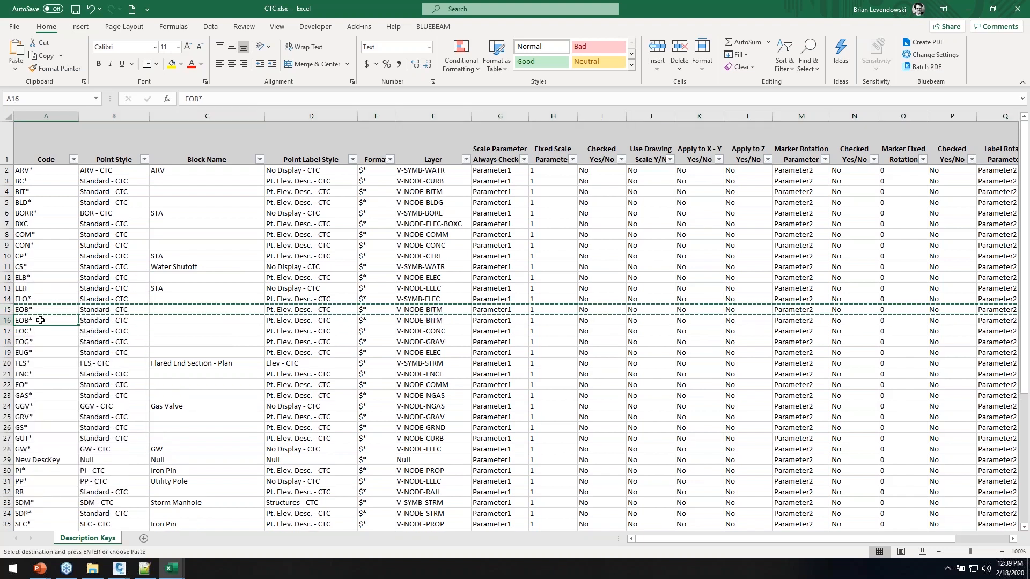
{"action": "key", "text": "Escape"}
{"action": "type", "text": "h"}
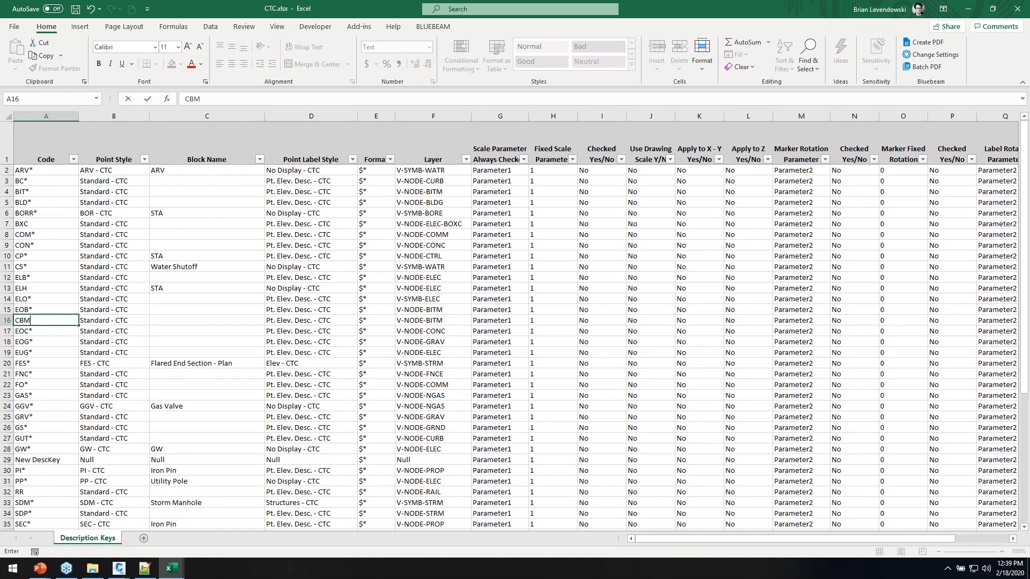
{"action": "key", "text": "Tab"}
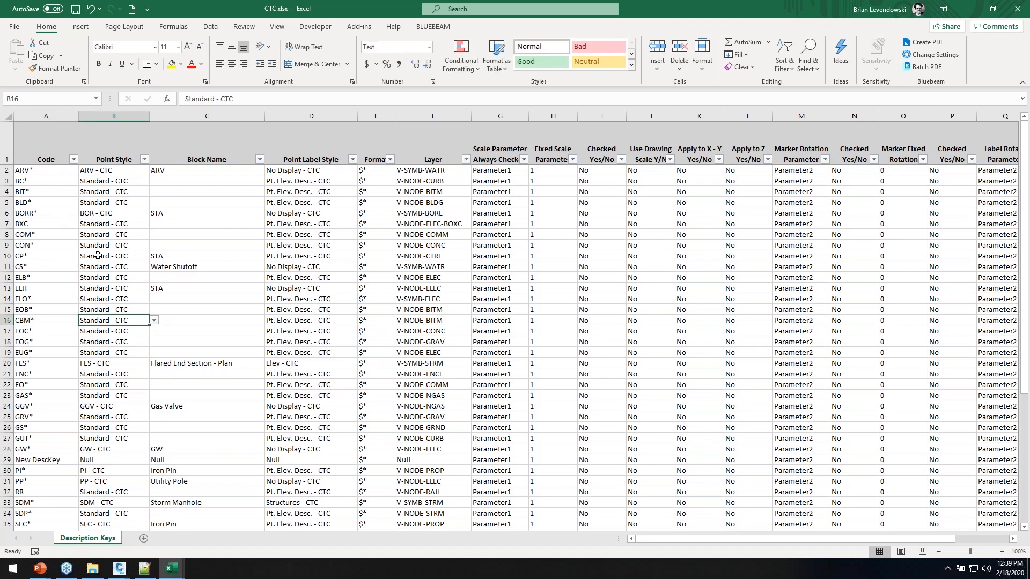
{"action": "left_click", "coordinate": [62, 320]}
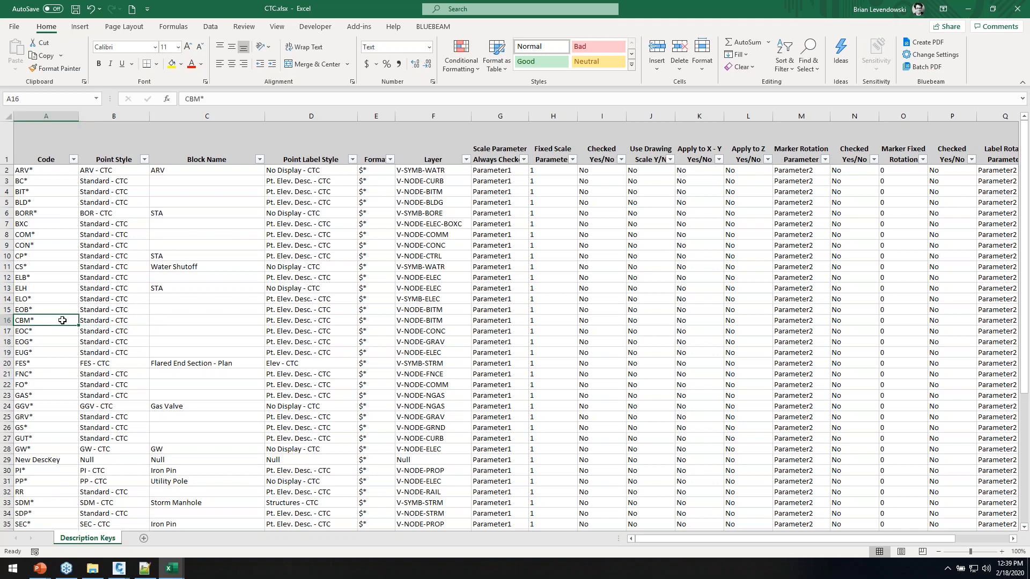
{"action": "left_click", "coordinate": [137, 321]}
{"action": "left_click", "coordinate": [154, 322]}
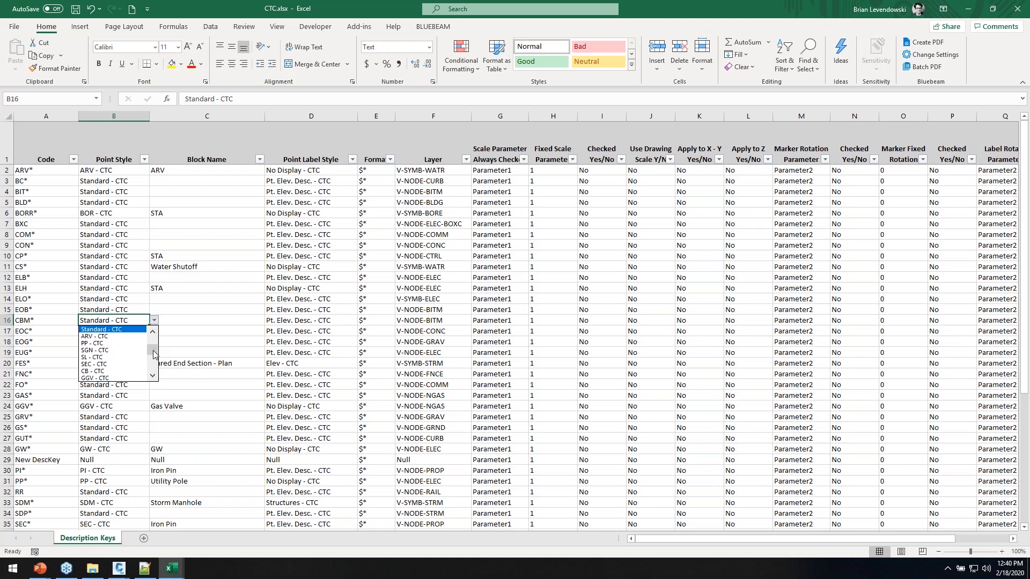
Set the CBM* key's point style to CBM - CTC, accepting the validation warning
{"action": "left_click", "coordinate": [58, 320]}
{"action": "left_click", "coordinate": [57, 320]}
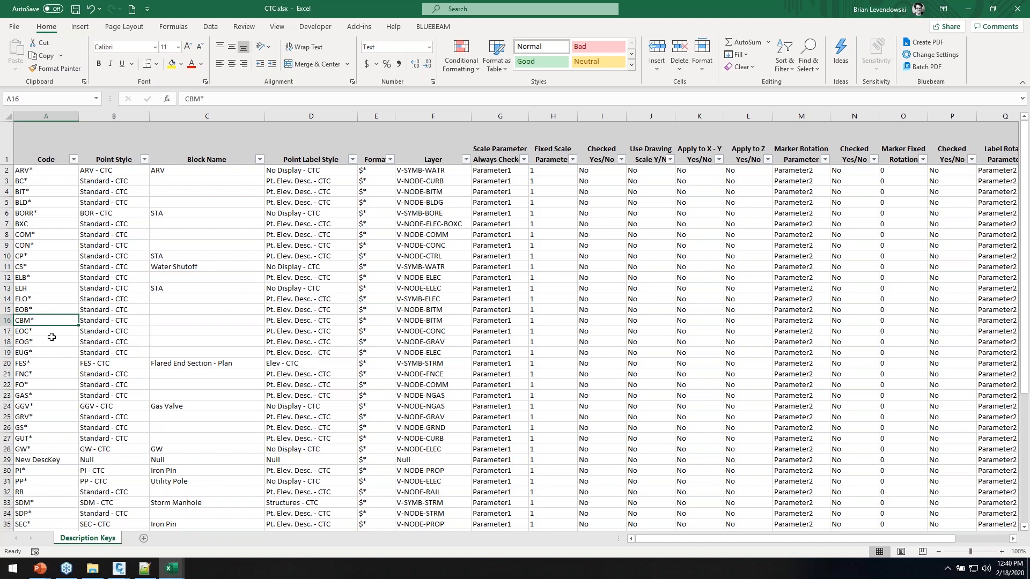
{"action": "left_click_drag", "start_coordinate": [37, 202], "coordinate": [38, 418]}
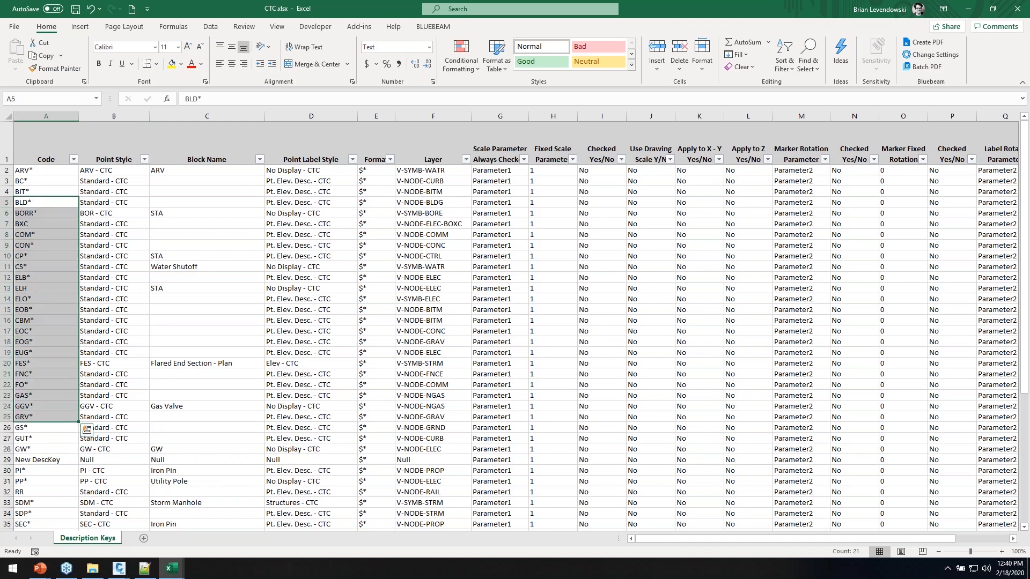
{"action": "left_click", "coordinate": [126, 320]}
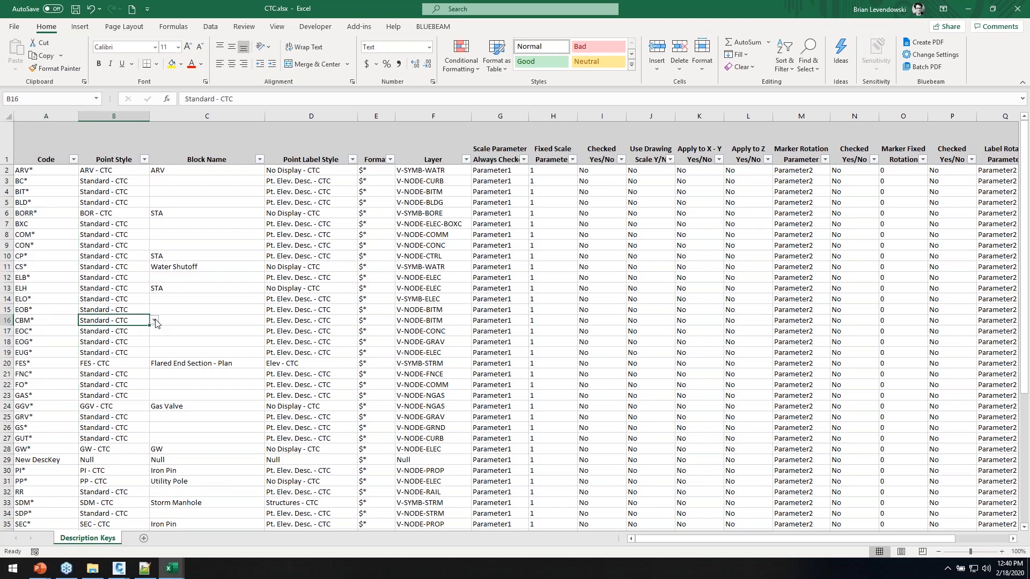
{"action": "type", "text": "CMB"}
{"action": "key", "text": "BackSpace"}
{"action": "key", "text": "BackSpace"}
{"action": "type", "text": "BM - CT"}
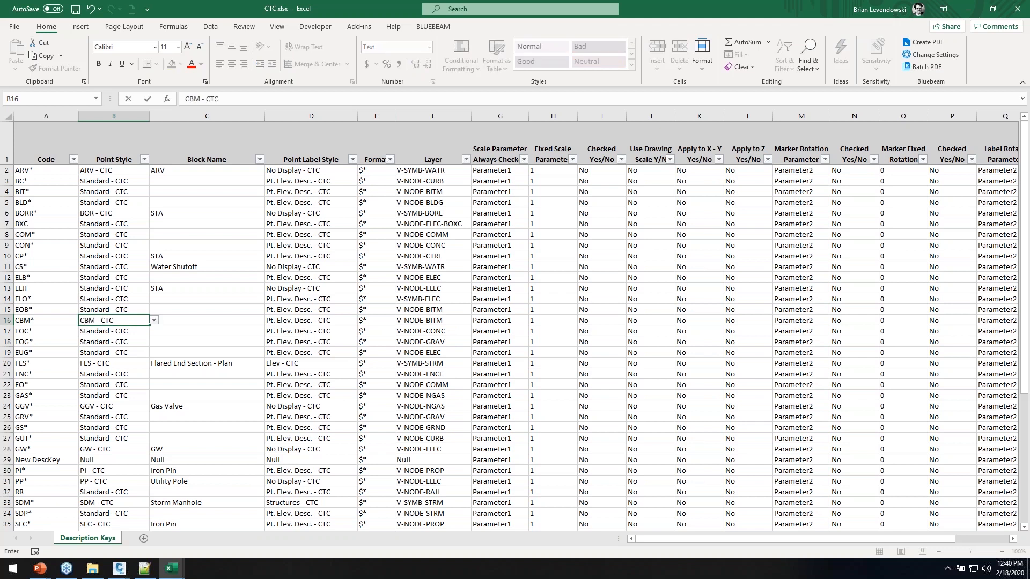
{"action": "type", "text": "C"}
{"action": "key", "text": "Return"}
{"action": "key", "text": "Escape"}
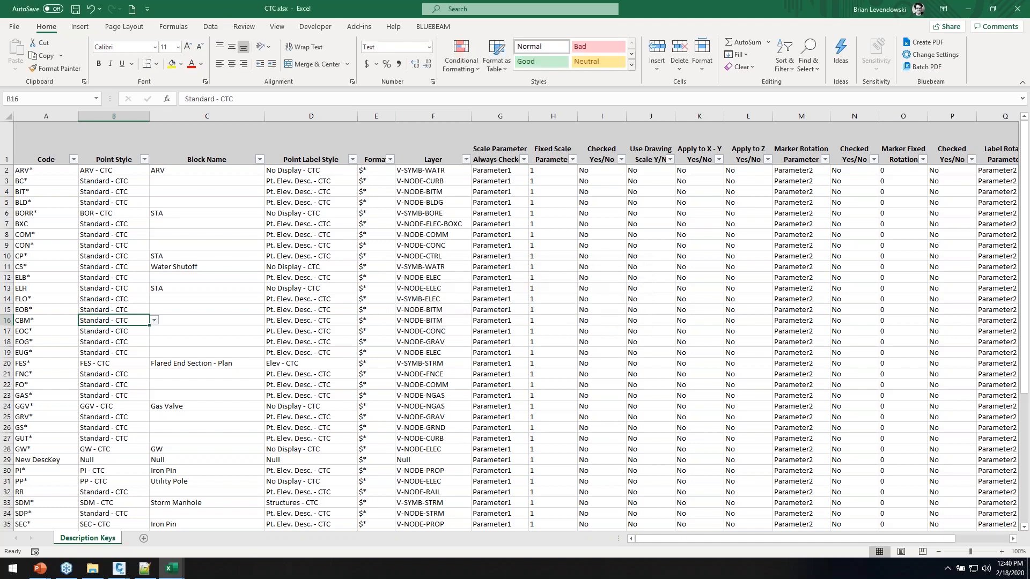
{"action": "type", "text": "CBM -"}
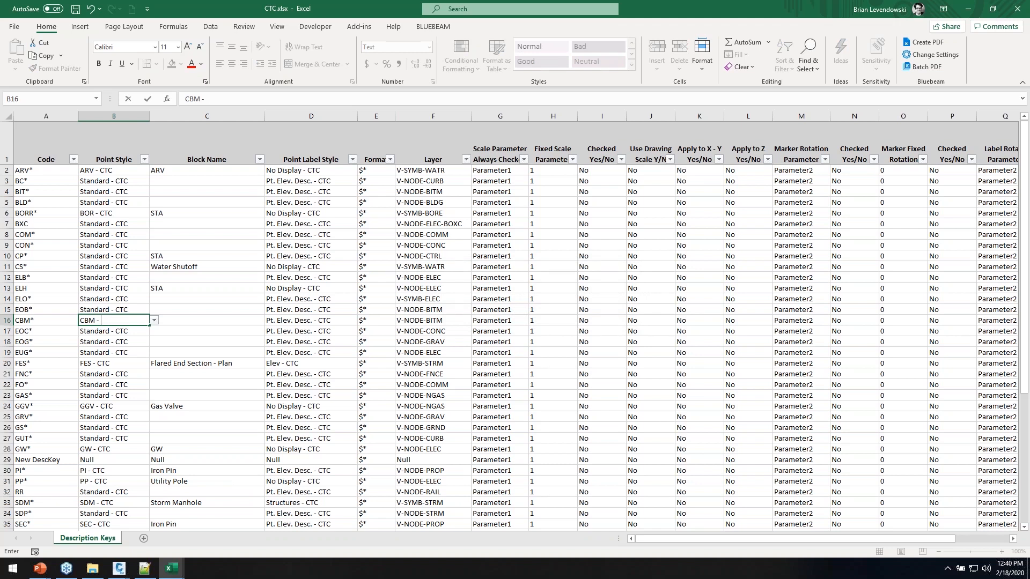
{"action": "type", "text": "CTC"}
{"action": "key", "text": "Return"}
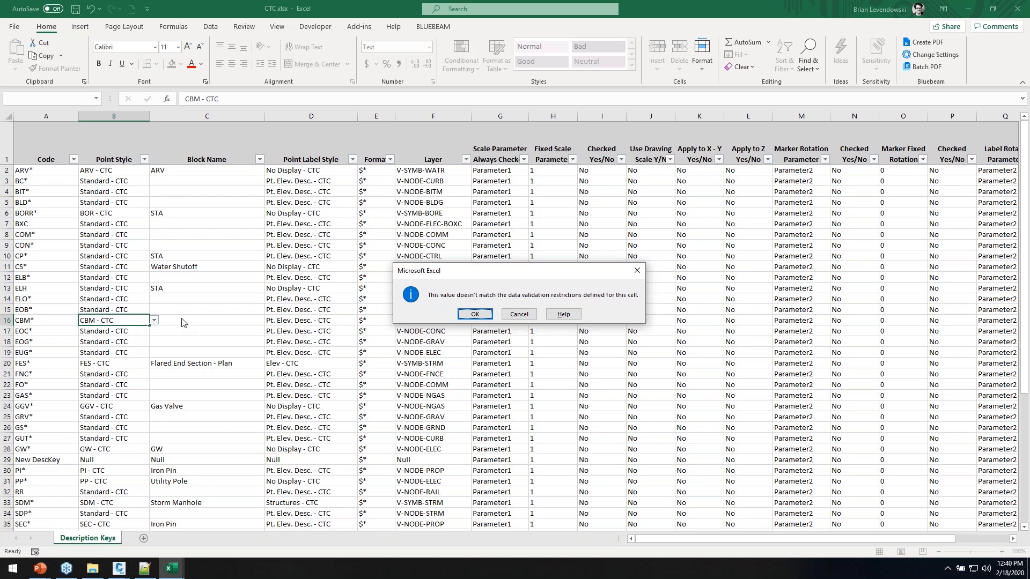
{"action": "left_click", "coordinate": [462, 316]}
Choose Storm Manhole as the CBM* key's block, leaving C13 unchanged
{"action": "left_click", "coordinate": [126, 320]}
{"action": "left_click", "coordinate": [188, 320]}
{"action": "left_click", "coordinate": [269, 321]}
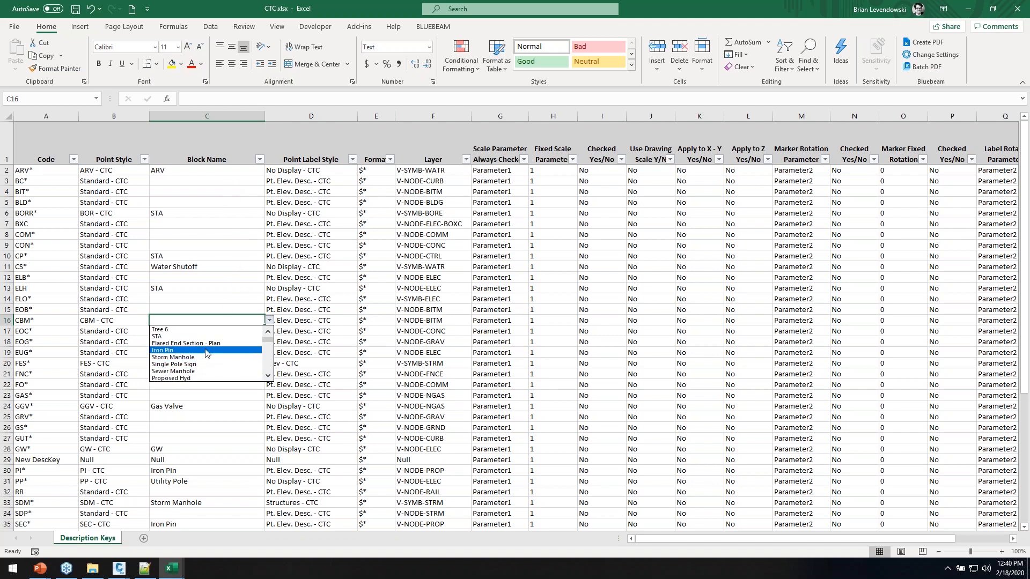
{"action": "left_click", "coordinate": [186, 357]}
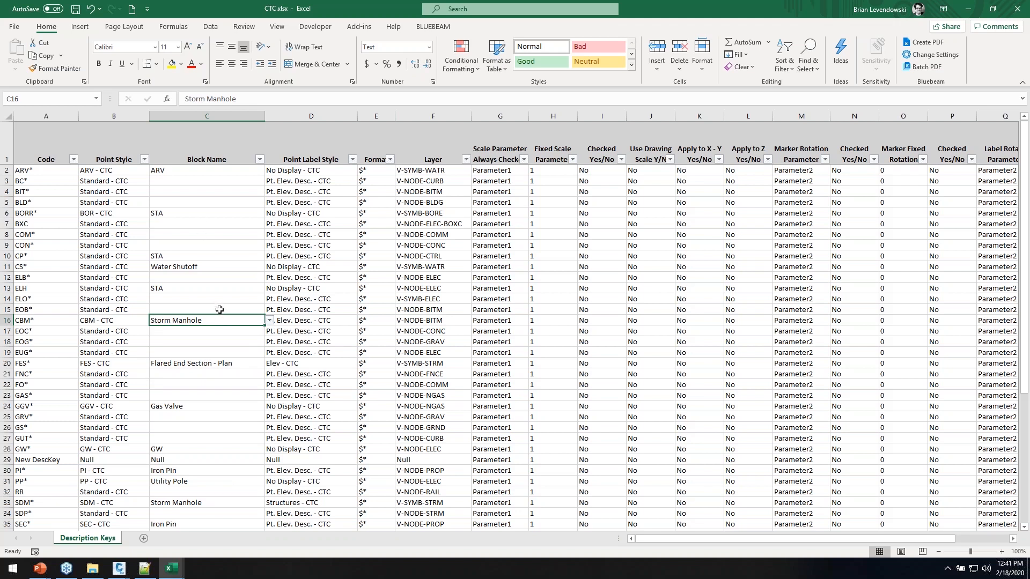
{"action": "left_click", "coordinate": [249, 289]}
{"action": "left_click", "coordinate": [270, 289]}
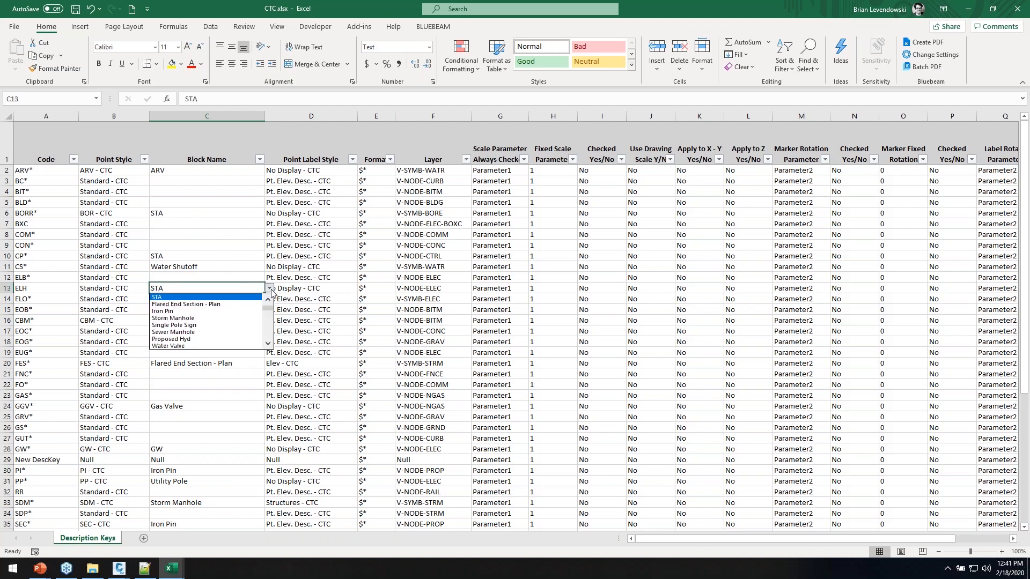
{"action": "left_click", "coordinate": [186, 299]}
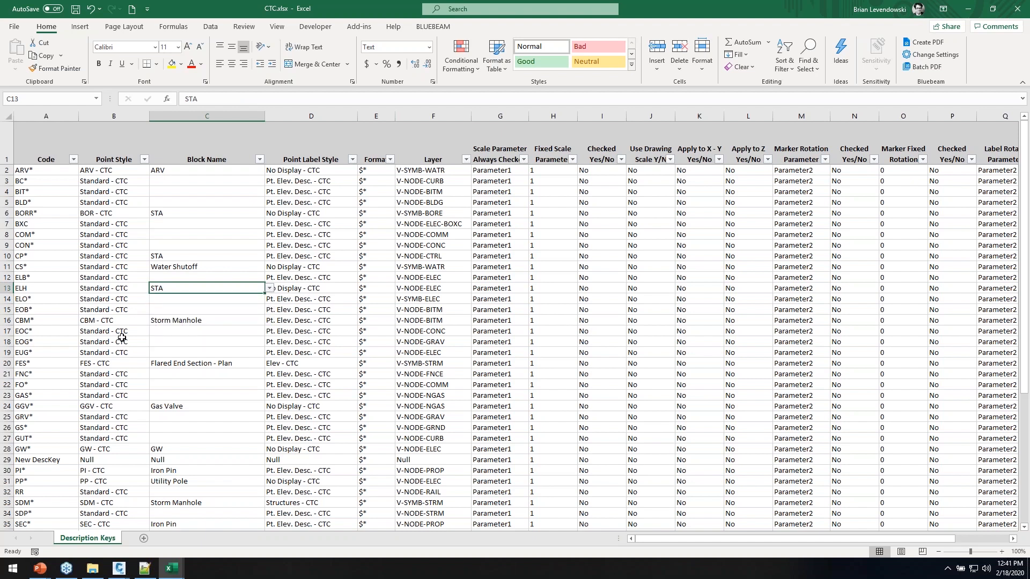
Set the CBM* key's point label style to Desc - CTC
{"action": "left_click", "coordinate": [138, 323]}
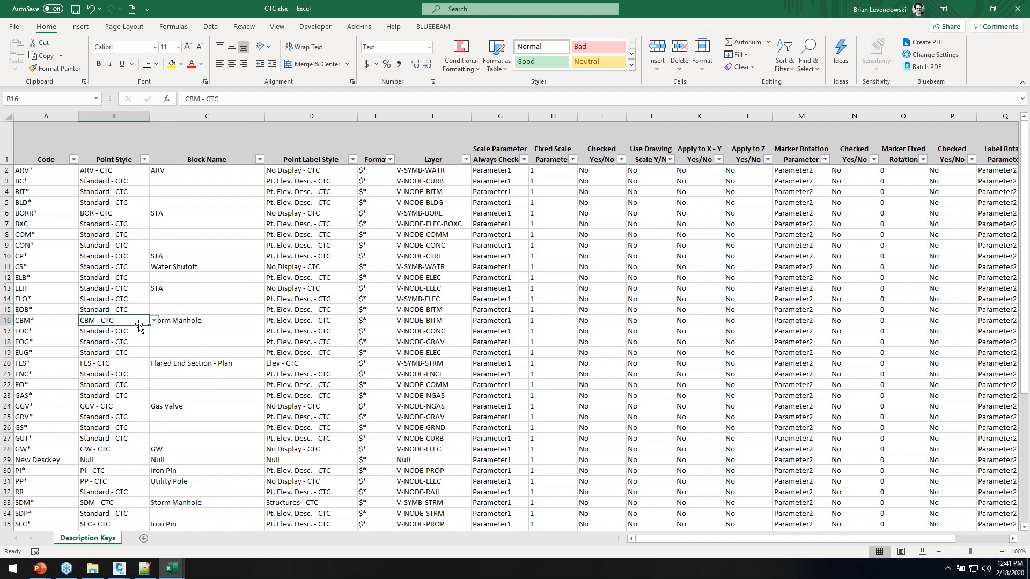
{"action": "left_click", "coordinate": [329, 322]}
{"action": "left_click", "coordinate": [362, 318]}
{"action": "left_click", "coordinate": [355, 320]}
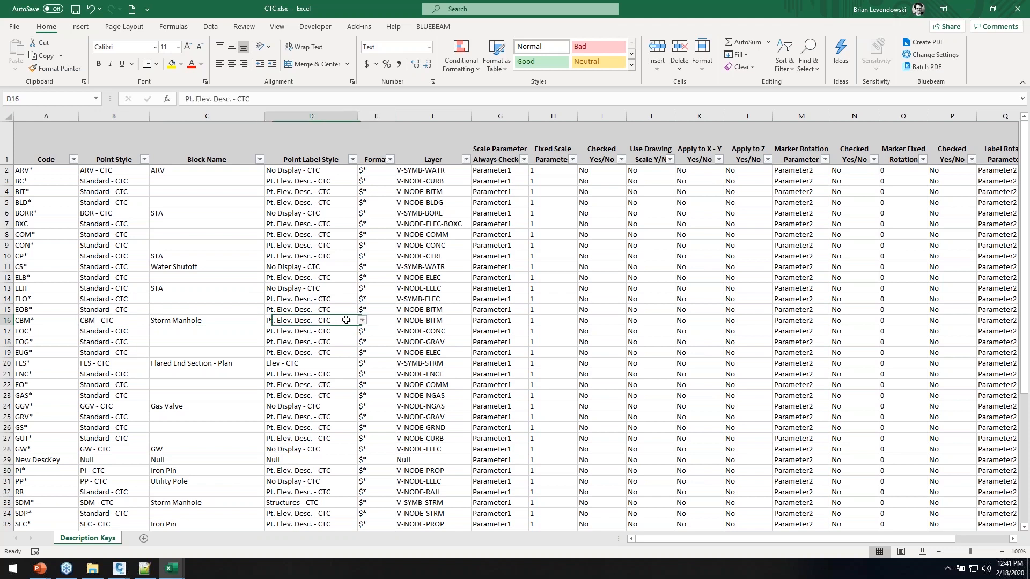
{"action": "left_click", "coordinate": [362, 321]}
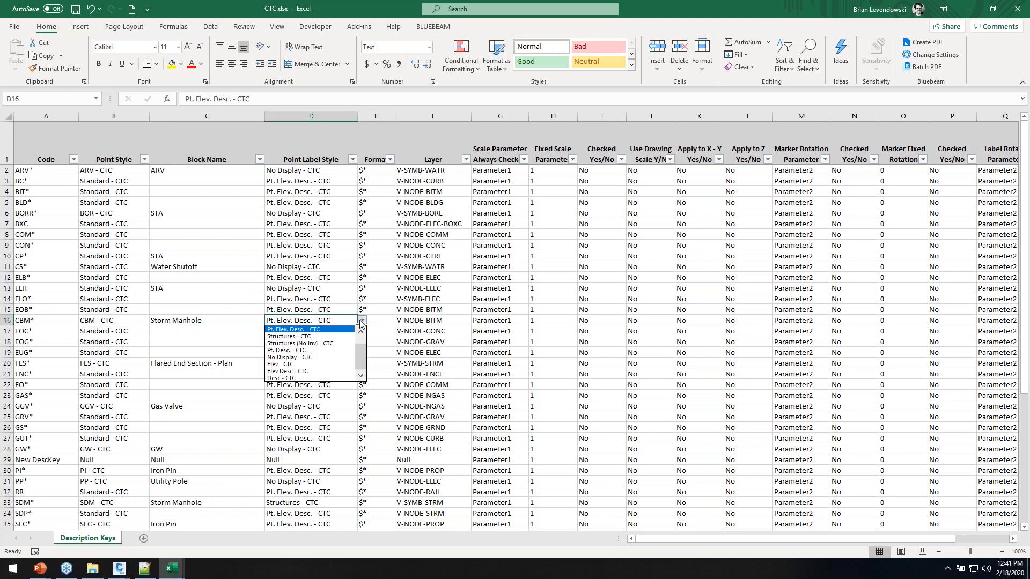
{"action": "left_click", "coordinate": [281, 378]}
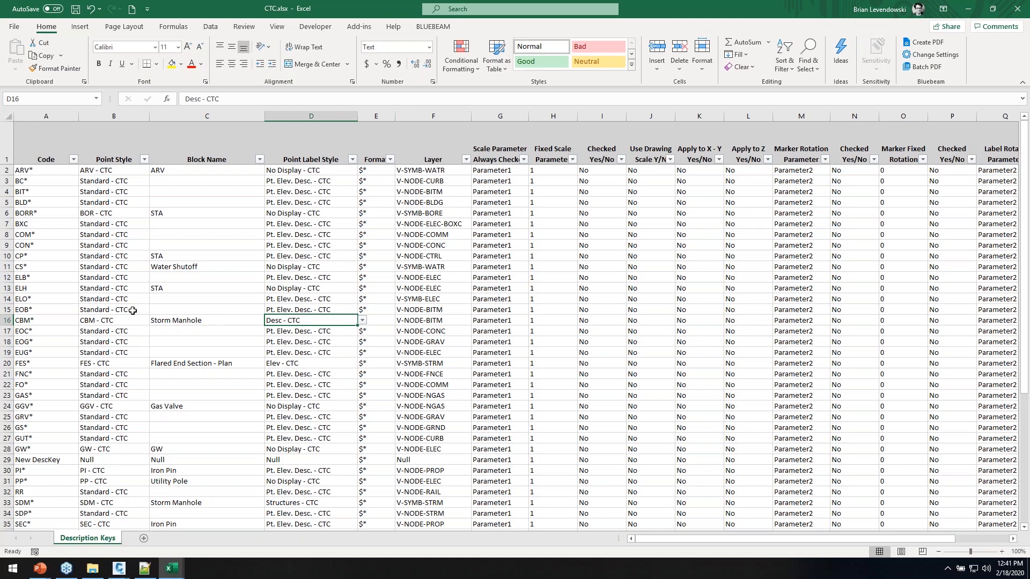
{"action": "left_click", "coordinate": [66, 321]}
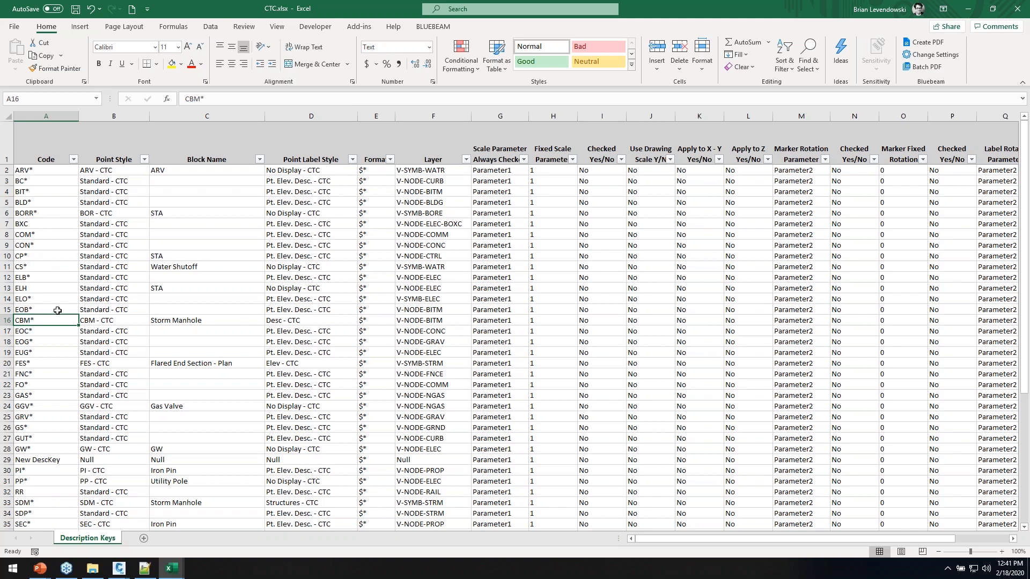
Delete the Null 'New DescKey' row 29 from the table
{"action": "right_click", "coordinate": [9, 460]}
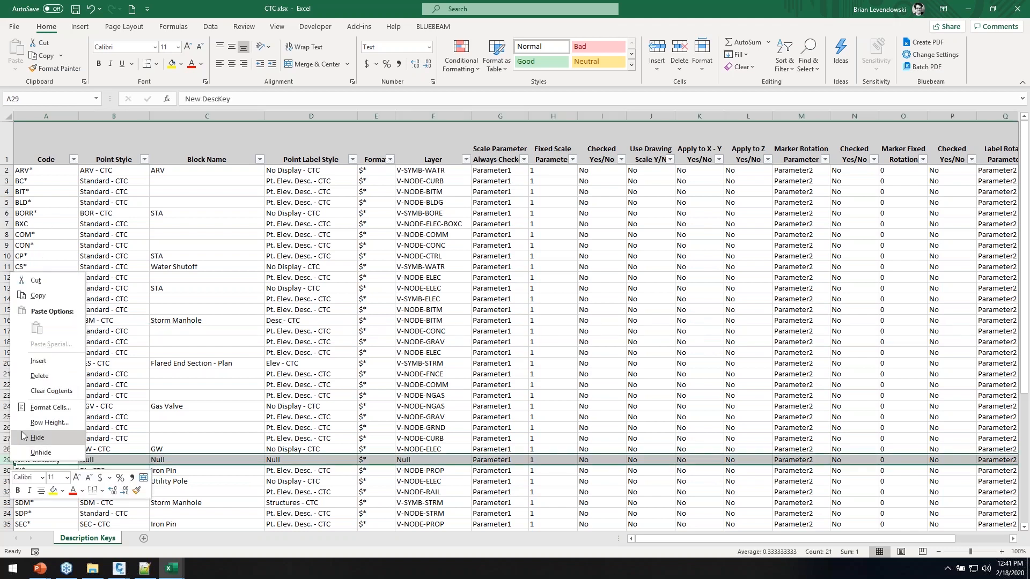
{"action": "left_click", "coordinate": [40, 376]}
{"action": "scroll", "coordinate": [49, 433], "scroll_direction": "down", "scroll_amount": 1}
{"action": "scroll", "coordinate": [49, 432], "scroll_direction": "down", "scroll_amount": 8}
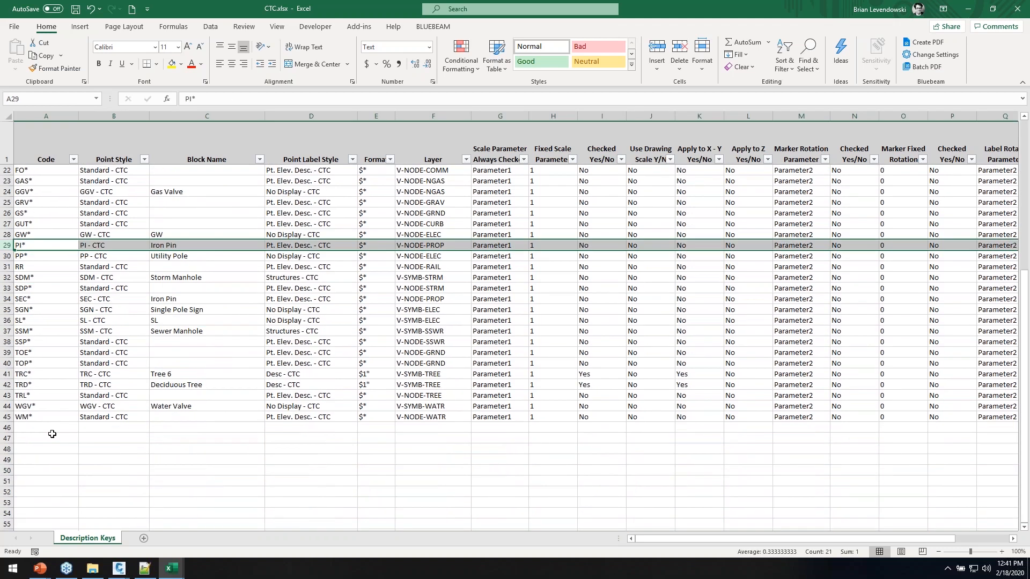
{"action": "scroll", "coordinate": [51, 426], "scroll_direction": "up", "scroll_amount": 9}
Save CTC.xlsx and select the Code column A1:A45 to review the keys
{"action": "left_click", "coordinate": [46, 256]}
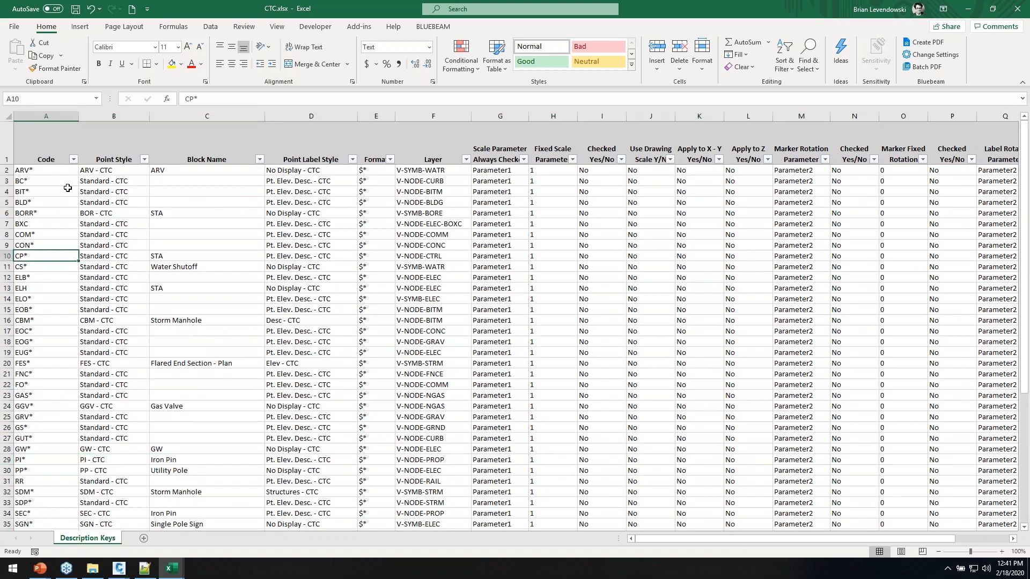
{"action": "left_click", "coordinate": [75, 9]}
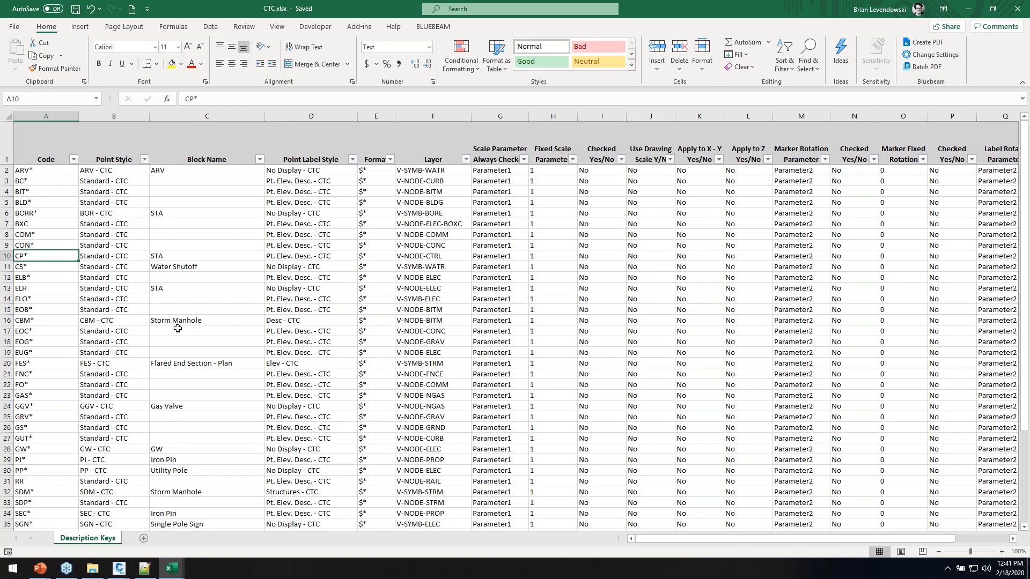
{"action": "left_click_drag", "start_coordinate": [43, 171], "coordinate": [25, 525]}
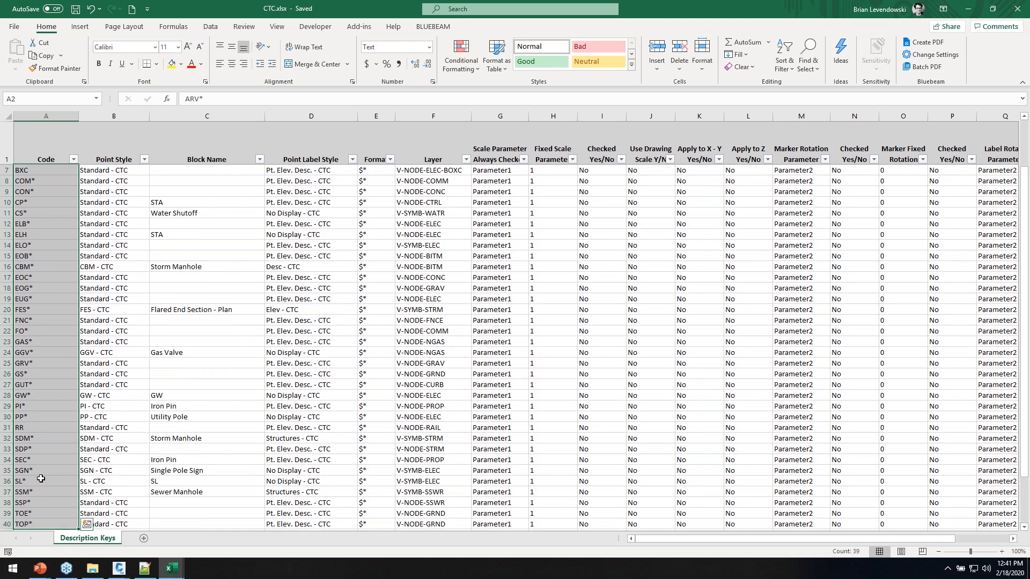
{"action": "scroll", "coordinate": [44, 523], "scroll_direction": "down", "scroll_amount": 4}
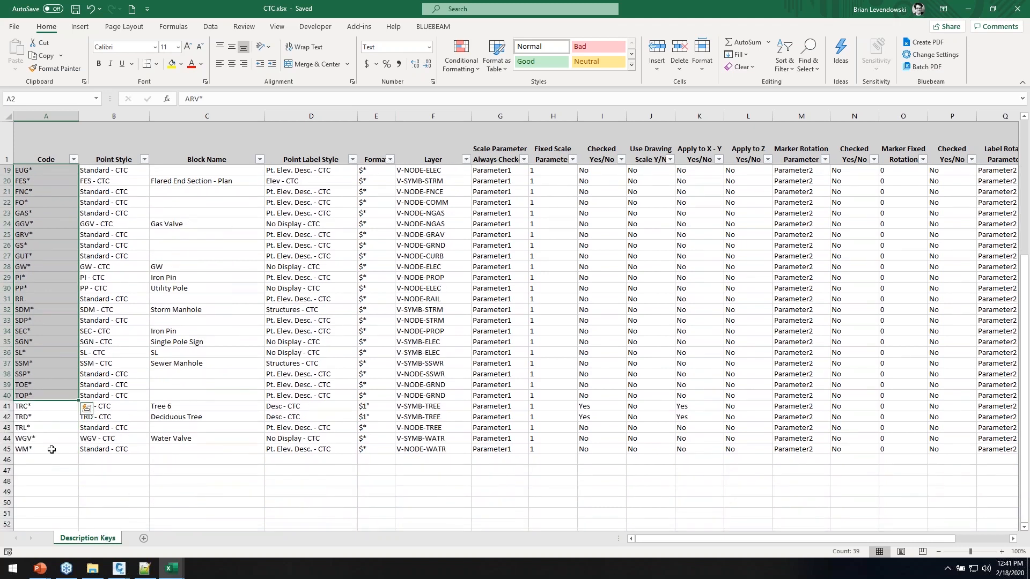
{"action": "left_click_drag", "start_coordinate": [53, 446], "coordinate": [43, 140]}
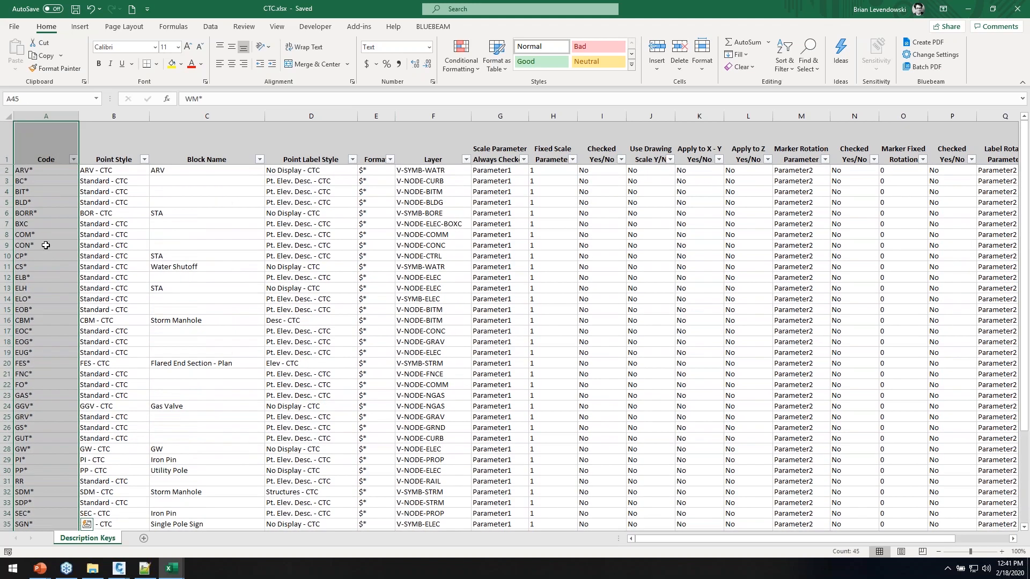
Add a blank Sheet1 and select ranges on it and on the Description Keys sheet
{"action": "left_click", "coordinate": [143, 538]}
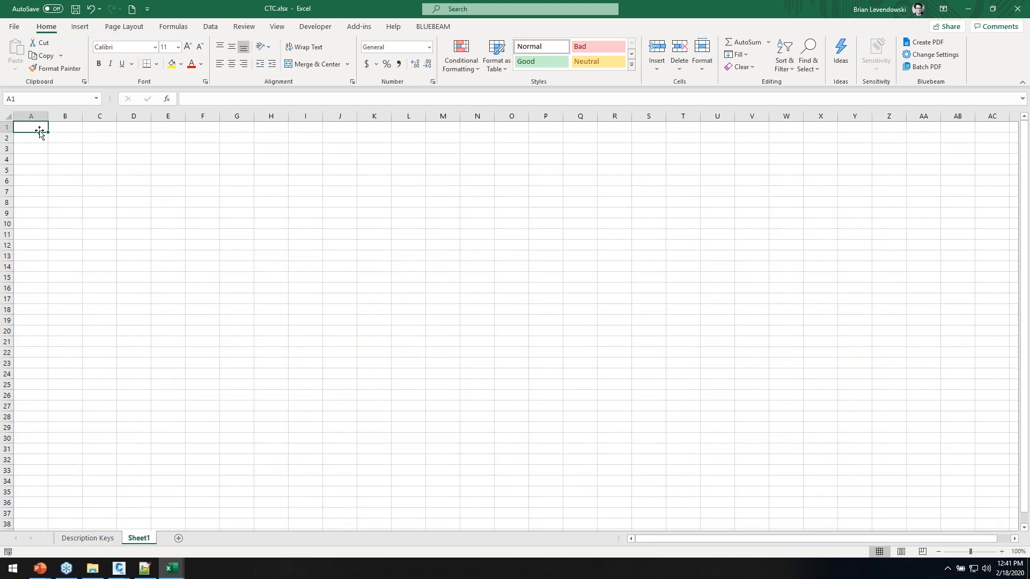
{"action": "left_click_drag", "start_coordinate": [48, 116], "coordinate": [51, 451]}
{"action": "left_click_drag", "start_coordinate": [123, 126], "coordinate": [116, 452]}
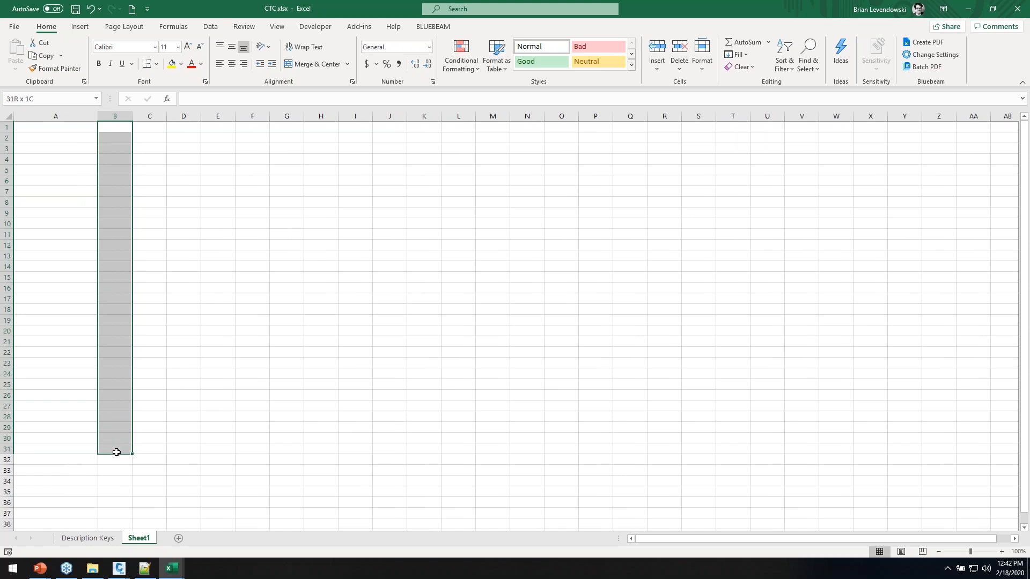
{"action": "left_click_drag", "start_coordinate": [69, 126], "coordinate": [111, 466]}
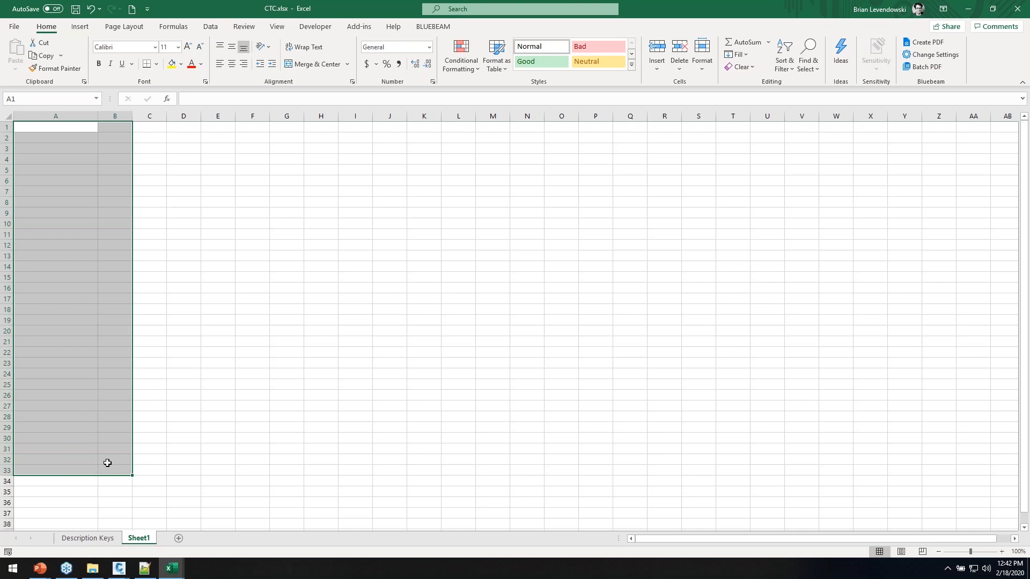
{"action": "left_click", "coordinate": [88, 538]}
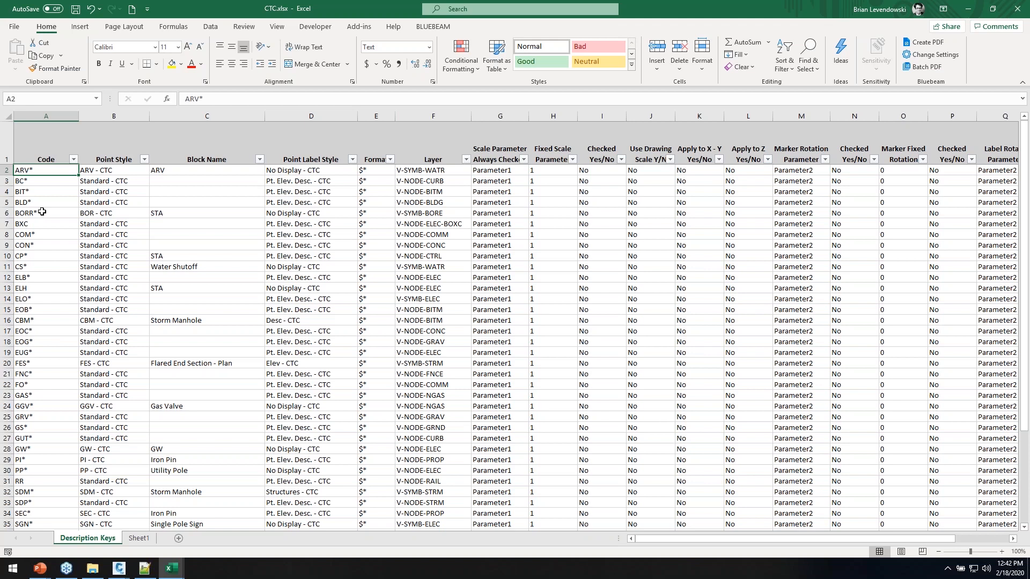
{"action": "left_click_drag", "start_coordinate": [41, 182], "coordinate": [58, 469]}
{"action": "left_click", "coordinate": [138, 538]}
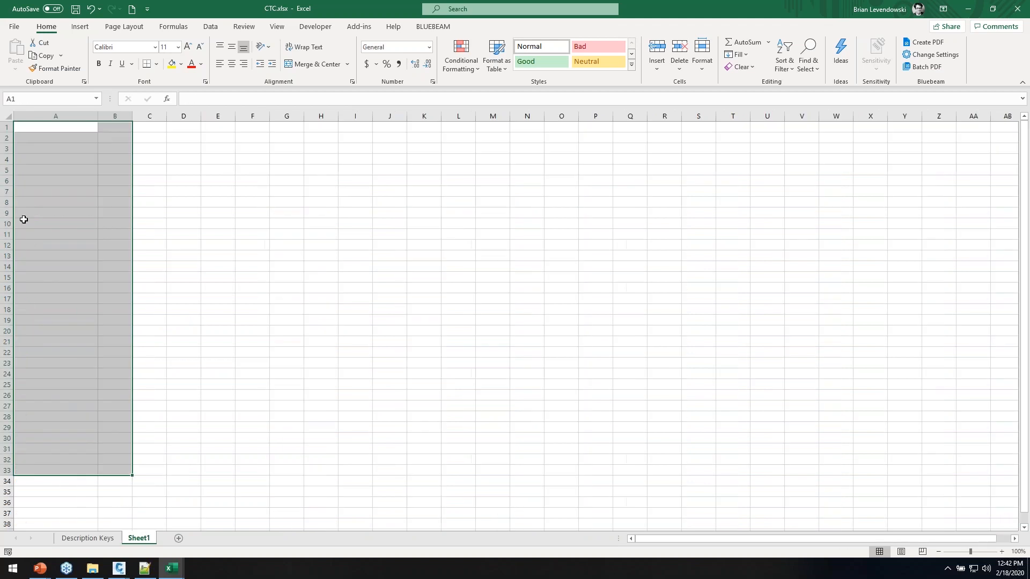
{"action": "left_click_drag", "start_coordinate": [50, 126], "coordinate": [55, 454]}
Review the Description Keys rows, save CTC.xlsx and minimize its window
{"action": "left_click", "coordinate": [86, 540]}
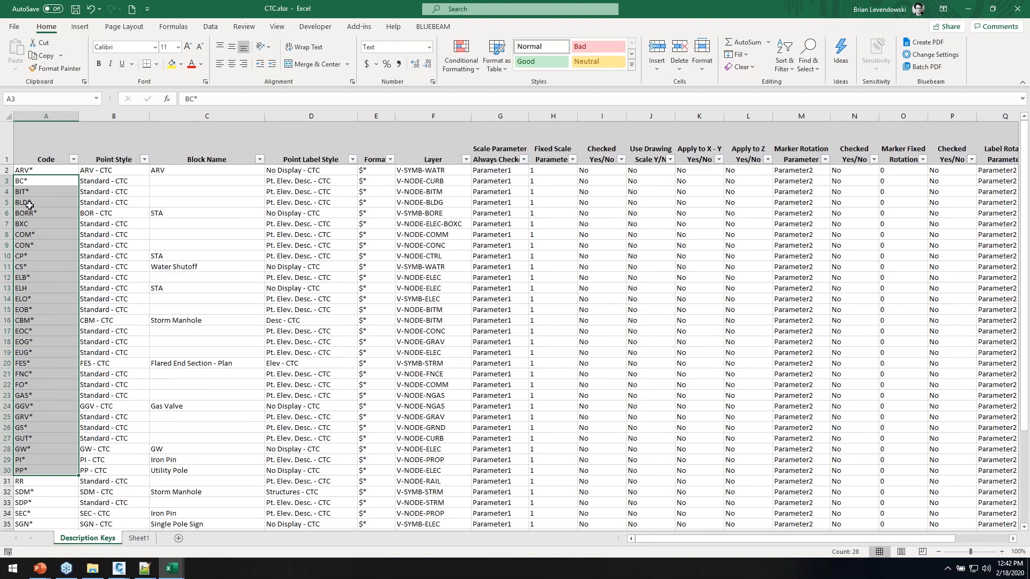
{"action": "left_click", "coordinate": [33, 182]}
{"action": "left_click_drag", "start_coordinate": [124, 189], "coordinate": [783, 425]}
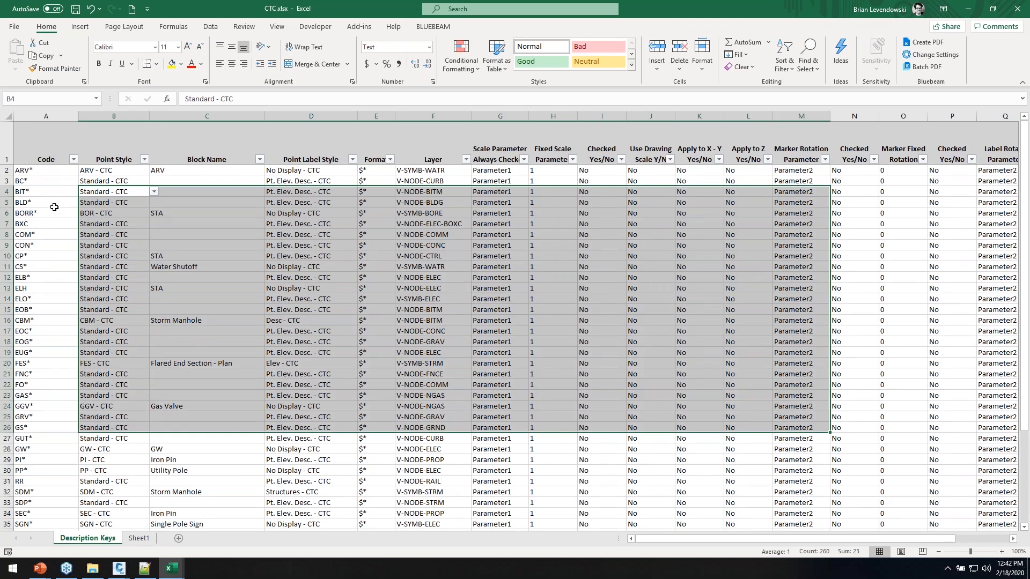
{"action": "left_click_drag", "start_coordinate": [53, 212], "coordinate": [53, 204]}
{"action": "left_click", "coordinate": [76, 12]}
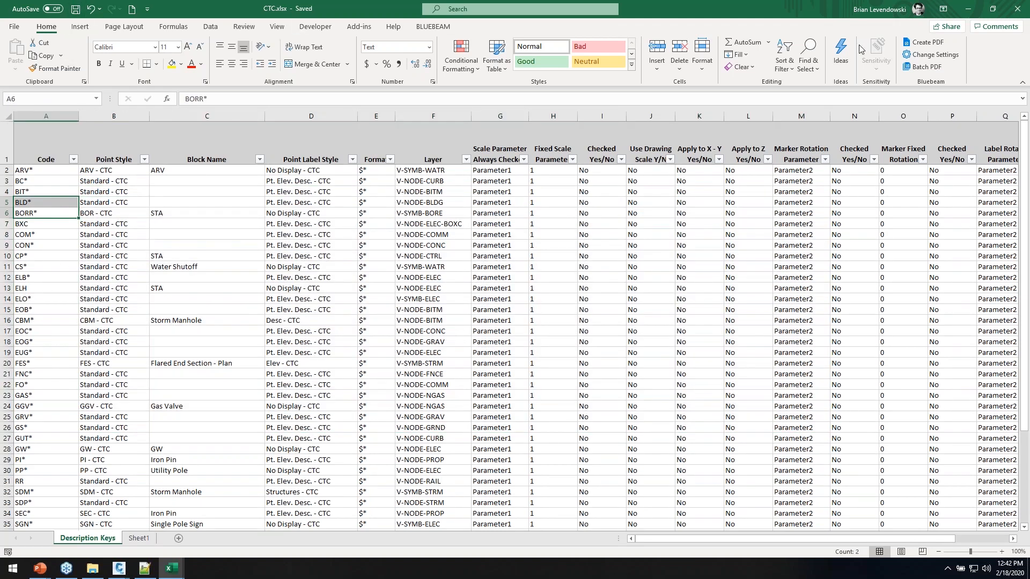
{"action": "left_click", "coordinate": [968, 9]}
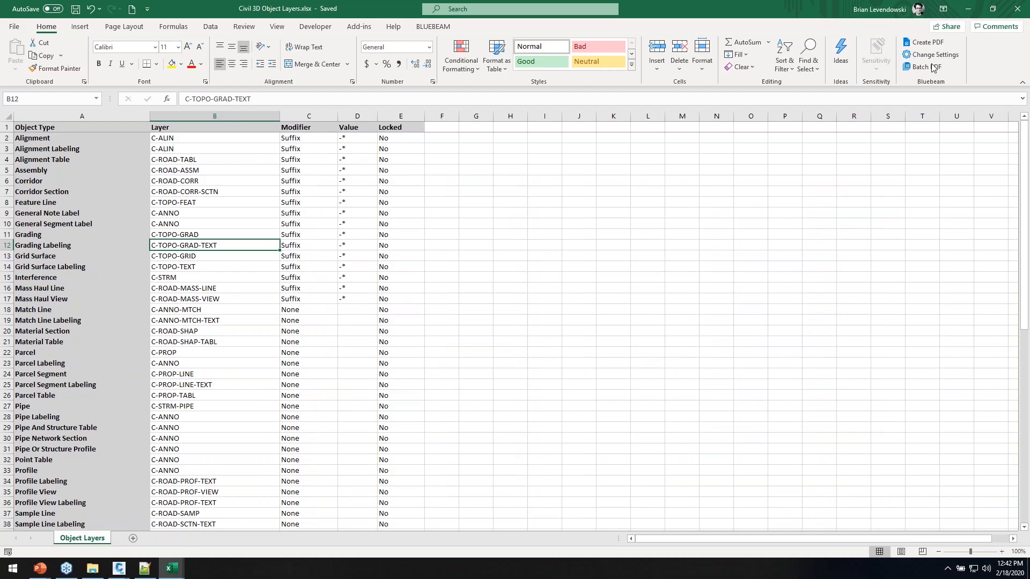
Start the DKS description key tool with CTC.xlsx as the source file
{"action": "left_click", "coordinate": [968, 9]}
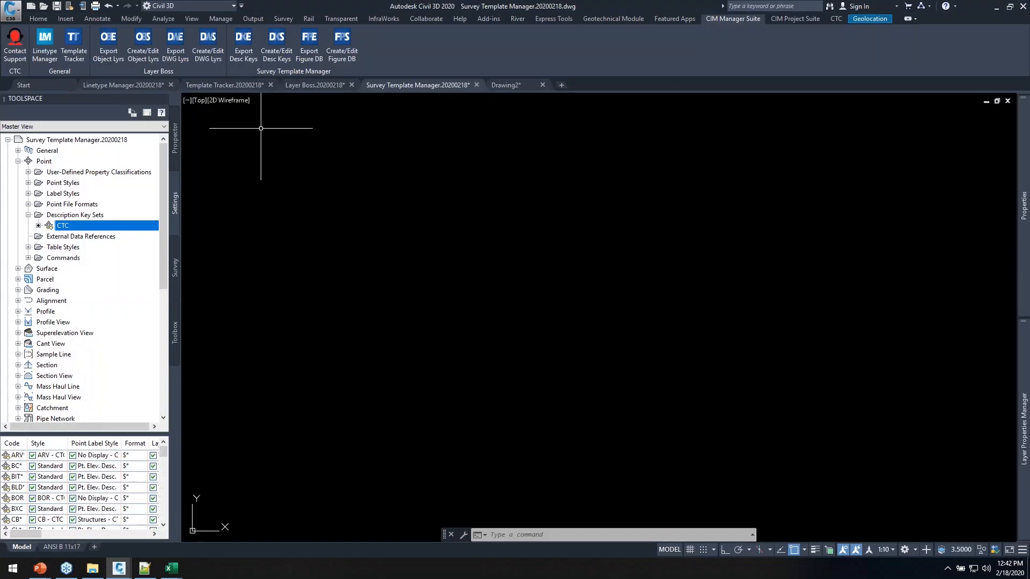
{"action": "left_click", "coordinate": [277, 43]}
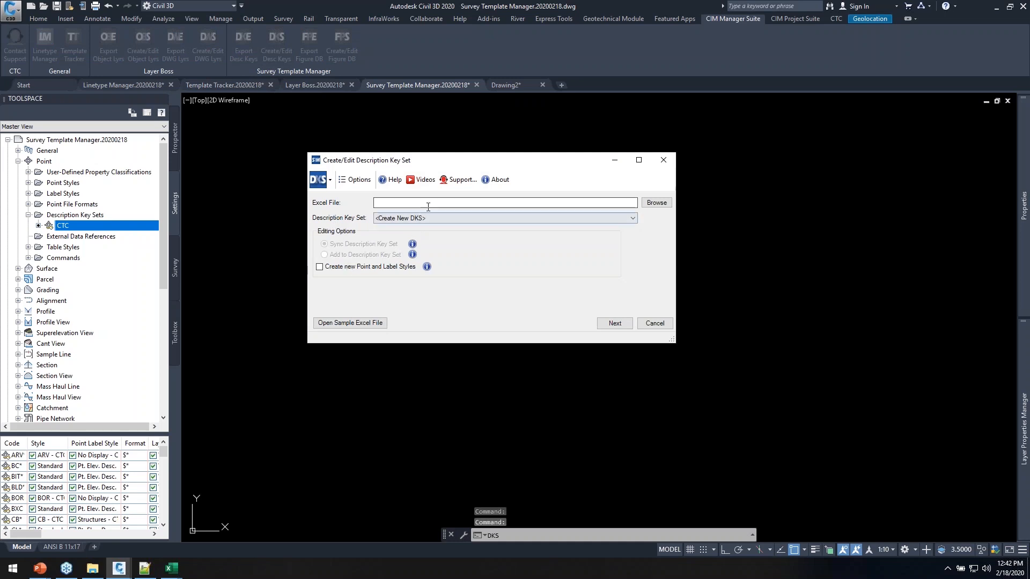
{"action": "left_click", "coordinate": [656, 202]}
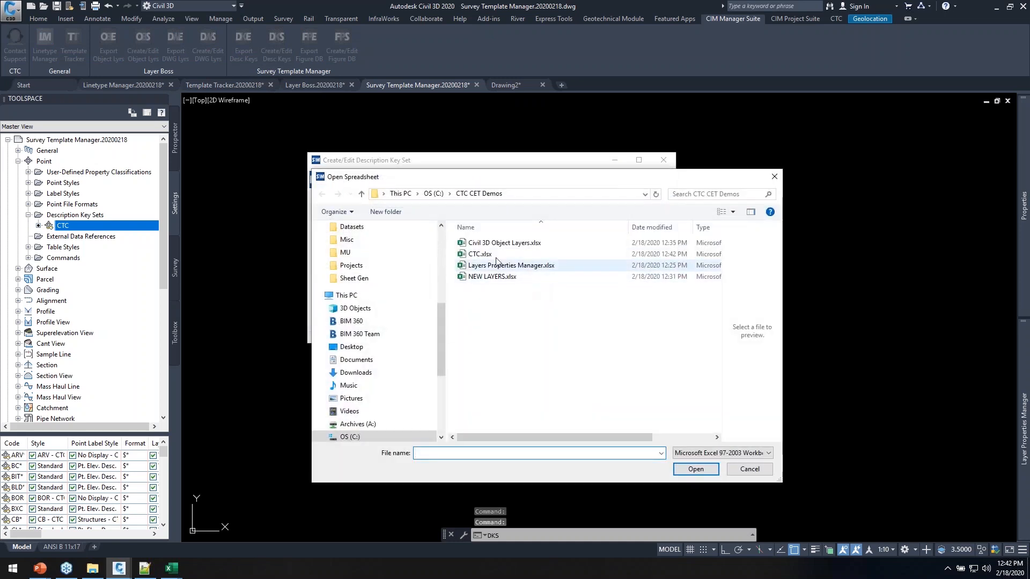
{"action": "left_click", "coordinate": [479, 254]}
{"action": "left_click", "coordinate": [696, 470]}
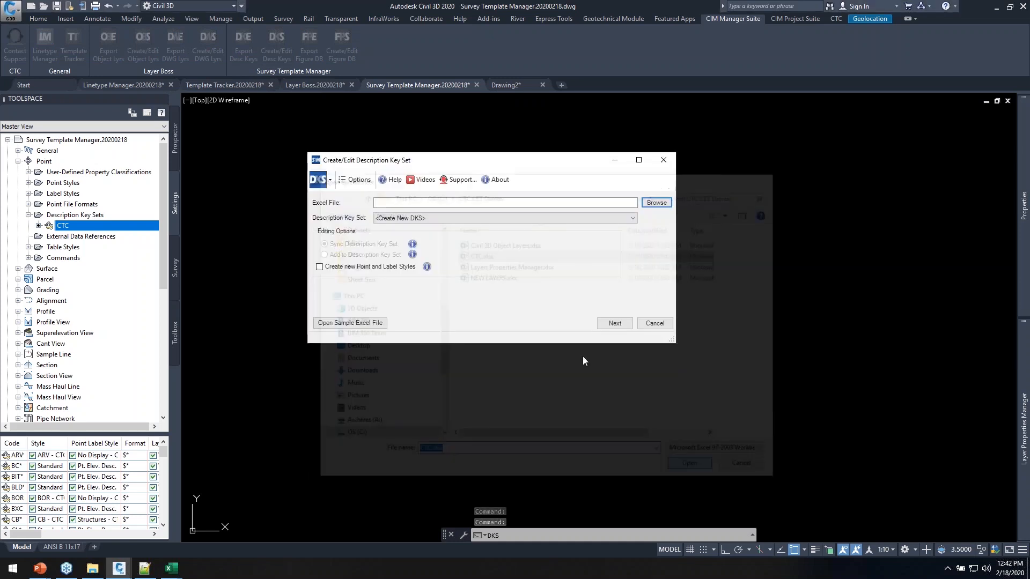
Target the existing CTC key set with Sync and Create new styles turned on
{"action": "left_click", "coordinate": [424, 218]}
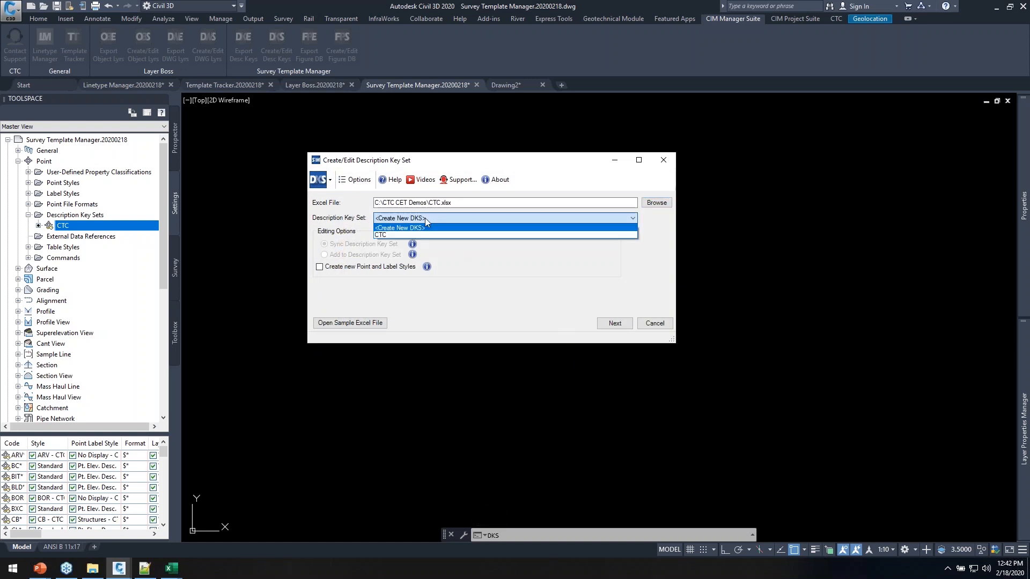
{"action": "left_click", "coordinate": [387, 235]}
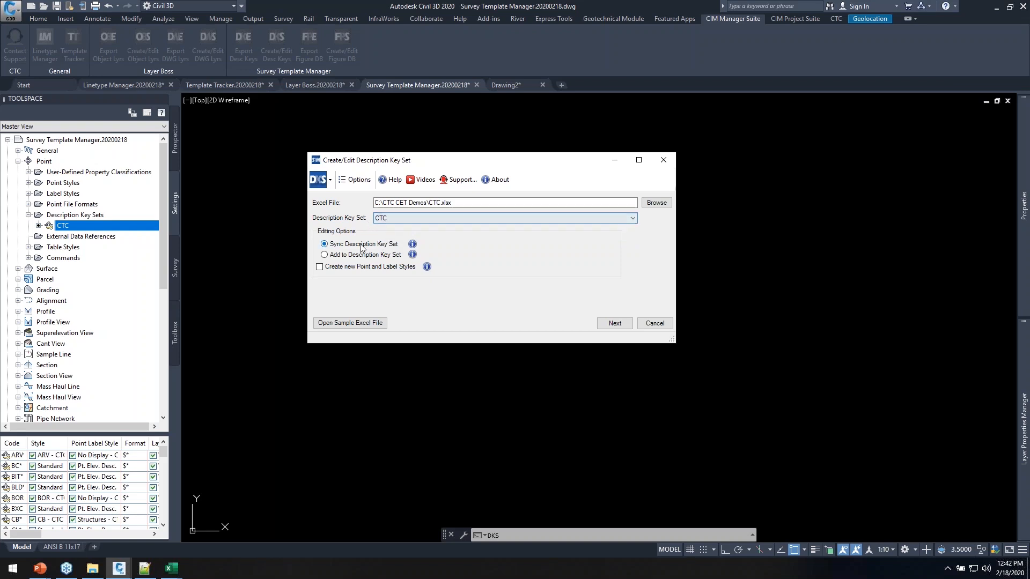
{"action": "left_click", "coordinate": [411, 244]}
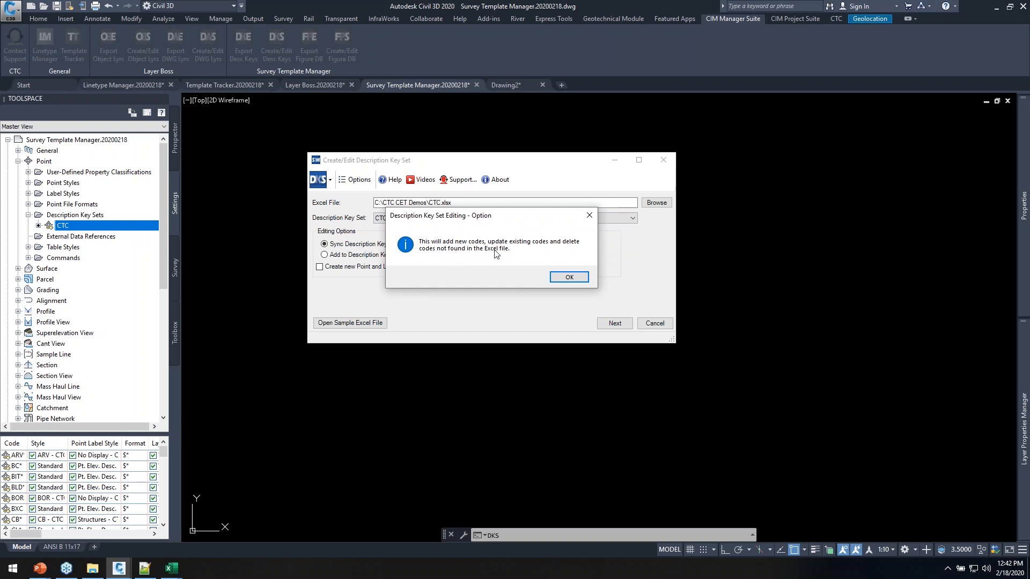
{"action": "left_click", "coordinate": [566, 278]}
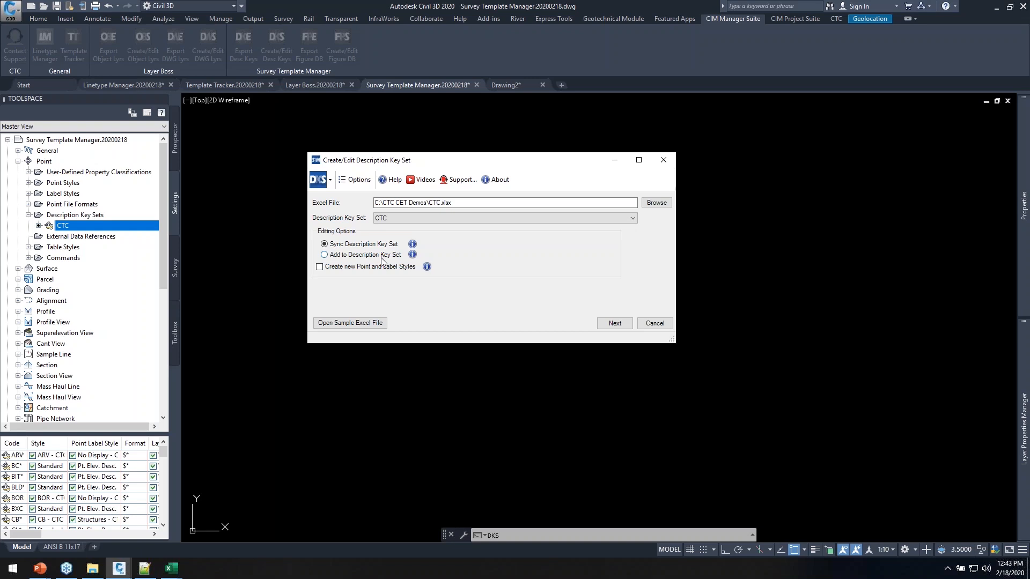
{"action": "left_click", "coordinate": [353, 267]}
{"action": "left_click", "coordinate": [613, 324]}
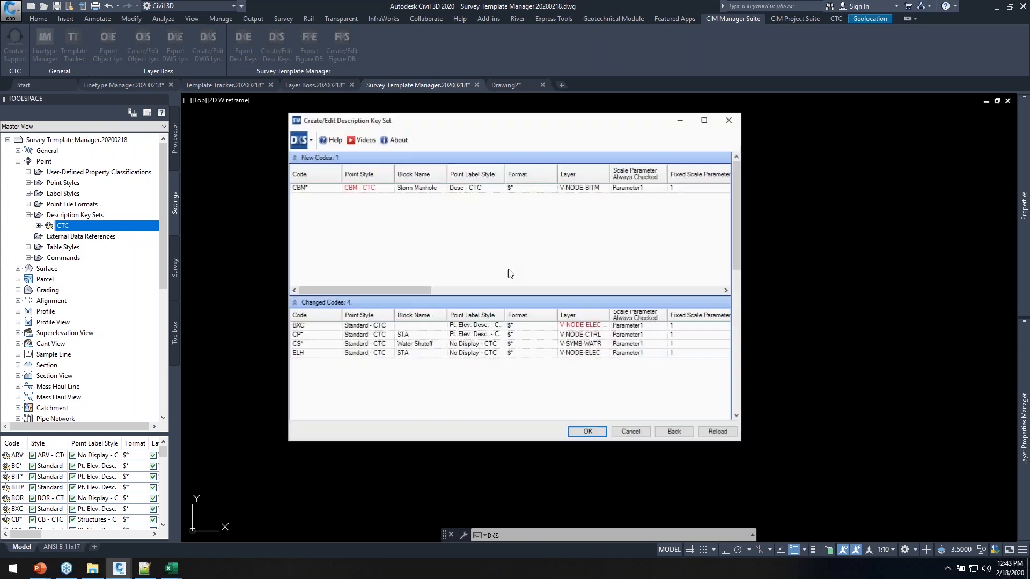
Enlarge the review dialog, check the six deleted codes, then apply and confirm the sync
{"action": "left_click_drag", "start_coordinate": [484, 122], "coordinate": [309, 21]}
{"action": "left_click_drag", "start_coordinate": [567, 340], "coordinate": [891, 500]}
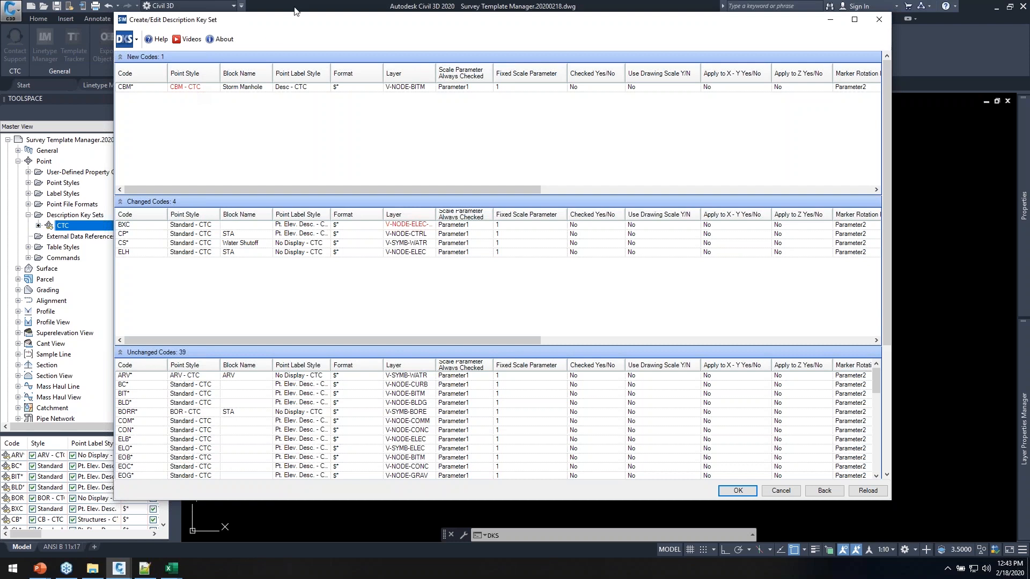
{"action": "left_click_drag", "start_coordinate": [291, 22], "coordinate": [300, 39]}
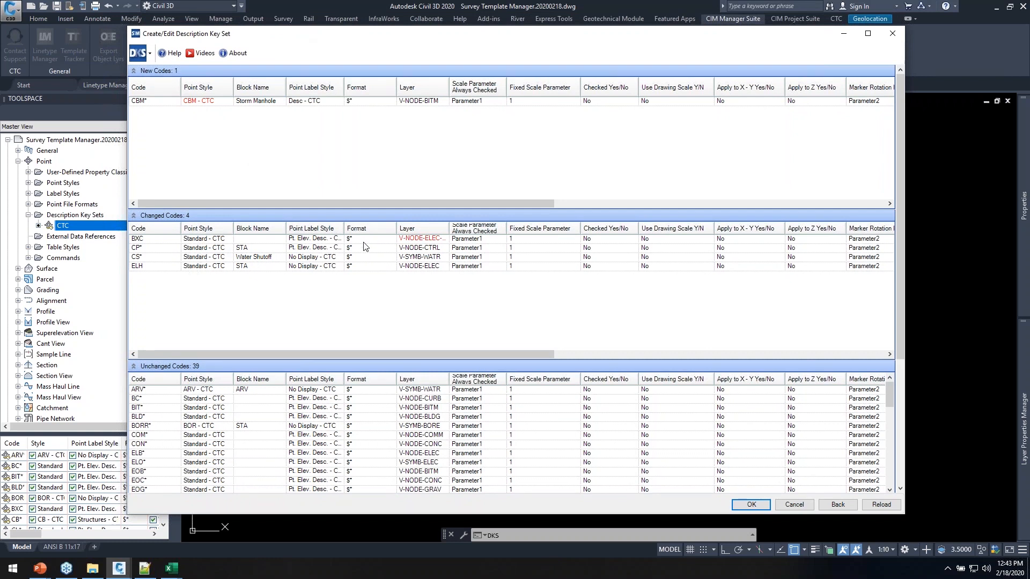
{"action": "left_click", "coordinate": [134, 215]}
{"action": "left_click", "coordinate": [134, 228]}
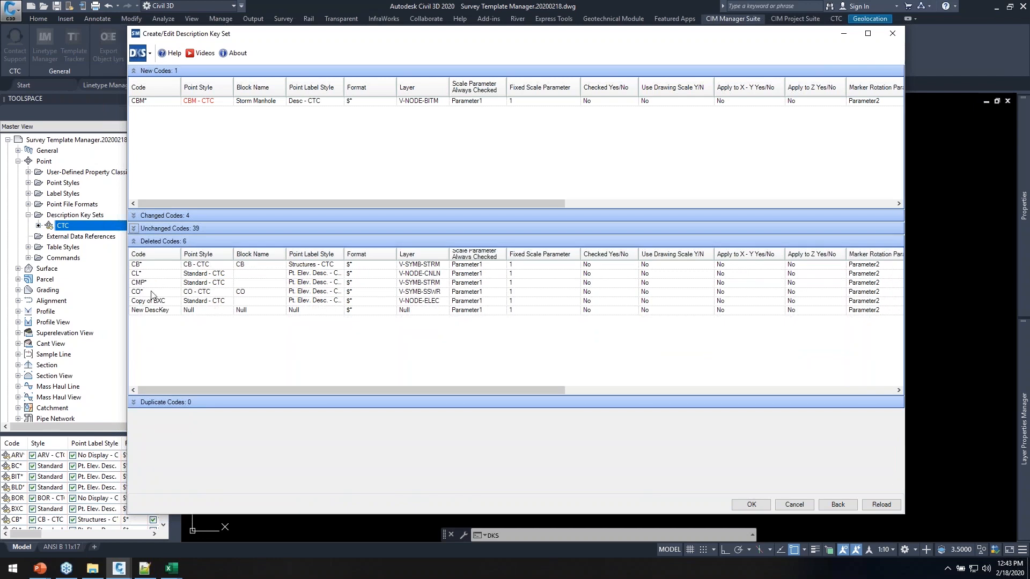
{"action": "left_click", "coordinate": [751, 505]}
{"action": "left_click", "coordinate": [546, 313]}
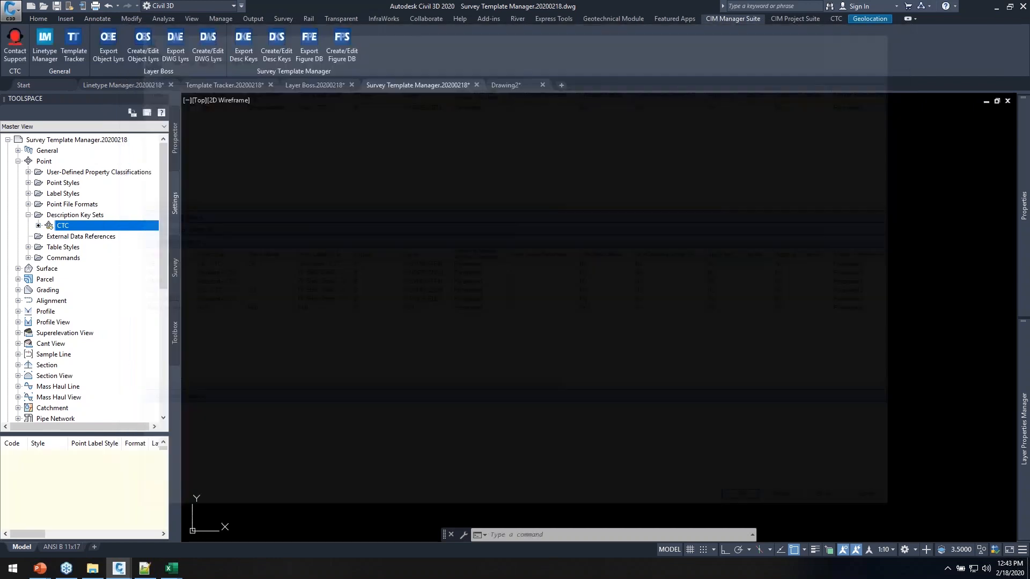
{"action": "right_click", "coordinate": [60, 227]}
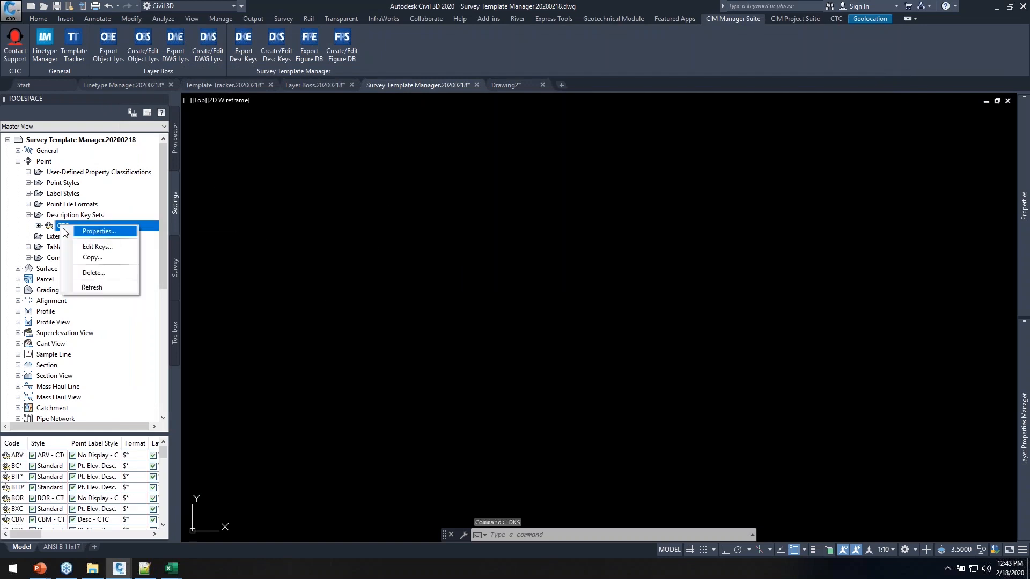
{"action": "left_click", "coordinate": [91, 247]}
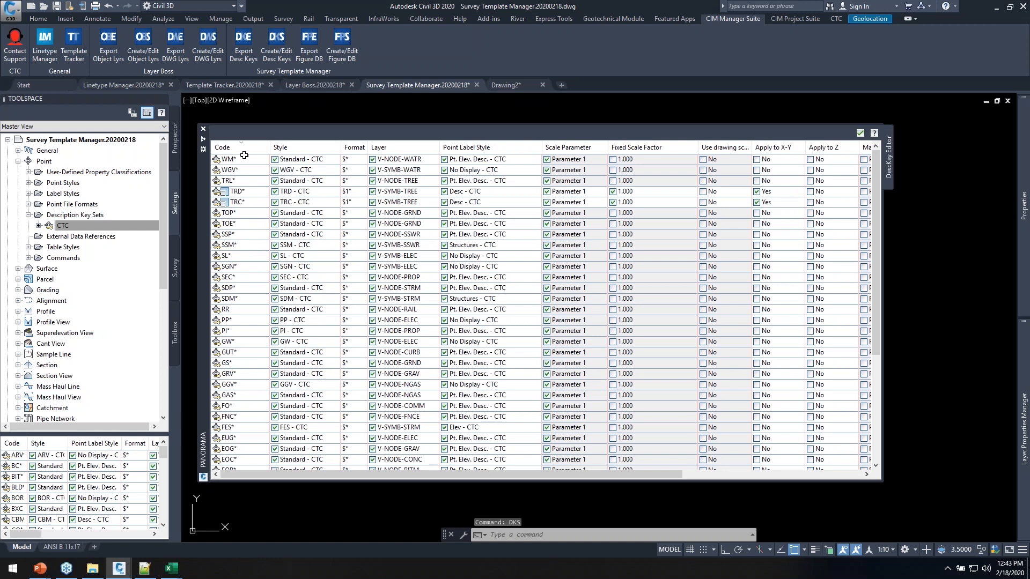
{"action": "left_click", "coordinate": [240, 152]}
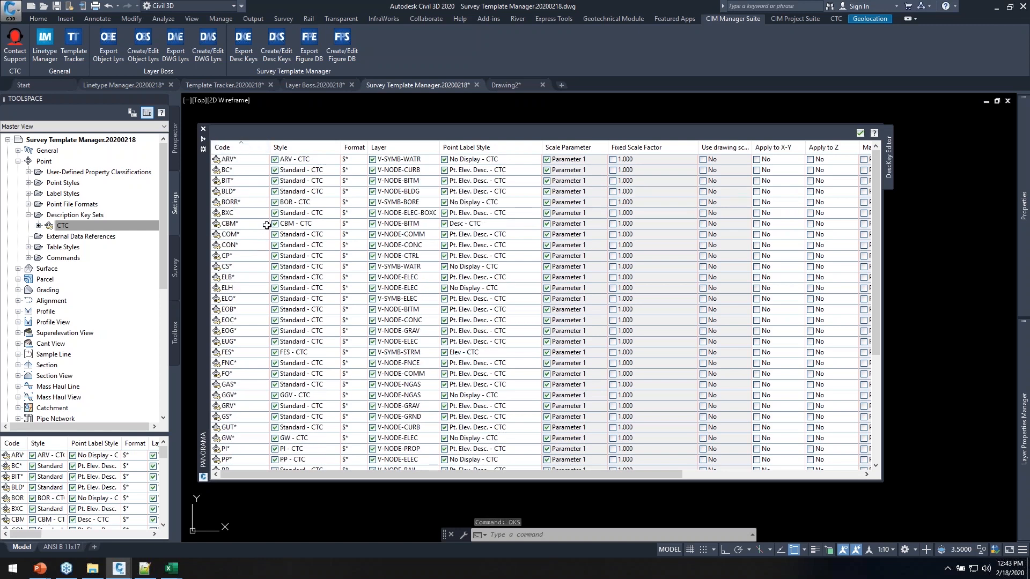
{"action": "left_click_drag", "start_coordinate": [441, 147], "coordinate": [471, 147]}
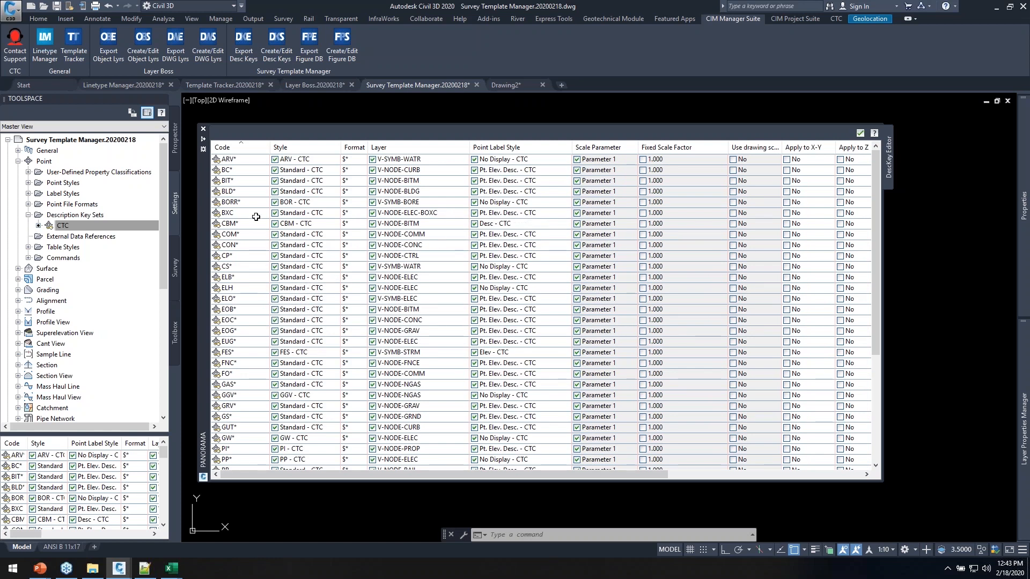
{"action": "left_click", "coordinate": [238, 224]}
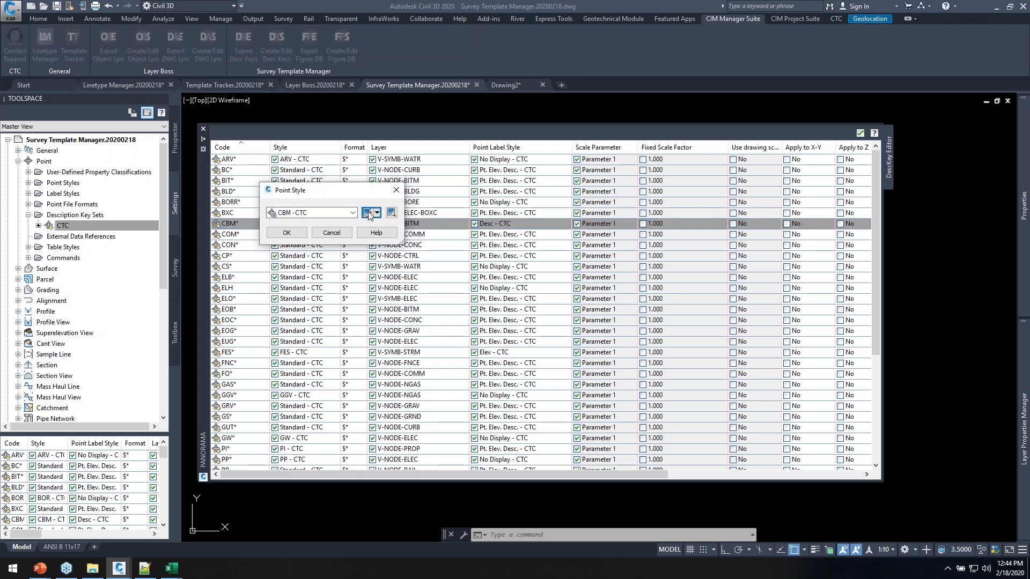
{"action": "left_click", "coordinate": [368, 213]}
{"action": "left_click", "coordinate": [414, 310]}
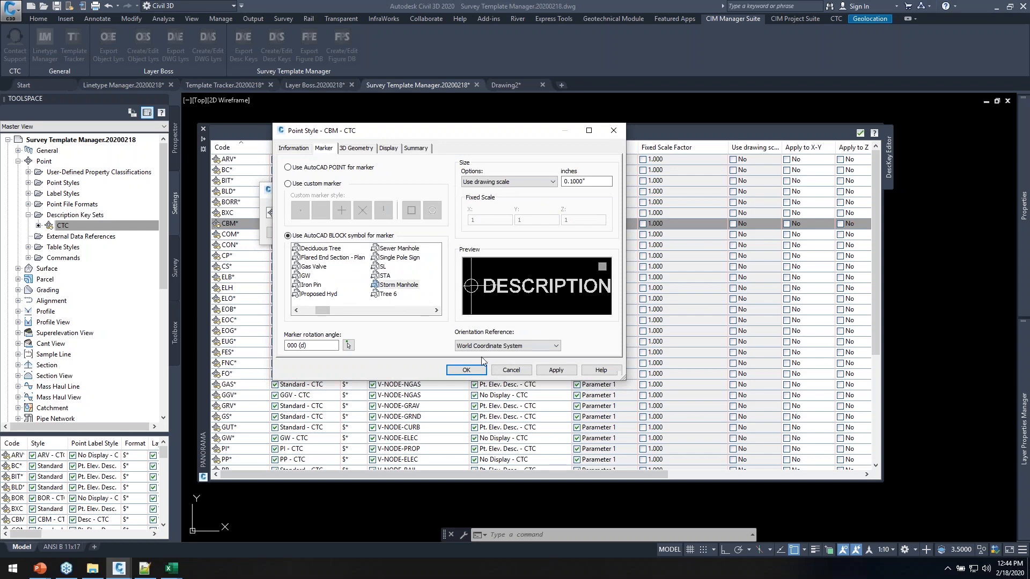
{"action": "left_click", "coordinate": [466, 370]}
{"action": "left_click", "coordinate": [326, 239]}
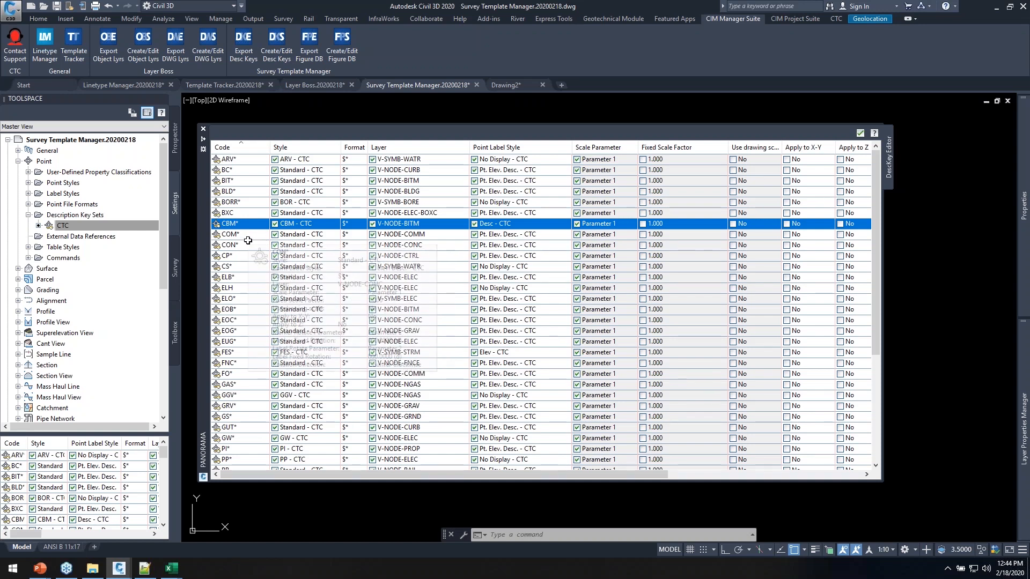
{"action": "mouse_move", "coordinate": [268, 240]}
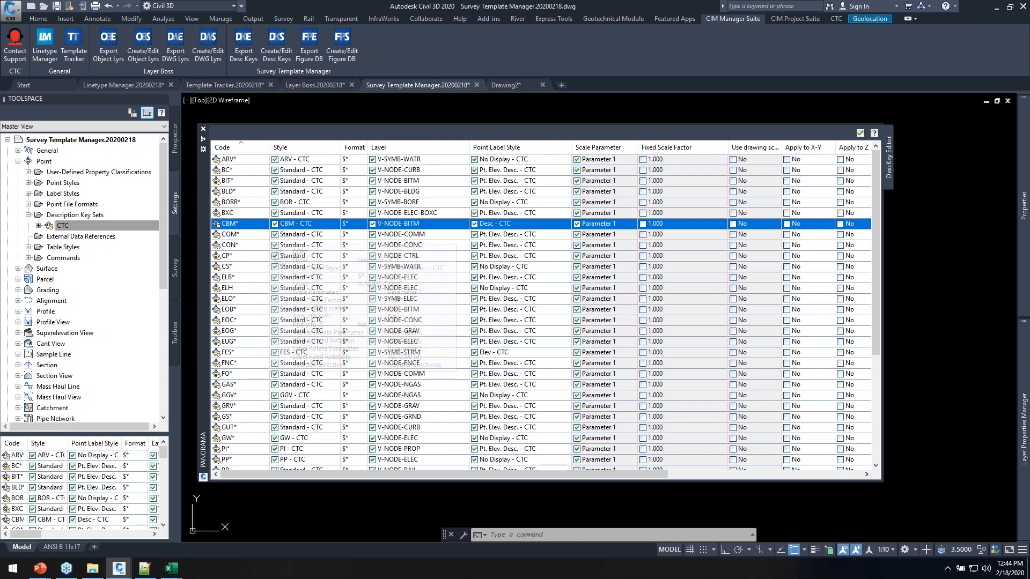
{"action": "left_click", "coordinate": [251, 235]}
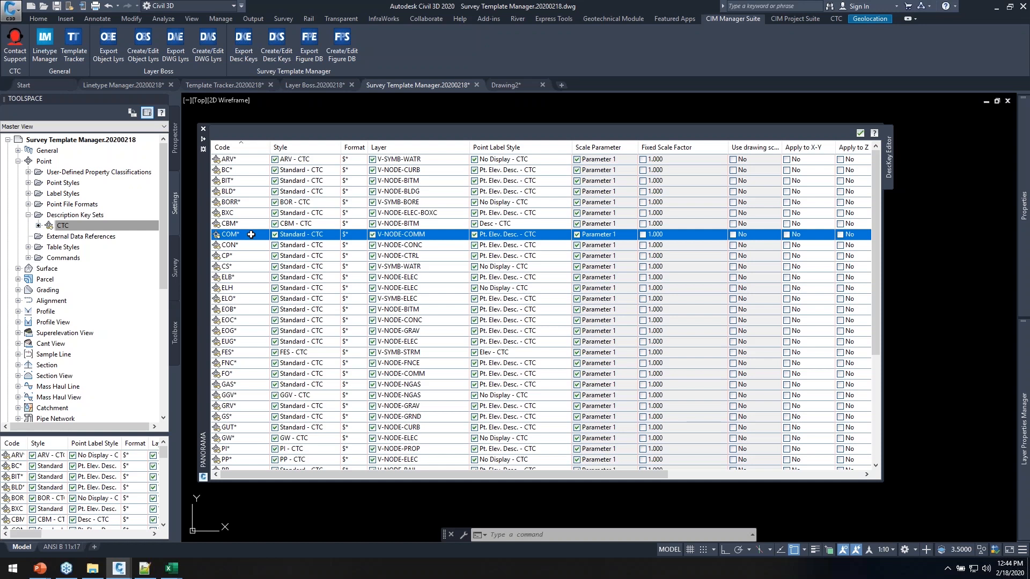
{"action": "left_click", "coordinate": [861, 133]}
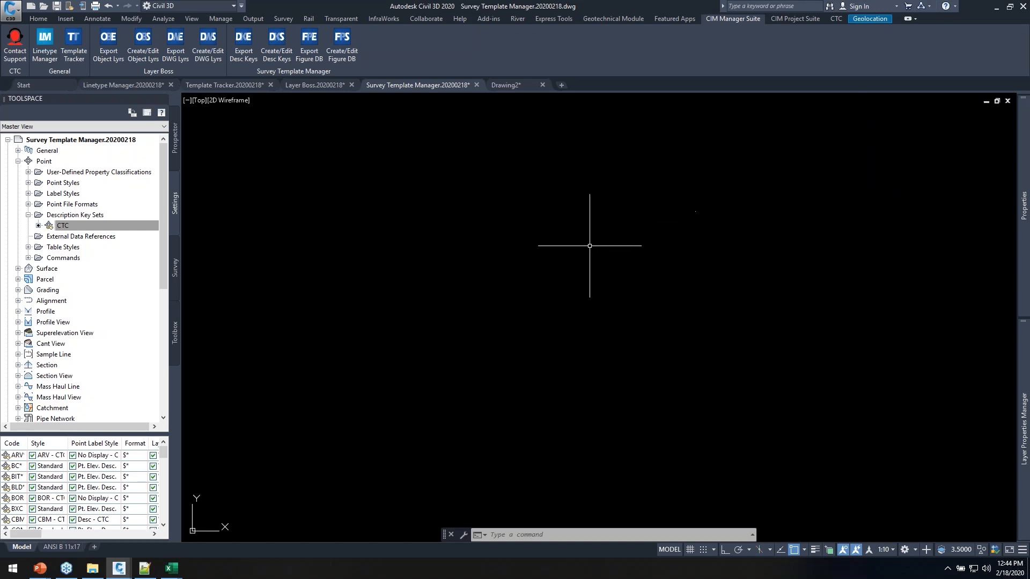
Open the Figure Prefix Database Manager for the CTC demo database
{"action": "left_click", "coordinate": [175, 267]}
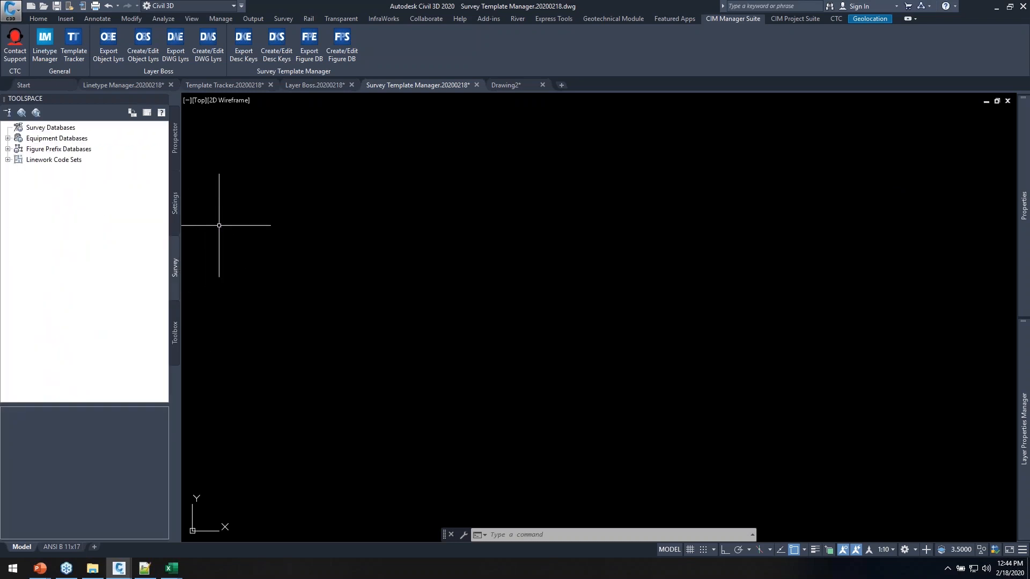
{"action": "left_click", "coordinate": [9, 149]}
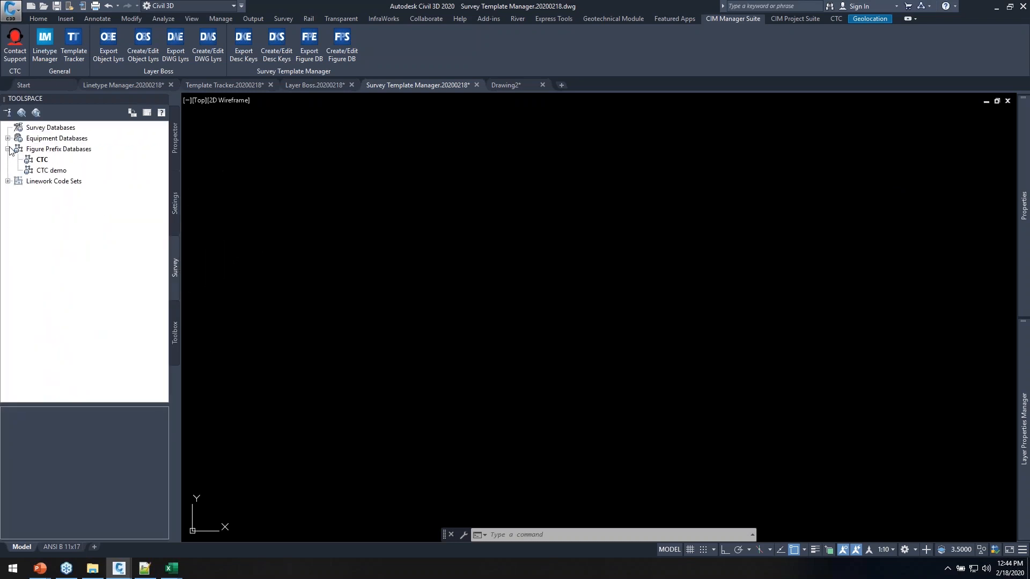
{"action": "right_click", "coordinate": [48, 171]}
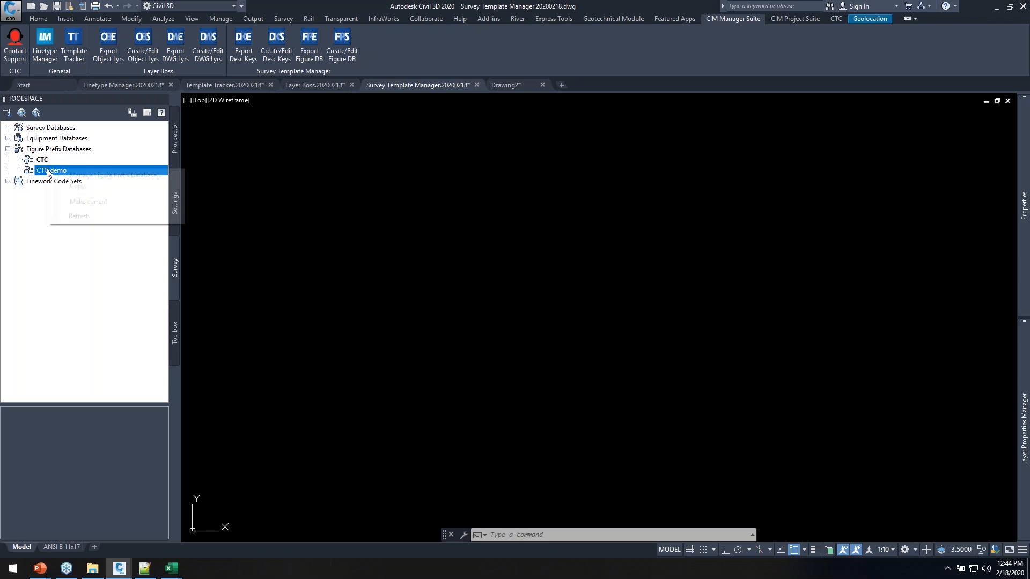
{"action": "left_click", "coordinate": [83, 174]}
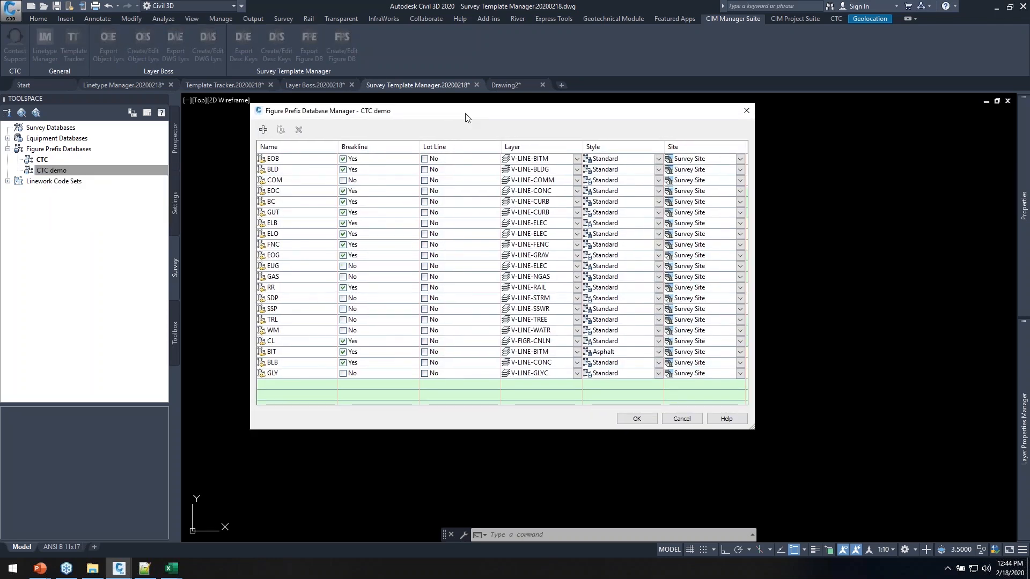
{"action": "left_click_drag", "start_coordinate": [466, 117], "coordinate": [481, 118]}
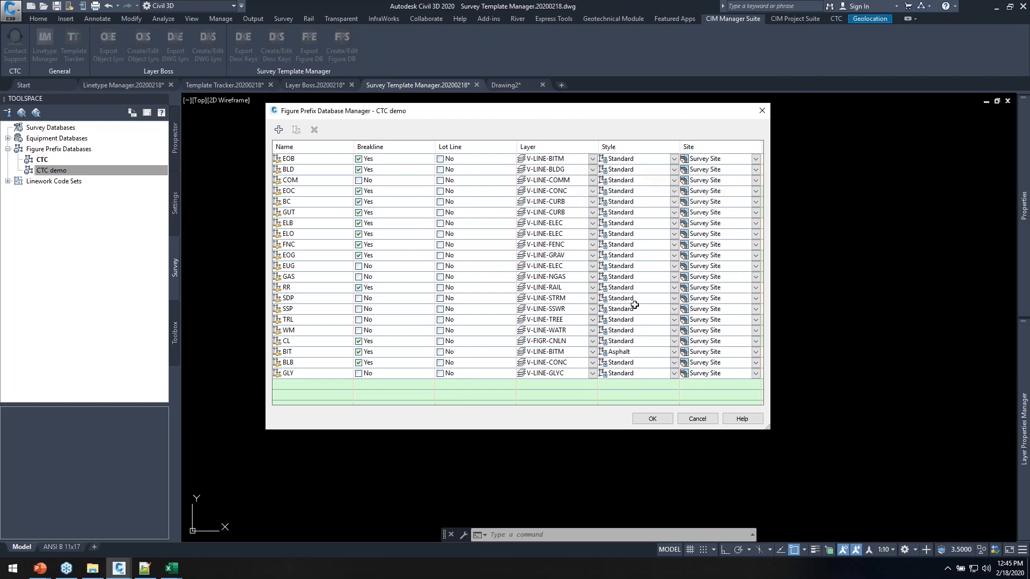
Look over the BC figure prefix, then close the manager with Cancel
{"action": "left_click", "coordinate": [301, 203]}
{"action": "left_click_drag", "start_coordinate": [315, 202], "coordinate": [322, 201]}
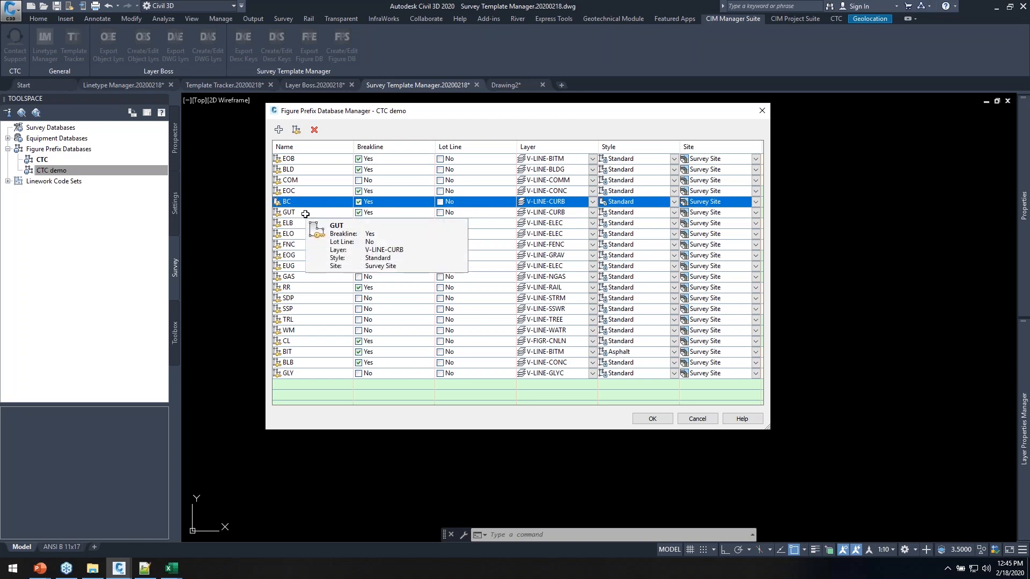
{"action": "left_click", "coordinate": [281, 132]}
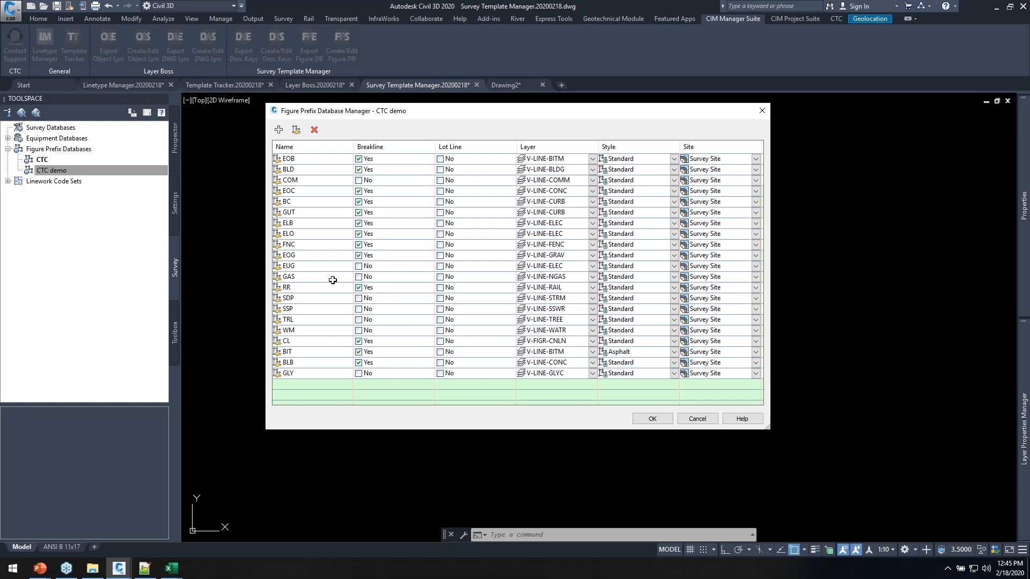
{"action": "left_click", "coordinate": [697, 419]}
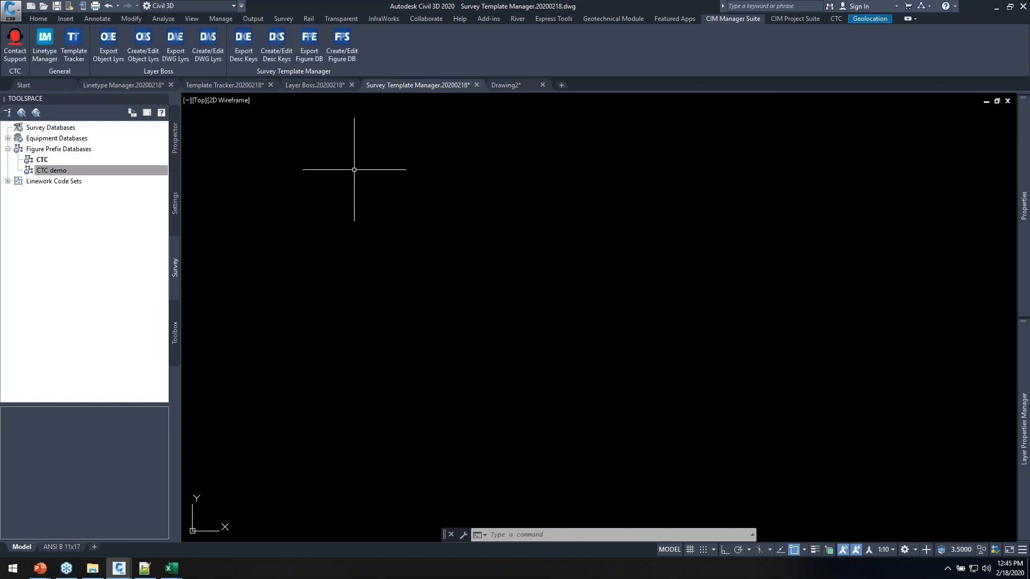
Export the CTC demo figure database via Export Figure DB as CTC demo.xlsx and open it
{"action": "left_click", "coordinate": [310, 42]}
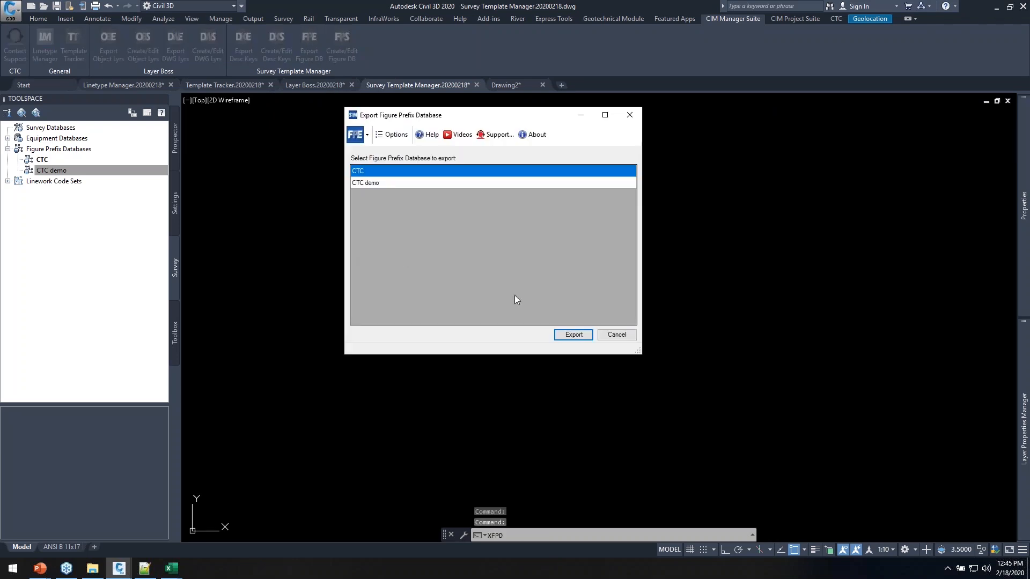
{"action": "left_click", "coordinate": [397, 183]}
{"action": "left_click", "coordinate": [573, 334]}
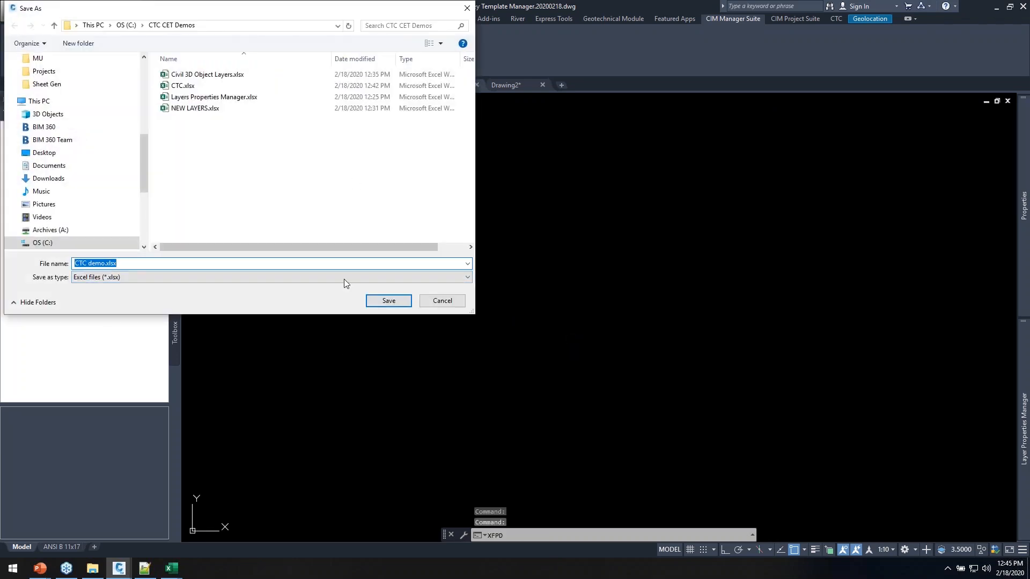
{"action": "left_click", "coordinate": [389, 300]}
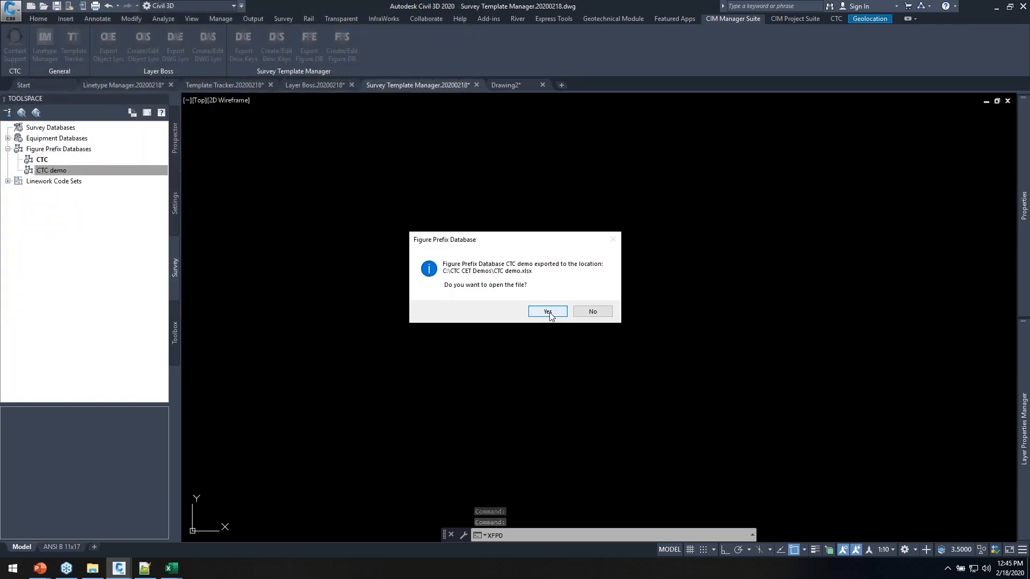
{"action": "left_click", "coordinate": [549, 314]}
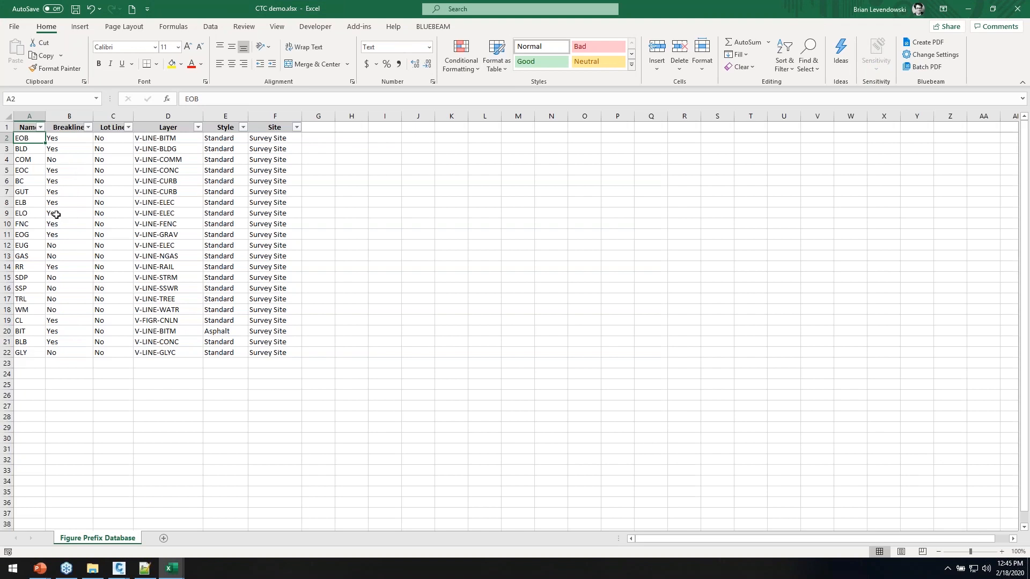
Replace LINE with BRKL throughout Layer column D, e.g. V-BRKL-BITM to V-BRKL-GLYC
{"action": "left_click_drag", "start_coordinate": [23, 141], "coordinate": [25, 349]}
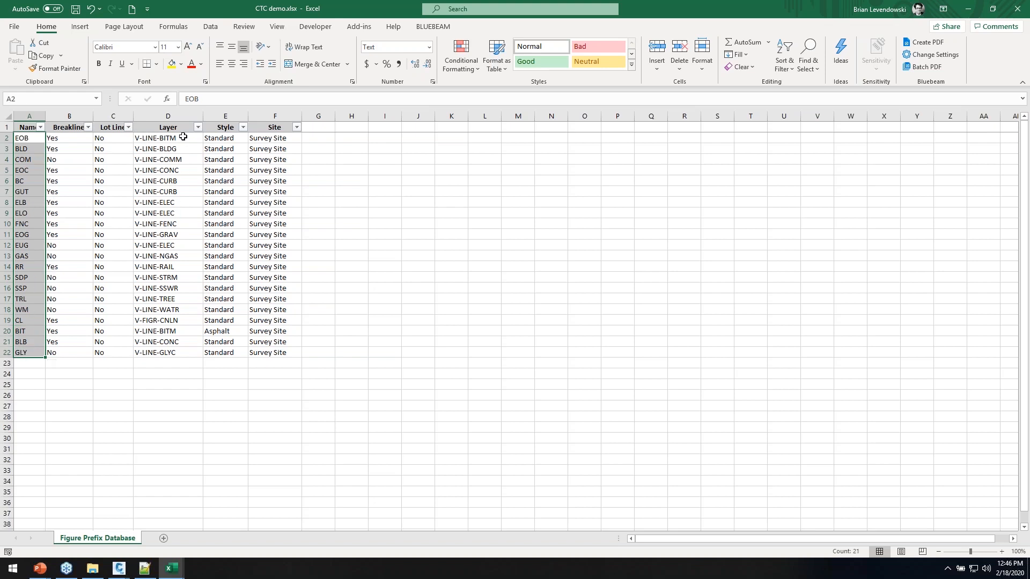
{"action": "left_click", "coordinate": [183, 162]}
{"action": "left_click", "coordinate": [173, 116]}
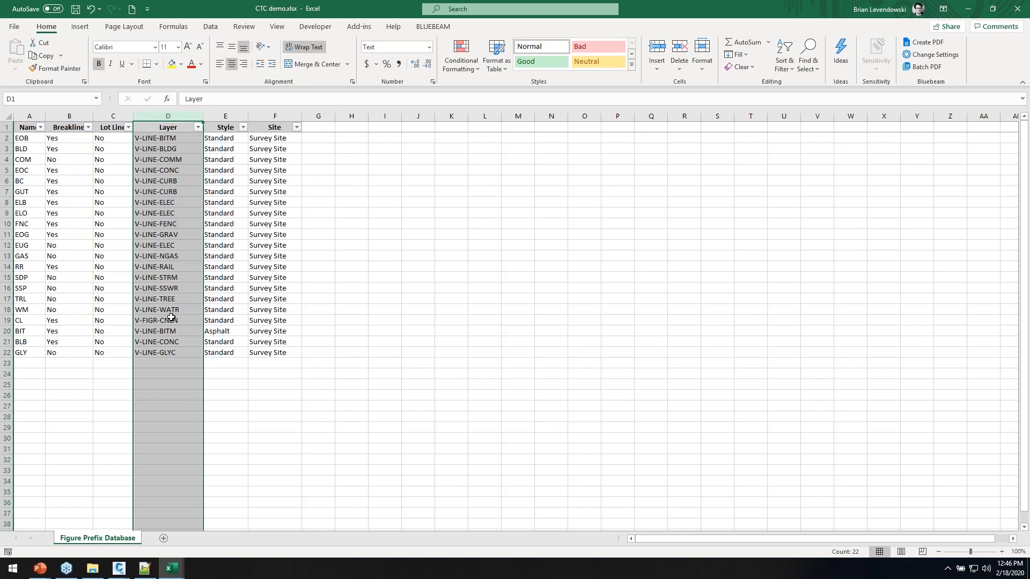
{"action": "left_click", "coordinate": [808, 54]}
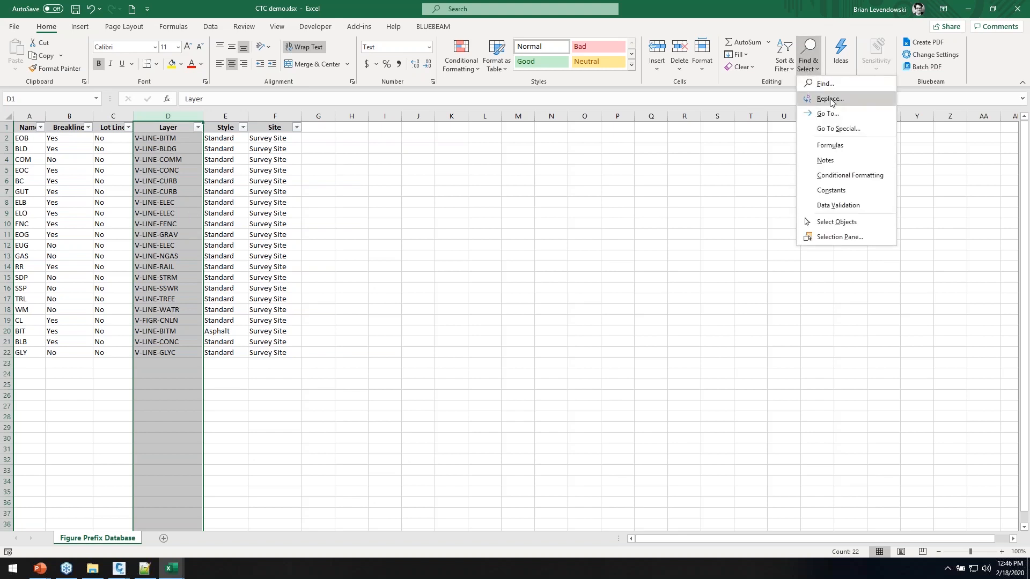
{"action": "left_click", "coordinate": [829, 98]}
{"action": "key", "text": "shift+Tab"}
{"action": "key", "text": "BackSpace"}
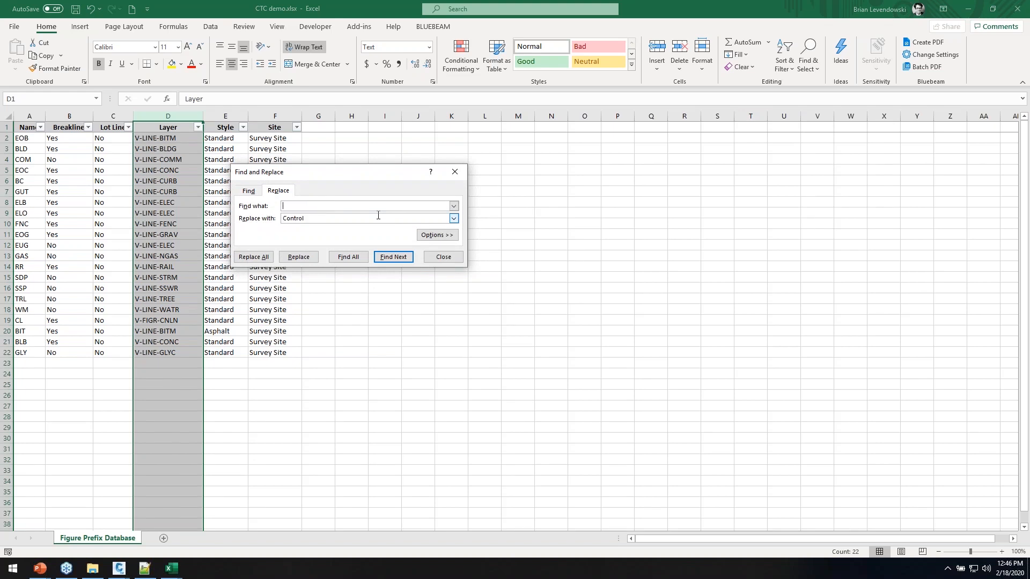
{"action": "key", "text": "Tab"}
{"action": "type", "text": "B"}
{"action": "left_click", "coordinate": [252, 257]}
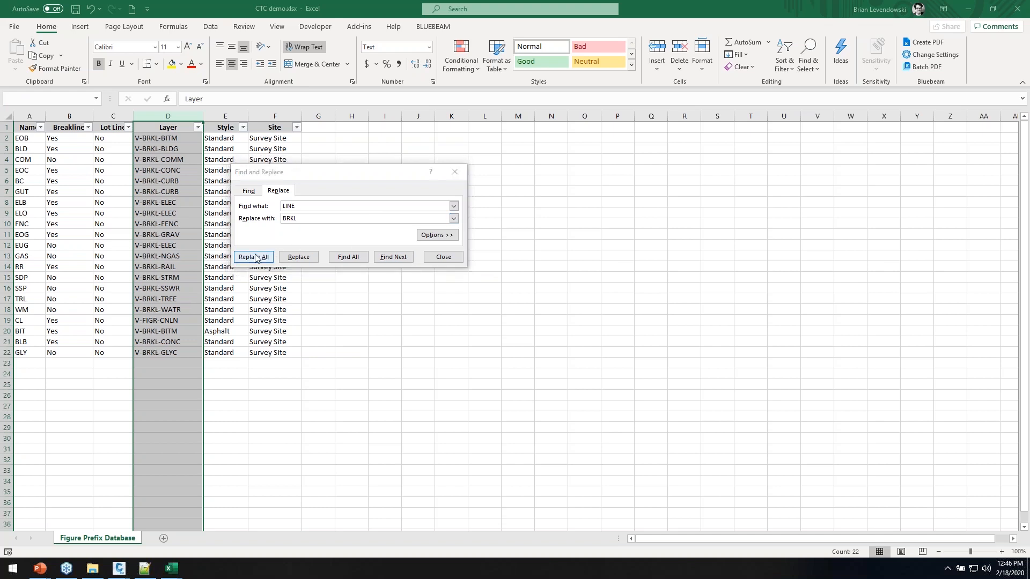
{"action": "left_click", "coordinate": [518, 315]}
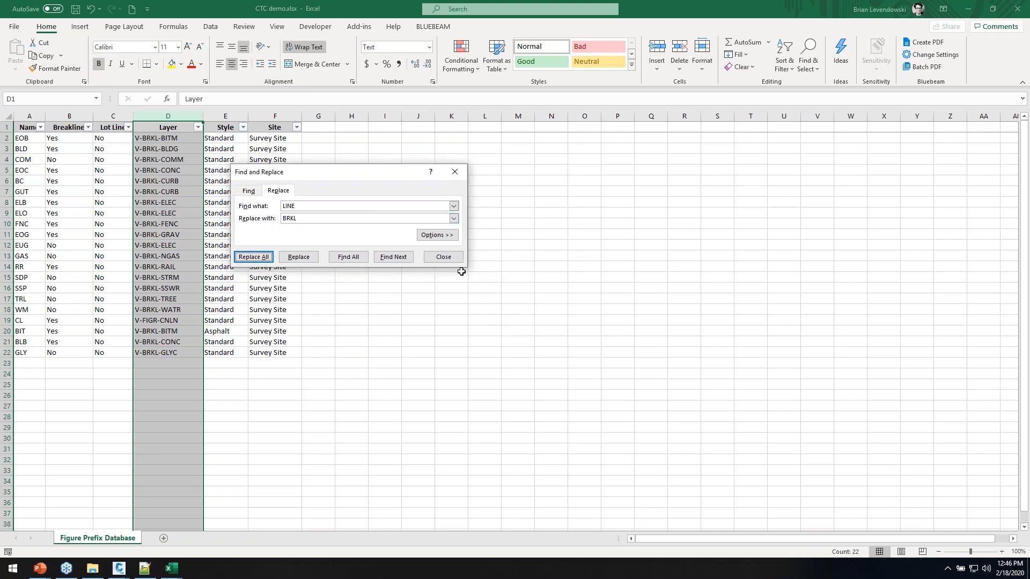
{"action": "left_click", "coordinate": [444, 257]}
Give EOB the Curb style in E2 and keep Standard for rows 3 through 9
{"action": "left_click", "coordinate": [172, 138]}
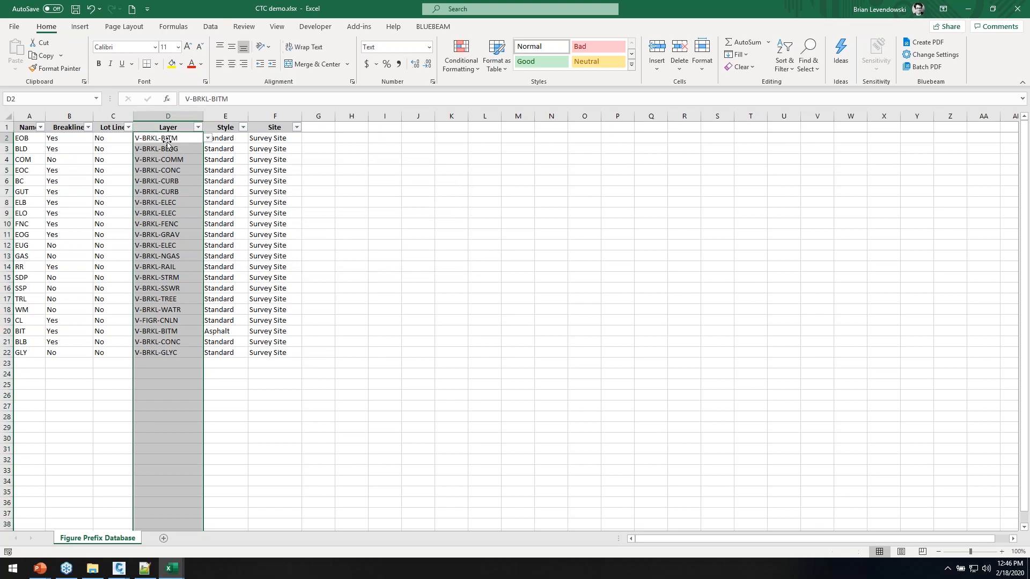
{"action": "left_click", "coordinate": [235, 139]}
{"action": "left_click", "coordinate": [252, 139]}
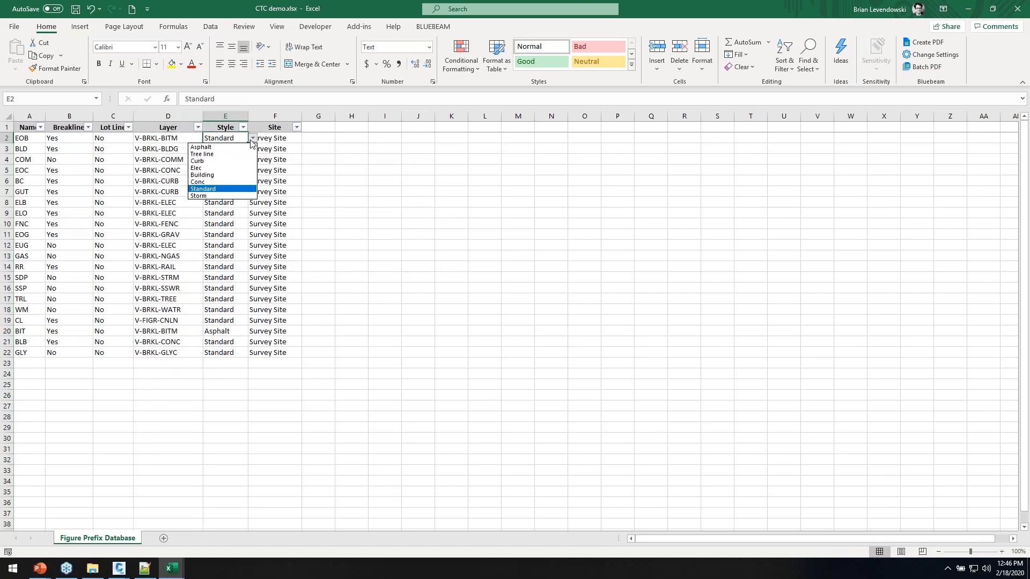
{"action": "left_click", "coordinate": [240, 161]}
{"action": "left_click_drag", "start_coordinate": [247, 143], "coordinate": [248, 216]}
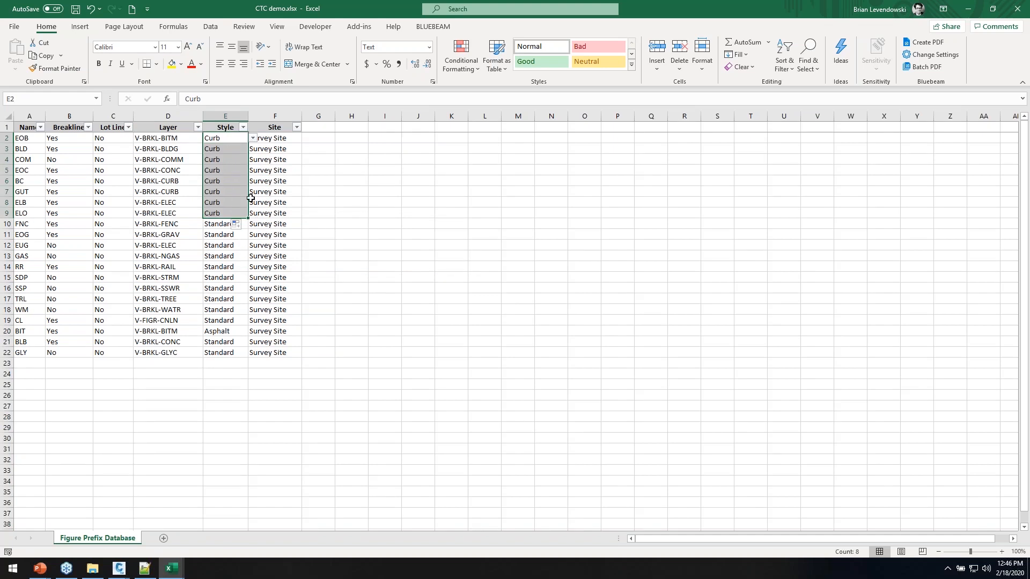
{"action": "left_click", "coordinate": [225, 222]}
{"action": "left_click_drag", "start_coordinate": [248, 229], "coordinate": [244, 153]}
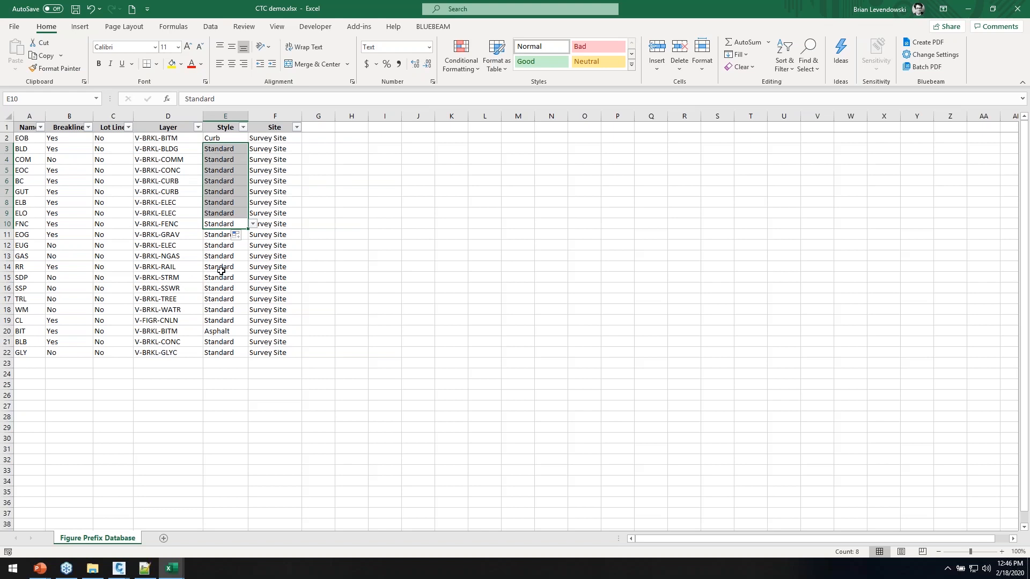
Delete the WM and CL rows 18–19 and save CTC demo.xlsx
{"action": "left_click", "coordinate": [167, 268]}
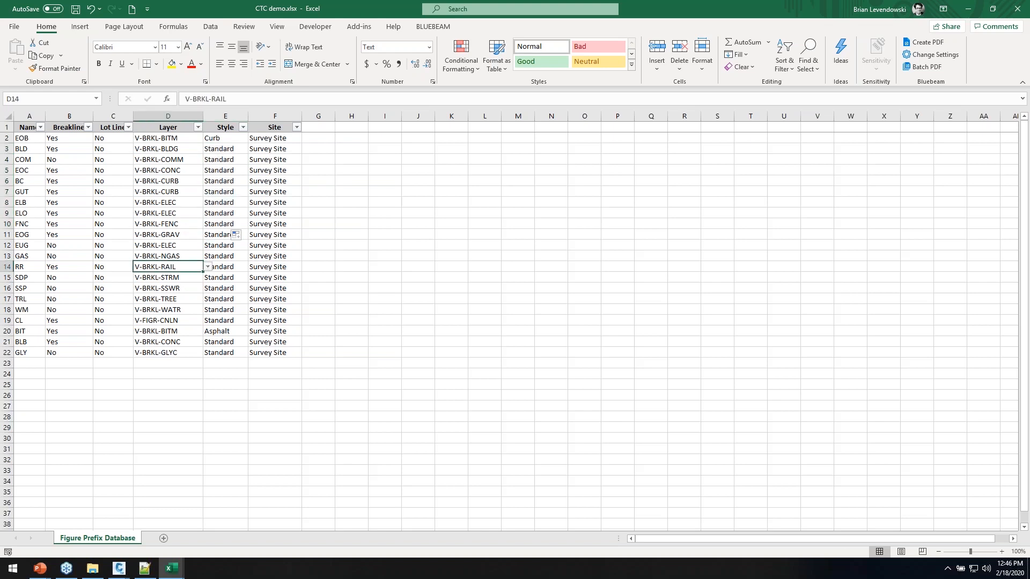
{"action": "left_click_drag", "start_coordinate": [7, 309], "coordinate": [7, 320]}
{"action": "right_click", "coordinate": [7, 320]}
{"action": "left_click", "coordinate": [37, 424]}
{"action": "left_click", "coordinate": [77, 9]}
{"action": "key", "text": "super+Tab"}
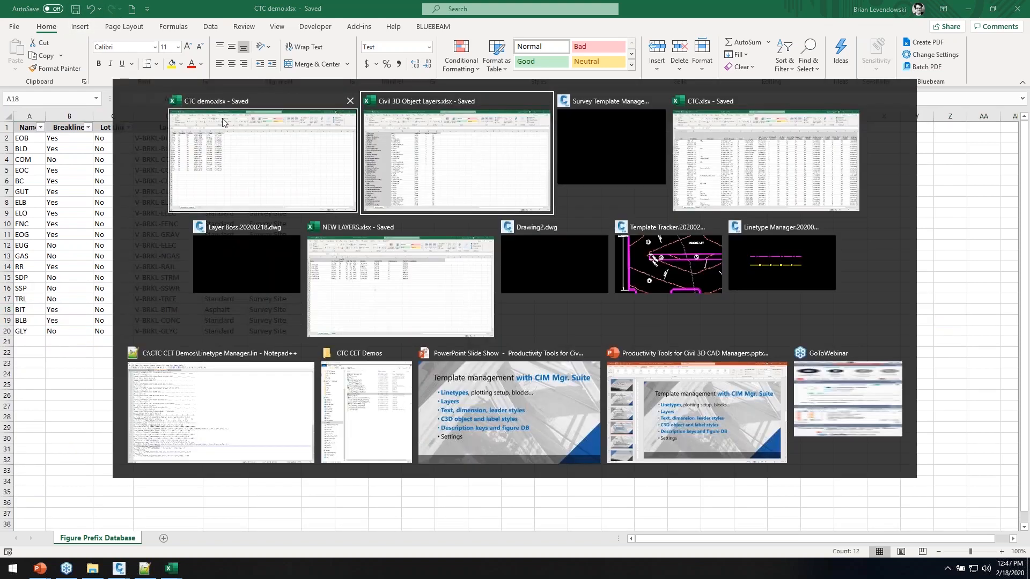
Back in Civil 3D, load the edited CTC demo.xlsx spreadsheet for syncing
{"action": "left_click", "coordinate": [599, 165]}
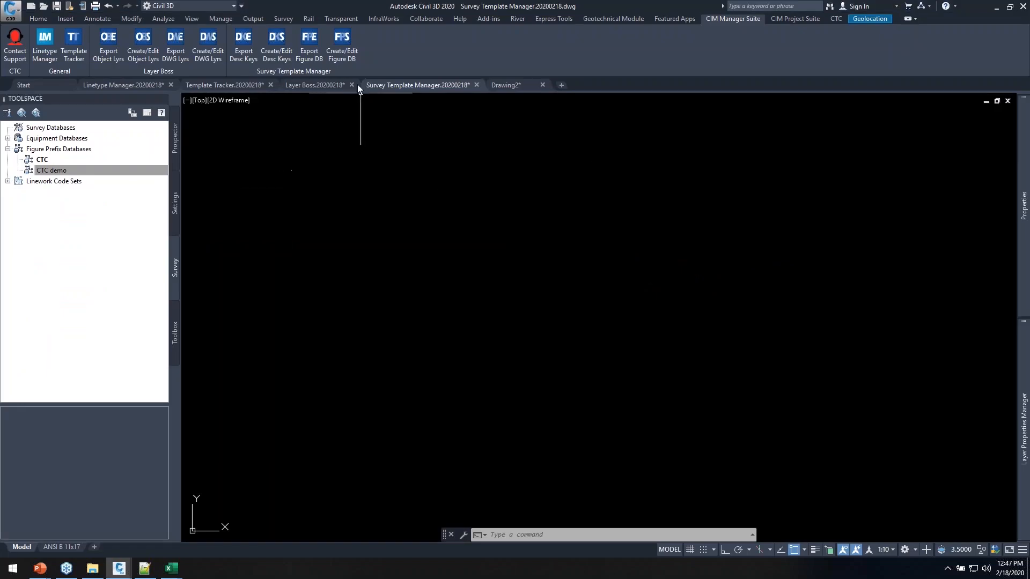
{"action": "left_click", "coordinate": [309, 56]}
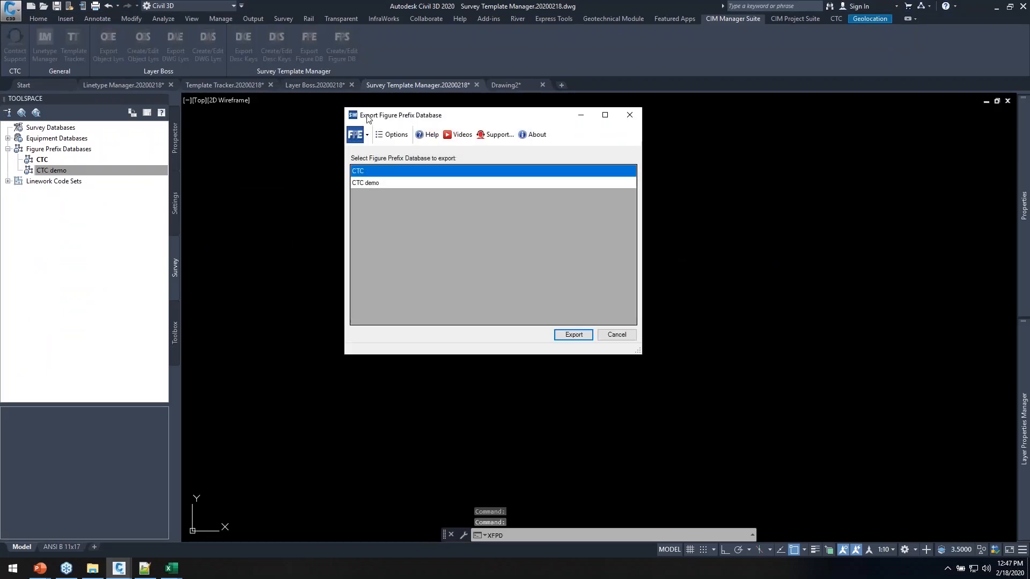
{"action": "left_click", "coordinate": [629, 115]}
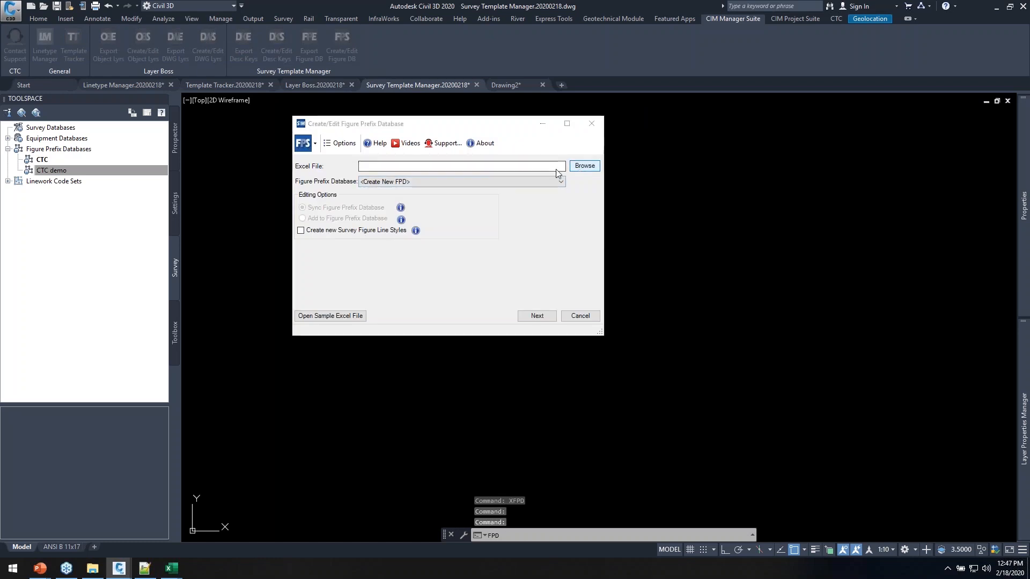
{"action": "left_click", "coordinate": [579, 166]}
{"action": "left_click", "coordinate": [473, 217]}
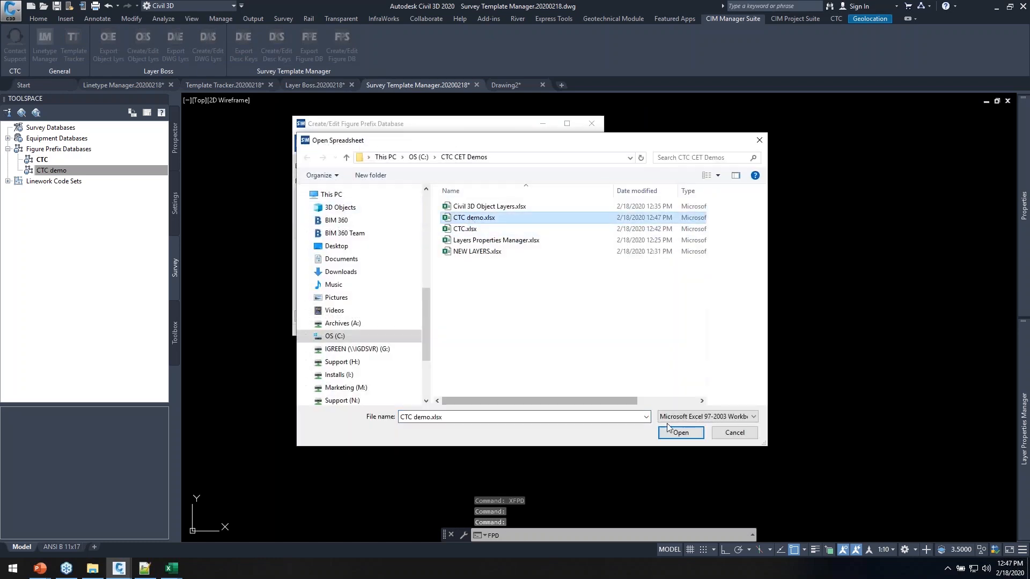
{"action": "left_click", "coordinate": [679, 432]}
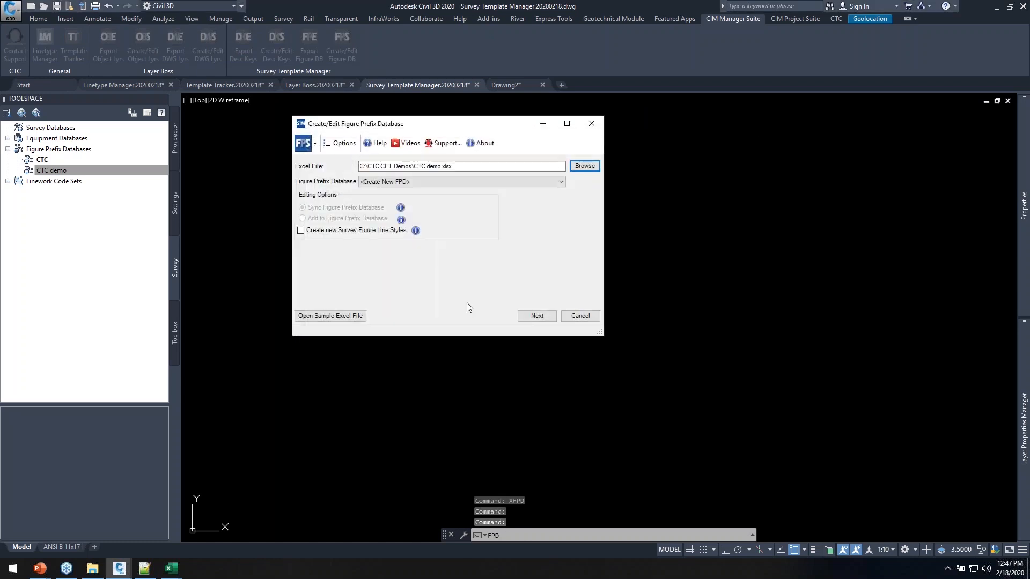
Target the CTC demo database, enable new survey figure line styles, and preview the differences
{"action": "left_click", "coordinate": [397, 182]}
{"action": "left_click", "coordinate": [392, 204]}
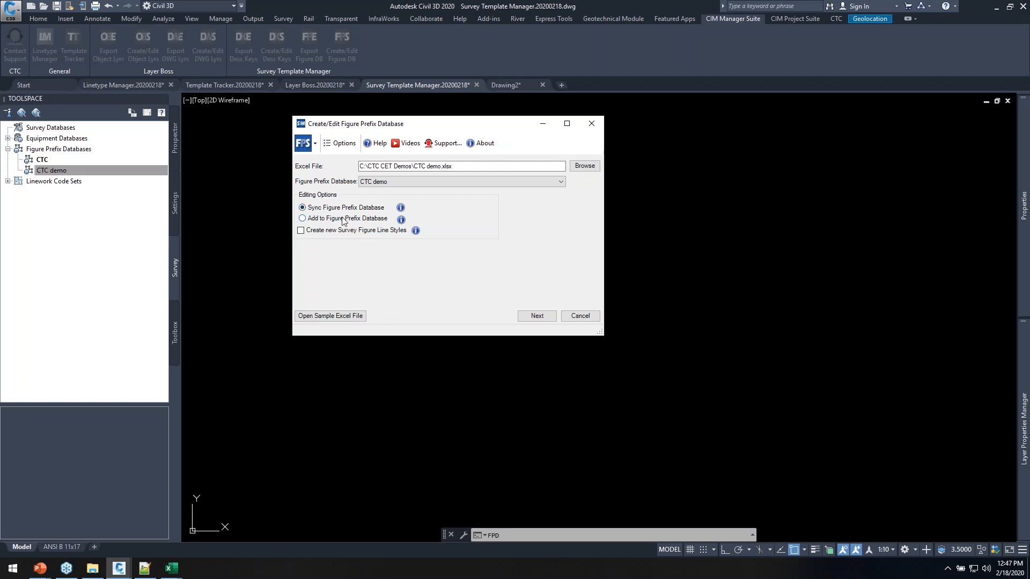
{"action": "left_click", "coordinate": [326, 230]}
{"action": "left_click", "coordinate": [534, 316]}
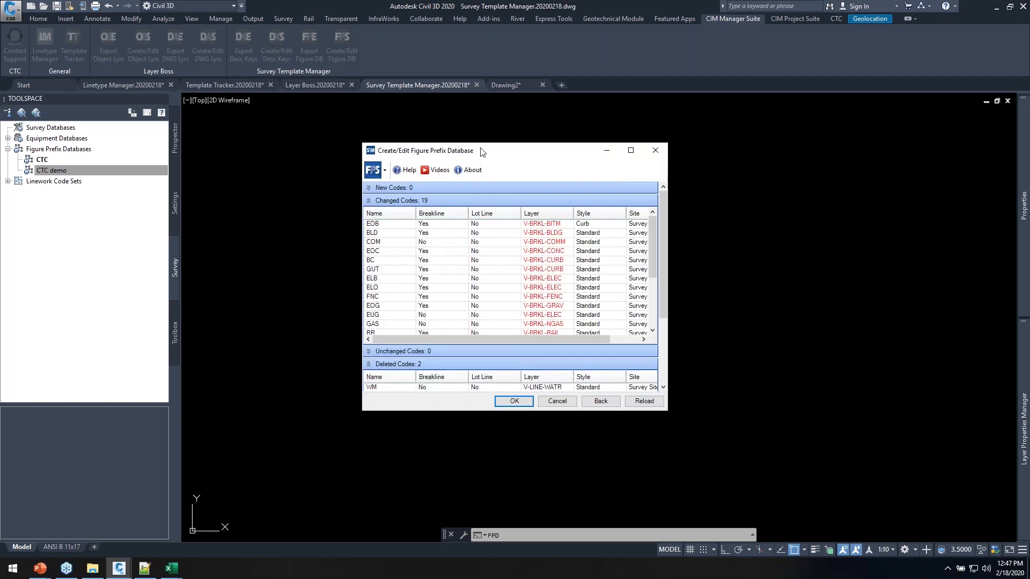
Apply the 19 changed and 2 deleted codes to the CTC demo database
{"action": "left_click_drag", "start_coordinate": [547, 304], "coordinate": [779, 446]}
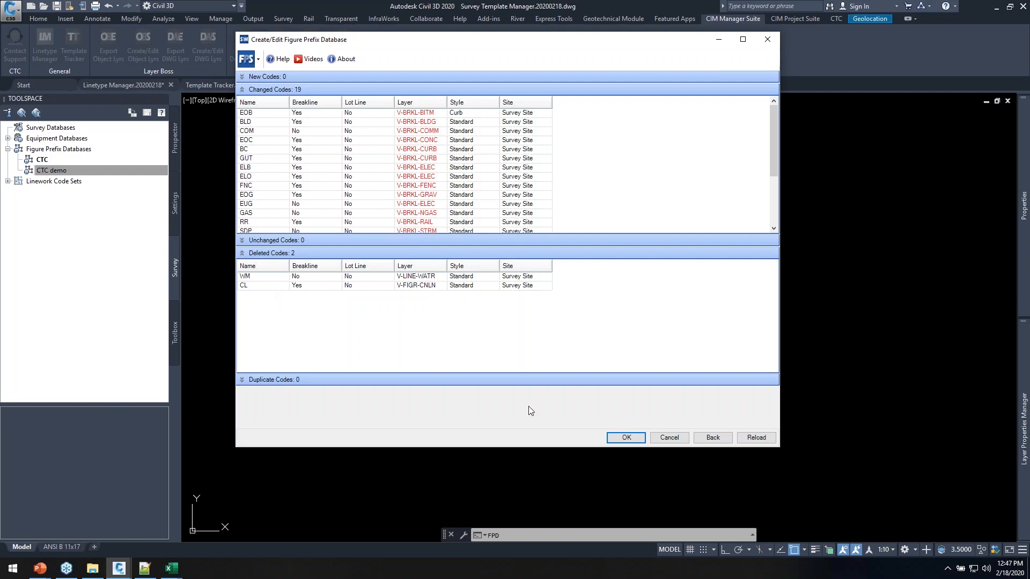
{"action": "left_click", "coordinate": [626, 437]}
{"action": "left_click", "coordinate": [542, 284]}
Check CTC demo in the figure prefix database manager, confirming V-BRKL layers and EOB's Curb style
{"action": "right_click", "coordinate": [54, 162]}
{"action": "right_click", "coordinate": [49, 170]}
{"action": "left_click", "coordinate": [97, 172]}
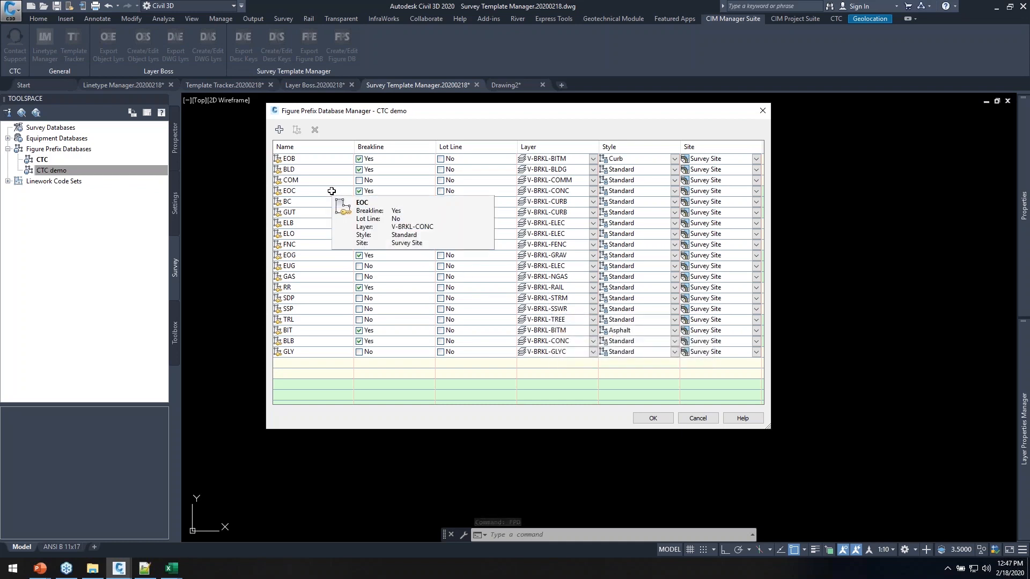
{"action": "left_click", "coordinate": [762, 110]}
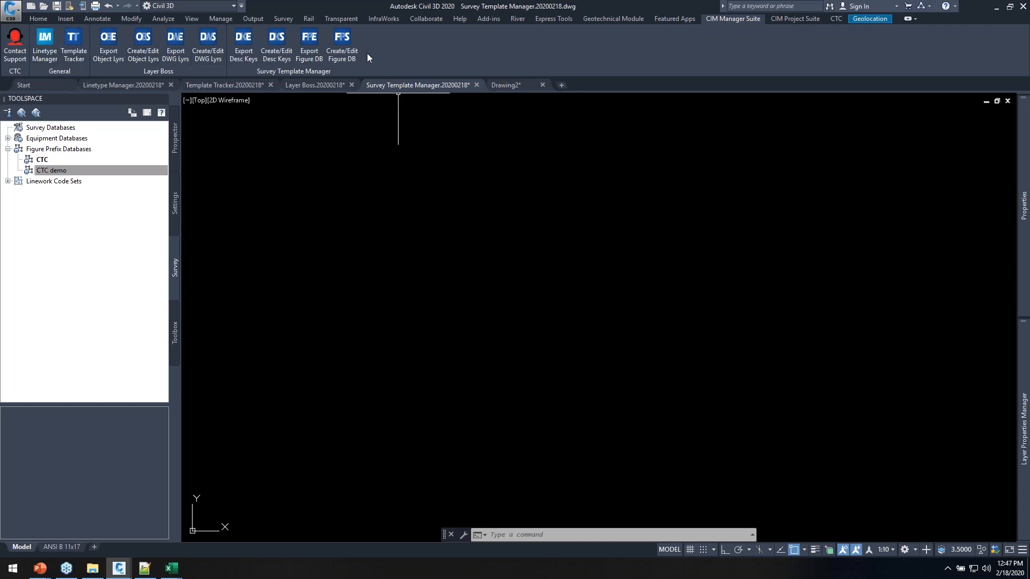
Return to the 'Template management with CIM Mgr. Suite' PowerPoint slide show
{"action": "key", "text": "alt+Tab"}
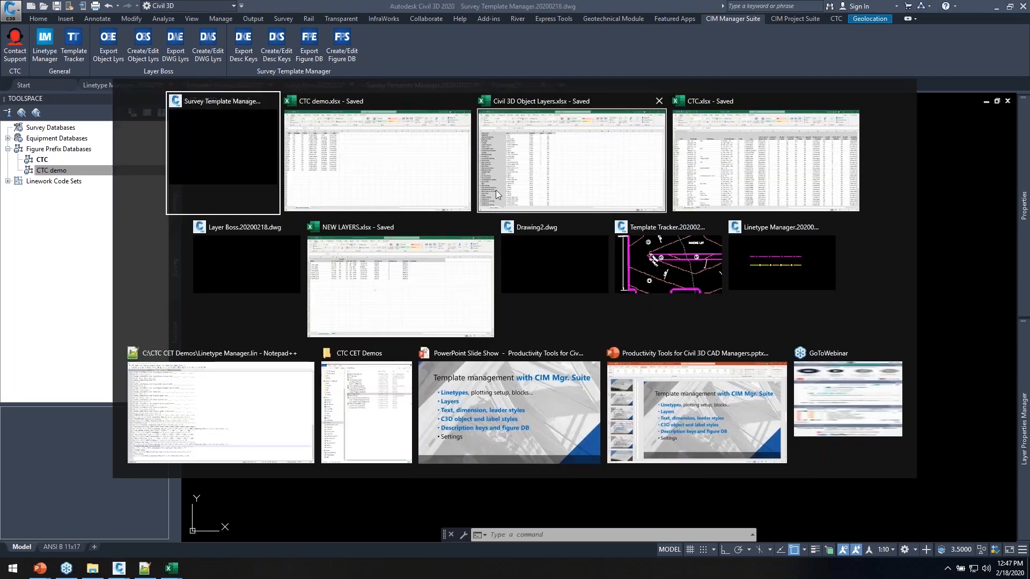
{"action": "left_click", "coordinate": [485, 398]}
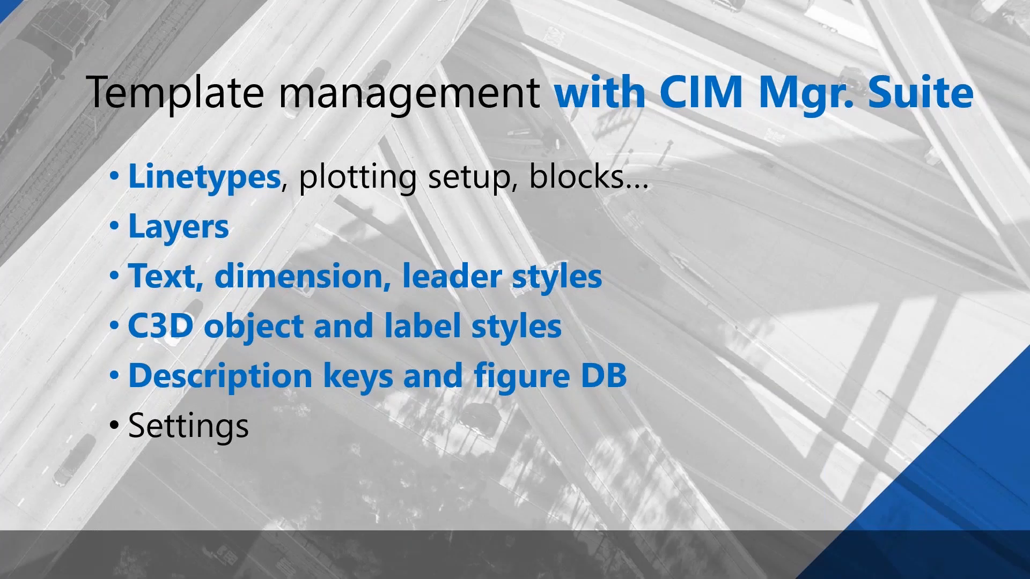